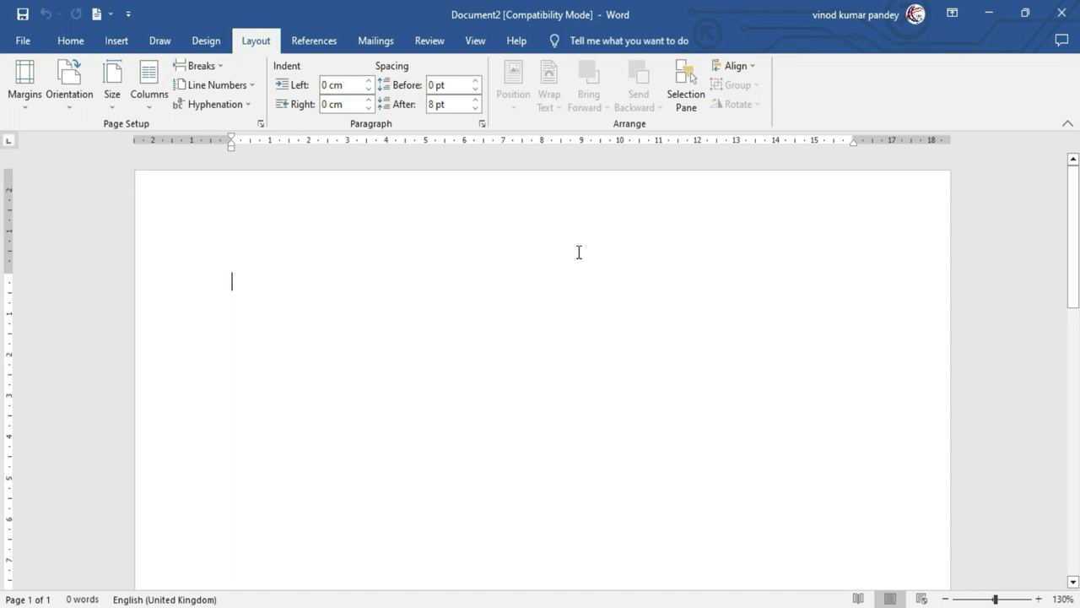
# - Generate 239 words of sample paragraphs with =rand() and place the caret in the first paragraph
pyautogui.write('=rand(')
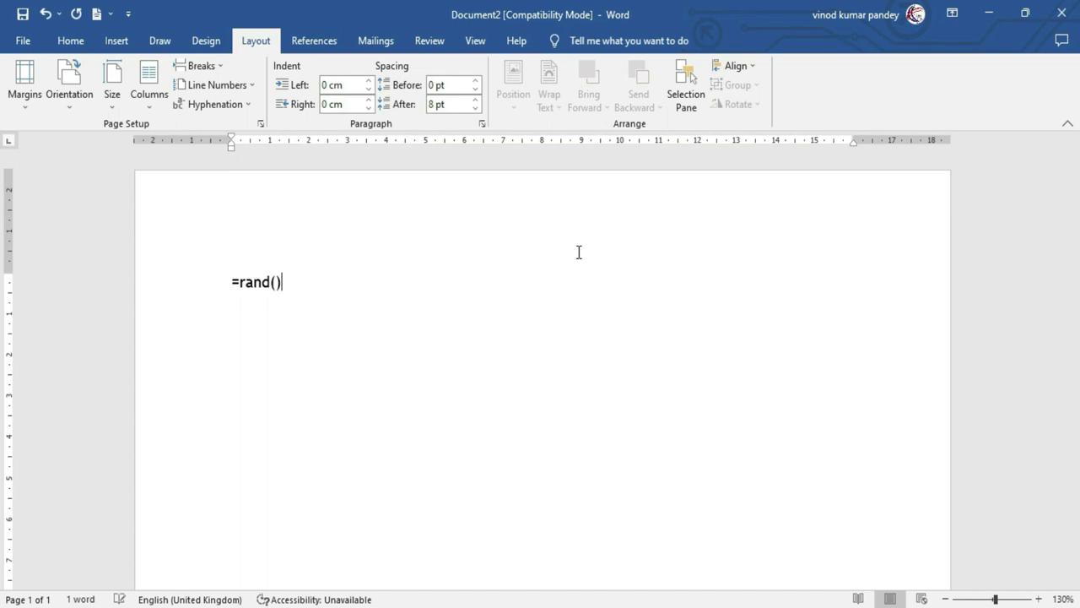
pyautogui.press('Return')
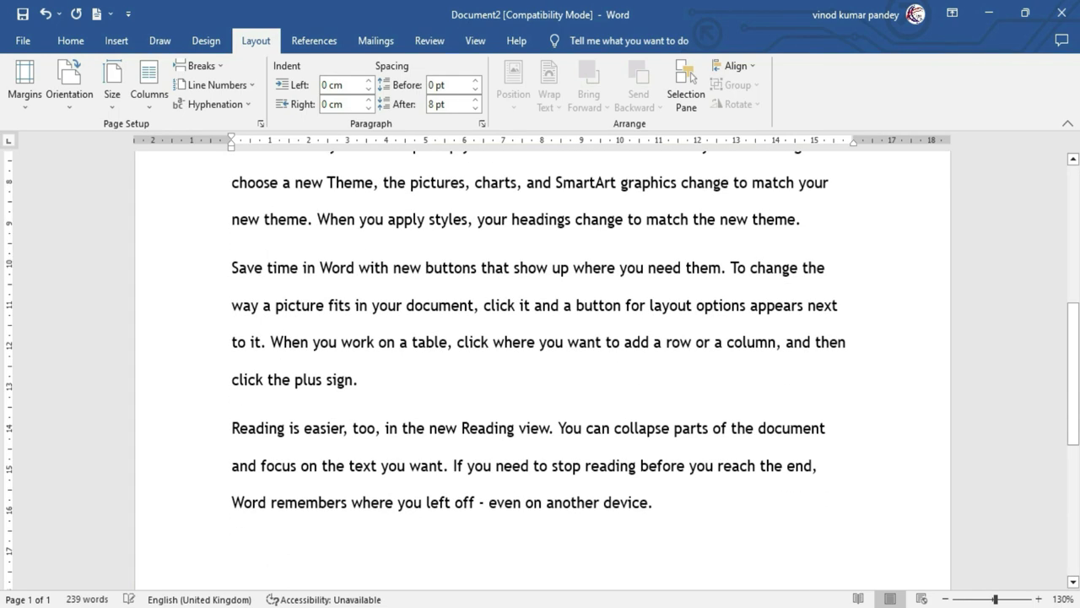
pyautogui.scroll(3, 474, 169)
pyautogui.scroll(3, 475, 169)
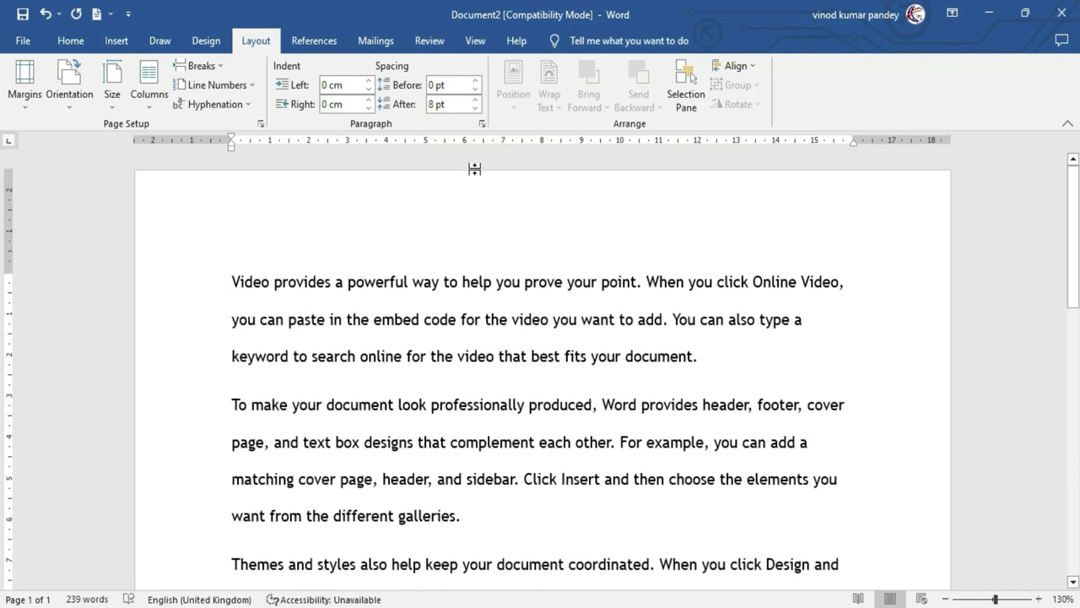
pyautogui.click(448, 317)
# - Select the whole document and justify all the text to both margins
pyautogui.hotkey('ctrl', 'a')
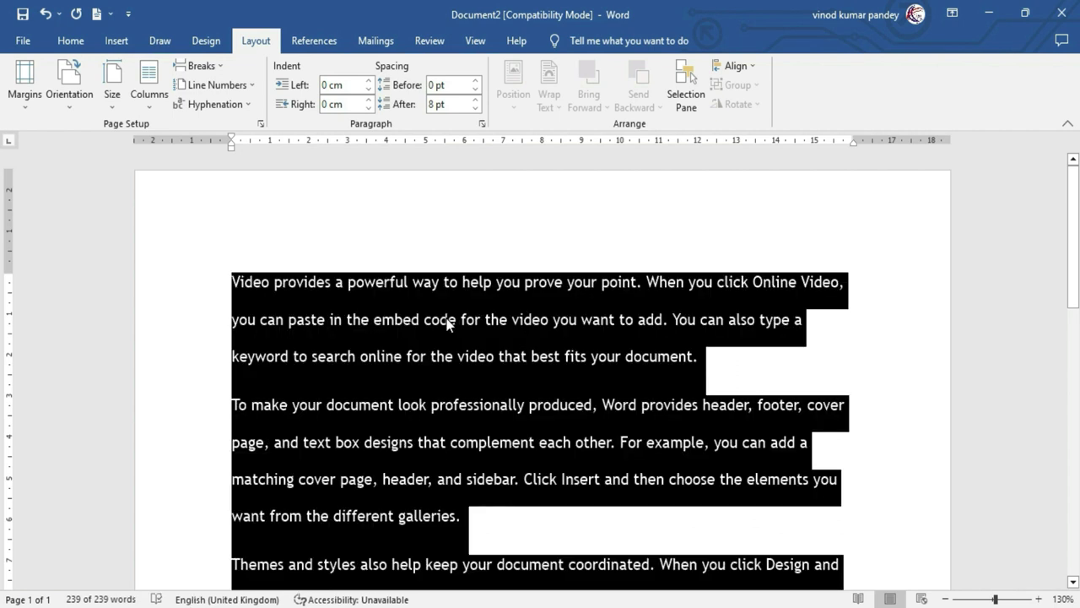
pyautogui.click(66, 41)
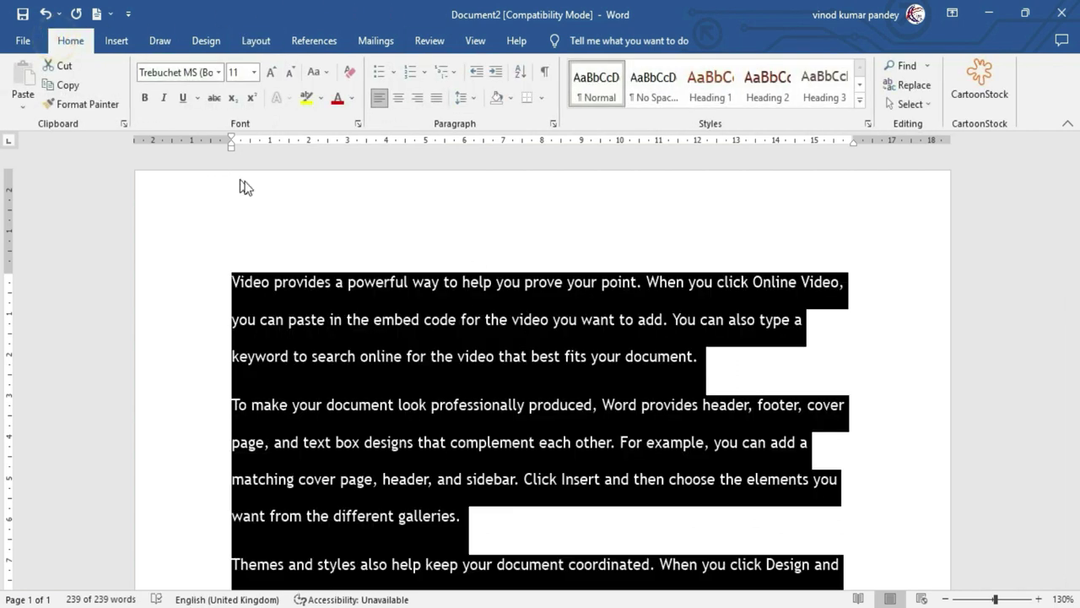
pyautogui.click(437, 100)
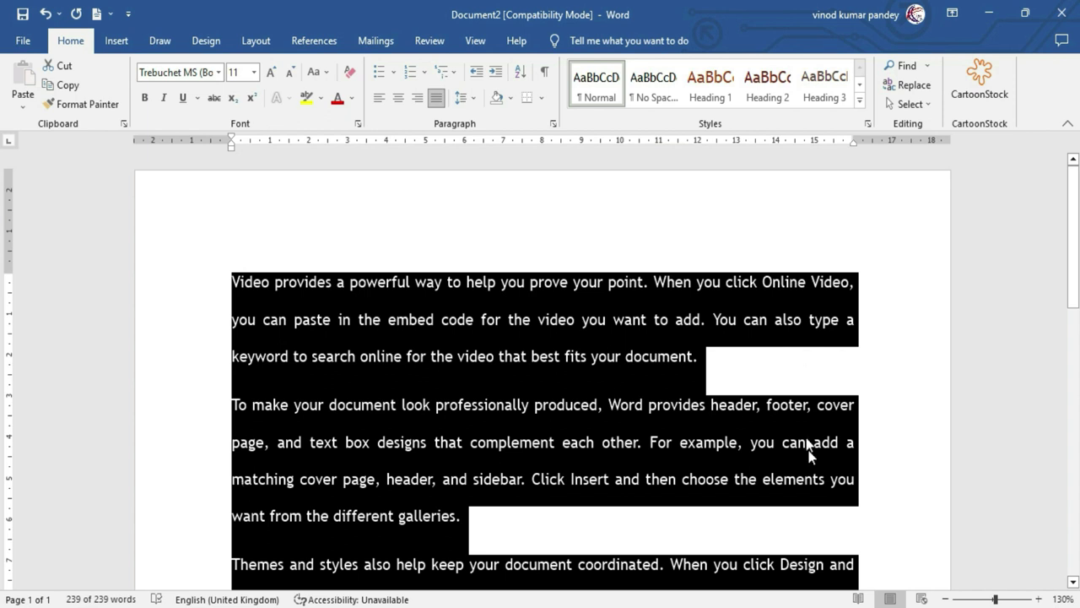
pyautogui.click(593, 378)
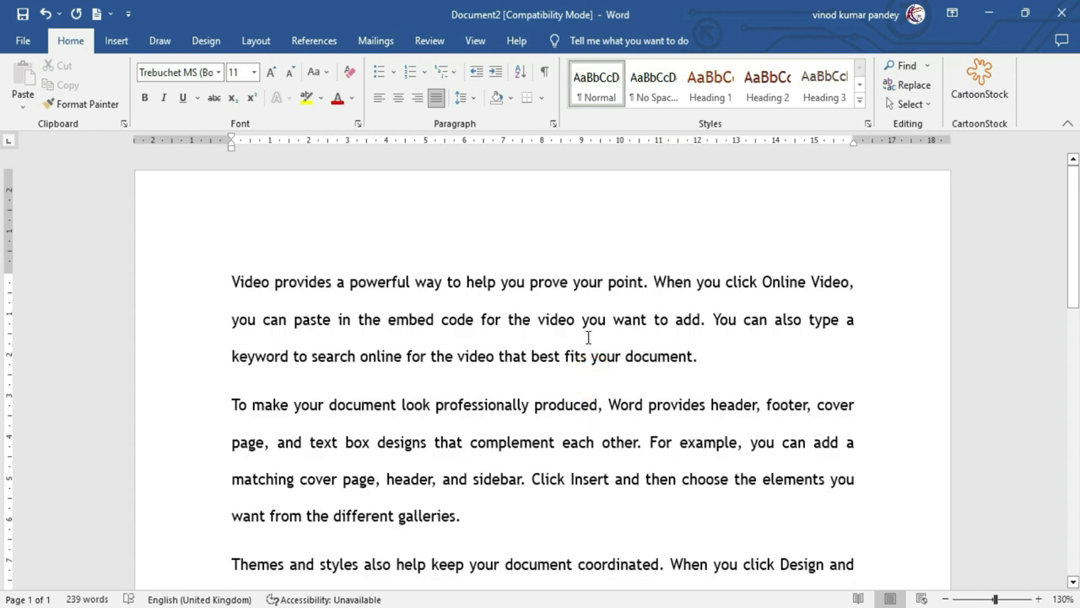
pyautogui.click(482, 309)
pyautogui.click(253, 40)
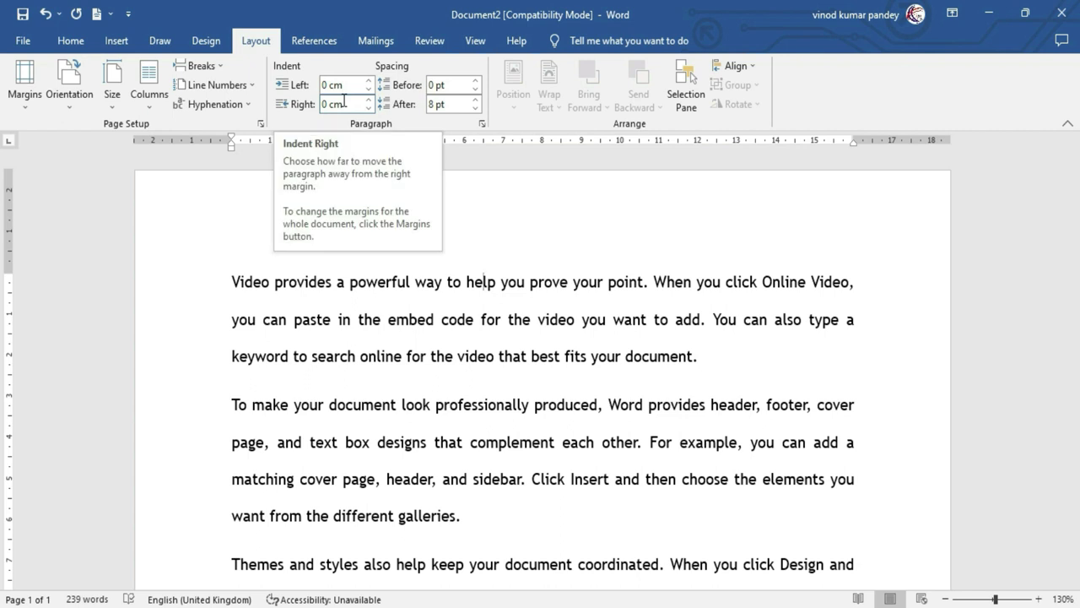
# - Raise the first paragraph's left indent to 1.3 cm, leaving the others flush
pyautogui.click(440, 319)
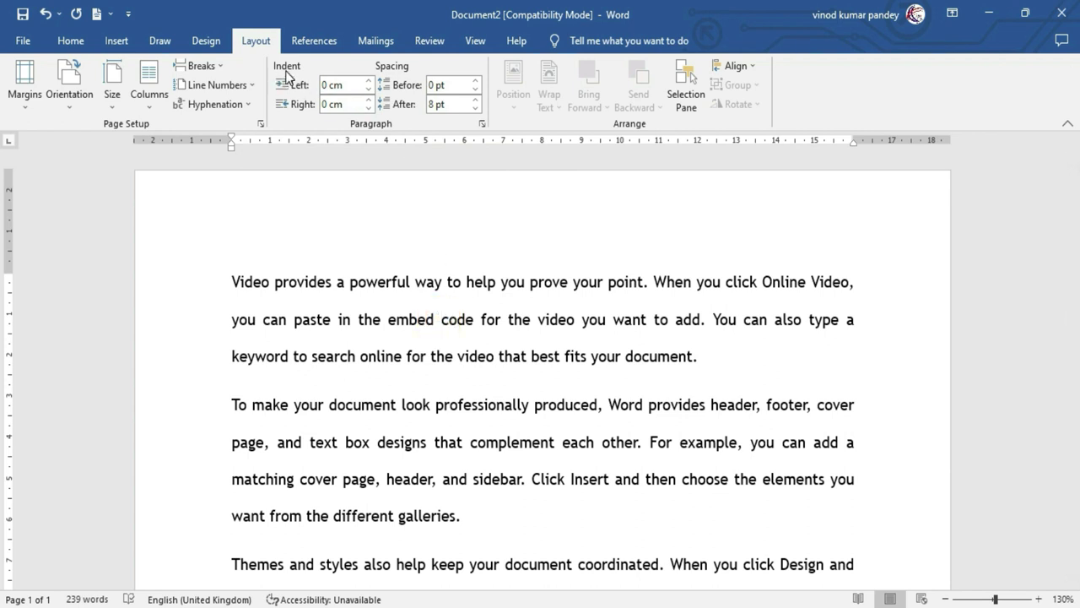
pyautogui.click(368, 81)
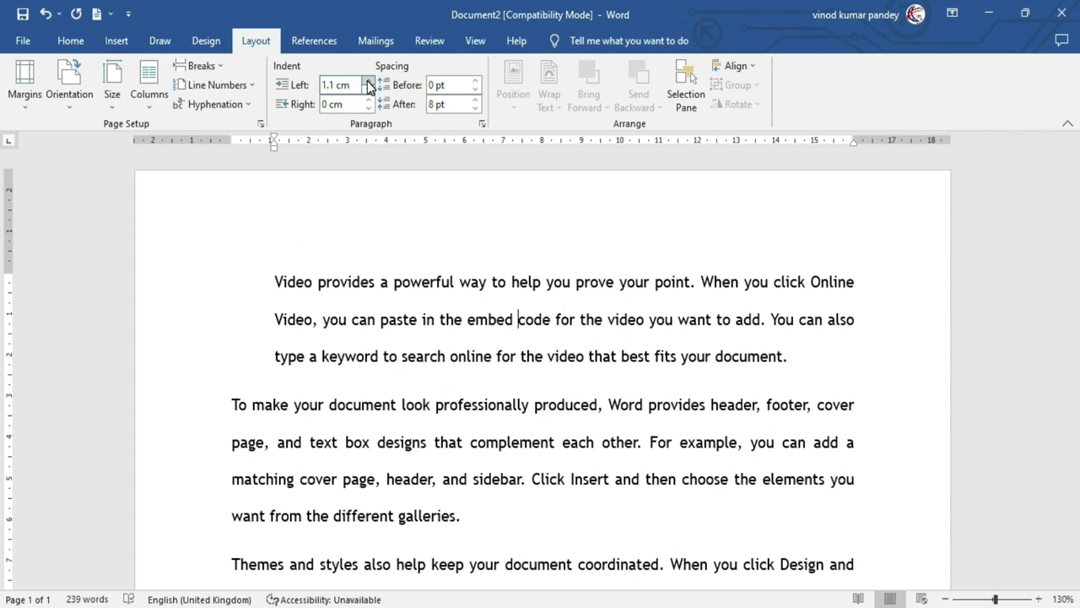
pyautogui.click(368, 82)
pyautogui.click(368, 81)
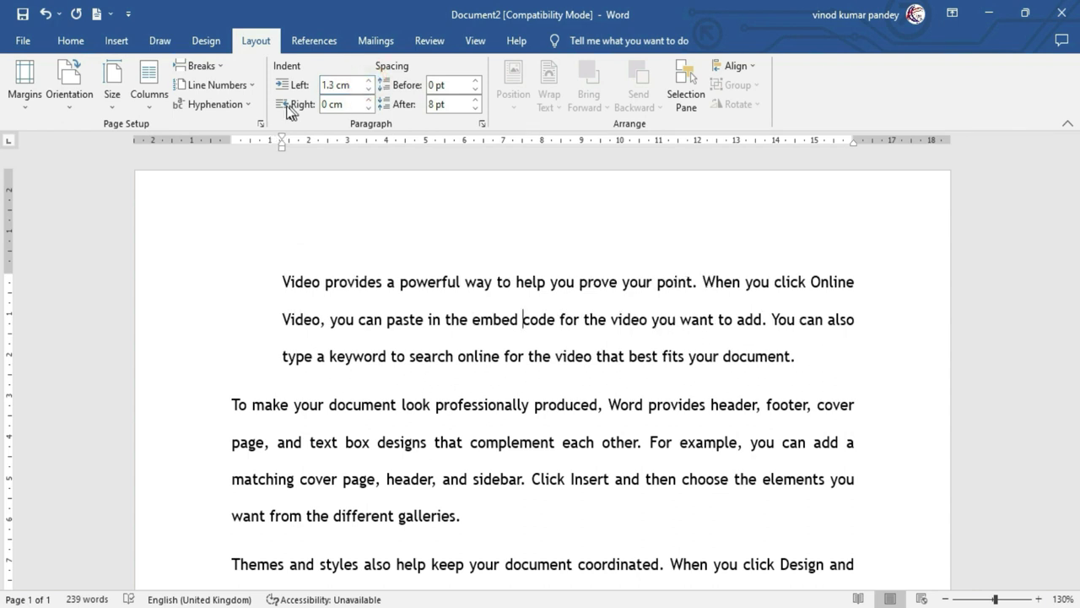
pyautogui.moveTo(238, 325)
pyautogui.click(390, 450)
# - Raise the second paragraph's right indent to 1.7 cm, then undo the last increment
pyautogui.click(371, 99)
pyautogui.click(371, 100)
pyautogui.click(371, 100)
pyautogui.click(372, 99)
pyautogui.click(372, 99)
pyautogui.click(371, 99)
pyautogui.click(370, 100)
pyautogui.click(369, 100)
pyautogui.click(370, 100)
pyautogui.click(370, 100)
pyautogui.click(370, 100)
pyautogui.click(370, 99)
pyautogui.click(371, 100)
pyautogui.click(371, 99)
pyautogui.click(371, 100)
pyautogui.click(371, 99)
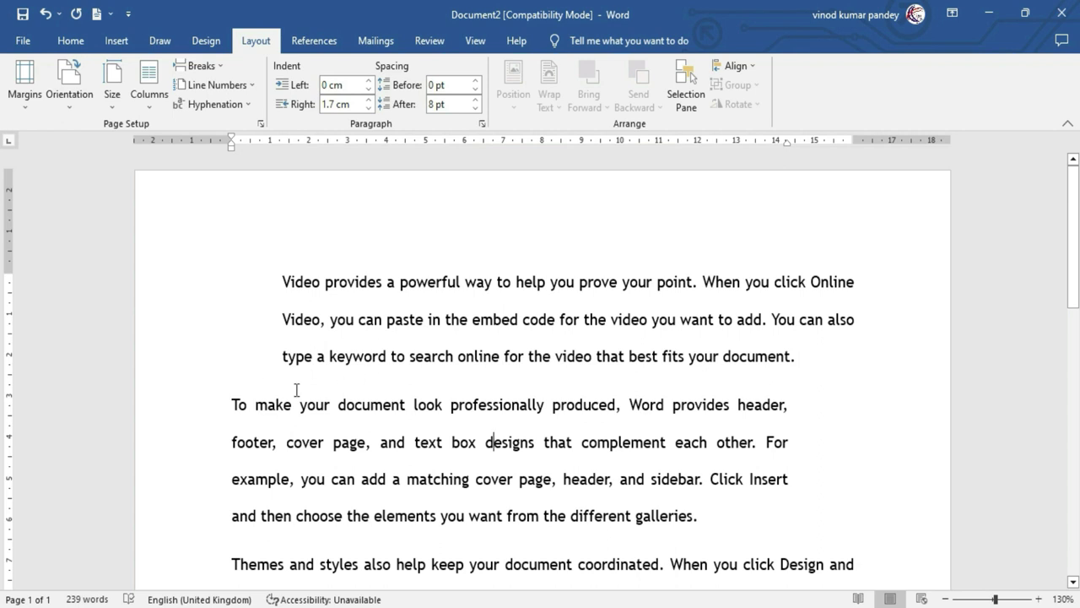
pyautogui.hotkey('ctrl', 'z')
pyautogui.hotkey('ctrl', 'z')
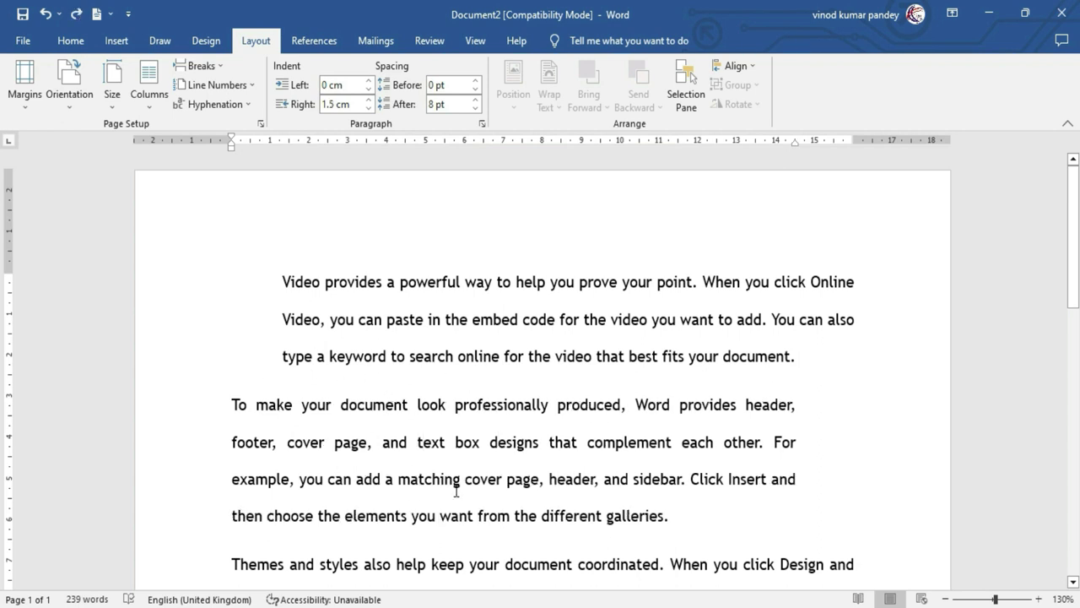
# - Set the second paragraph's right indent back to 0 cm
pyautogui.click(430, 446)
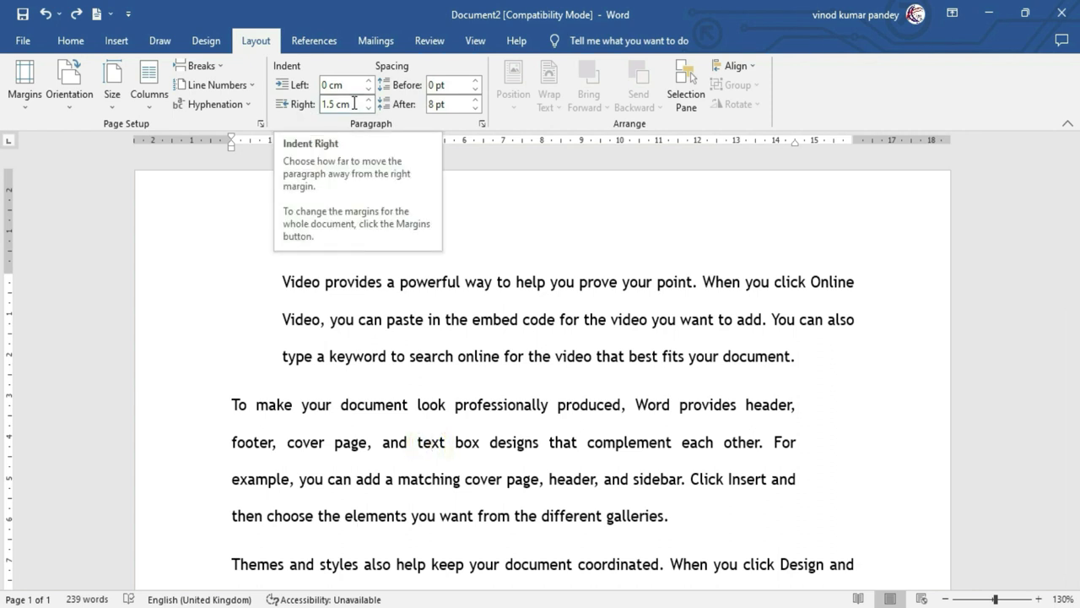
pyautogui.click(355, 104)
pyautogui.press('Home')
pyautogui.press('Delete')
pyautogui.press('Delete')
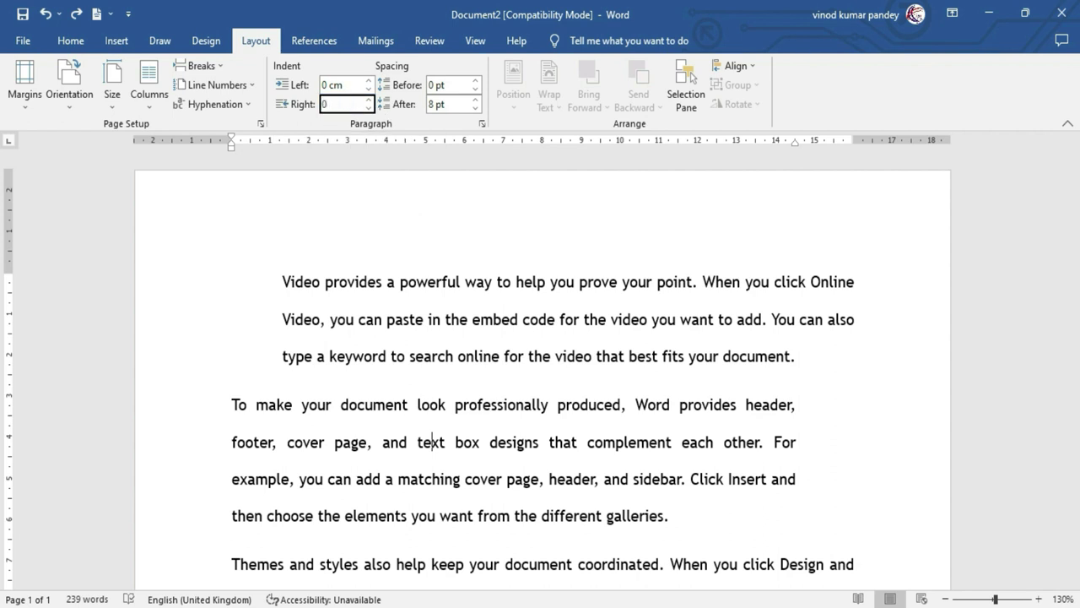
pyautogui.press('Return')
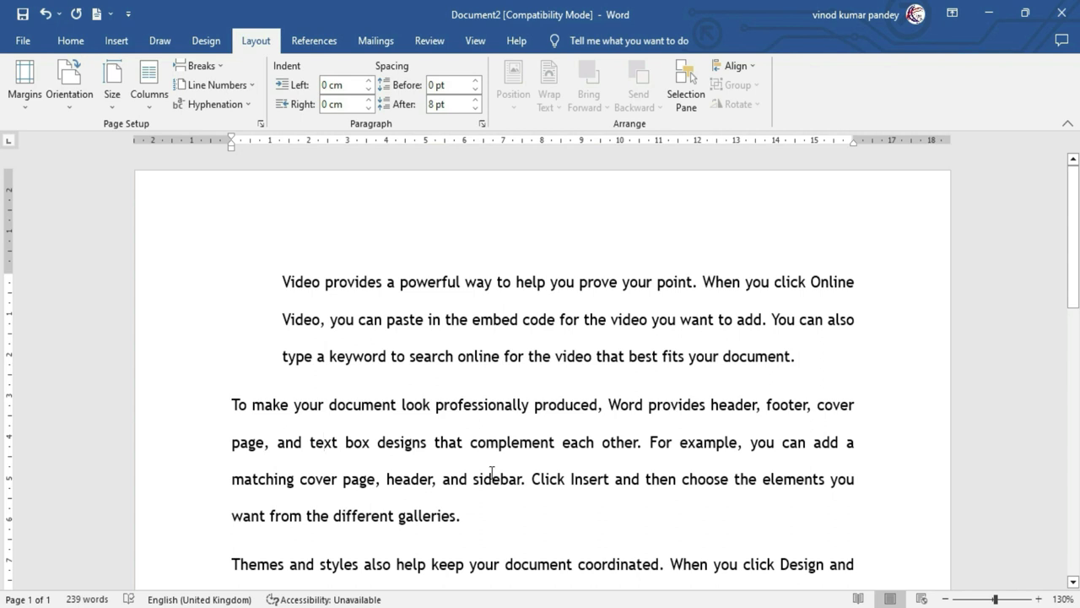
# - Set the first paragraph's left indent back to 0 cm
pyautogui.click(395, 321)
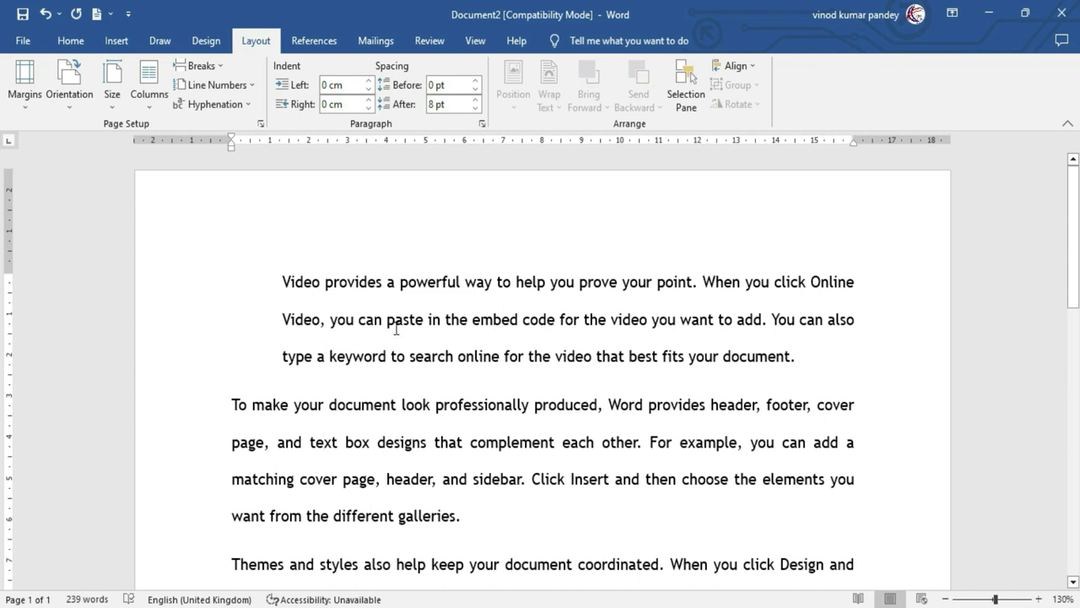
pyautogui.click(353, 84)
pyautogui.press('Home')
pyautogui.press('Delete')
pyautogui.press('Delete')
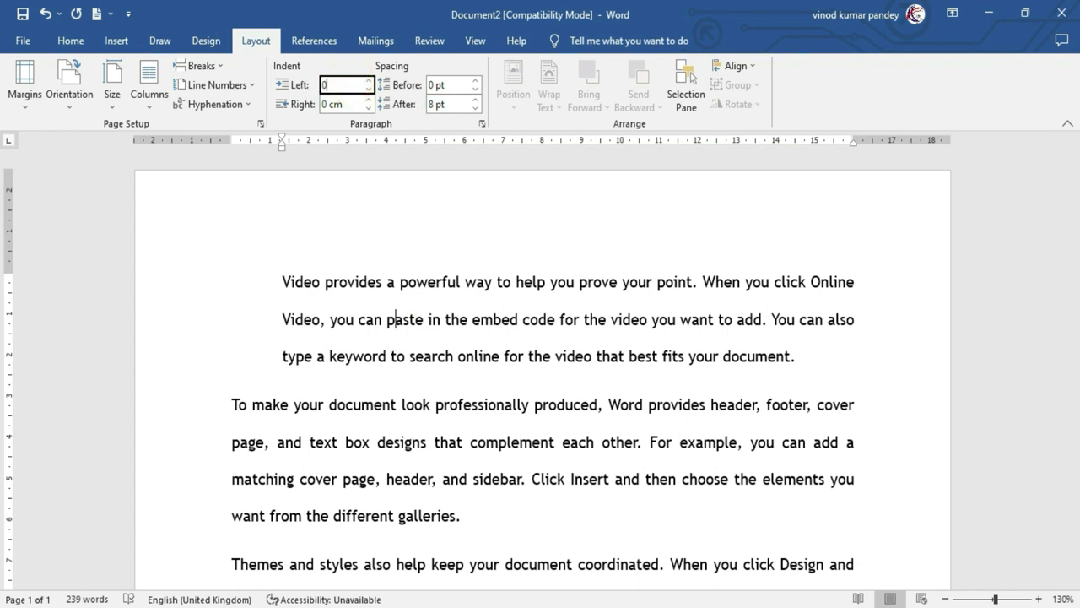
pyautogui.press('Return')
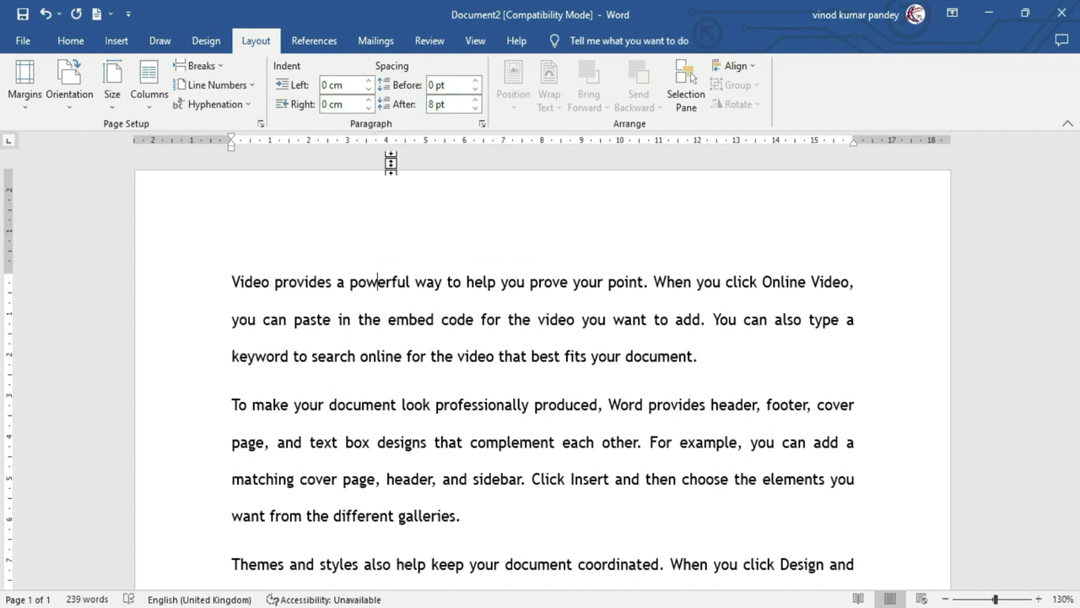
pyautogui.click(391, 322)
pyautogui.moveTo(448, 103); pyautogui.dragTo(425, 103)
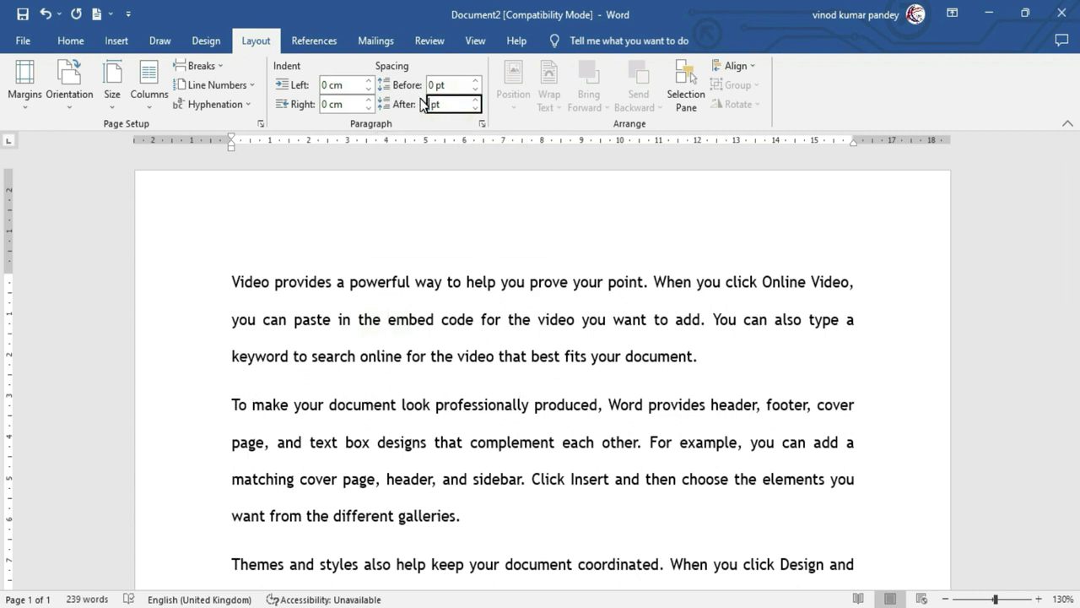
pyautogui.write('0')
pyautogui.press('Return')
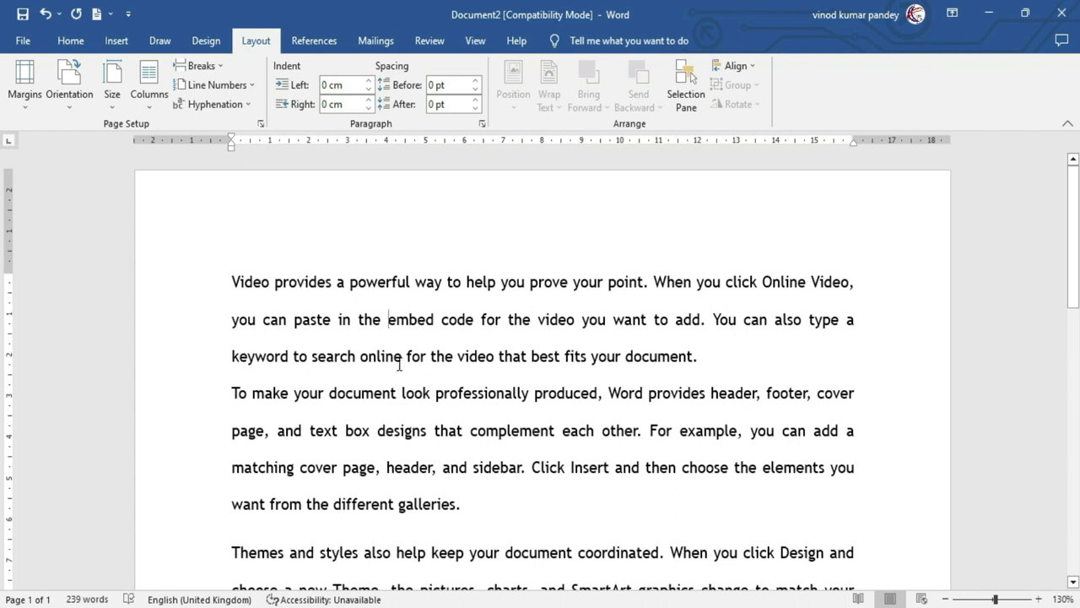
pyautogui.hotkey('ctrl', 'z')
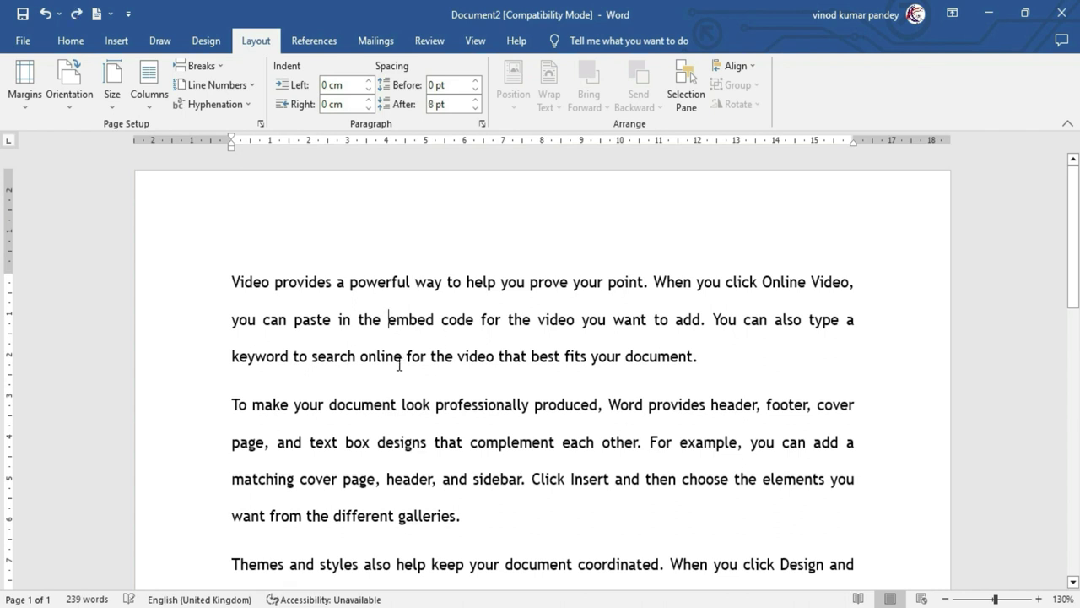
pyautogui.click(432, 325)
pyautogui.click(477, 81)
pyautogui.click(477, 81)
pyautogui.click(477, 81)
pyautogui.click(477, 81)
pyautogui.click(477, 81)
pyautogui.click(477, 81)
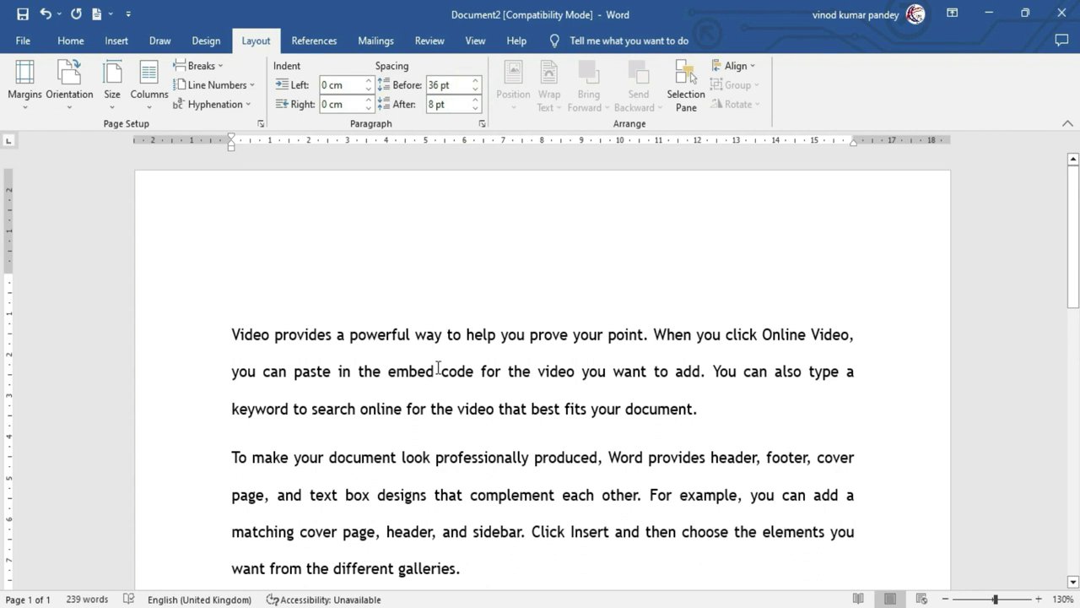
pyautogui.click(475, 81)
pyautogui.click(476, 81)
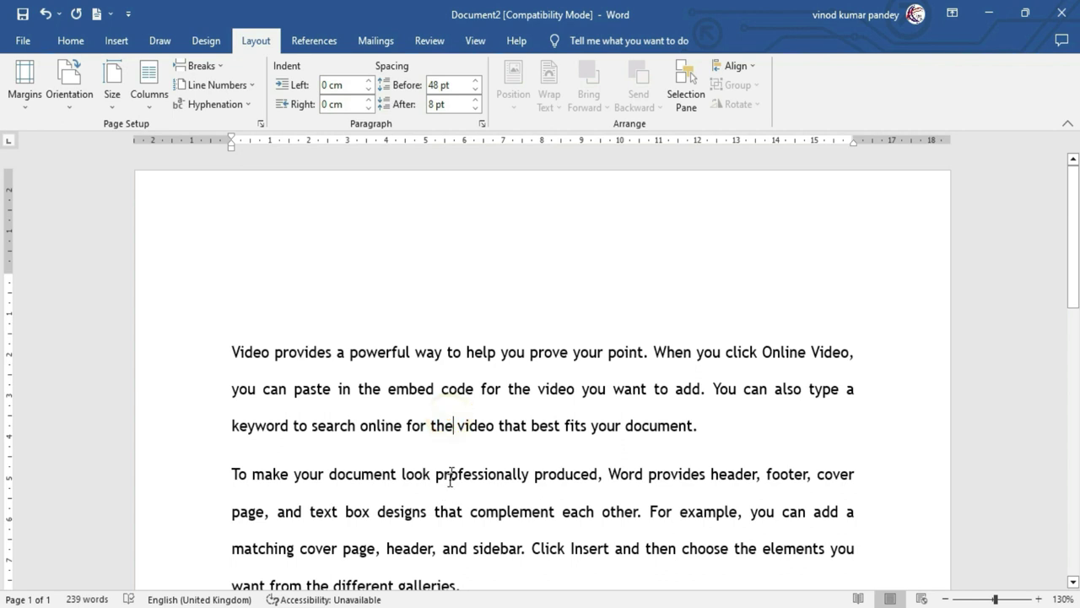
pyautogui.click(475, 100)
pyautogui.click(475, 99)
pyautogui.click(475, 99)
pyautogui.click(476, 100)
pyautogui.click(475, 99)
pyautogui.click(475, 100)
pyautogui.click(475, 99)
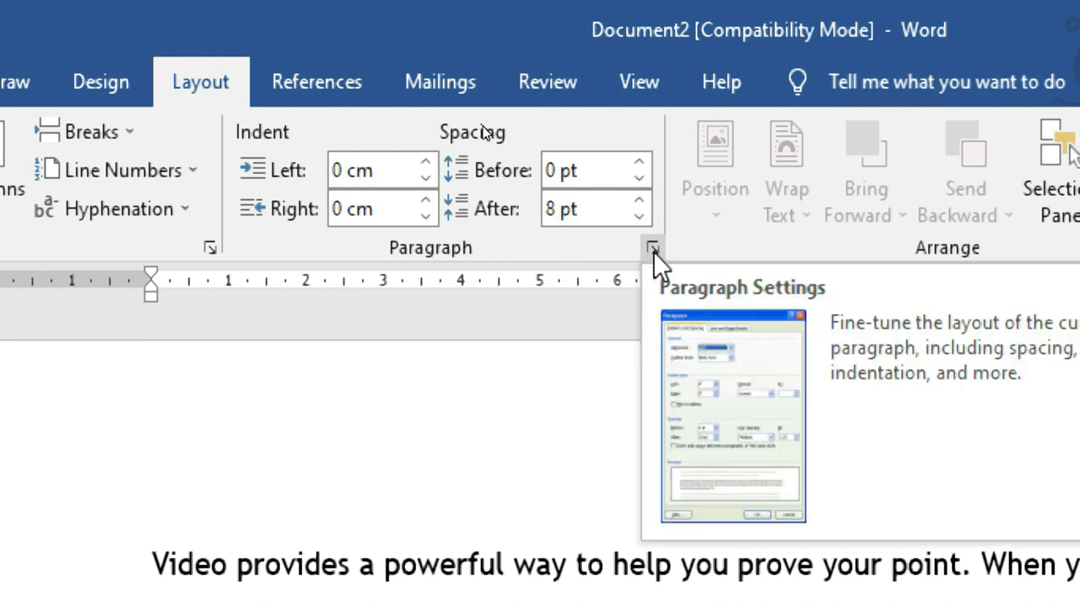
pyautogui.click(653, 251)
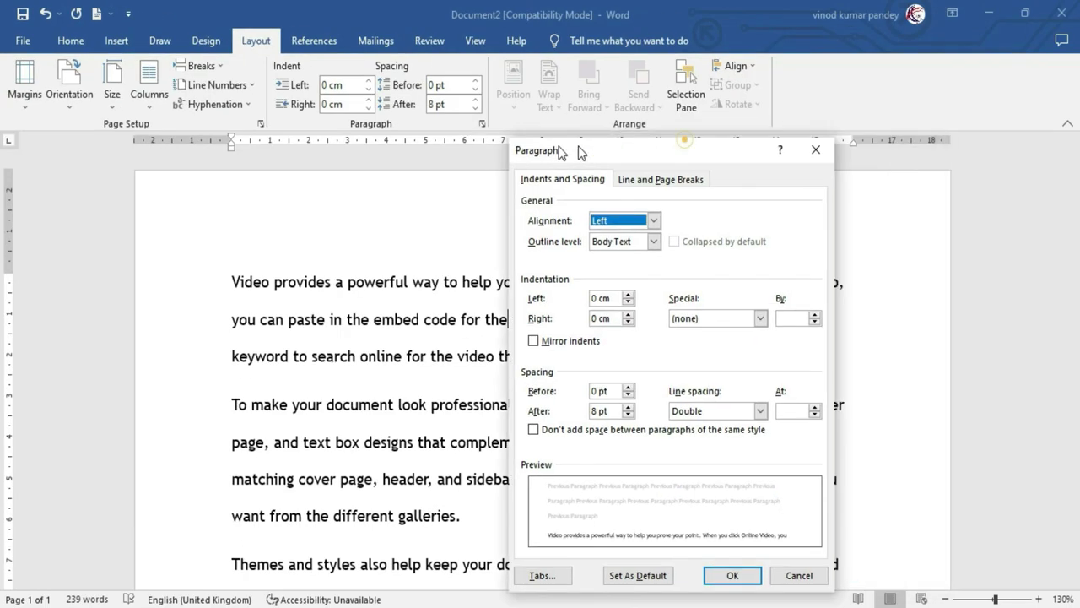
pyautogui.moveTo(689, 150); pyautogui.dragTo(454, 141)
pyautogui.click(524, 206)
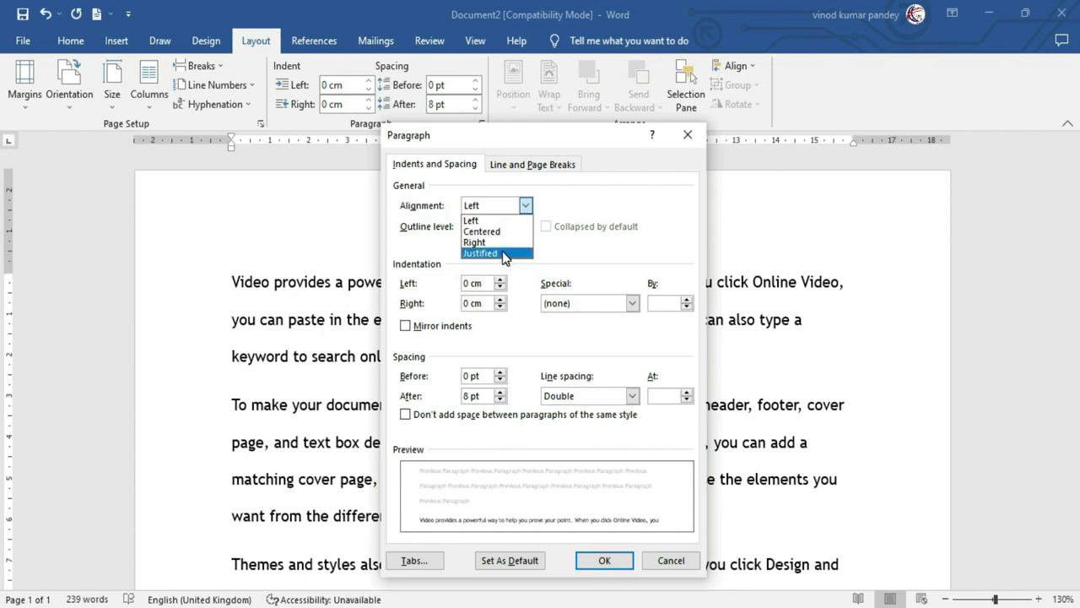
pyautogui.click(673, 562)
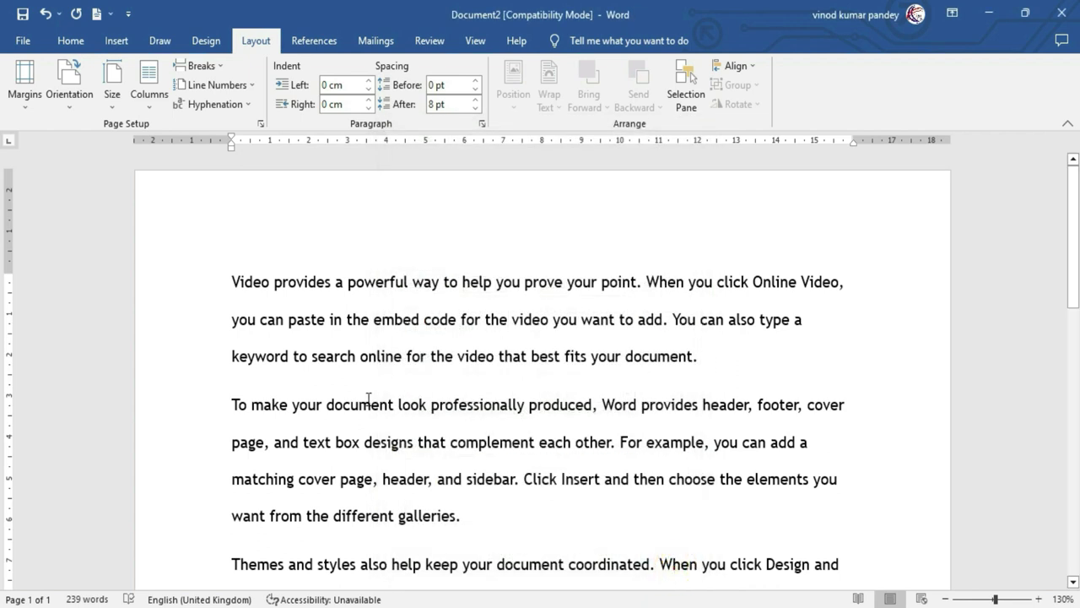
# - Add blank lines after the first paragraph
pyautogui.click(73, 40)
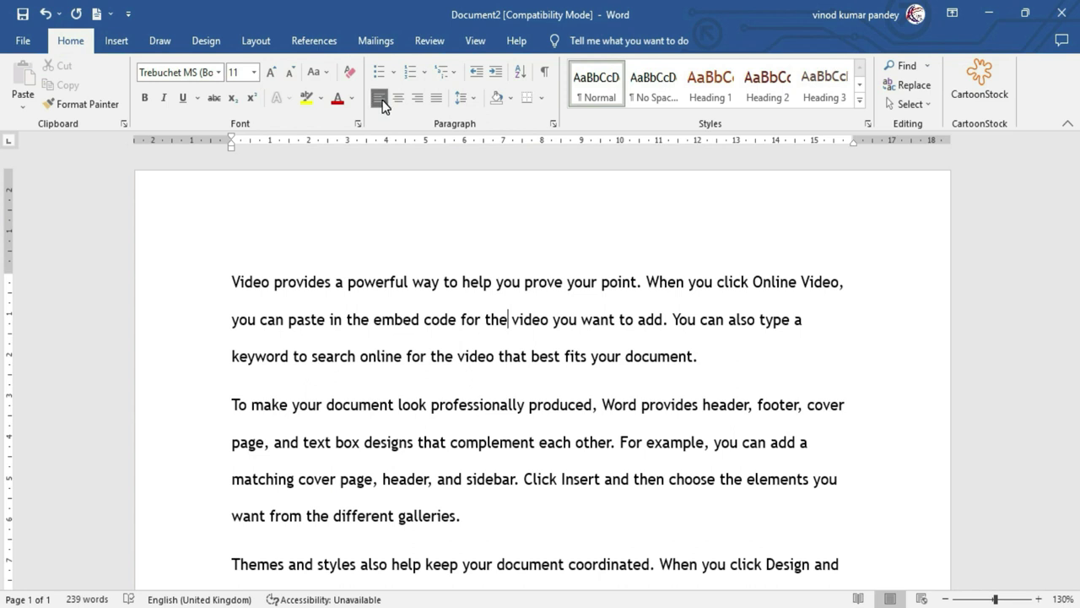
pyautogui.click(728, 357)
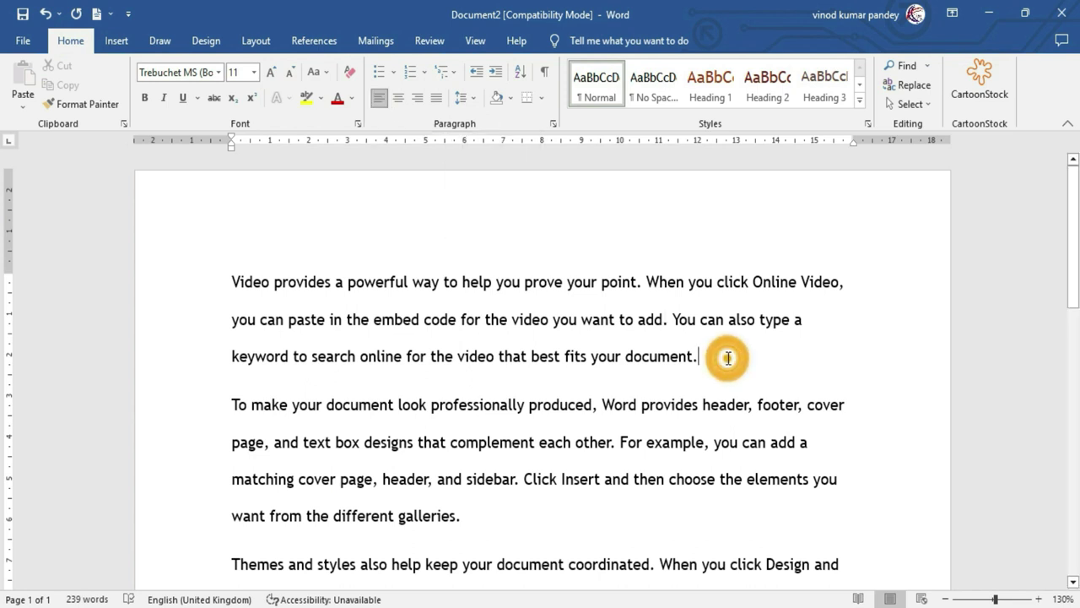
pyautogui.press('Return')
pyautogui.press('Return')
pyautogui.press('Return')
pyautogui.click(449, 281)
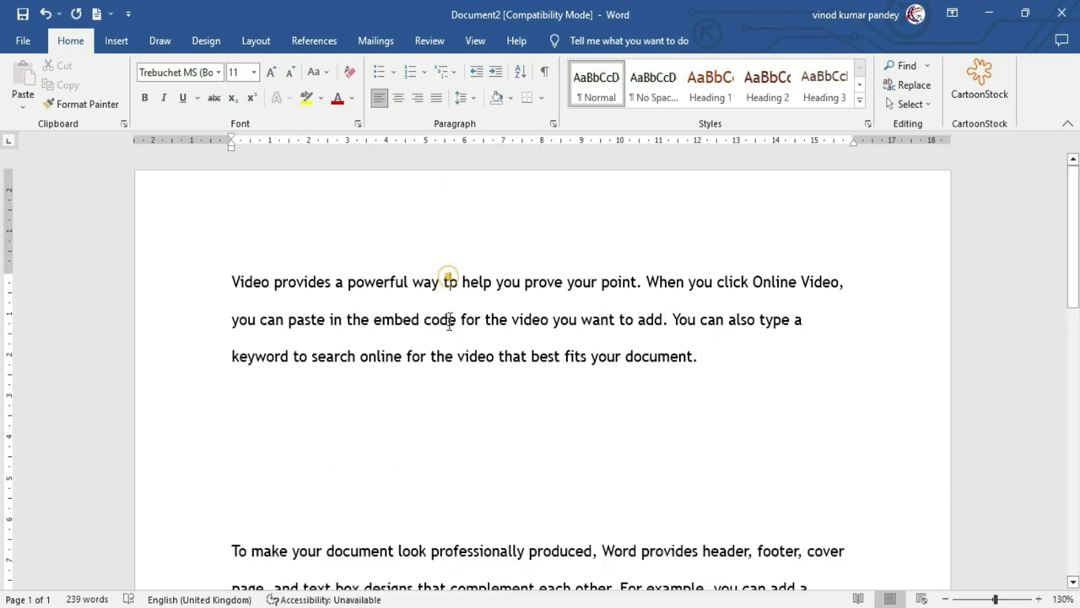
pyautogui.click(401, 321)
pyautogui.hotkey('ctrl', 'z')
# - Try Center and Align Right on the first paragraph, finishing with Justify
pyautogui.click(398, 100)
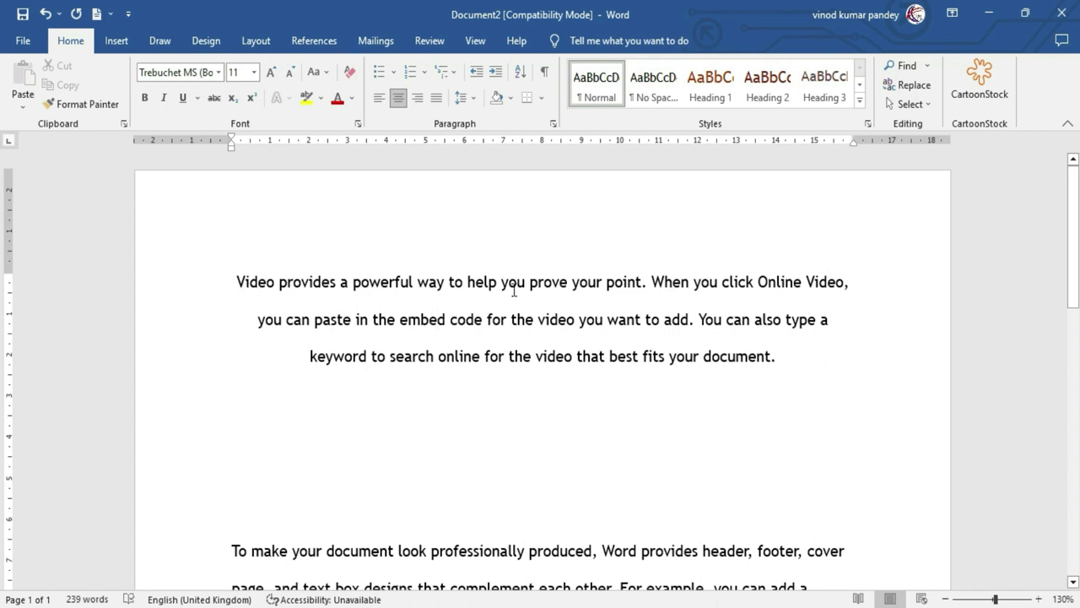
pyautogui.click(417, 97)
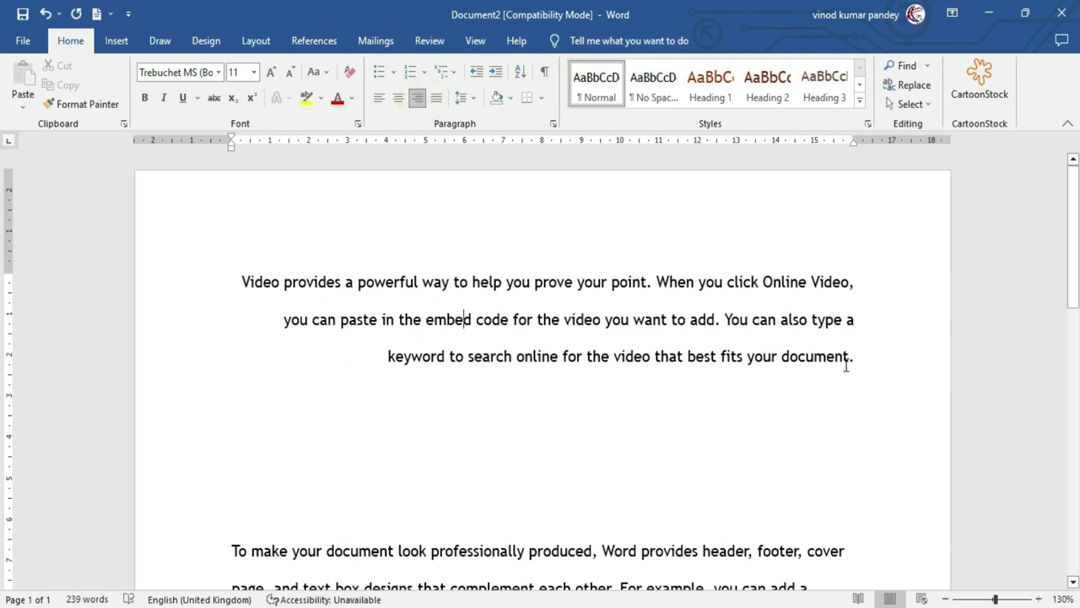
pyautogui.click(436, 97)
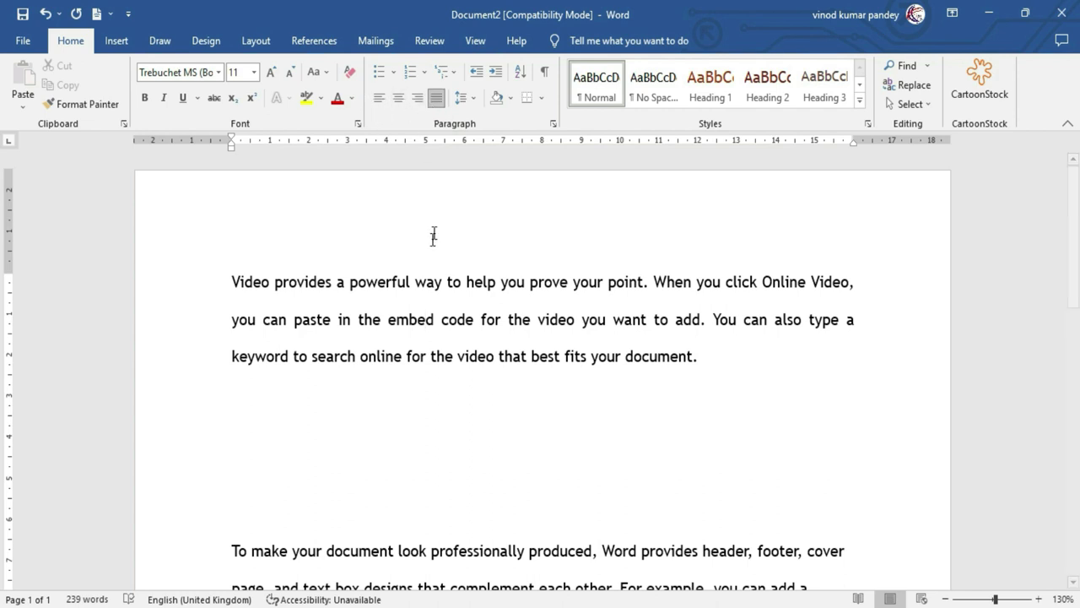
# - Set the first paragraph's alignment to Left in the Paragraph dialog, then reopen and cancel it
pyautogui.click(412, 319)
pyautogui.click(256, 40)
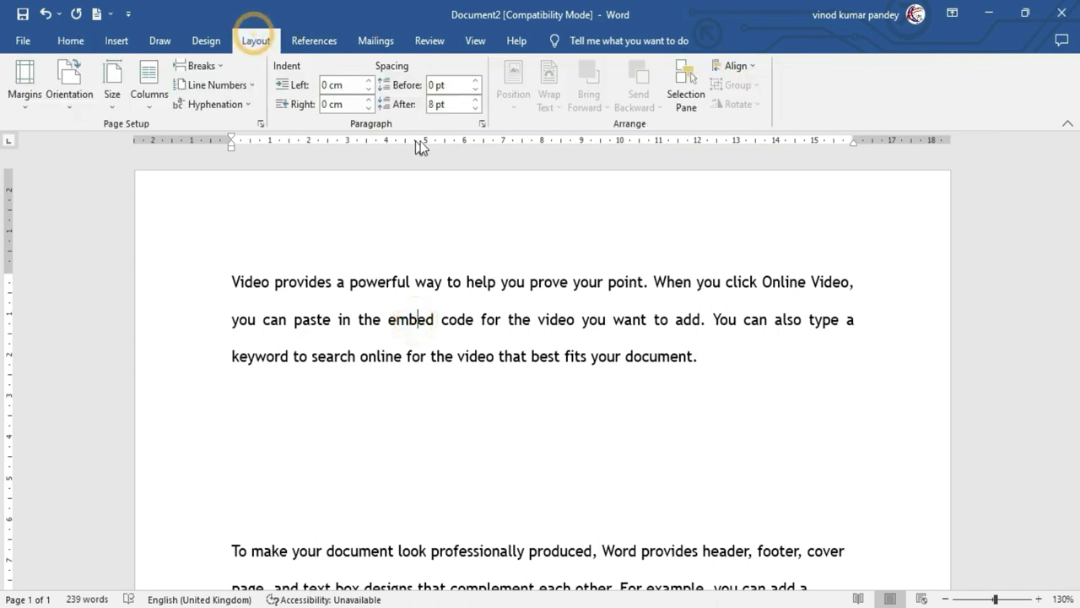
pyautogui.click(483, 123)
pyautogui.moveTo(528, 140); pyautogui.dragTo(745, 104)
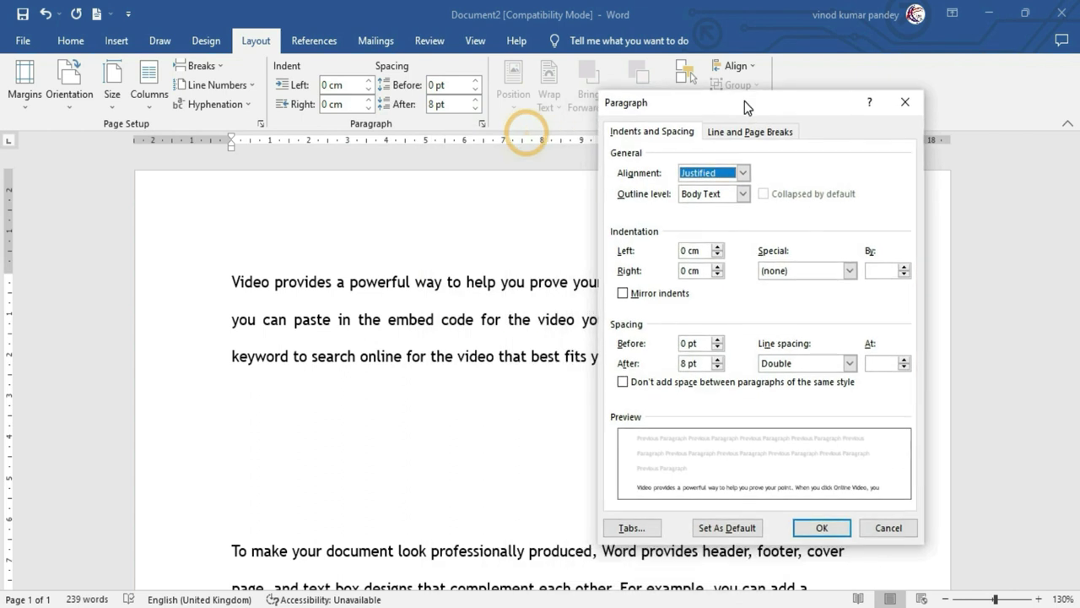
pyautogui.click(708, 175)
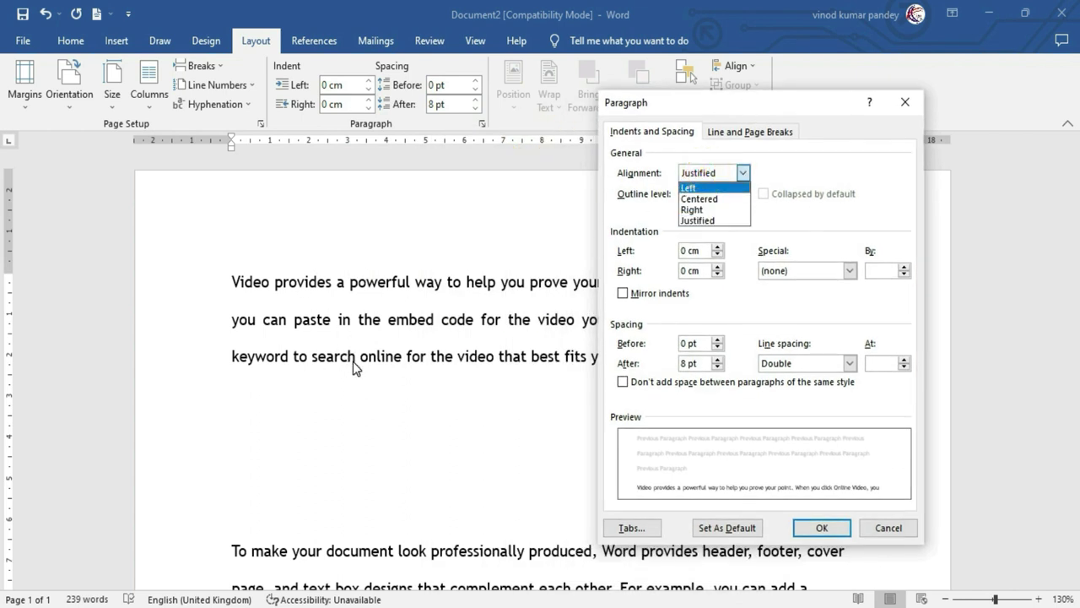
pyautogui.click(688, 188)
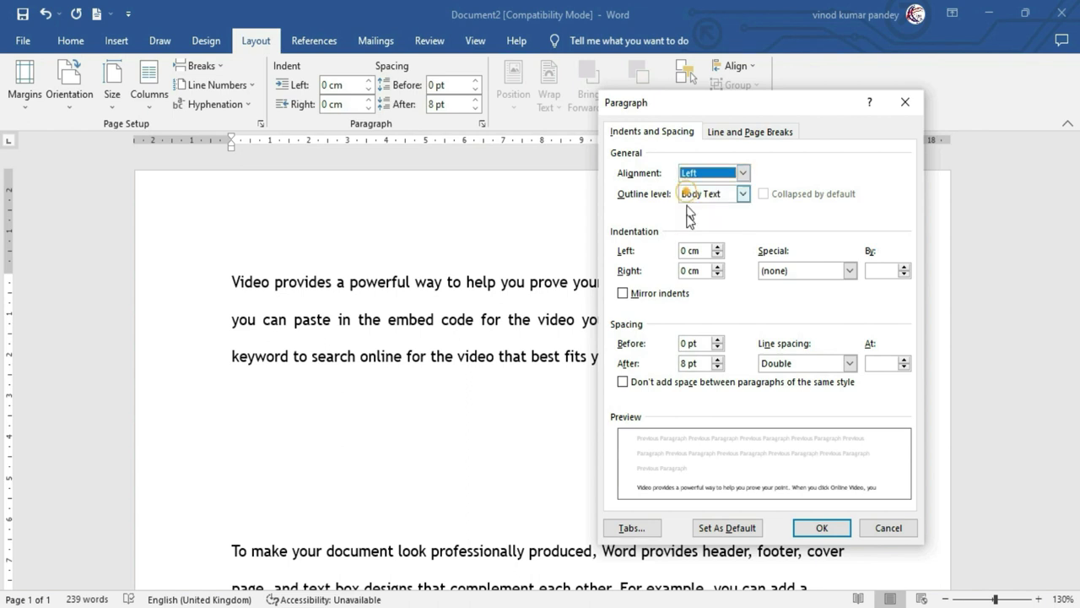
pyautogui.click(819, 530)
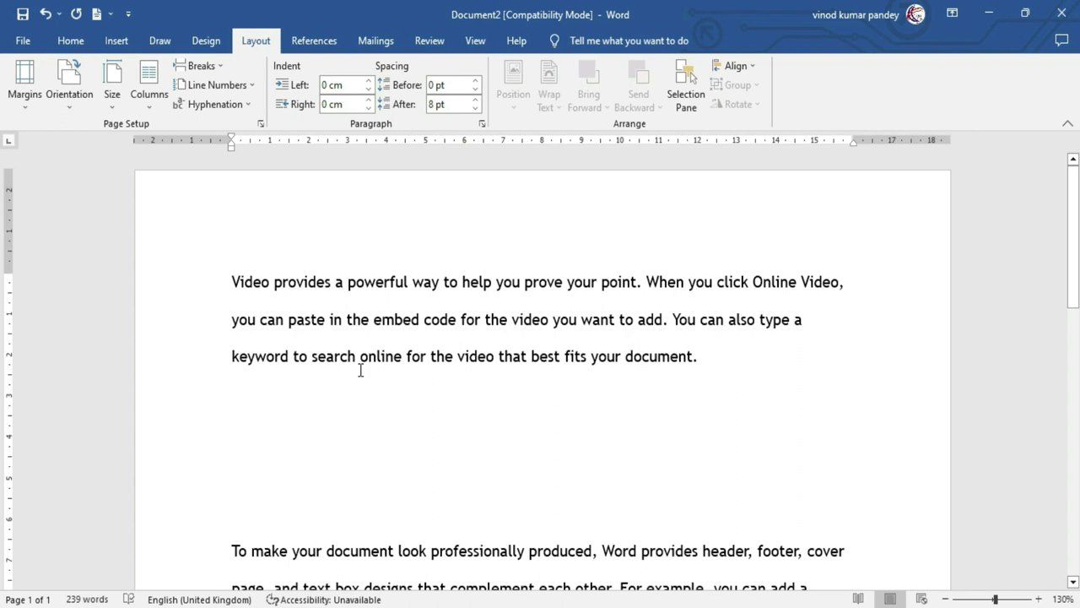
pyautogui.click(482, 125)
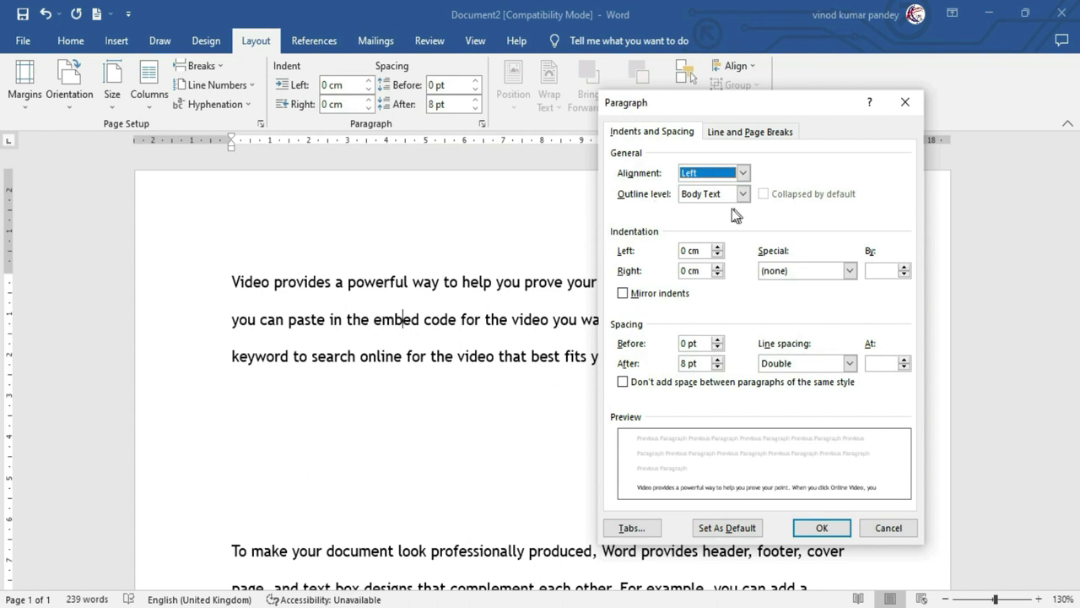
pyautogui.click(889, 528)
pyautogui.click(244, 400)
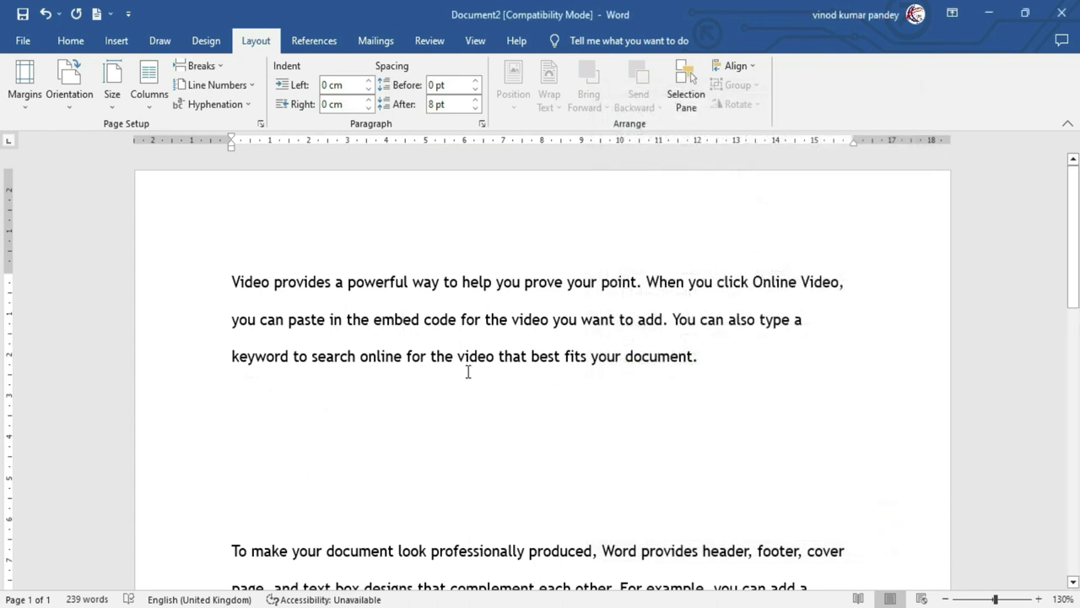
# - Remove the blank lines and split the paragraphs before 'way' and before 'produced'
pyautogui.press('Delete')
pyautogui.press('Delete')
pyautogui.press('Delete')
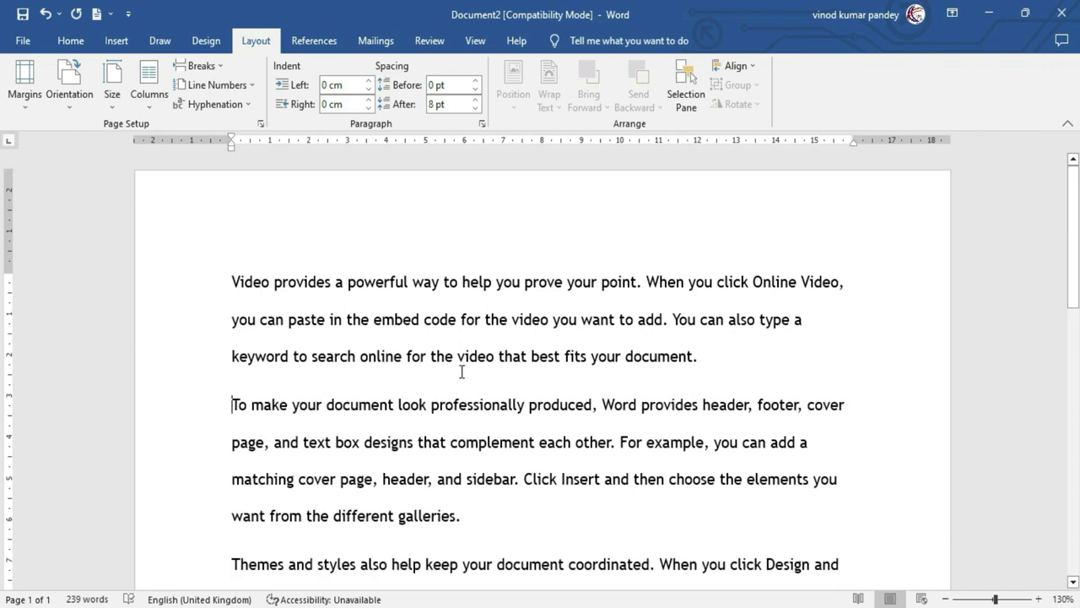
pyautogui.click(412, 284)
pyautogui.press('Return')
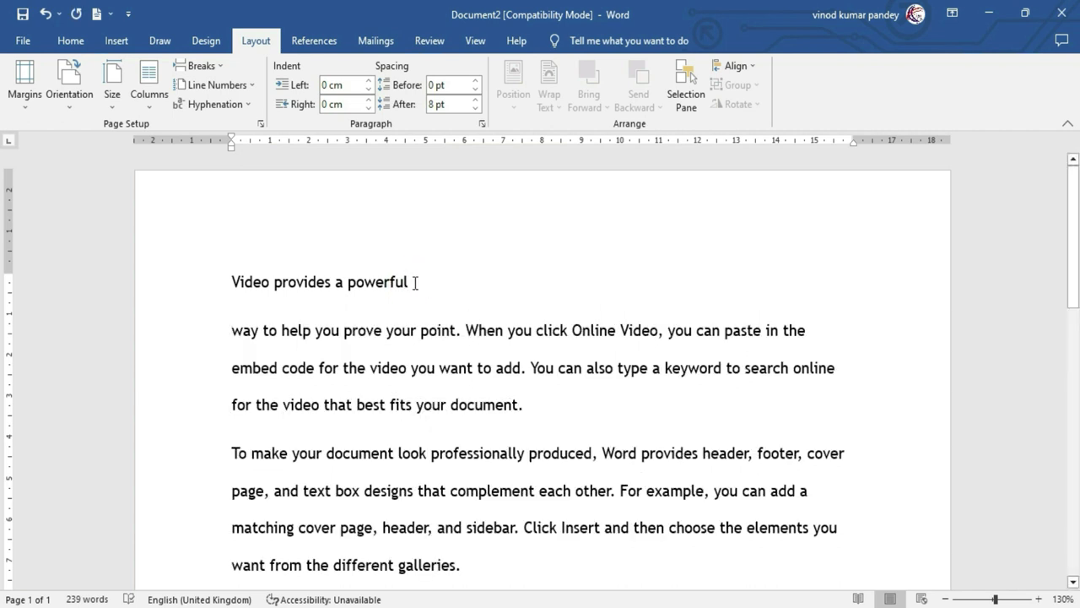
pyautogui.click(529, 454)
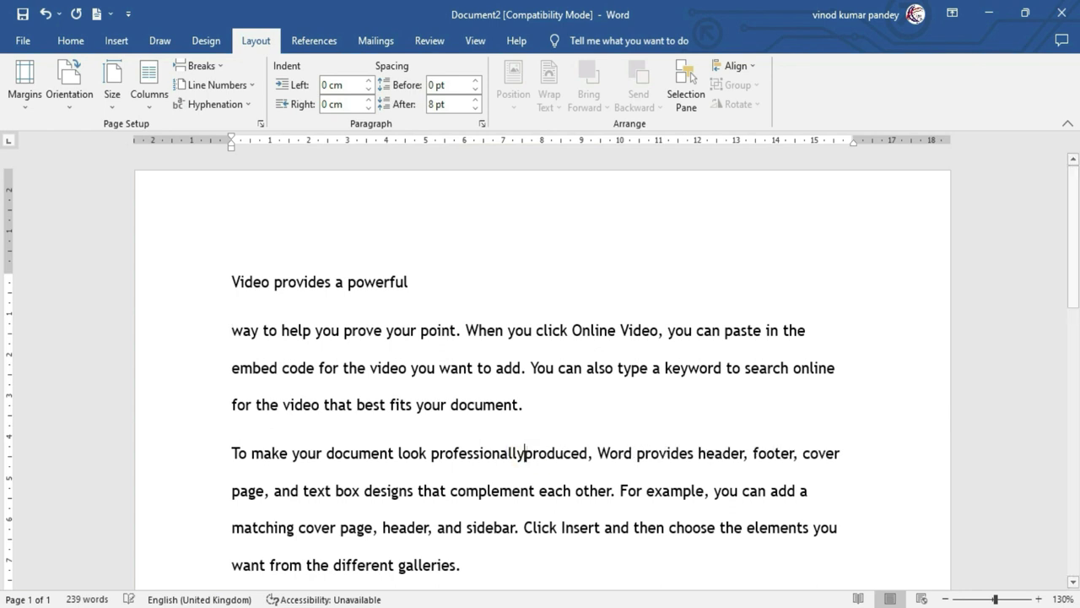
pyautogui.press('Return')
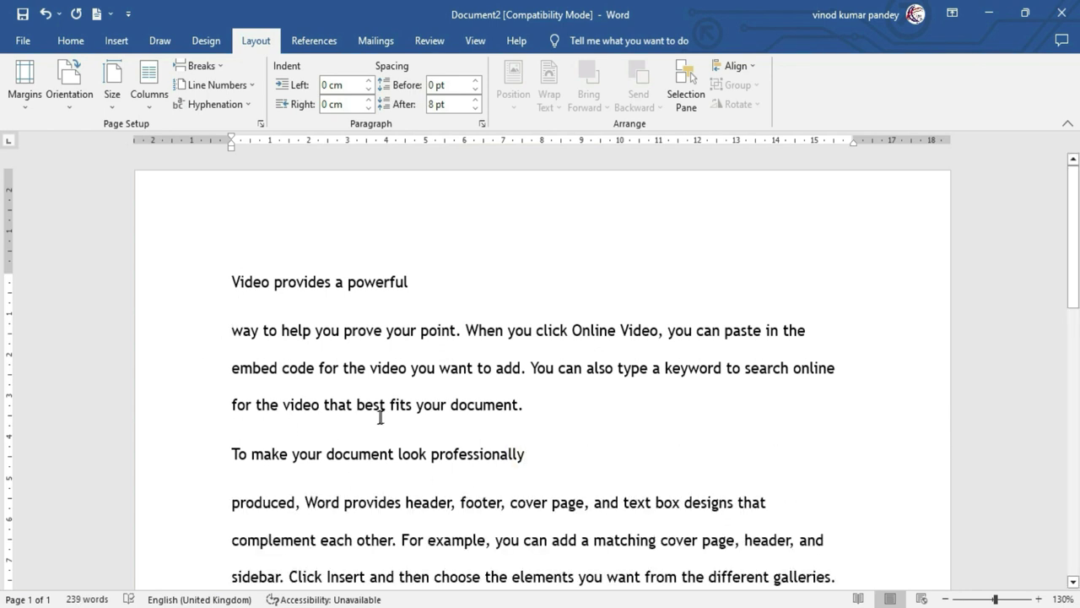
pyautogui.click(296, 281)
# - Give 'Video provides a powerful' outline Level 1, then collapse and re-expand it
pyautogui.click(482, 123)
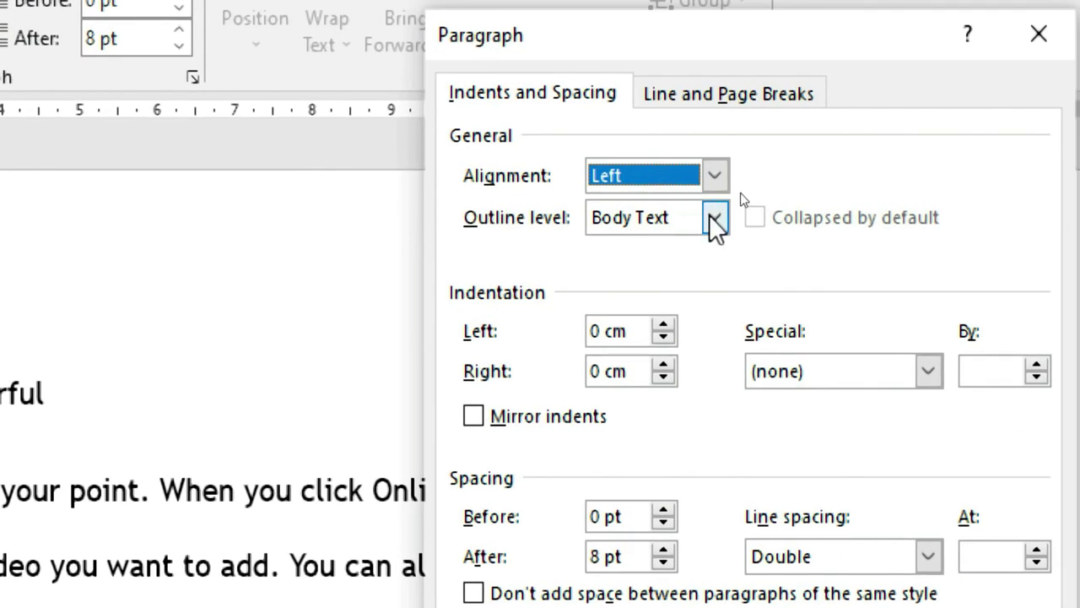
pyautogui.click(714, 218)
pyautogui.click(642, 270)
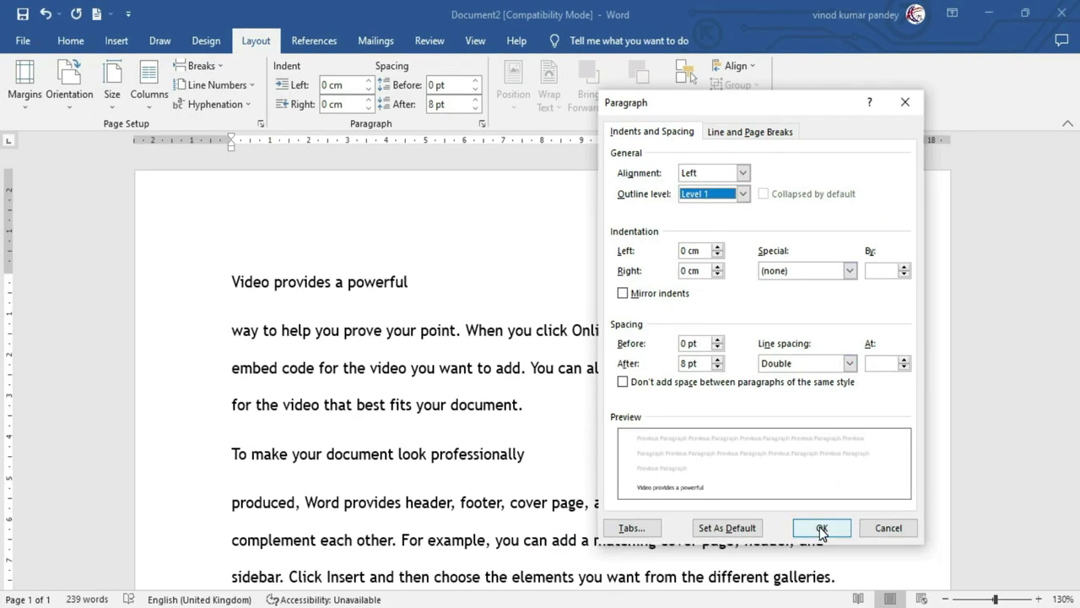
pyautogui.click(822, 525)
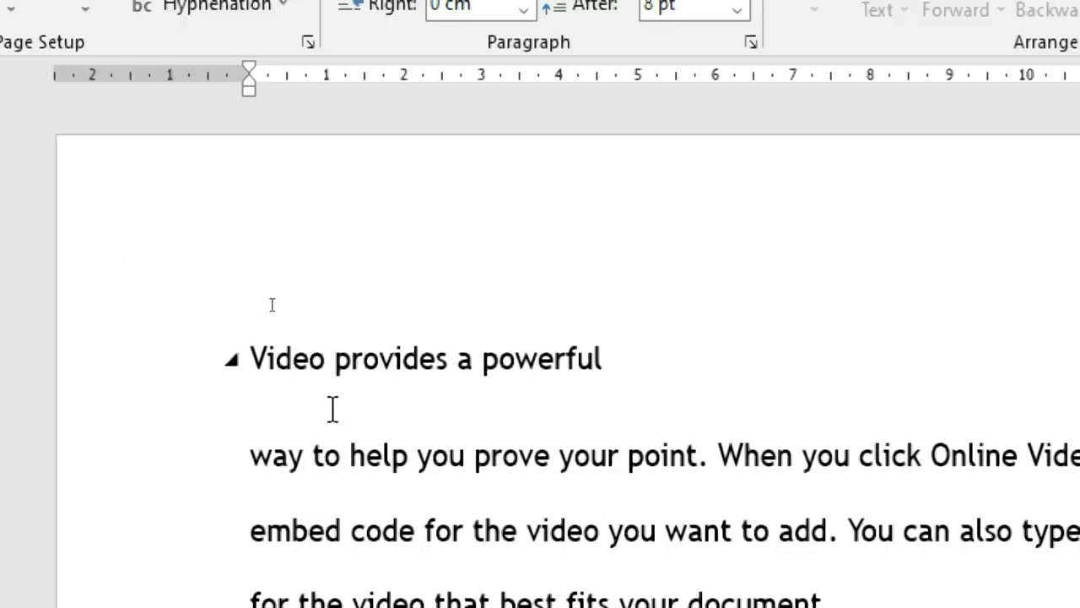
pyautogui.click(233, 363)
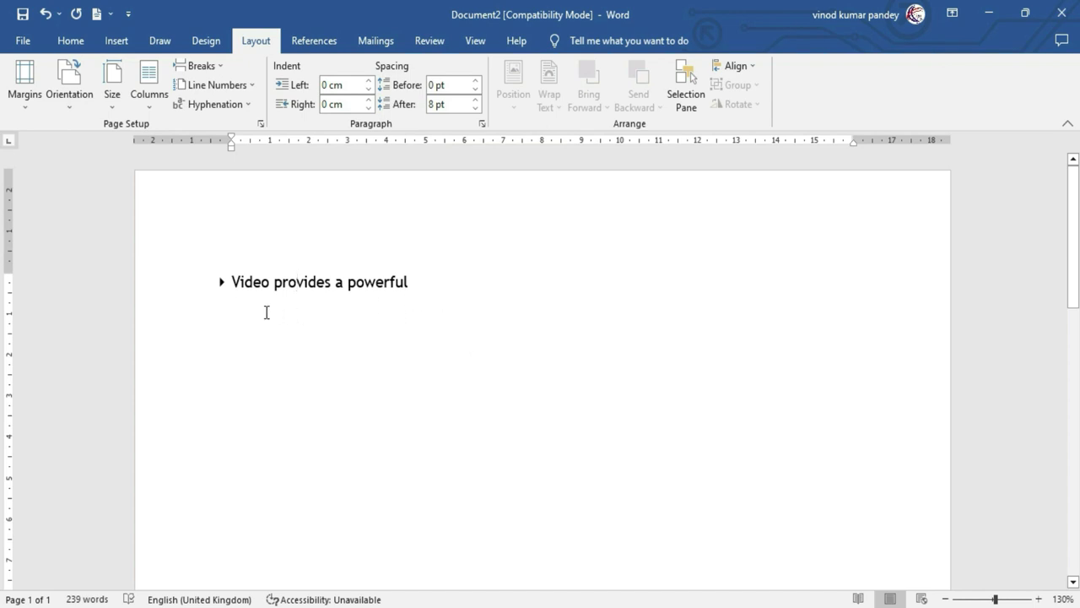
pyautogui.click(222, 284)
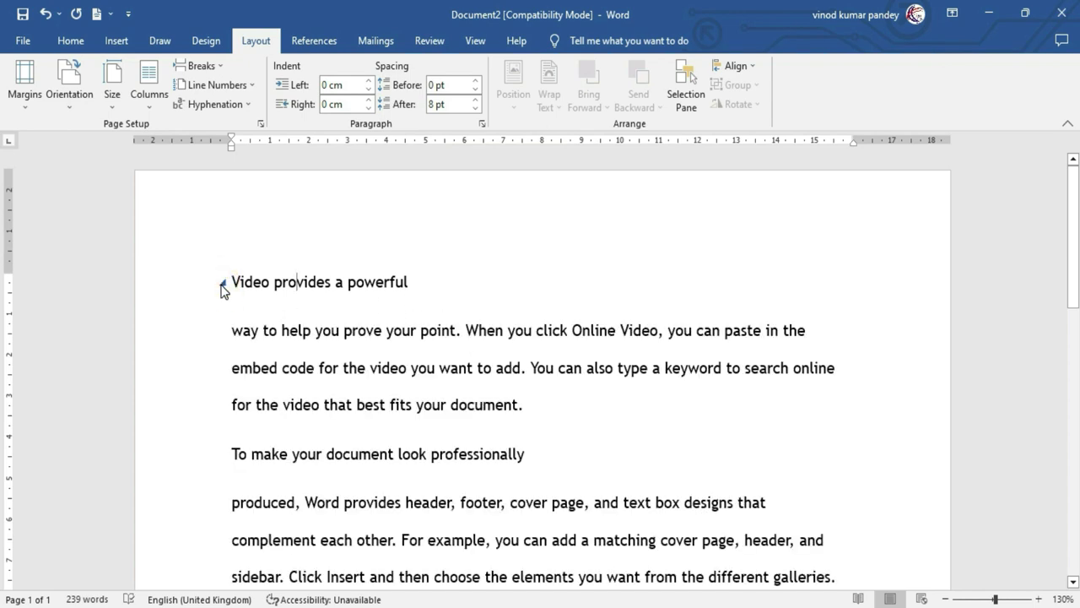
pyautogui.moveTo(1074, 245)
pyautogui.mouseDown()
pyautogui.moveTo(1076, 361)
pyautogui.moveTo(338, 496)
pyautogui.mouseUp()
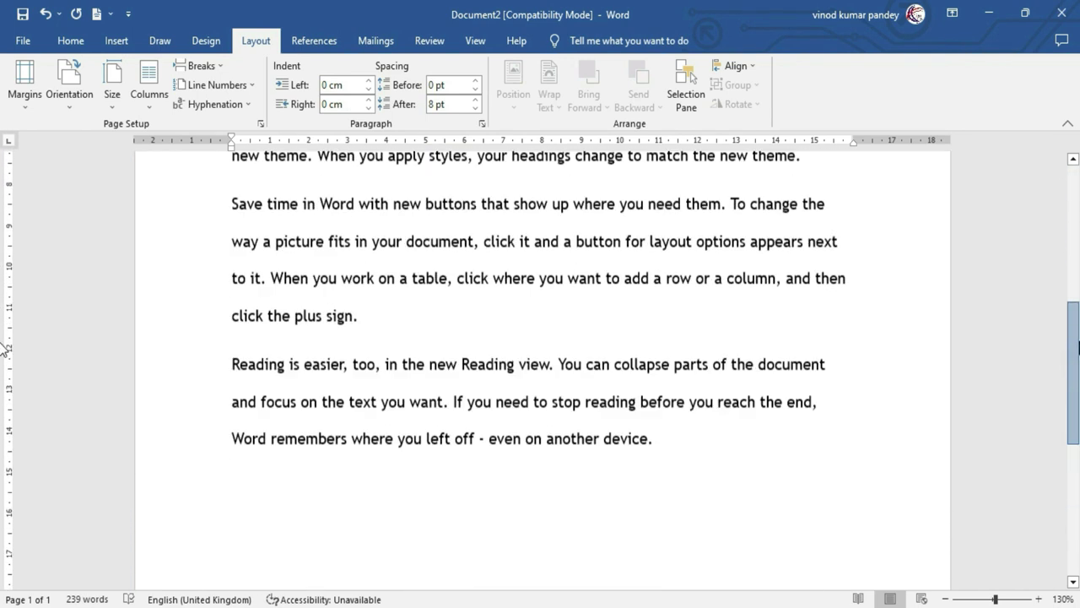
# - Give 'To make your document look professionally' outline Level 2 in the Paragraph dialog
pyautogui.click(283, 450)
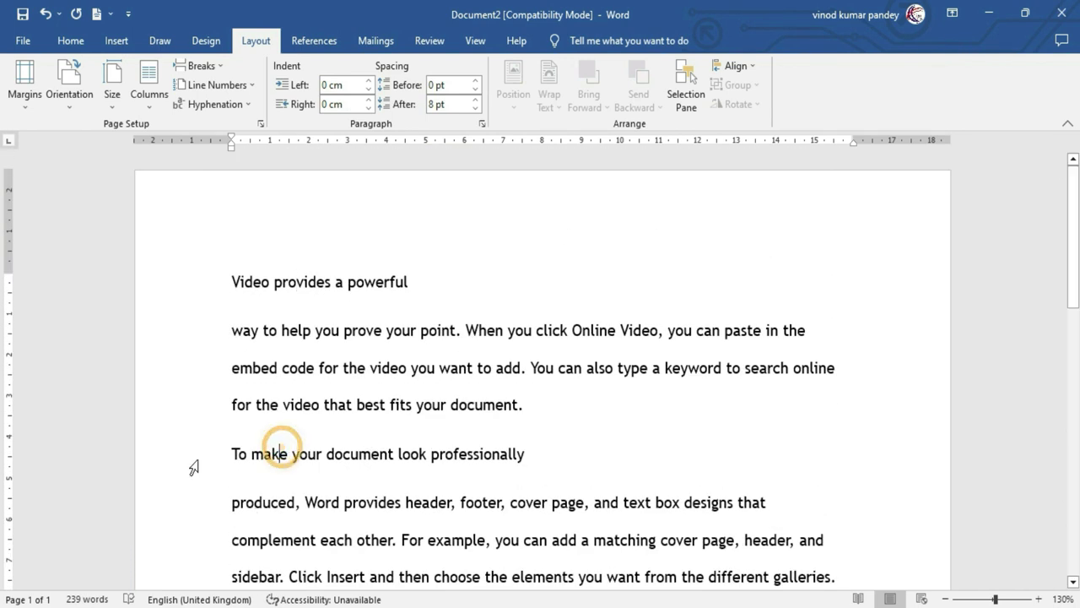
pyautogui.click(346, 456)
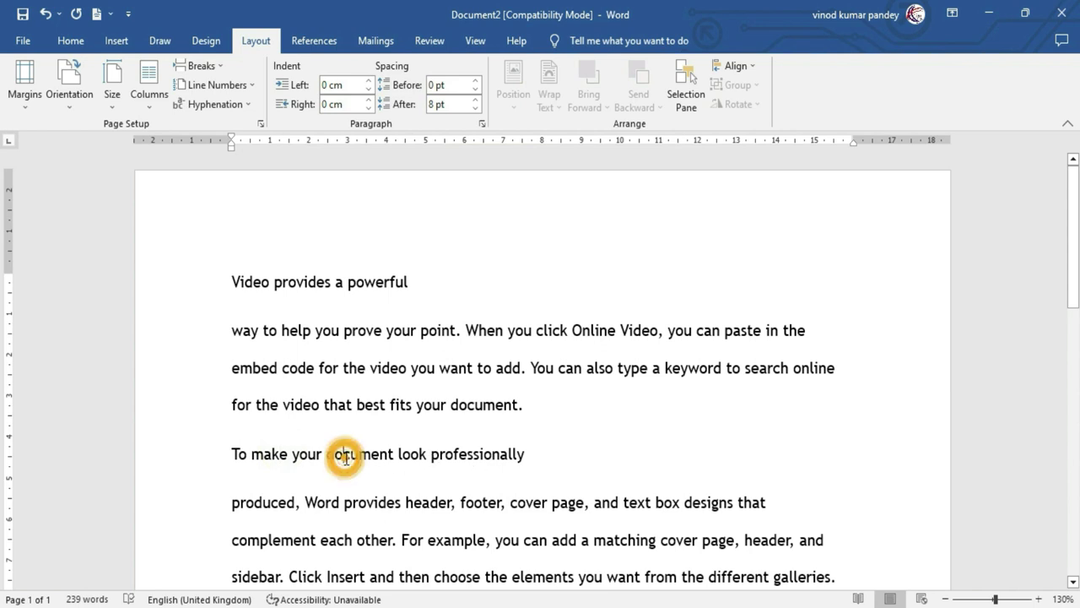
pyautogui.click(478, 124)
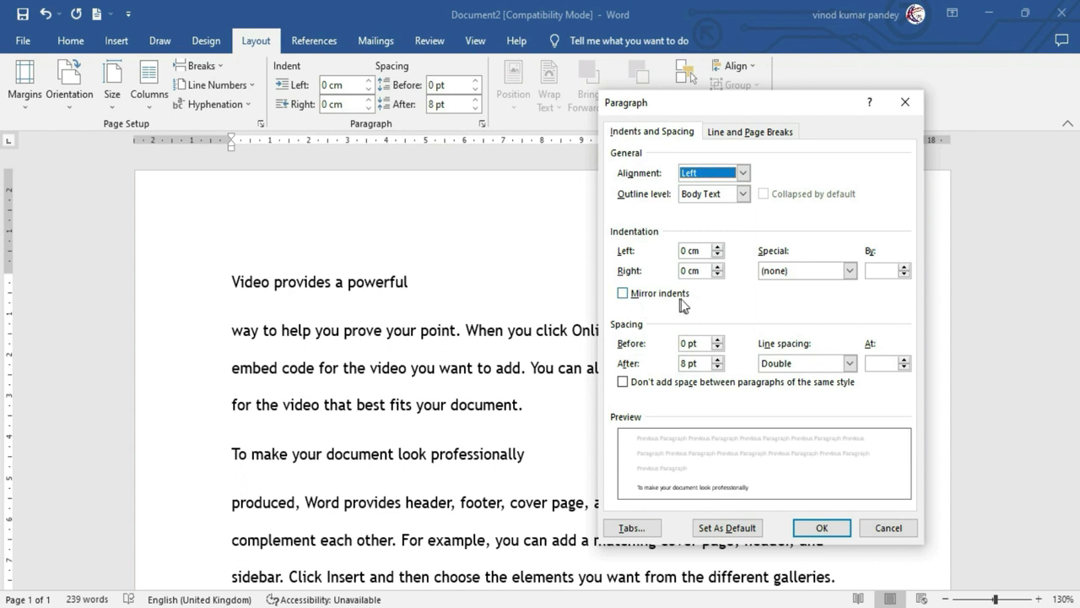
pyautogui.click(726, 194)
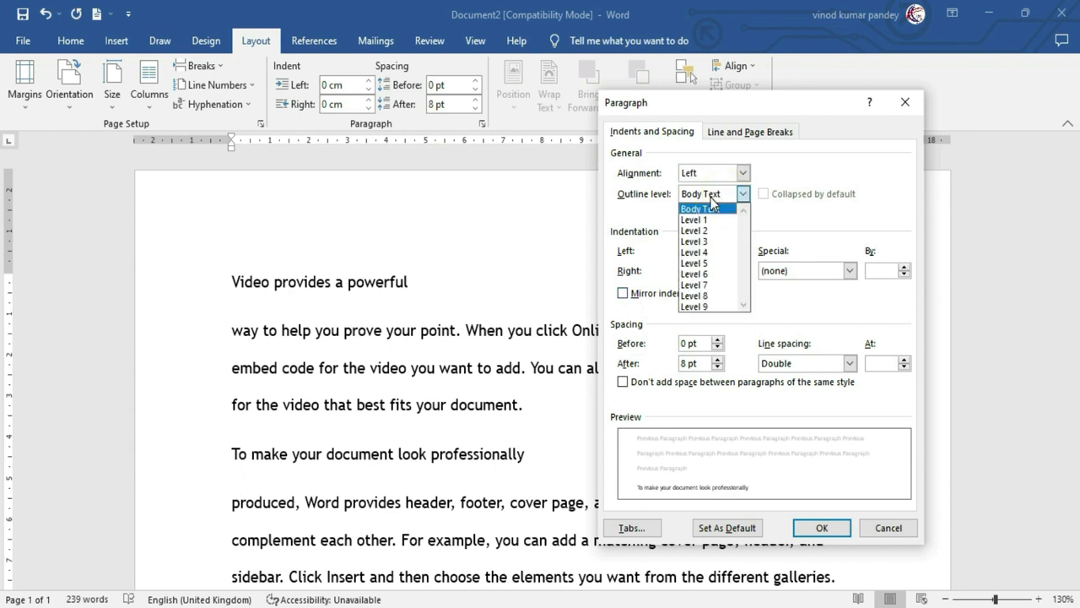
pyautogui.click(700, 231)
pyautogui.click(820, 528)
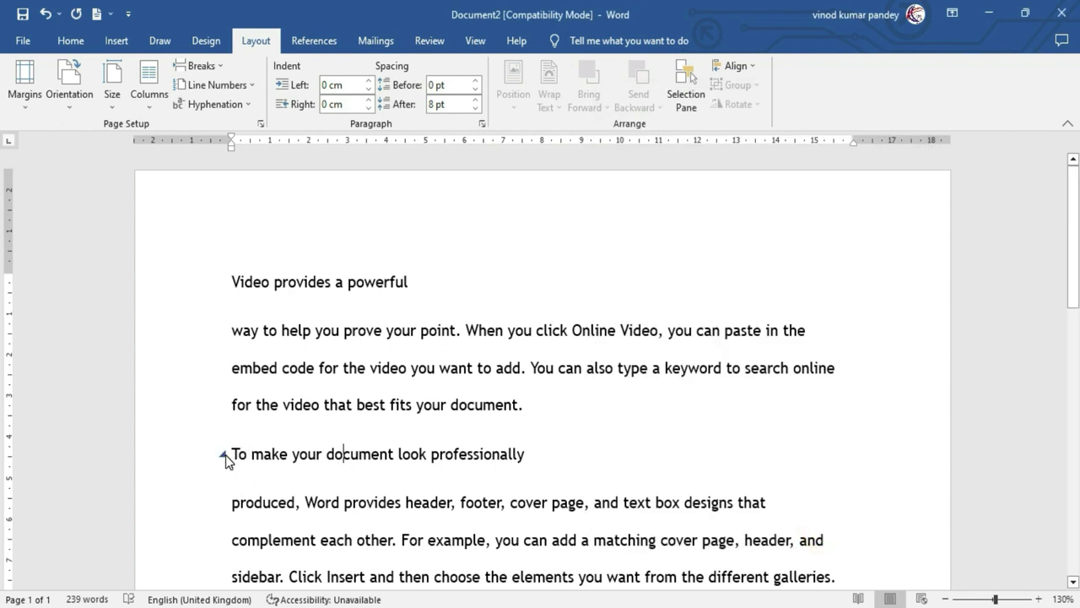
# - Collapse and re-expand both headings, then scroll back to the top
pyautogui.click(225, 457)
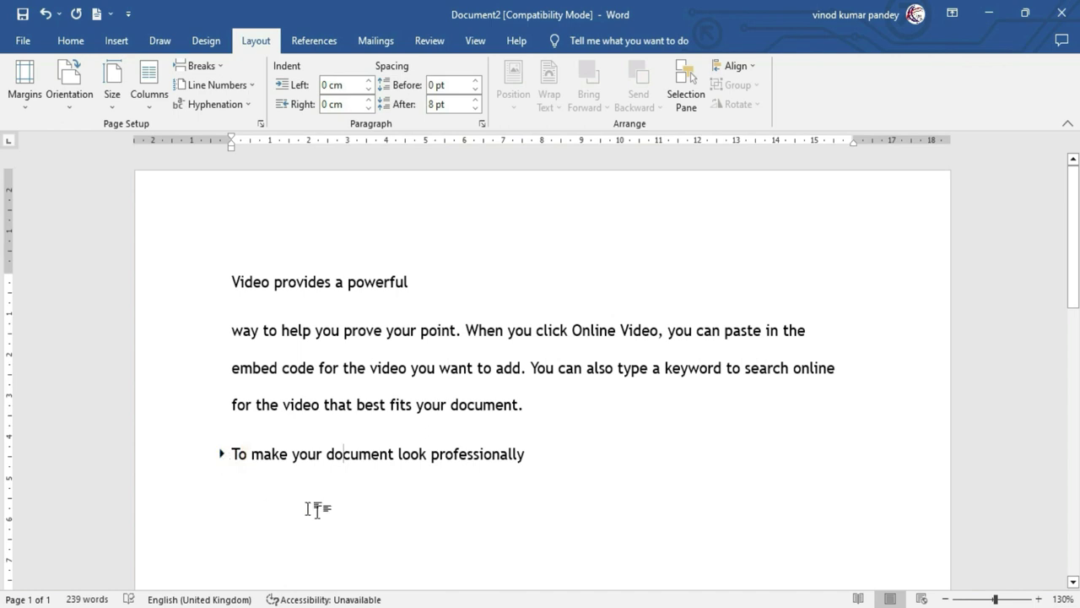
pyautogui.moveTo(1073, 218)
pyautogui.mouseDown()
pyautogui.moveTo(1072, 309)
pyautogui.moveTo(1072, 215)
pyautogui.mouseUp()
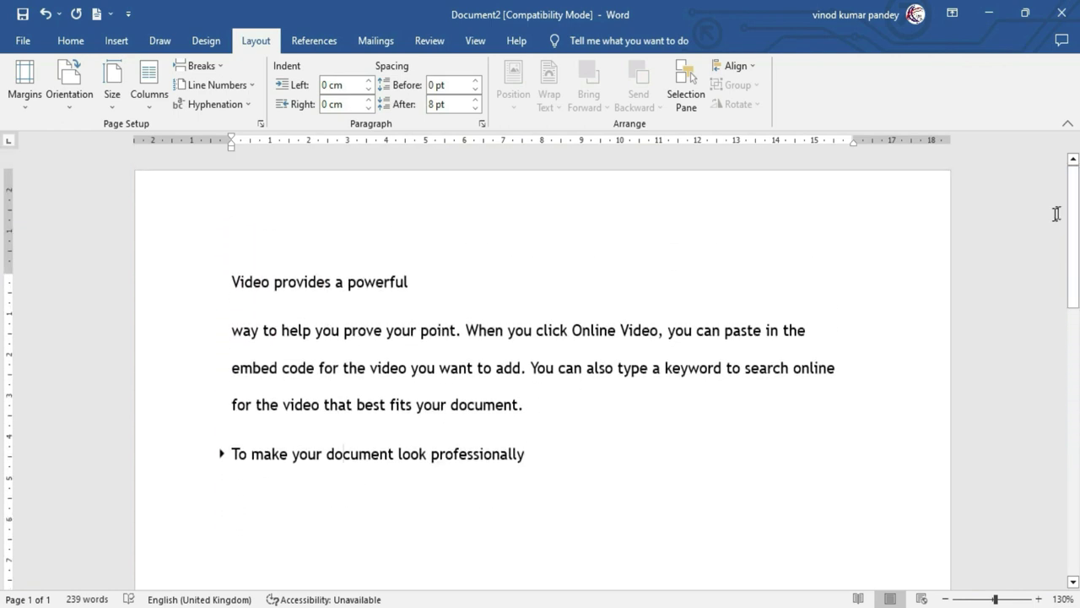
pyautogui.click(223, 283)
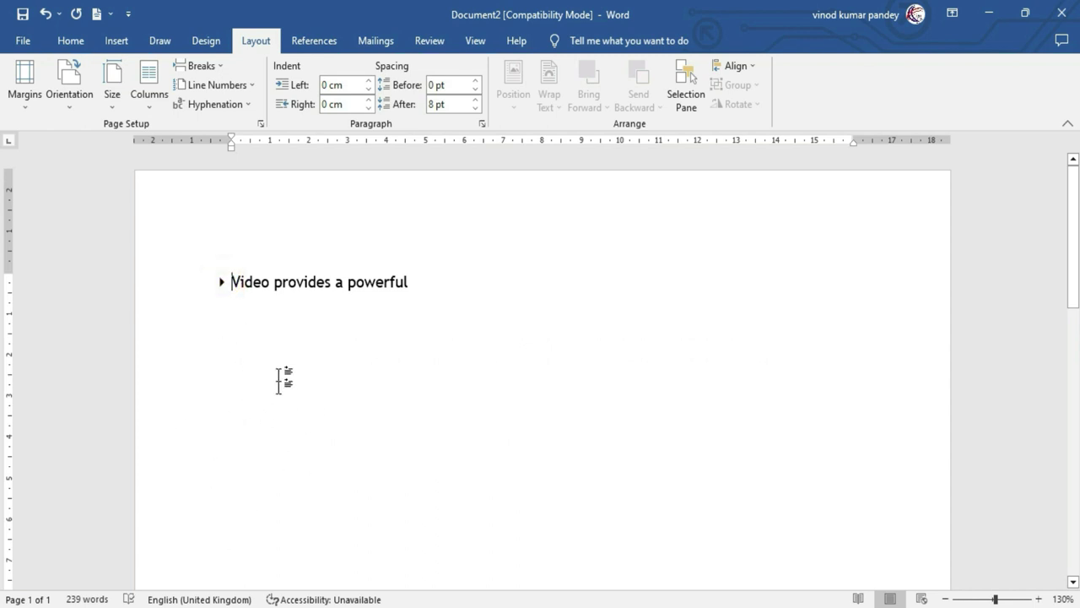
pyautogui.click(223, 283)
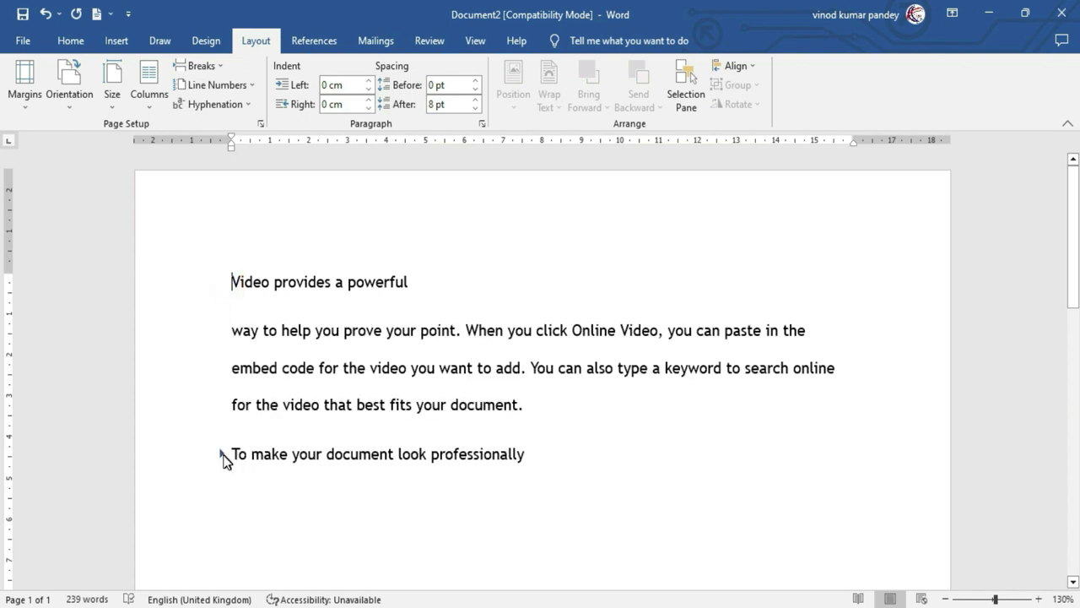
pyautogui.click(222, 454)
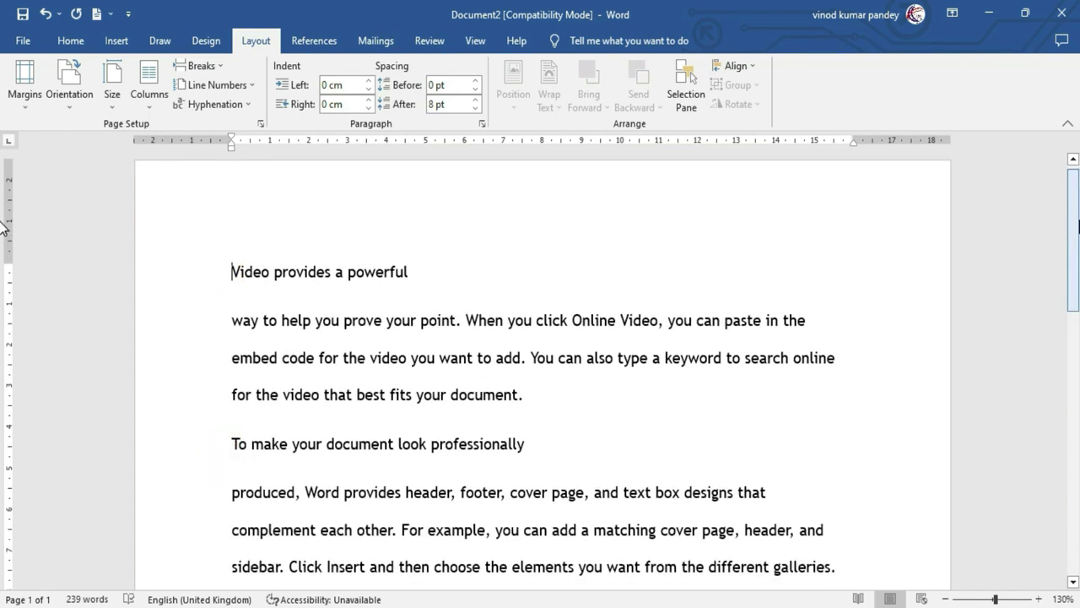
pyautogui.moveTo(1074, 226); pyautogui.dragTo(1070, 272)
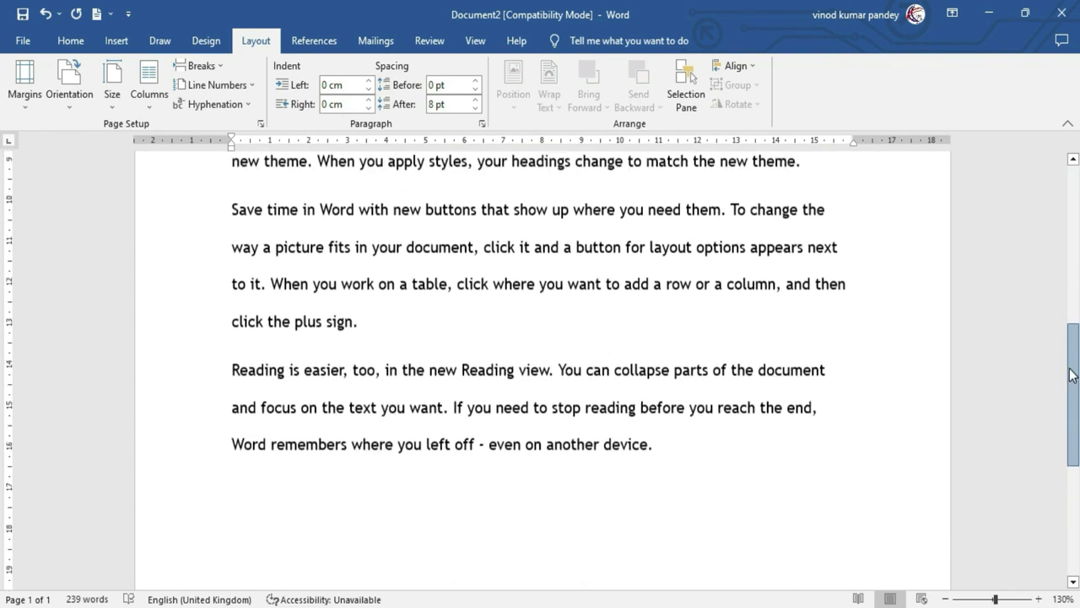
pyautogui.moveTo(1067, 399); pyautogui.dragTo(1067, 234)
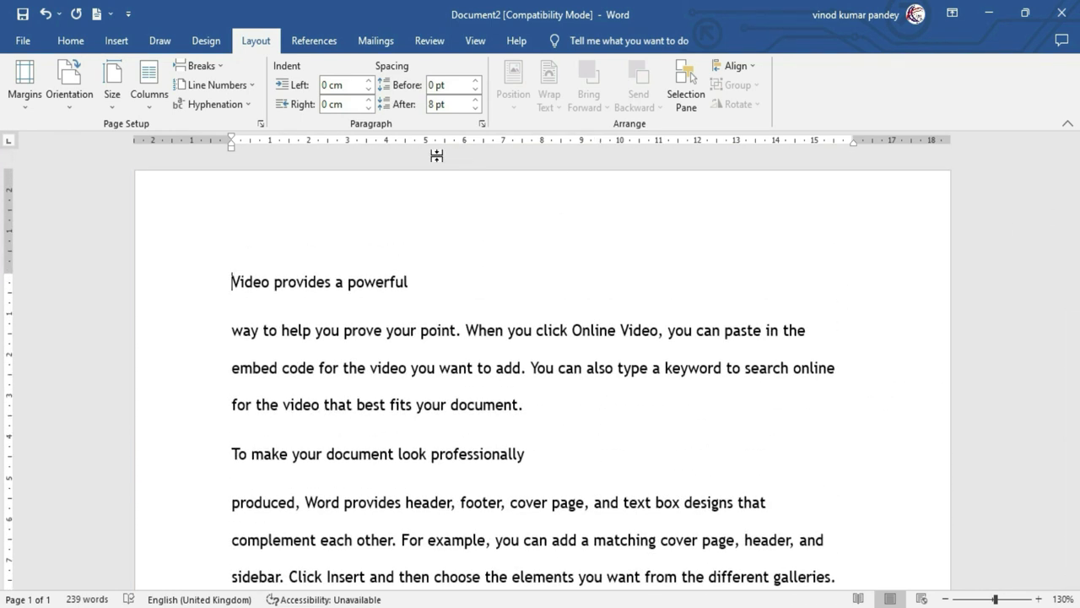
# - Review the Paragraph dialog settings and close it without changes
pyautogui.click(482, 123)
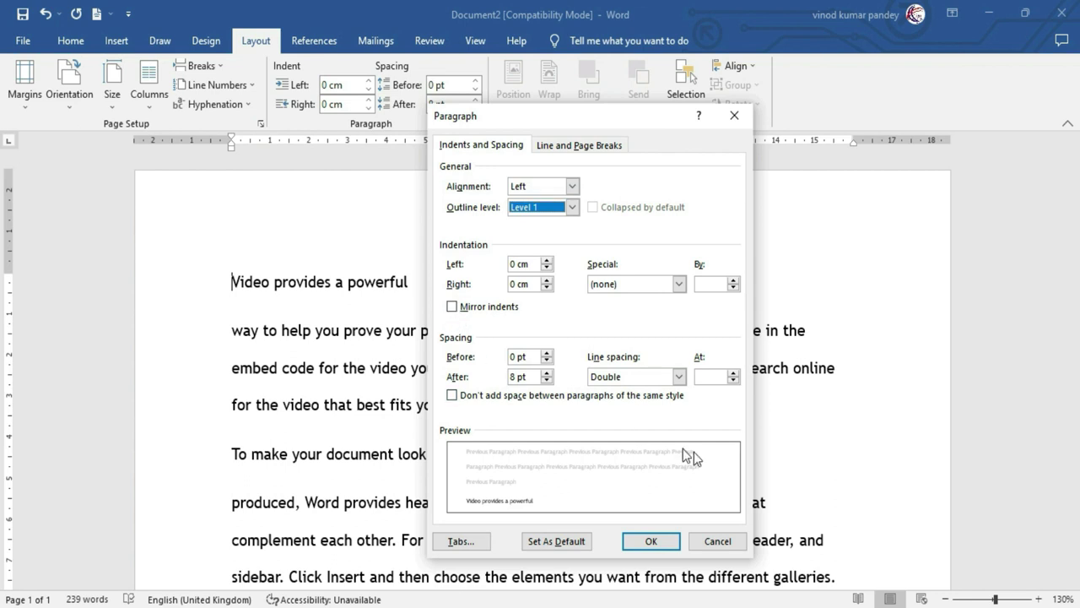
pyautogui.click(718, 541)
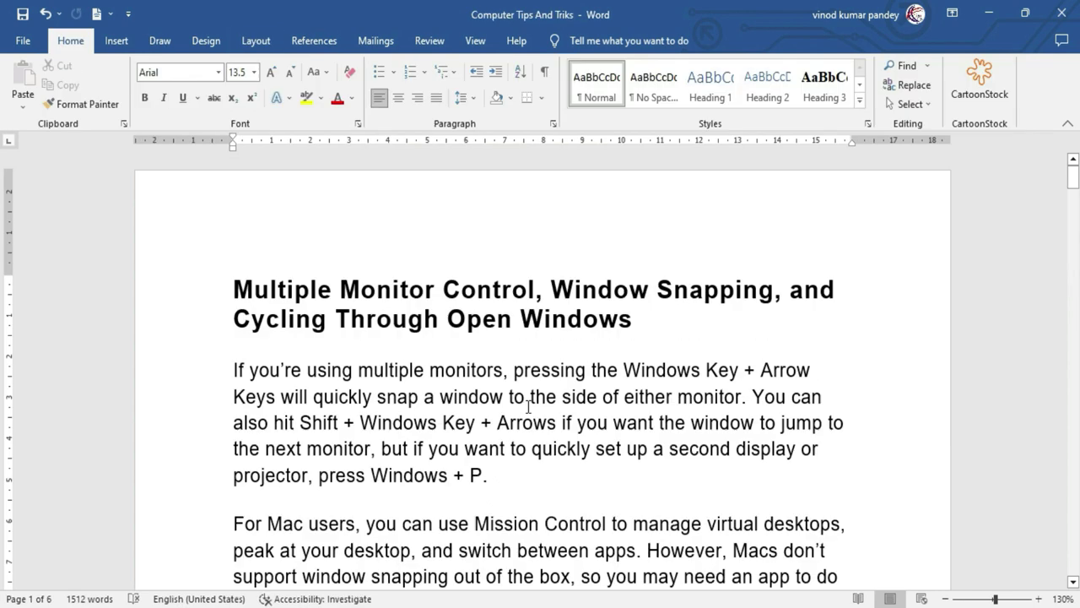
# - Select the entire document and open its Paragraph settings from the Layout tab
pyautogui.scroll(-2, 528, 407)
pyautogui.scroll(-5, 528, 407)
pyautogui.scroll(-3, 529, 408)
pyautogui.scroll(-5, 529, 408)
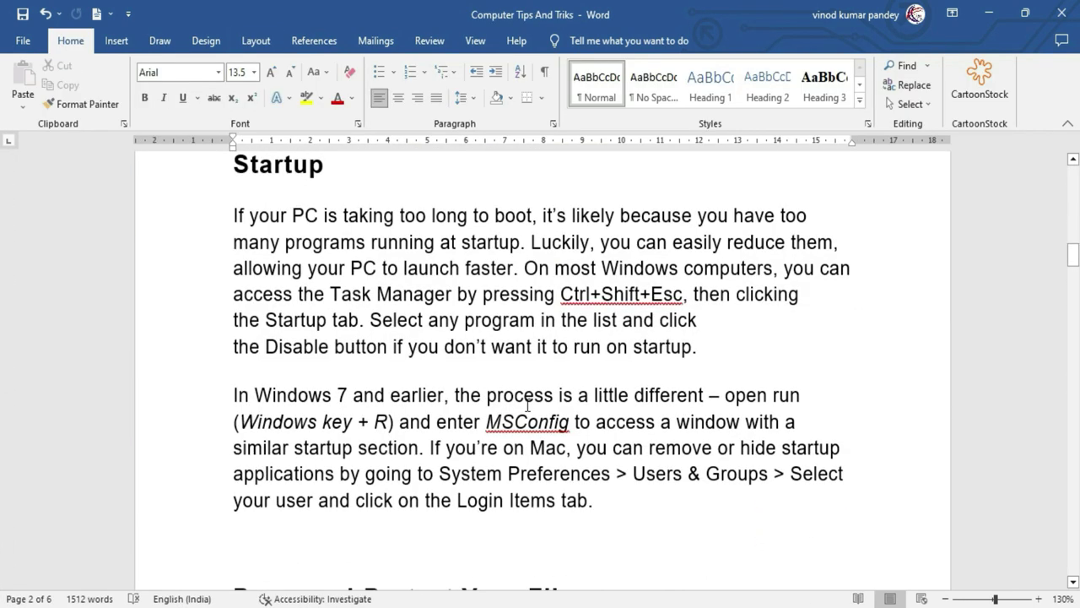
pyautogui.scroll(4, 527, 406)
pyautogui.scroll(5, 528, 406)
pyautogui.scroll(5, 527, 406)
pyautogui.scroll(2, 527, 406)
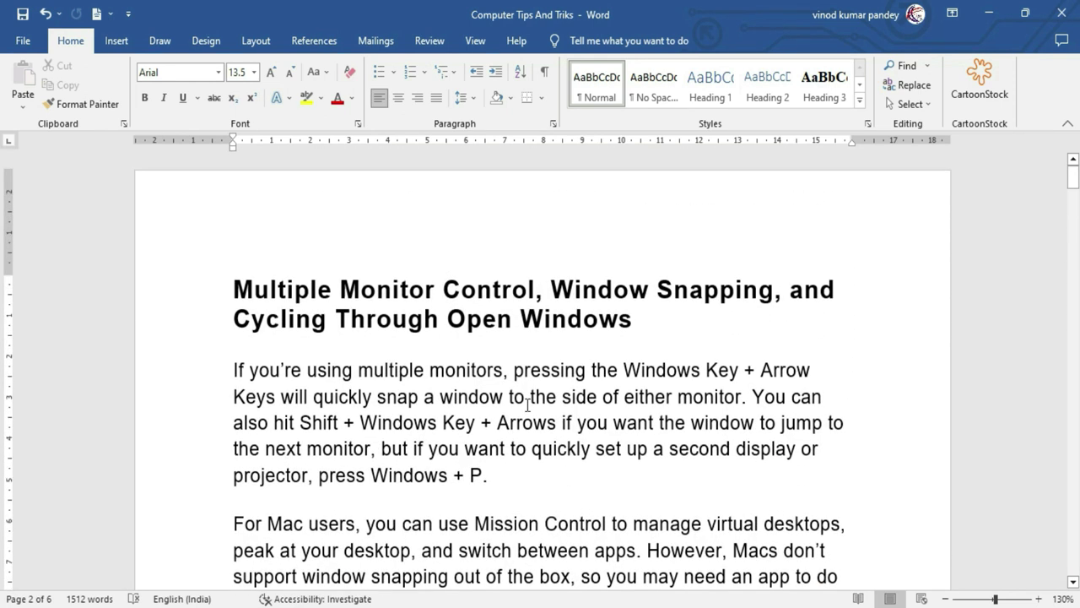
pyautogui.hotkey('ctrl', 'a')
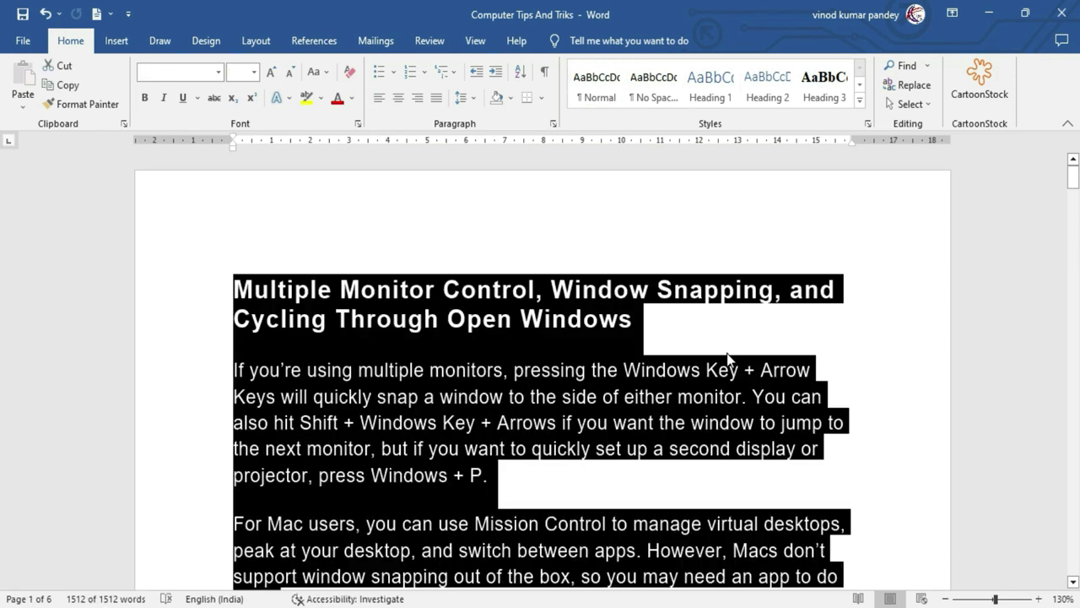
pyautogui.click(255, 40)
pyautogui.click(482, 123)
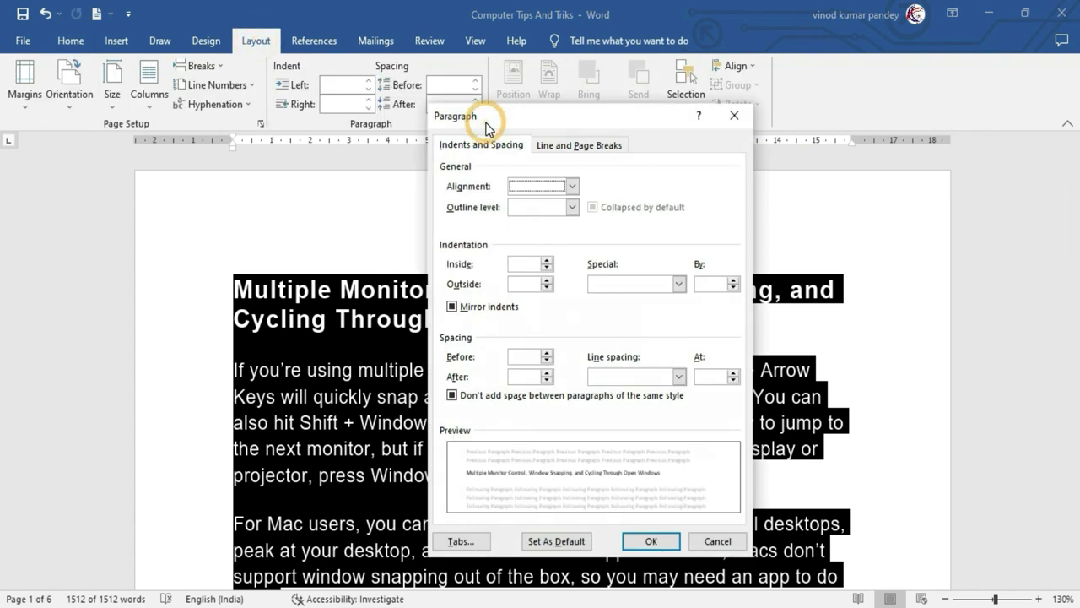
pyautogui.moveTo(495, 115)
pyautogui.mouseDown()
pyautogui.moveTo(569, 105)
pyautogui.moveTo(513, 116)
pyautogui.mouseUp()
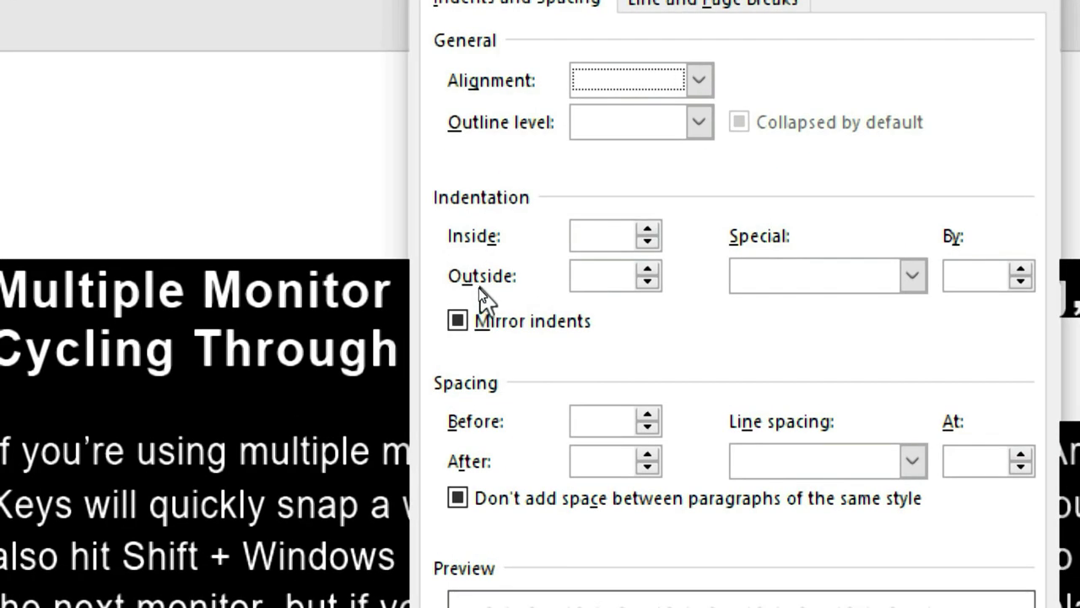
# - Turn on Mirror indents with 1.5 cm inside and 0.1 cm outside, and apply them
pyautogui.click(460, 316)
pyautogui.click(468, 304)
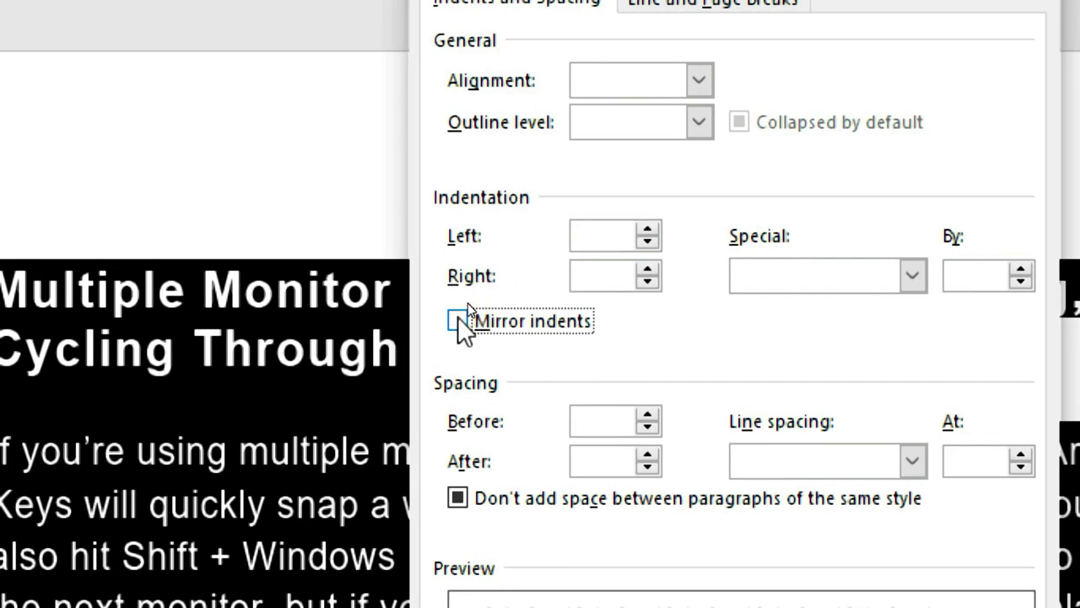
pyautogui.click(458, 316)
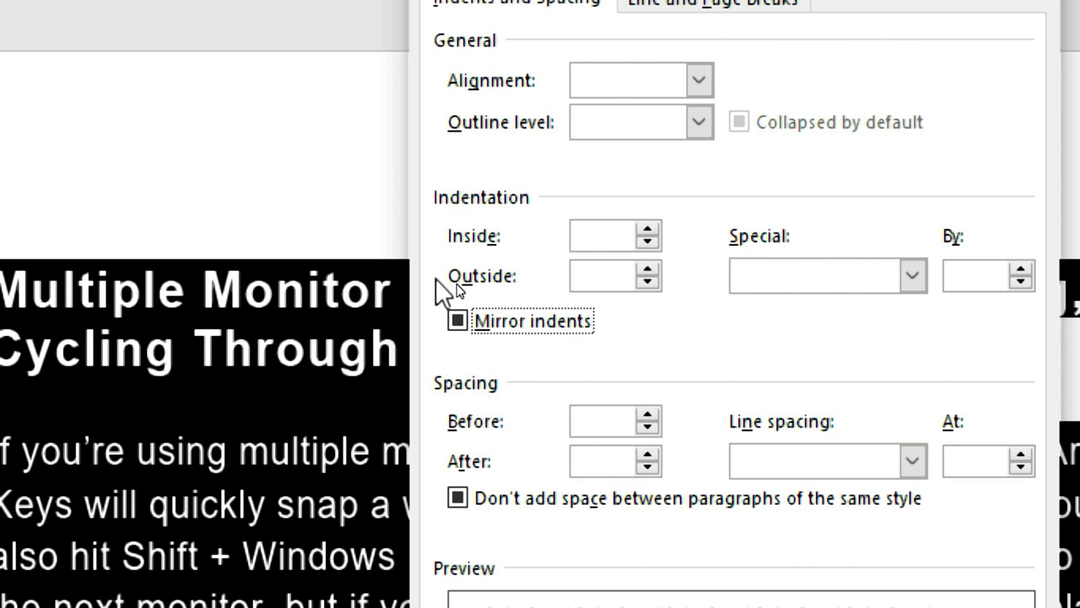
pyautogui.click(461, 320)
pyautogui.click(647, 230)
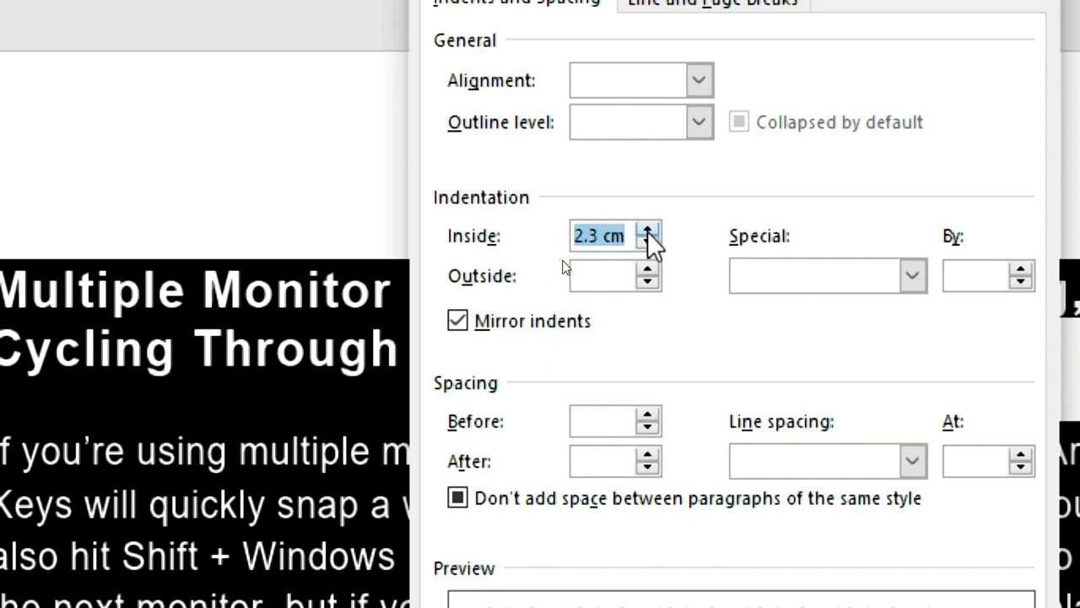
pyautogui.click(646, 242)
pyautogui.click(596, 277)
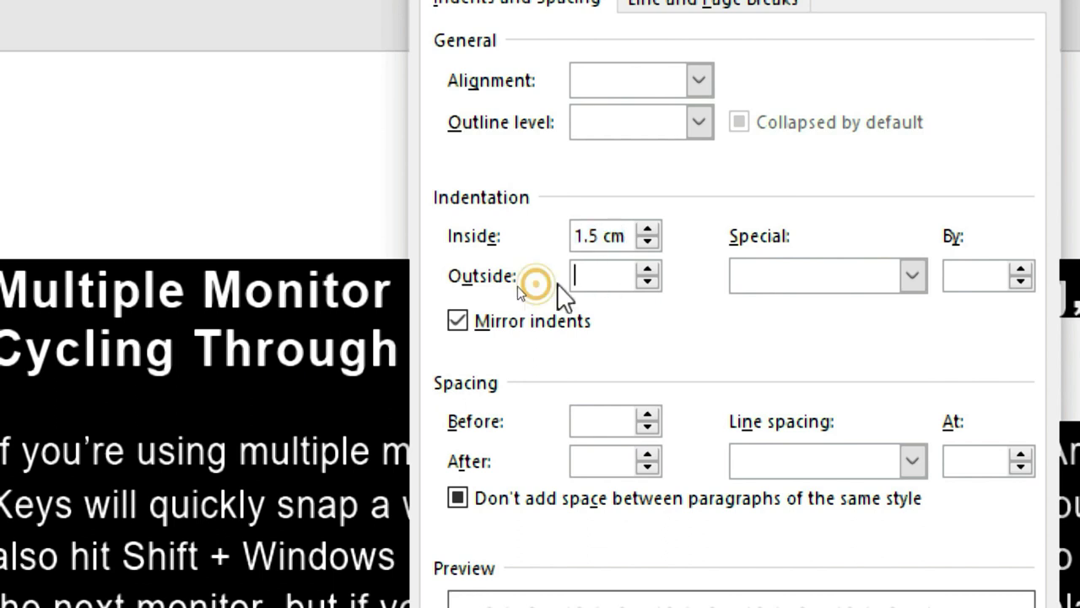
pyautogui.click(649, 268)
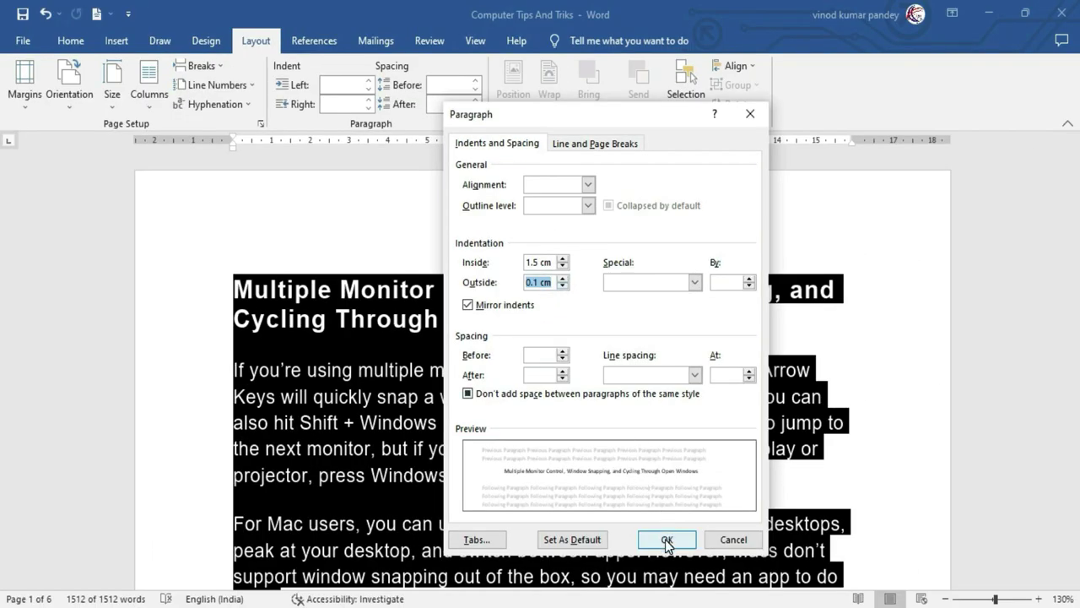
pyautogui.click(666, 540)
pyautogui.click(427, 397)
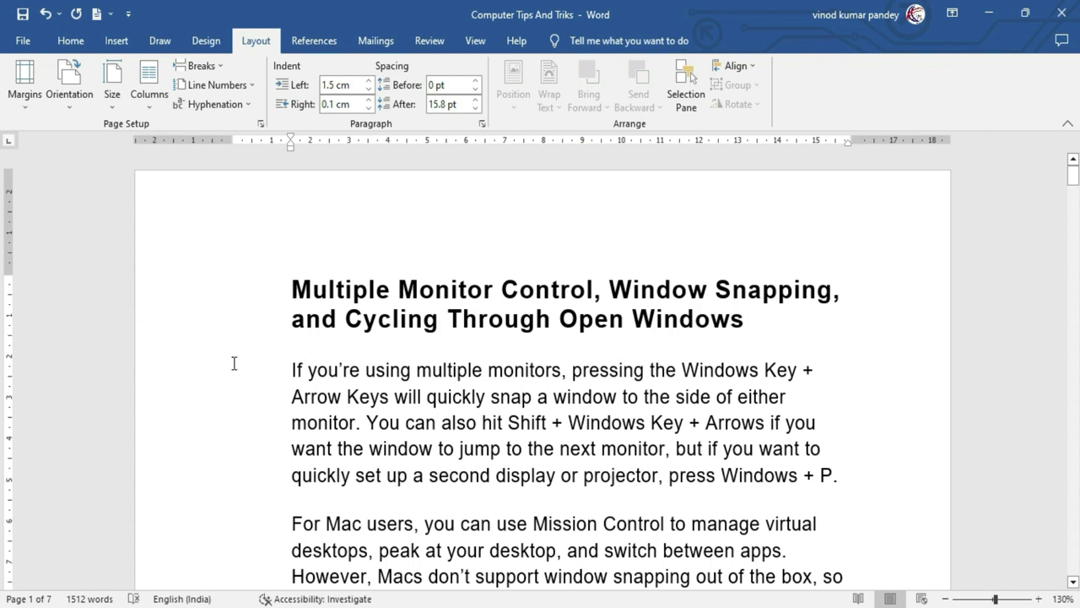
# - Scroll down through the pages to review the mirrored indents
pyautogui.scroll(-3, 234, 363)
pyautogui.scroll(-2, 232, 365)
pyautogui.scroll(-3, 230, 367)
pyautogui.scroll(-2, 228, 369)
pyautogui.scroll(-1, 228, 369)
pyautogui.scroll(-3, 229, 369)
pyautogui.scroll(4, 273, 434)
pyautogui.scroll(-5, 285, 425)
pyautogui.scroll(-3, 288, 418)
pyautogui.scroll(-2, 289, 411)
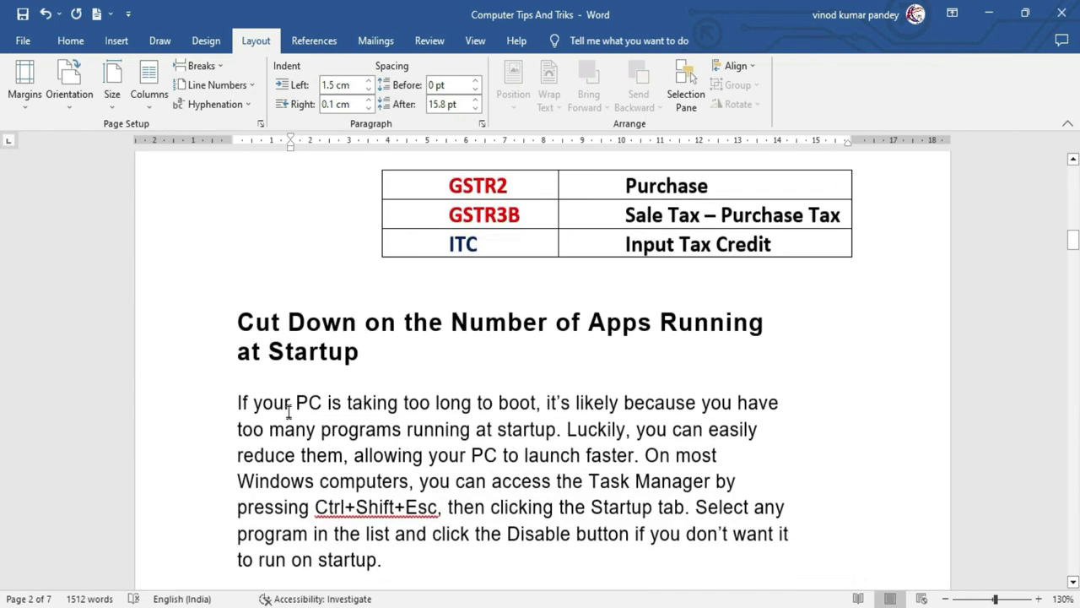
pyautogui.scroll(3, 253, 317)
pyautogui.scroll(-4, 261, 335)
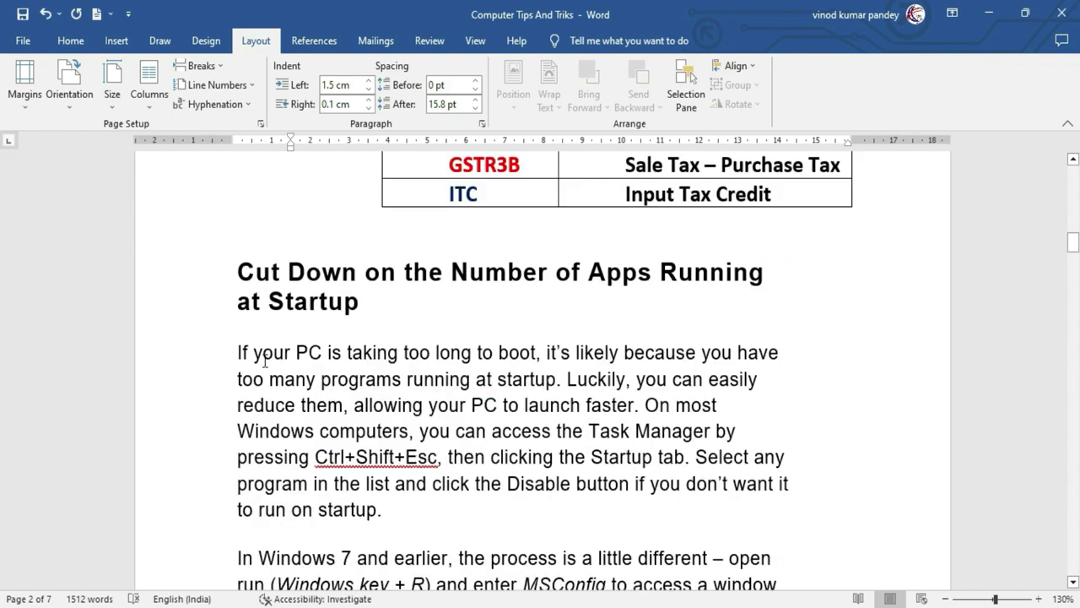
pyautogui.scroll(-5, 279, 393)
pyautogui.scroll(-3, 280, 393)
pyautogui.scroll(-2, 280, 394)
pyautogui.scroll(-2, 279, 393)
pyautogui.scroll(-3, 279, 394)
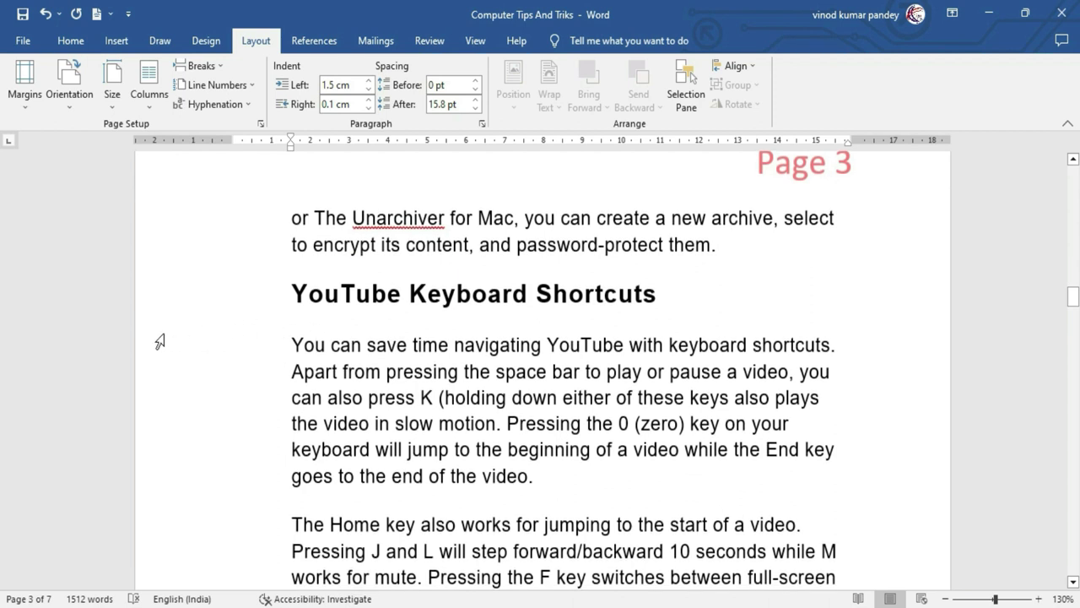
pyautogui.scroll(-3, 270, 349)
pyautogui.scroll(-4, 270, 350)
pyautogui.scroll(-5, 270, 350)
pyautogui.scroll(-6, 269, 352)
pyautogui.scroll(-4, 269, 352)
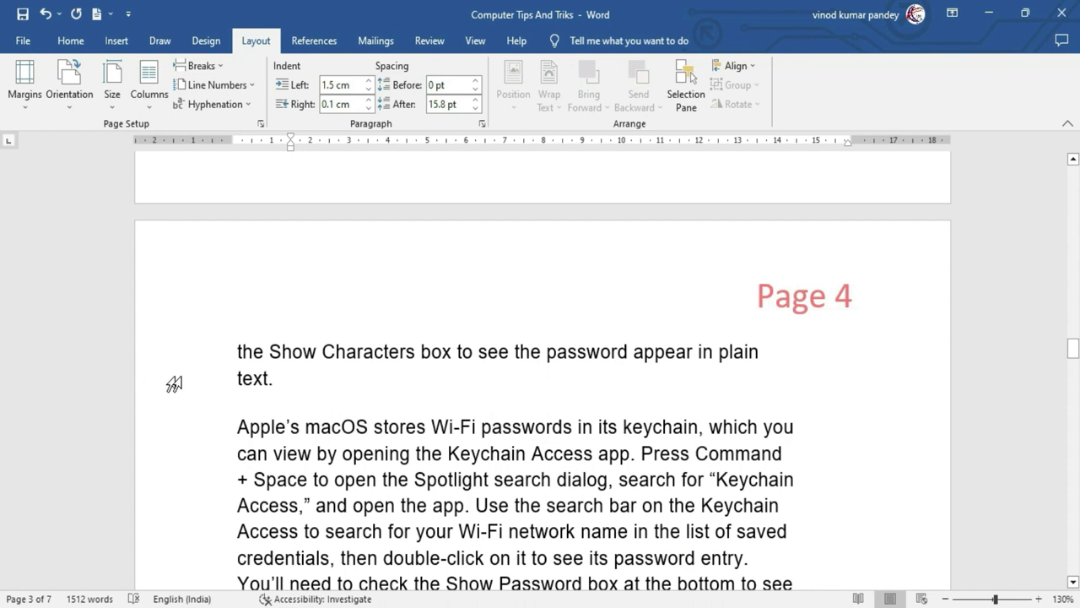
# - Return to the top and undo the mirror indent change
pyautogui.scroll(8, 178, 384)
pyautogui.scroll(8, 177, 384)
pyautogui.scroll(8, 177, 384)
pyautogui.scroll(8, 177, 384)
pyautogui.scroll(5, 178, 385)
pyautogui.scroll(5, 177, 384)
pyautogui.scroll(5, 177, 384)
pyautogui.scroll(5, 177, 384)
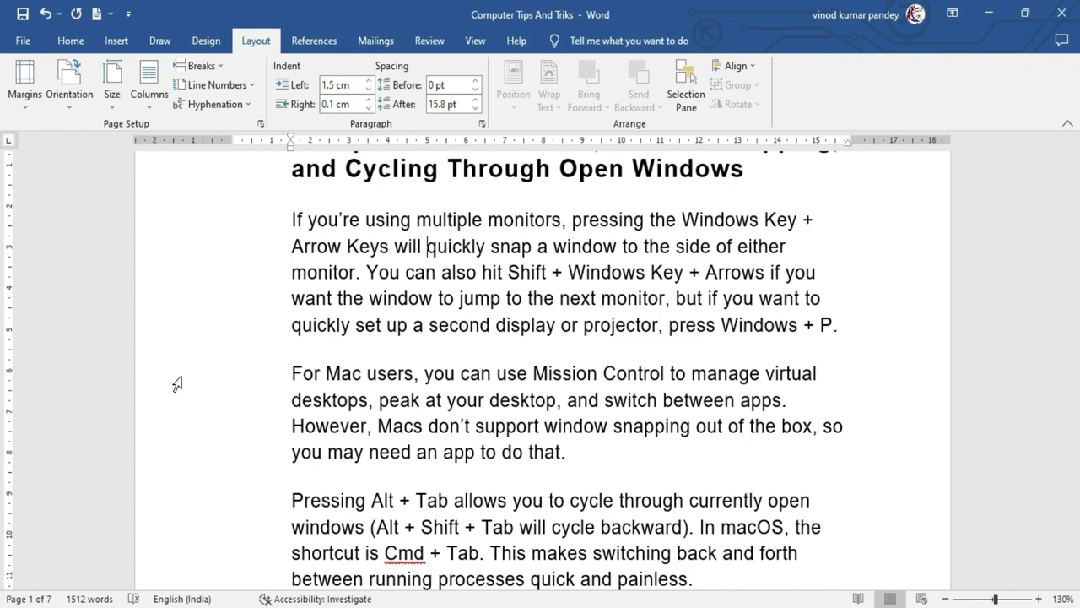
pyautogui.hotkey('ctrl', 'z')
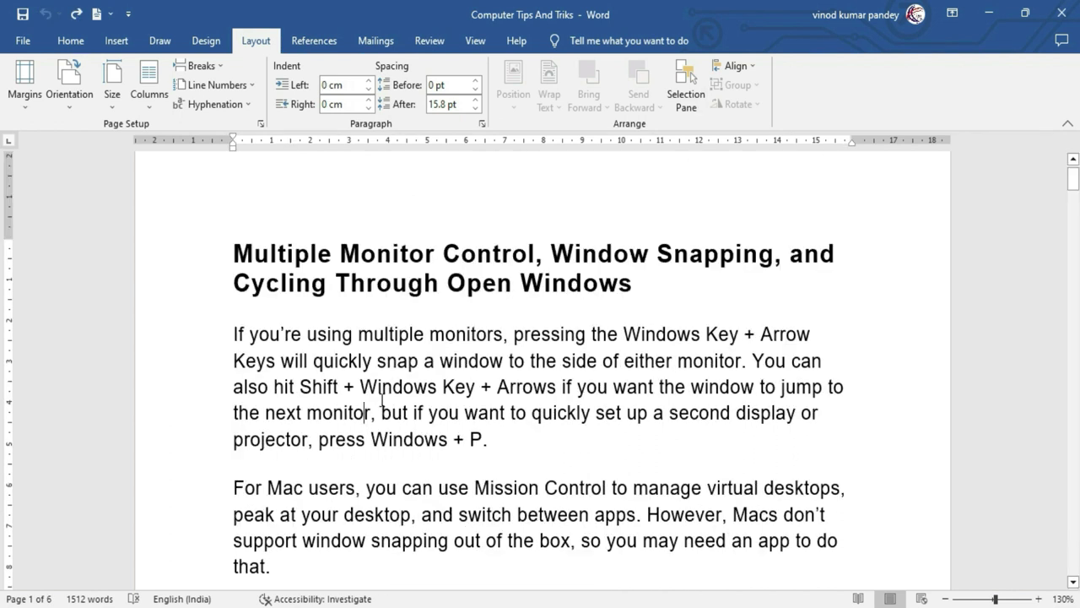
# - Give every paragraph a 1.2 cm first-line indent
pyautogui.scroll(1, 383, 403)
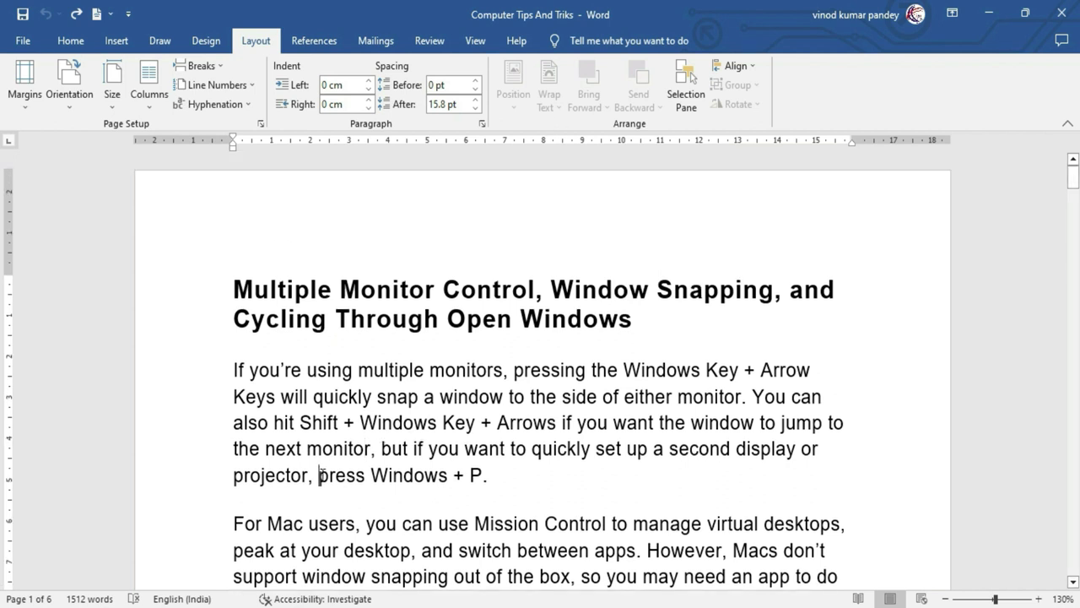
pyautogui.hotkey('ctrl', 'a')
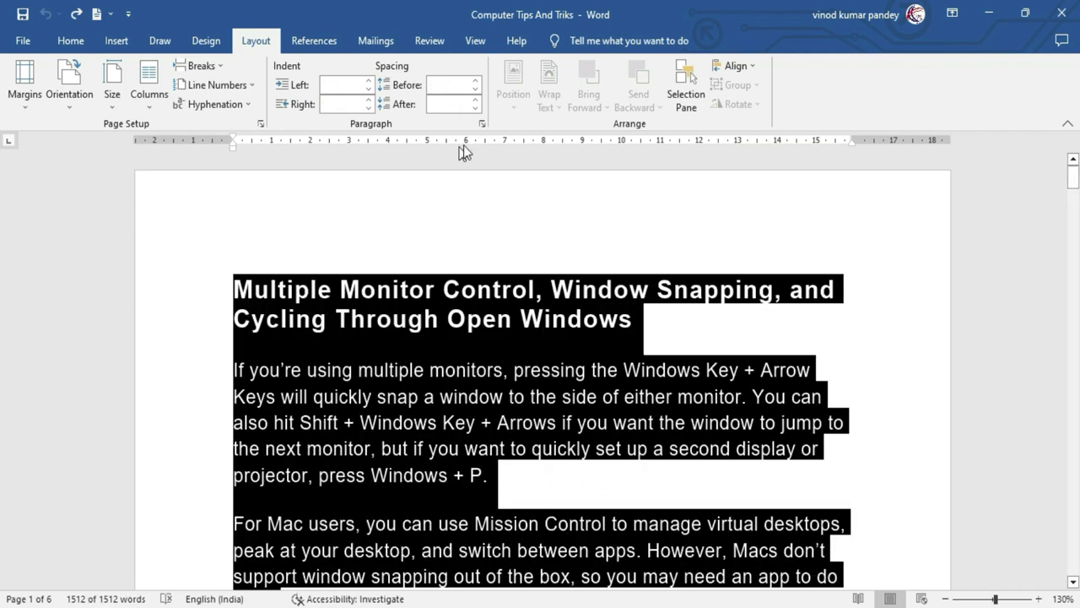
pyautogui.click(482, 123)
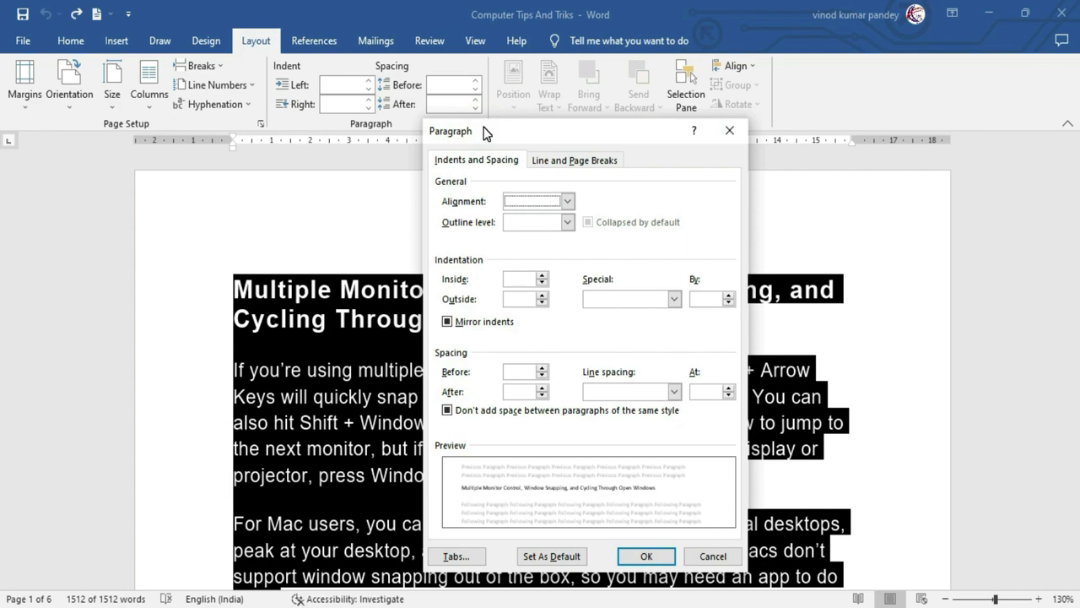
pyautogui.click(631, 299)
pyautogui.click(620, 327)
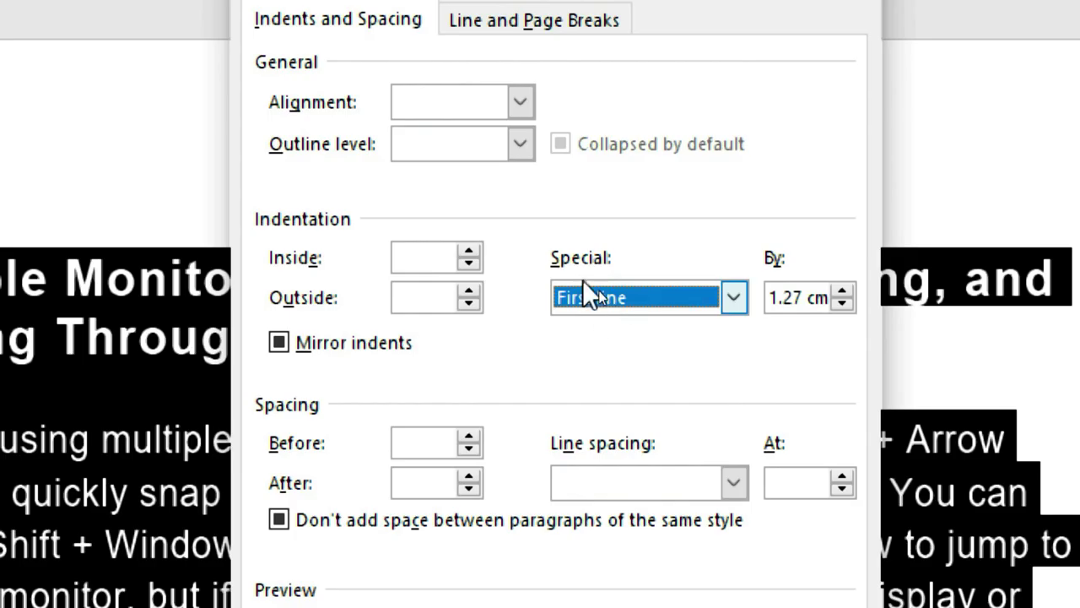
pyautogui.click(734, 298)
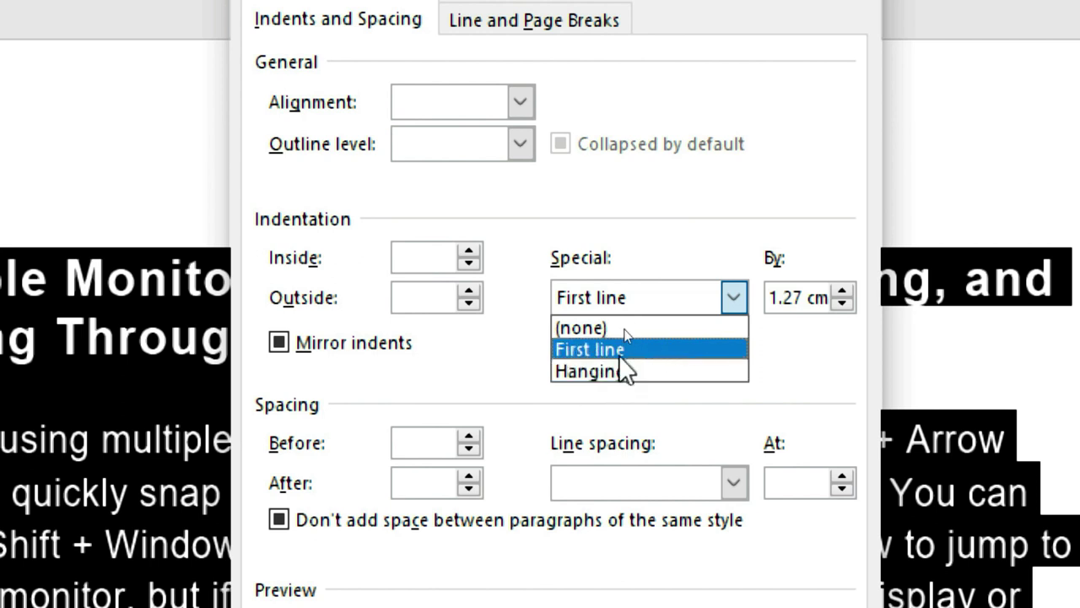
pyautogui.click(629, 350)
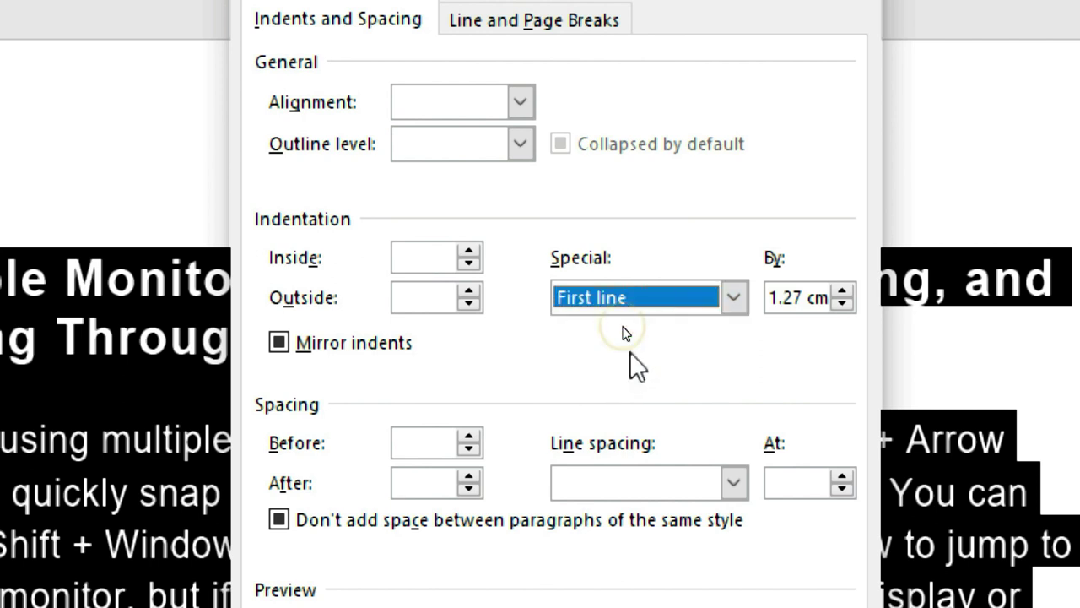
pyautogui.click(842, 292)
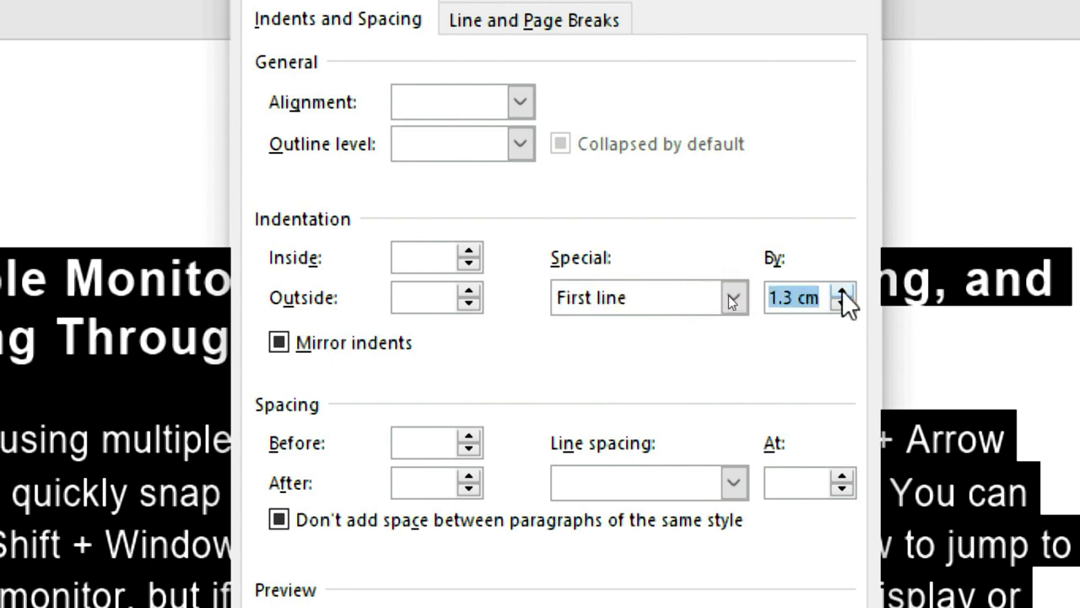
pyautogui.click(841, 303)
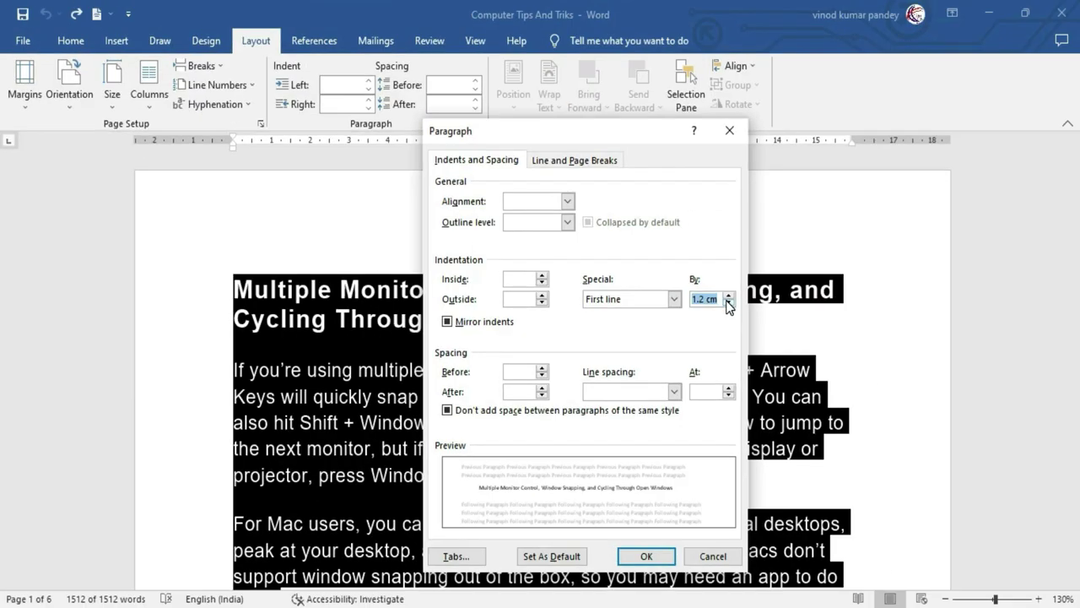
pyautogui.click(651, 559)
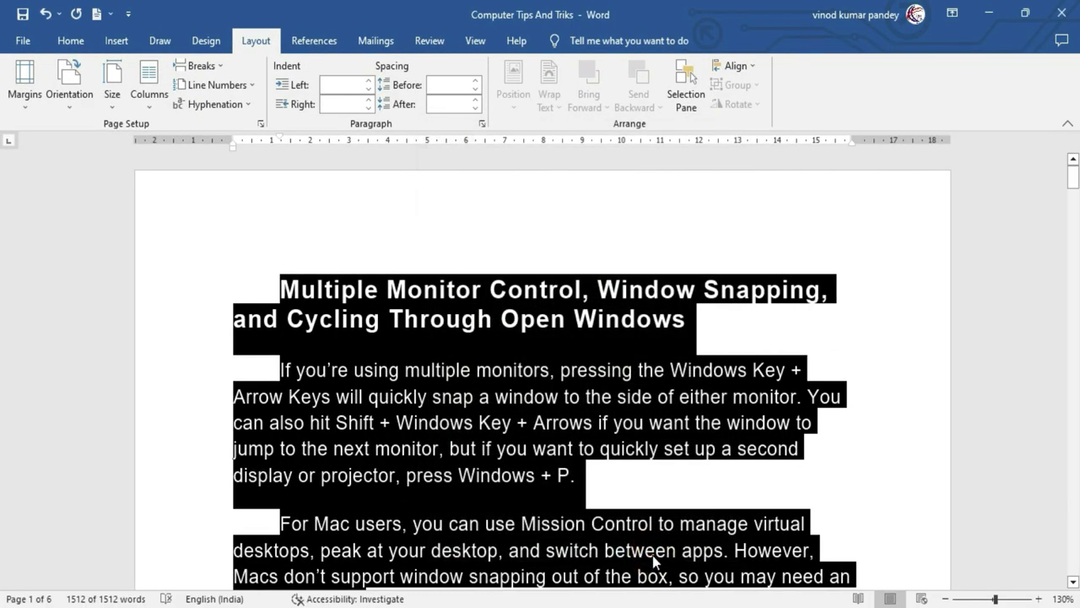
# - Review the first-line indents, then undo them
pyautogui.click(606, 525)
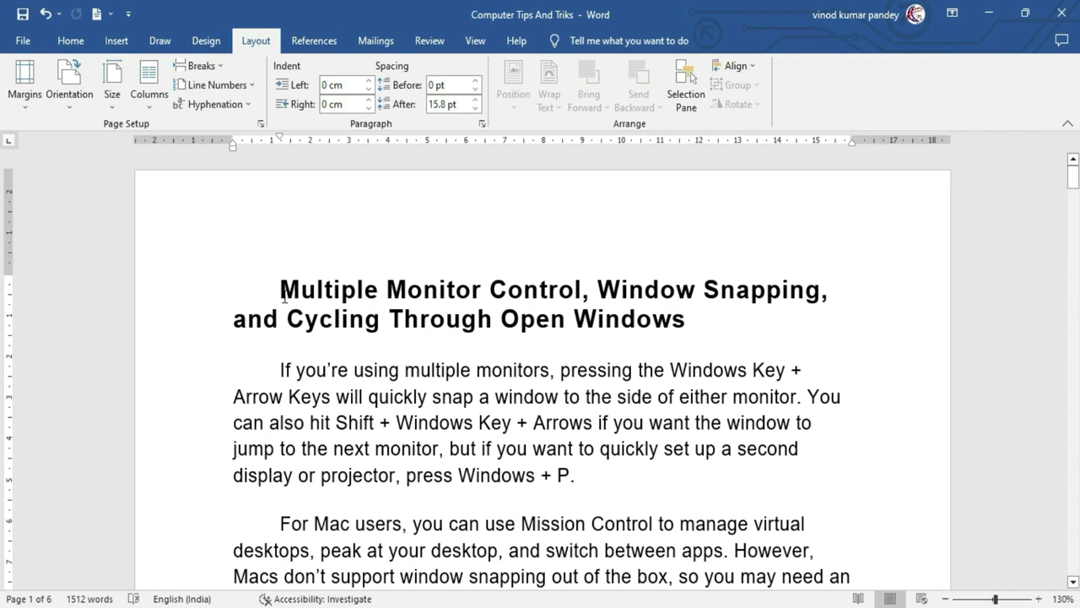
pyautogui.scroll(-10, 284, 295)
pyautogui.scroll(6, 287, 321)
pyautogui.scroll(4, 292, 337)
pyautogui.scroll(1, 296, 355)
pyautogui.hotkey('ctrl', 'z')
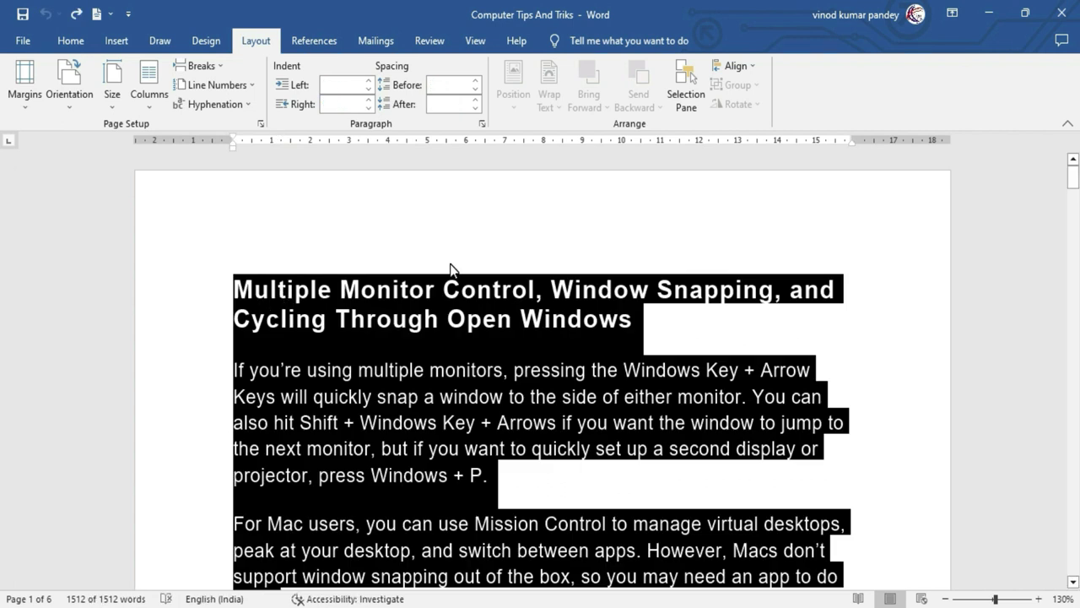
pyautogui.click(482, 123)
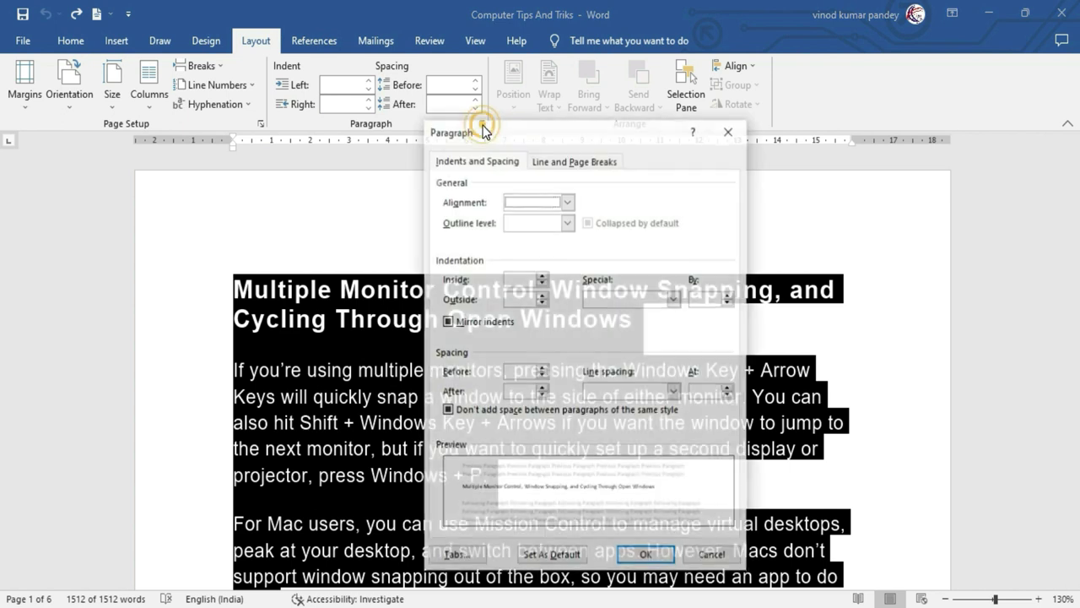
pyautogui.click(674, 299)
pyautogui.click(622, 337)
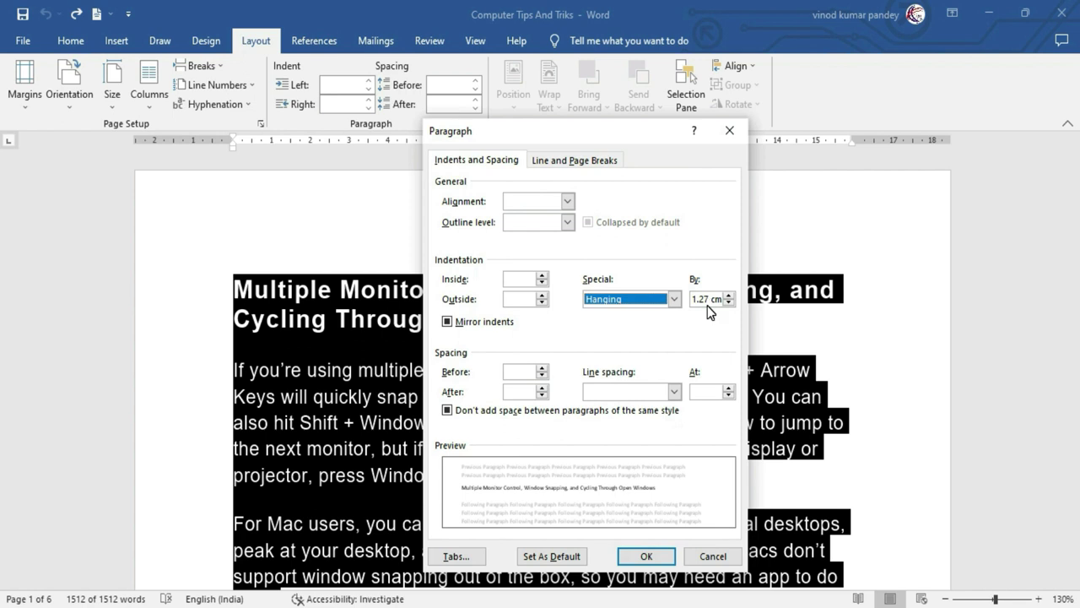
pyautogui.click(646, 557)
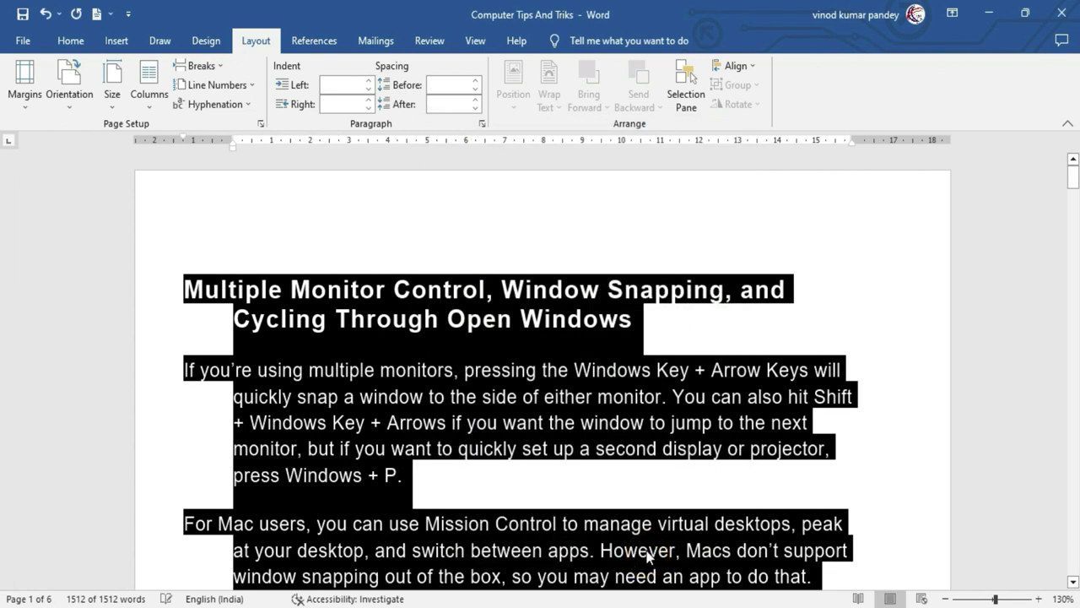
pyautogui.click(533, 410)
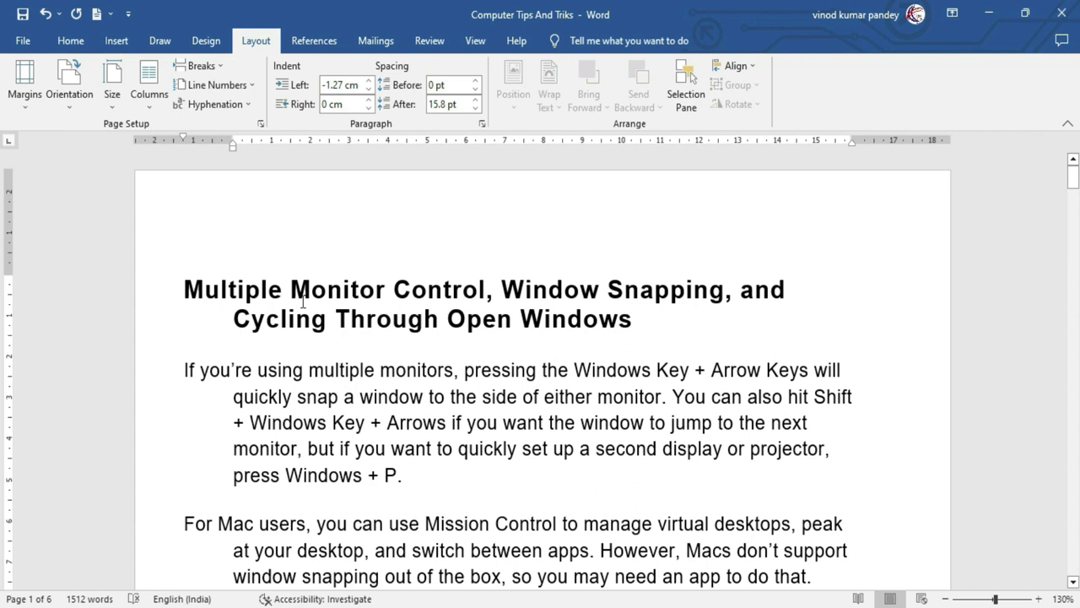
pyautogui.scroll(-5, 303, 301)
pyautogui.scroll(-5, 303, 302)
pyautogui.scroll(-4, 303, 300)
pyautogui.scroll(-2, 303, 300)
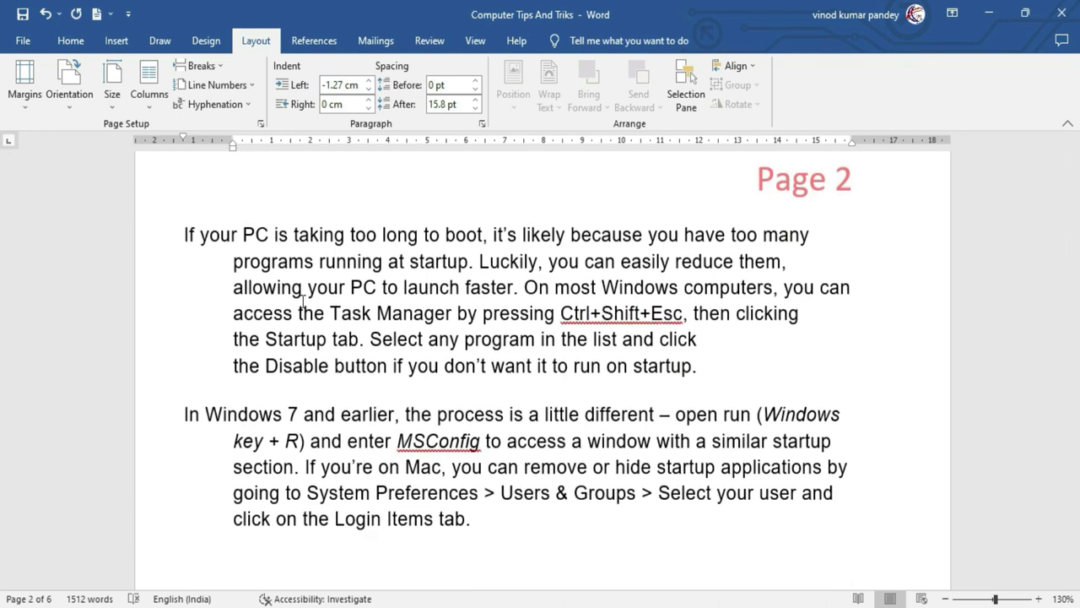
pyautogui.scroll(4, 303, 302)
pyautogui.scroll(5, 303, 301)
pyautogui.scroll(5, 303, 302)
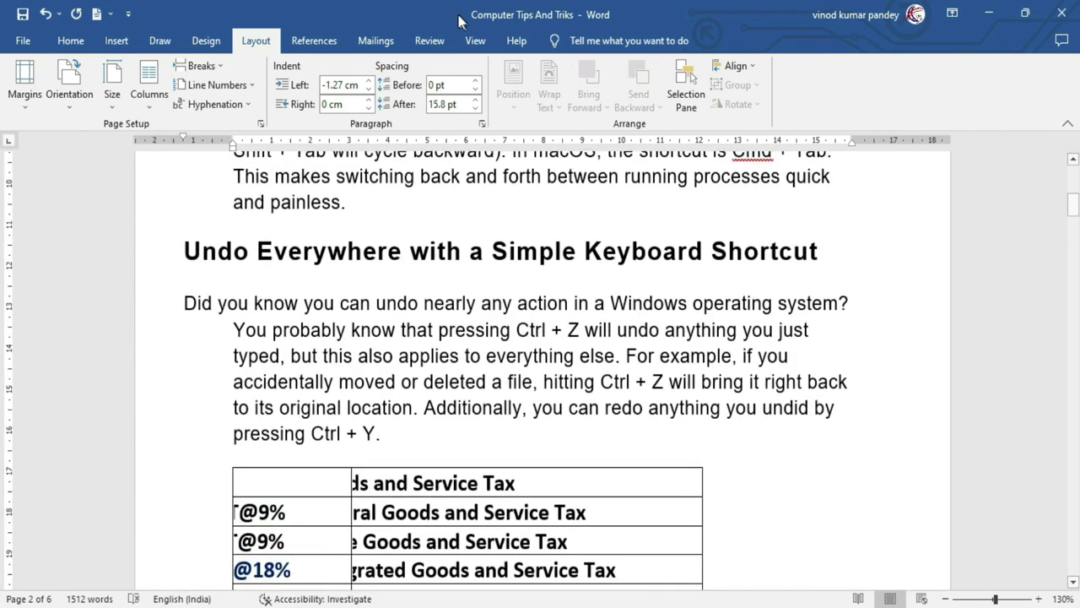
pyautogui.click(481, 126)
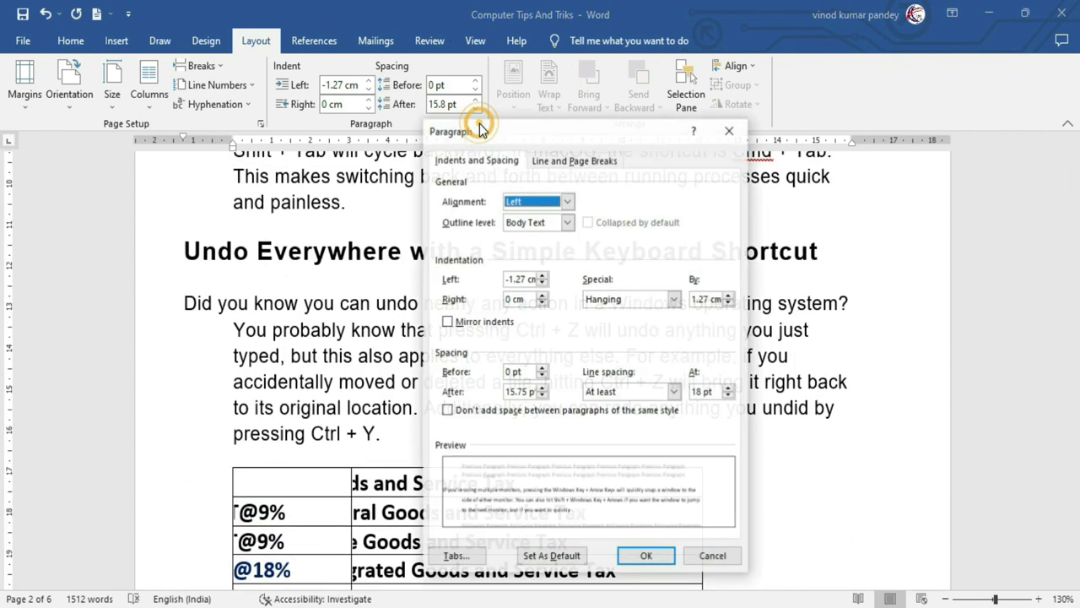
pyautogui.click(630, 300)
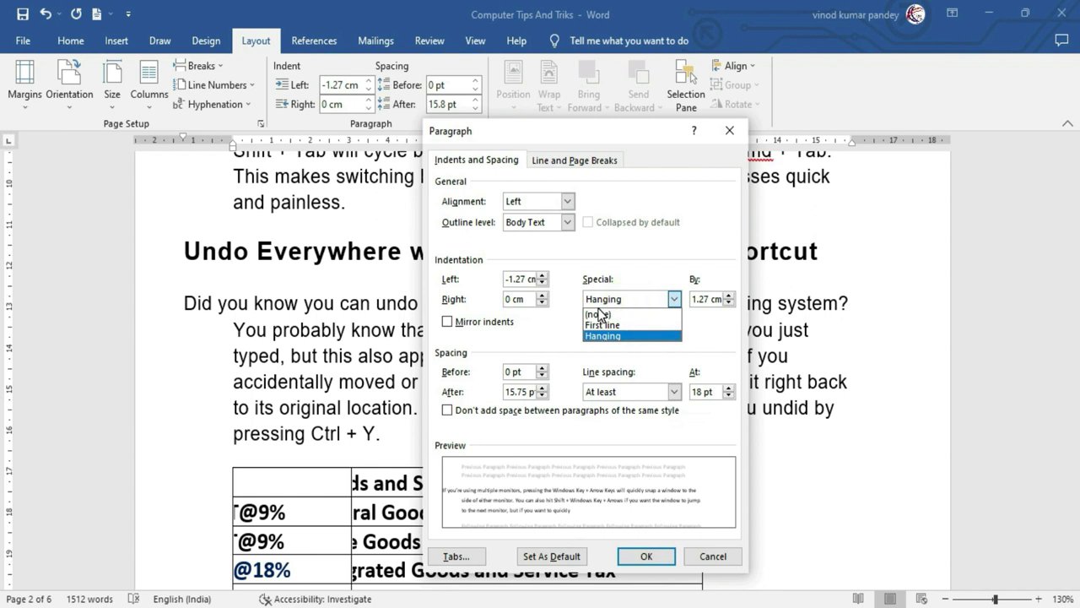
pyautogui.click(596, 315)
pyautogui.click(642, 555)
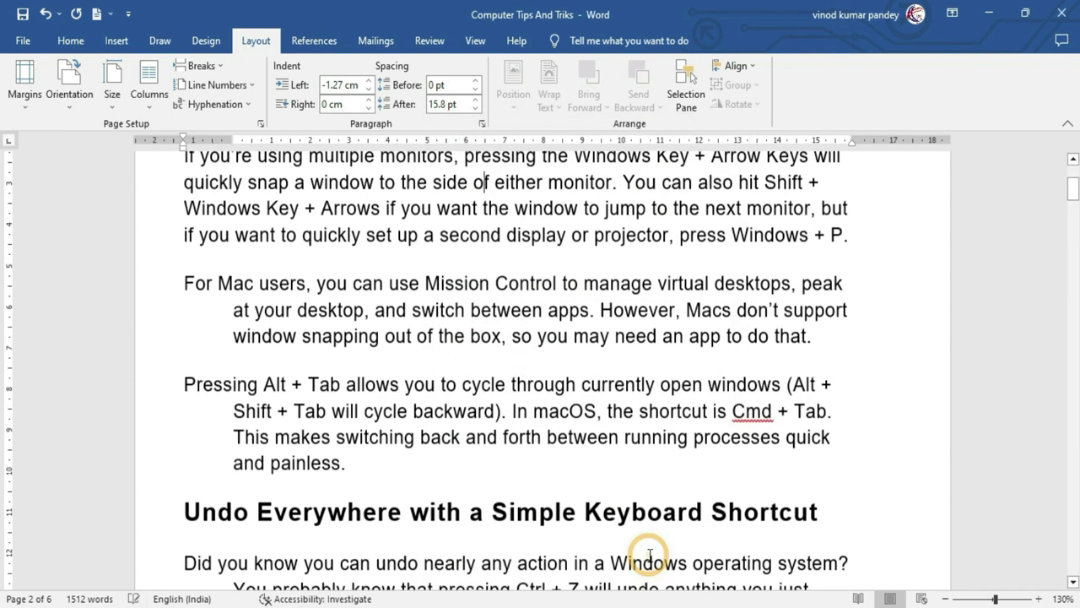
pyautogui.scroll(3, 517, 440)
pyautogui.hotkey('ctrl', 't')
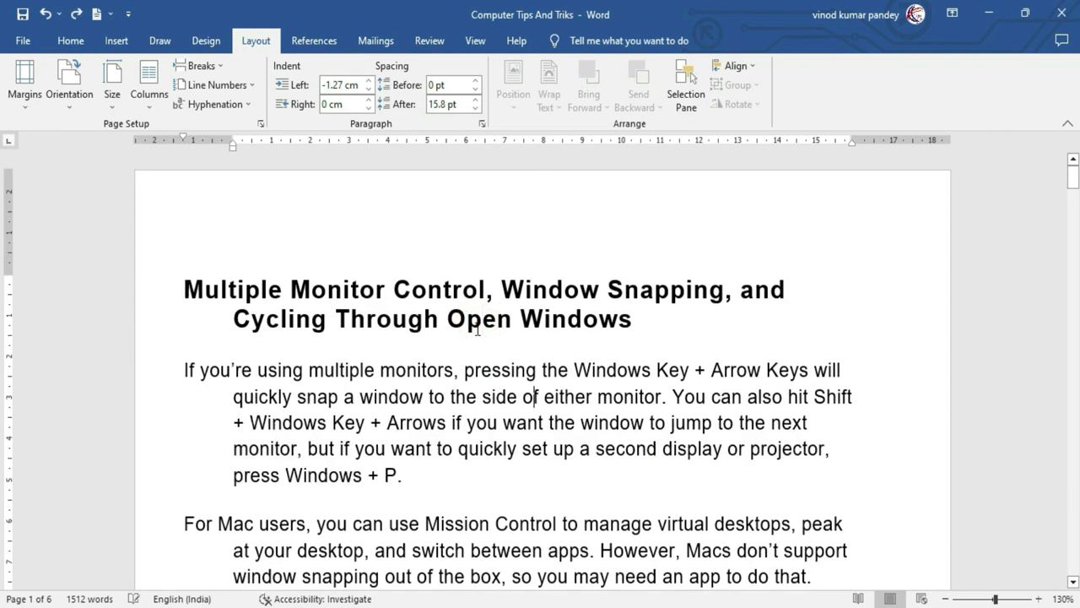
pyautogui.hotkey('ctrl', 'z')
# - Apply Single line spacing to the document
pyautogui.click(416, 370)
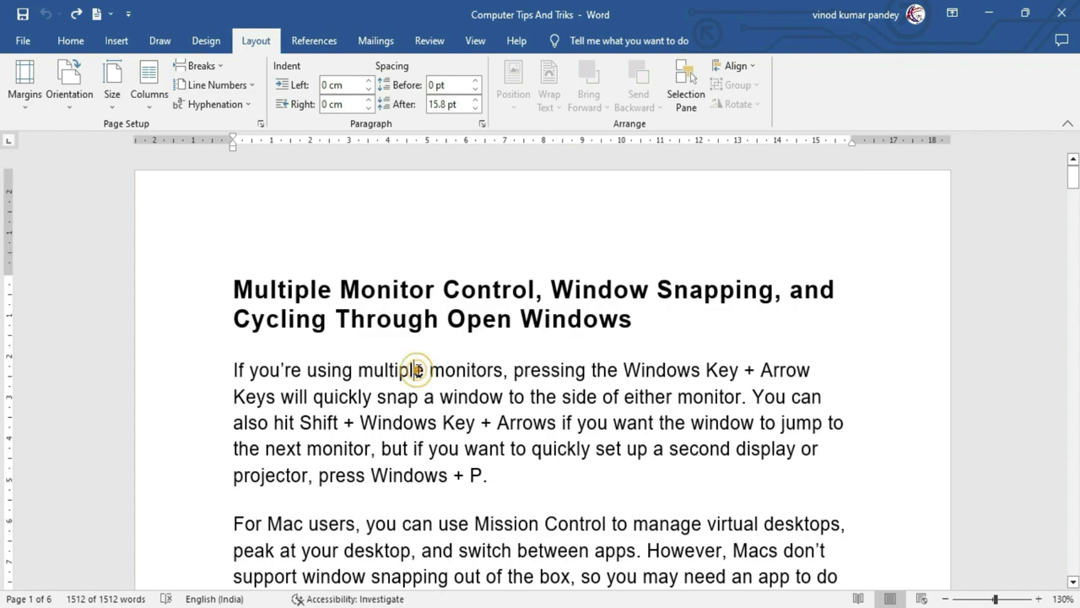
pyautogui.click(482, 123)
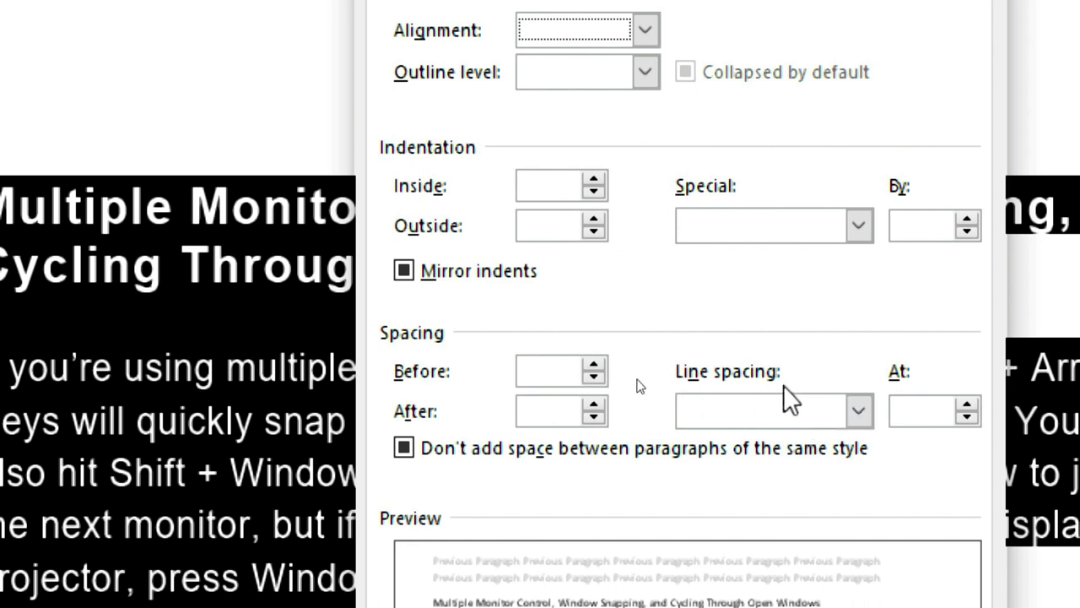
pyautogui.click(870, 420)
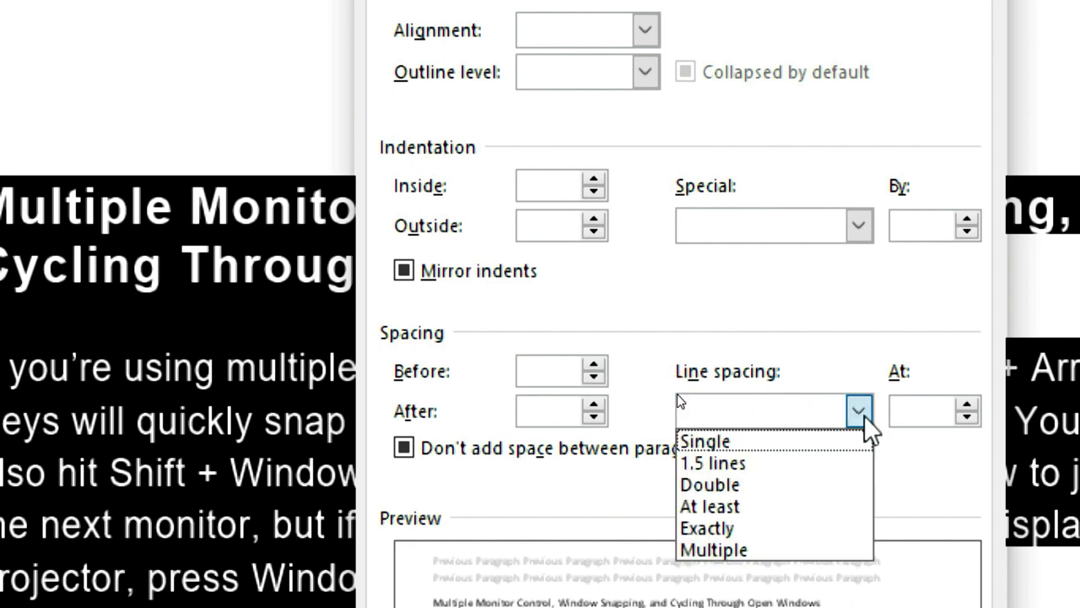
pyautogui.click(712, 447)
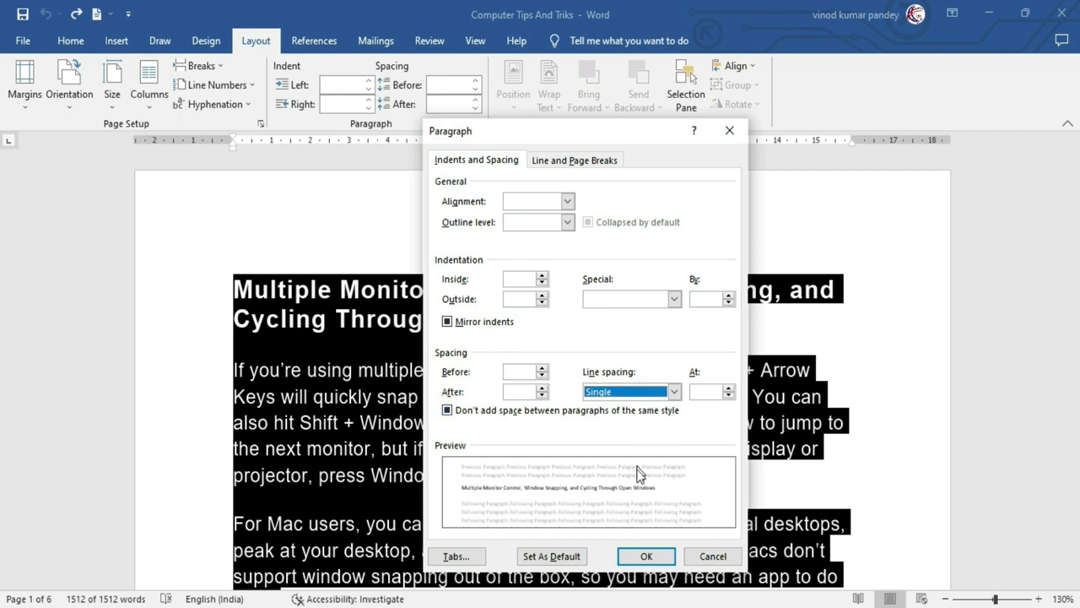
pyautogui.click(647, 557)
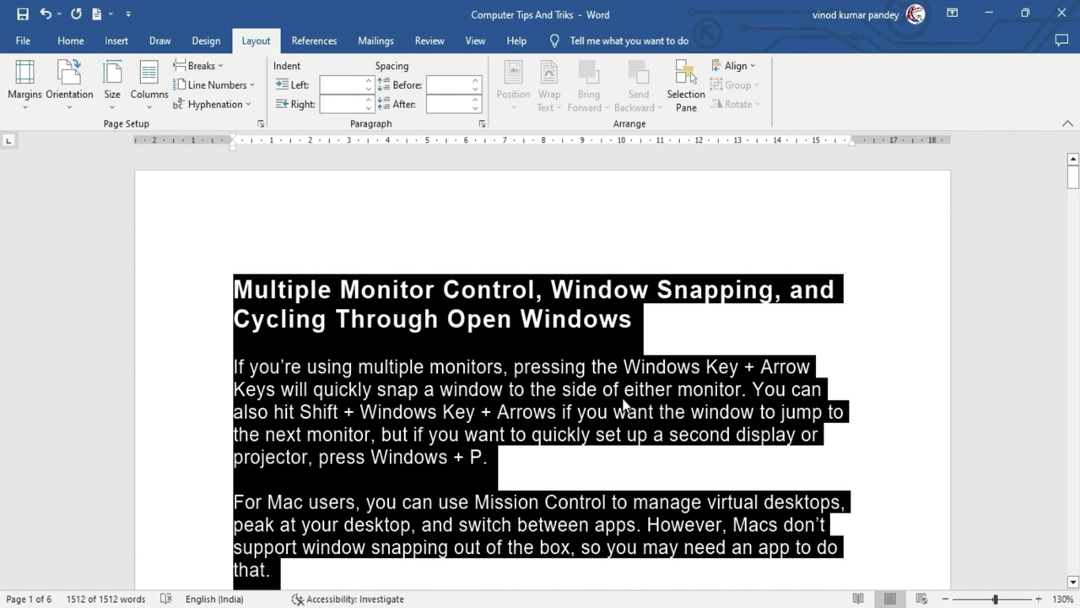
# - Change the document's line spacing to 1.5 lines
pyautogui.click(482, 124)
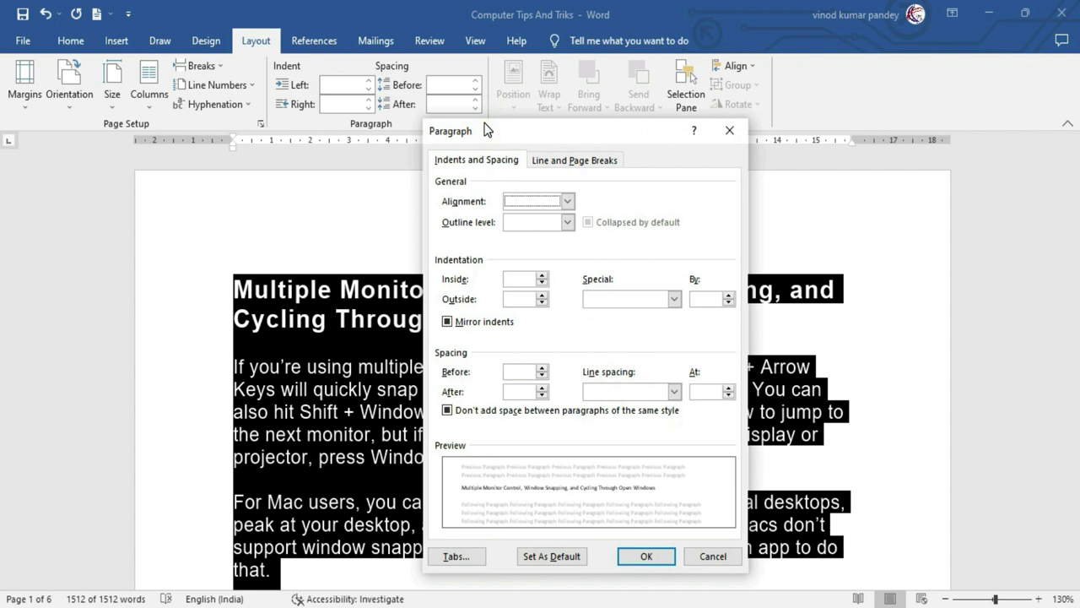
pyautogui.click(674, 393)
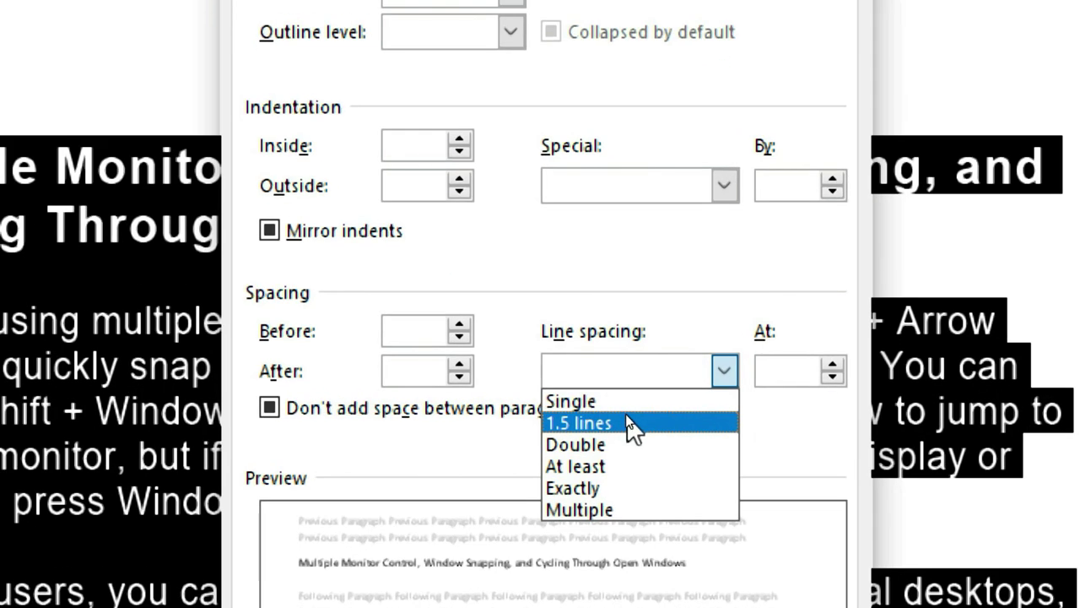
pyautogui.click(626, 420)
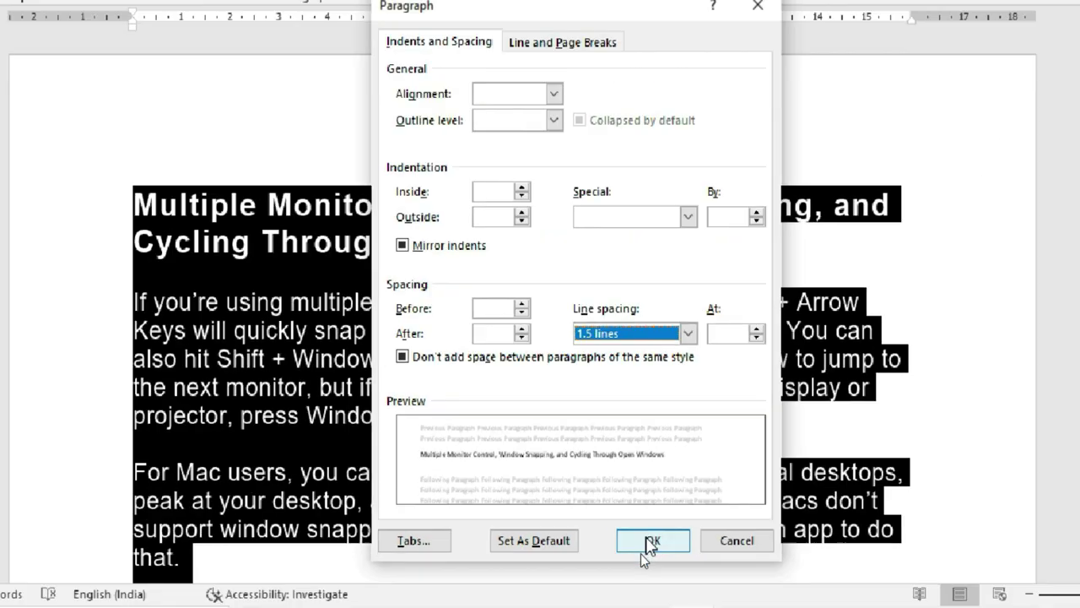
pyautogui.click(649, 546)
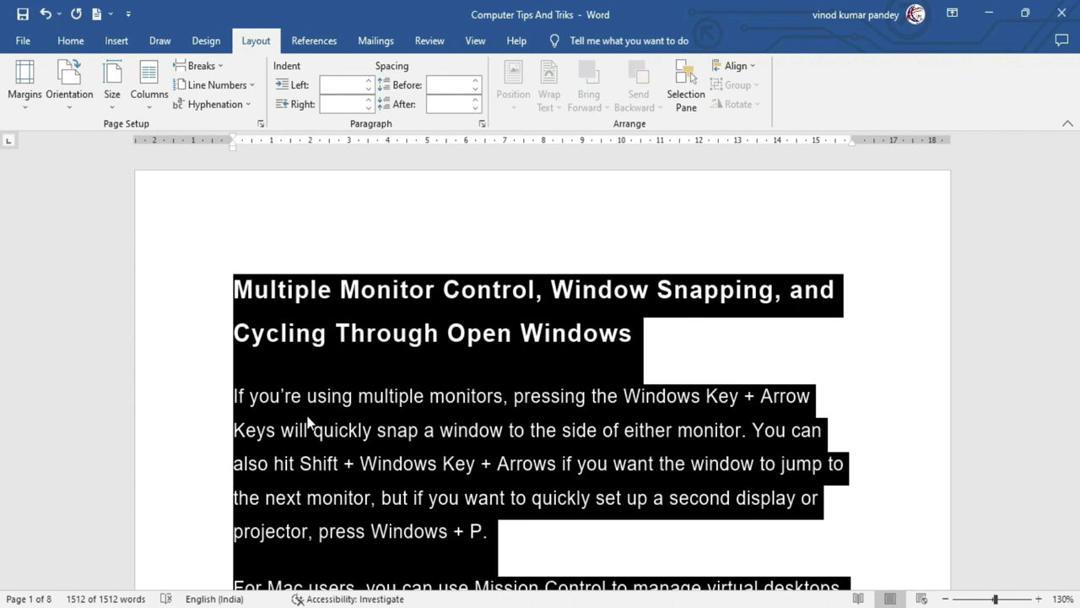
# - Undo the 1.5 spacing and apply Double line spacing instead
pyautogui.hotkey('ctrl', 'z')
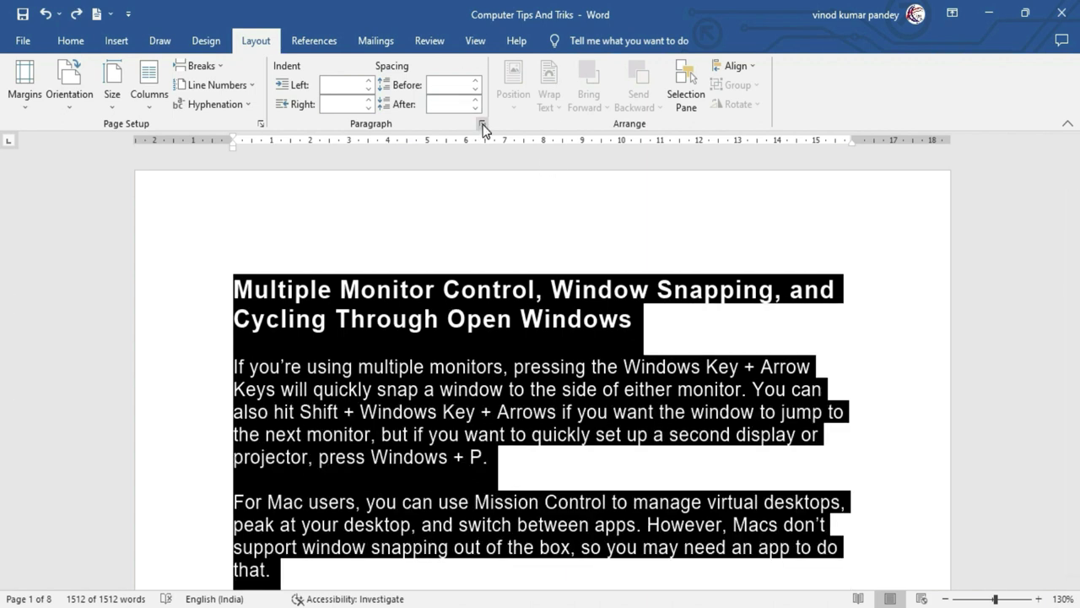
pyautogui.click(482, 124)
pyautogui.click(674, 391)
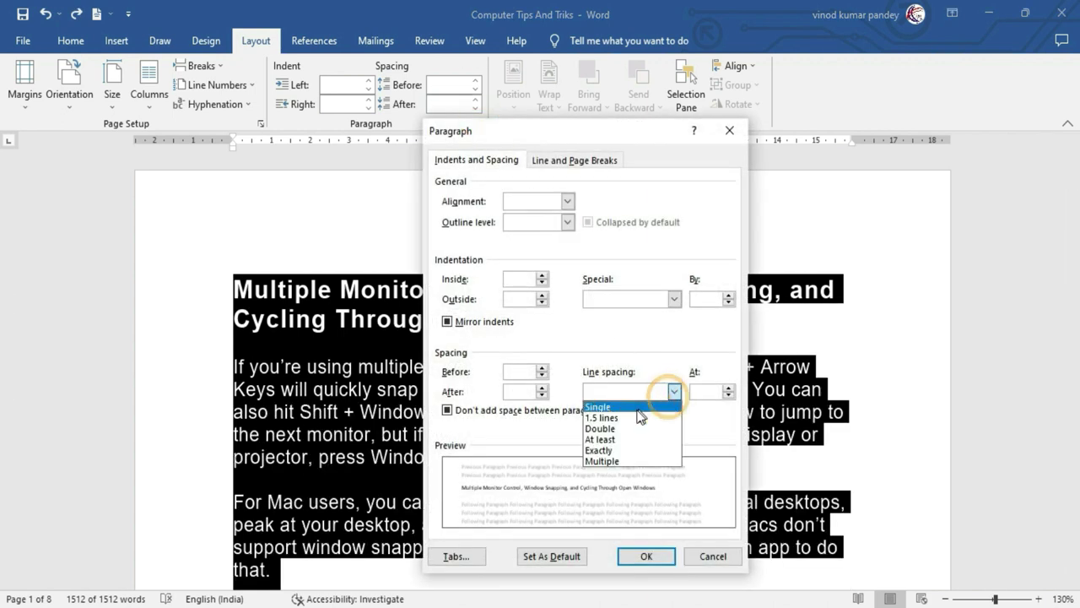
pyautogui.click(620, 430)
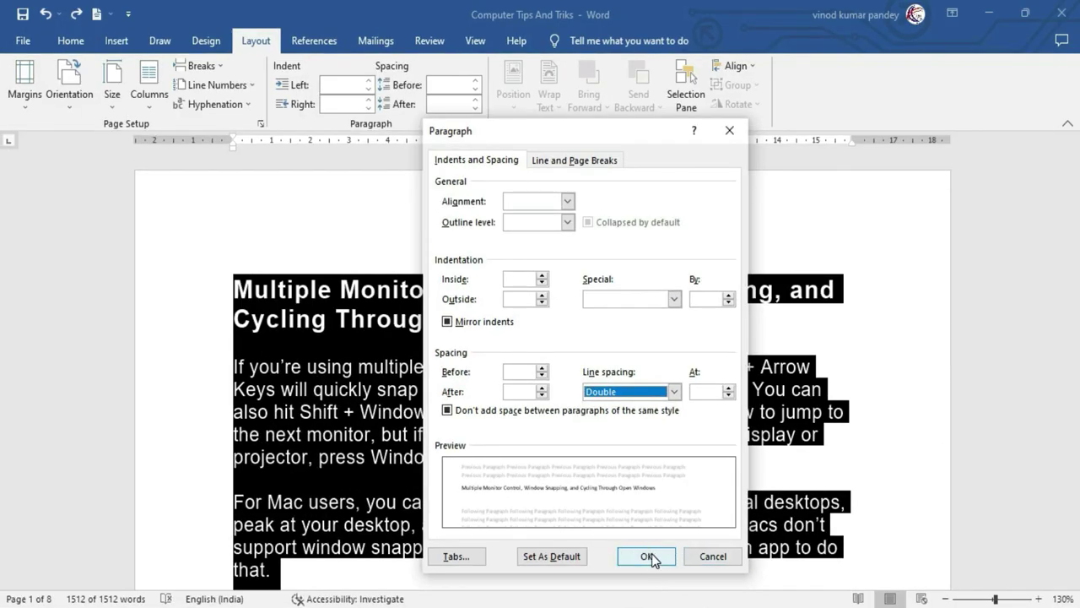
pyautogui.click(651, 558)
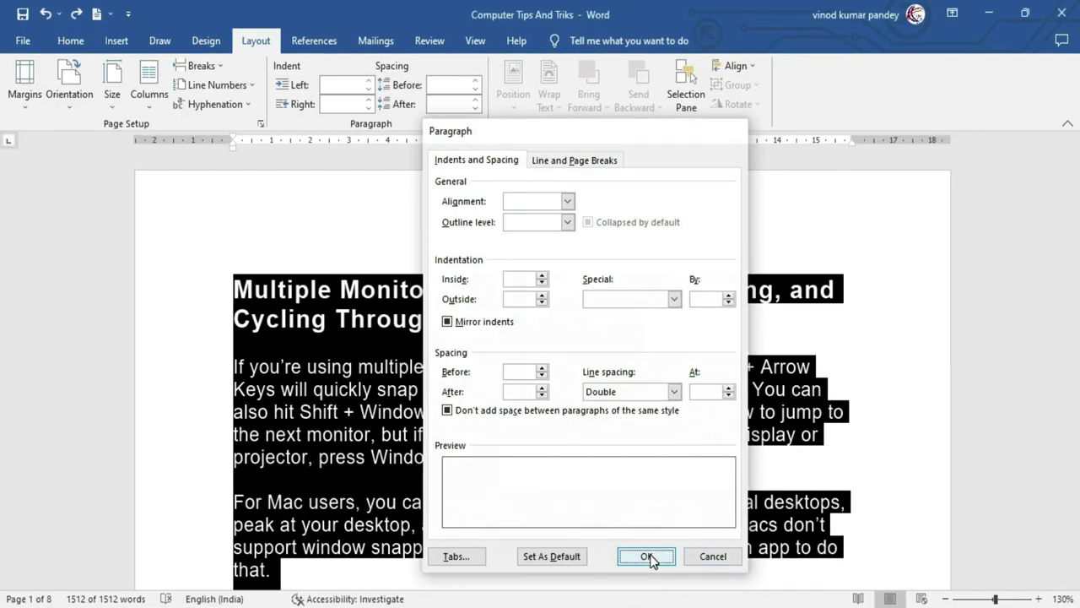
pyautogui.scroll(-6, 565, 381)
pyautogui.scroll(3, 568, 385)
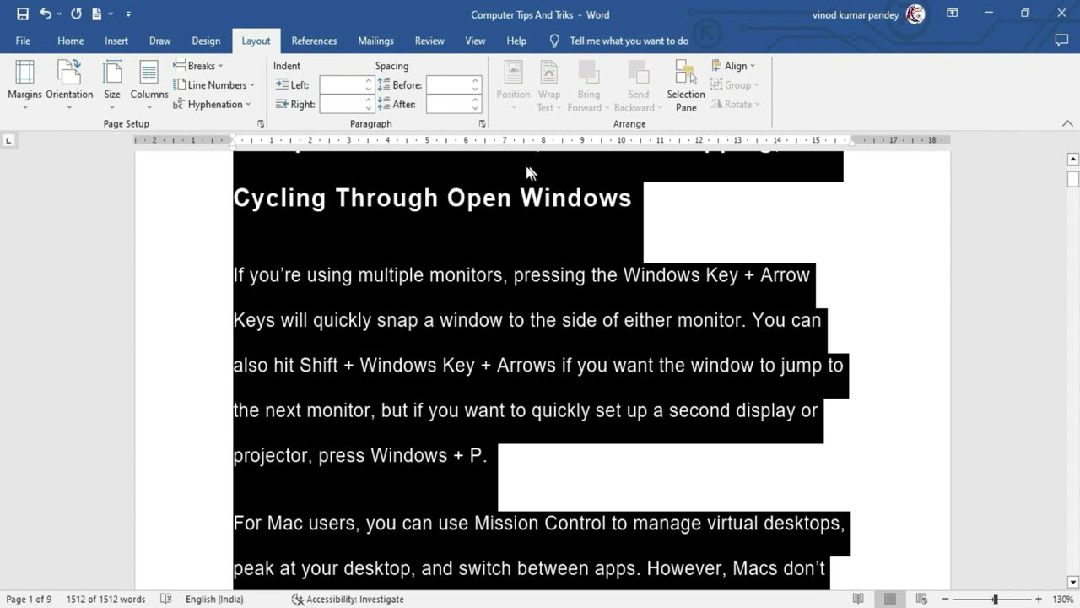
# - Set the line spacing to At least 12 pt
pyautogui.click(482, 123)
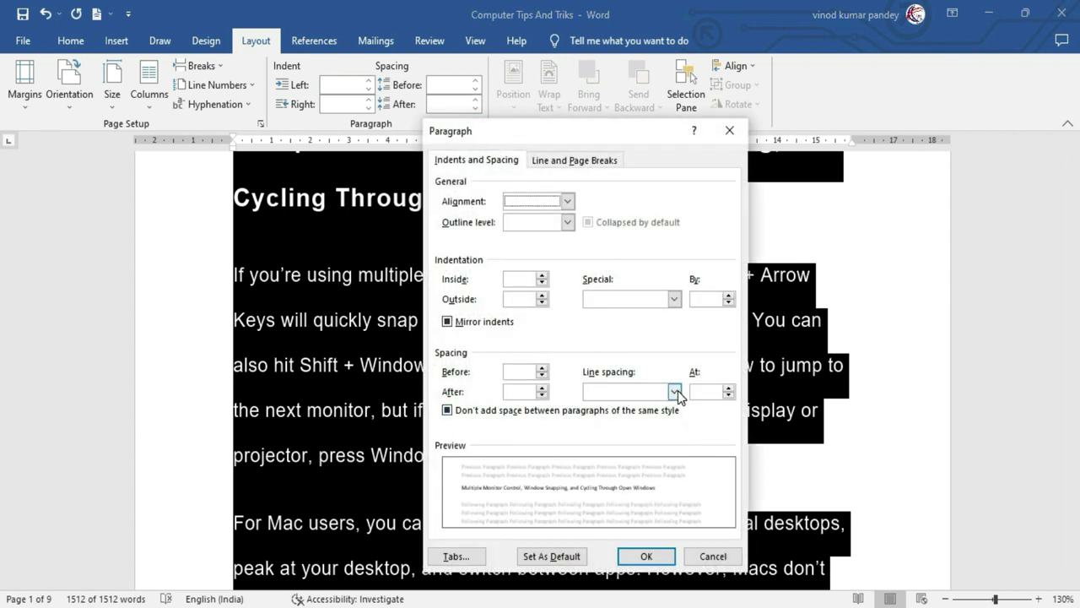
pyautogui.click(674, 391)
pyautogui.click(630, 443)
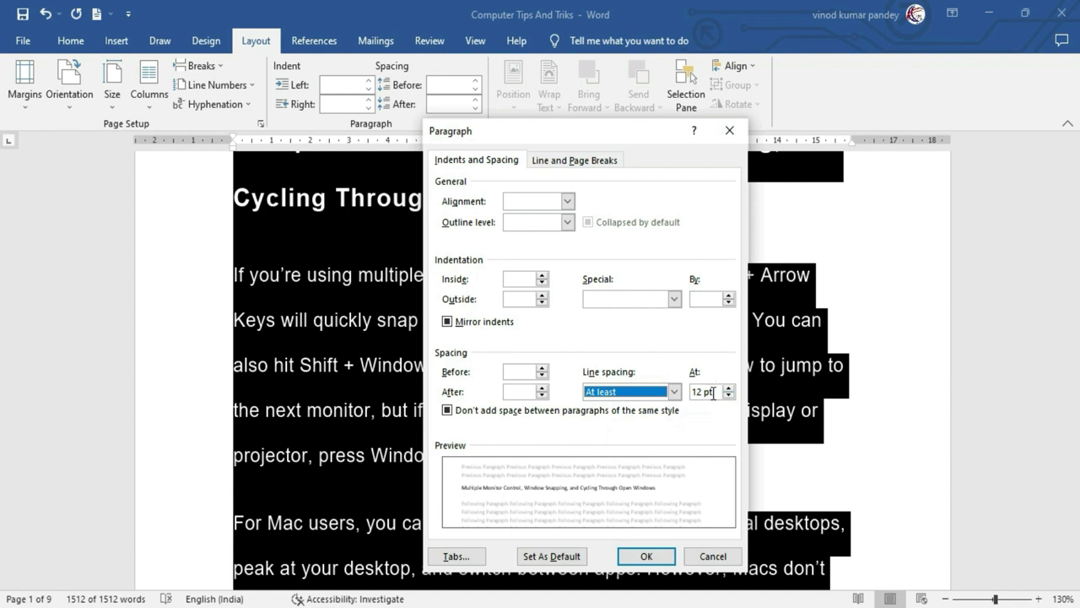
pyautogui.click(729, 388)
pyautogui.click(729, 395)
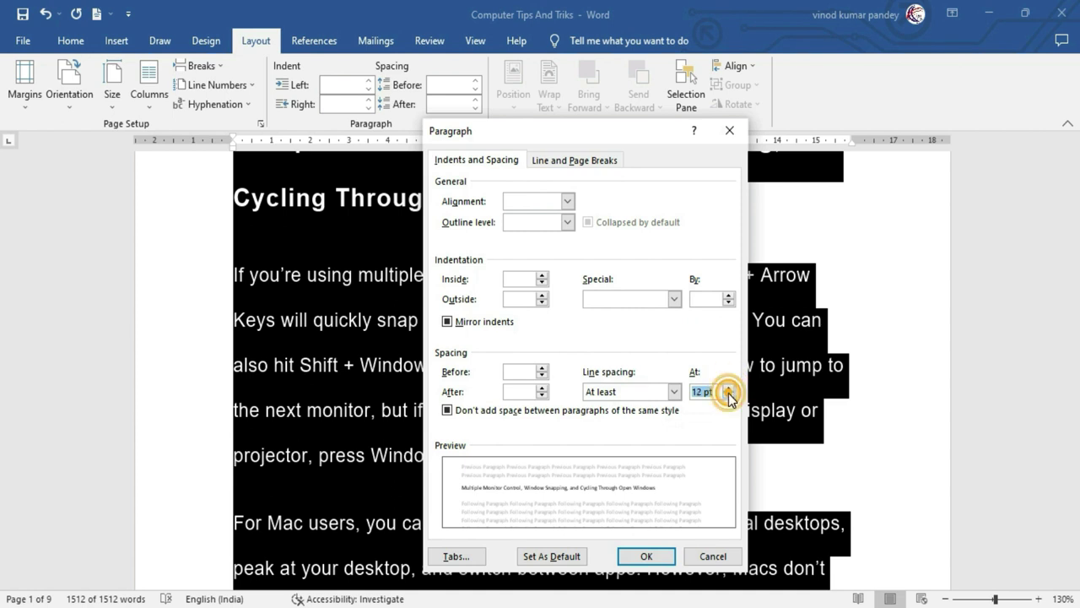
pyautogui.click(658, 559)
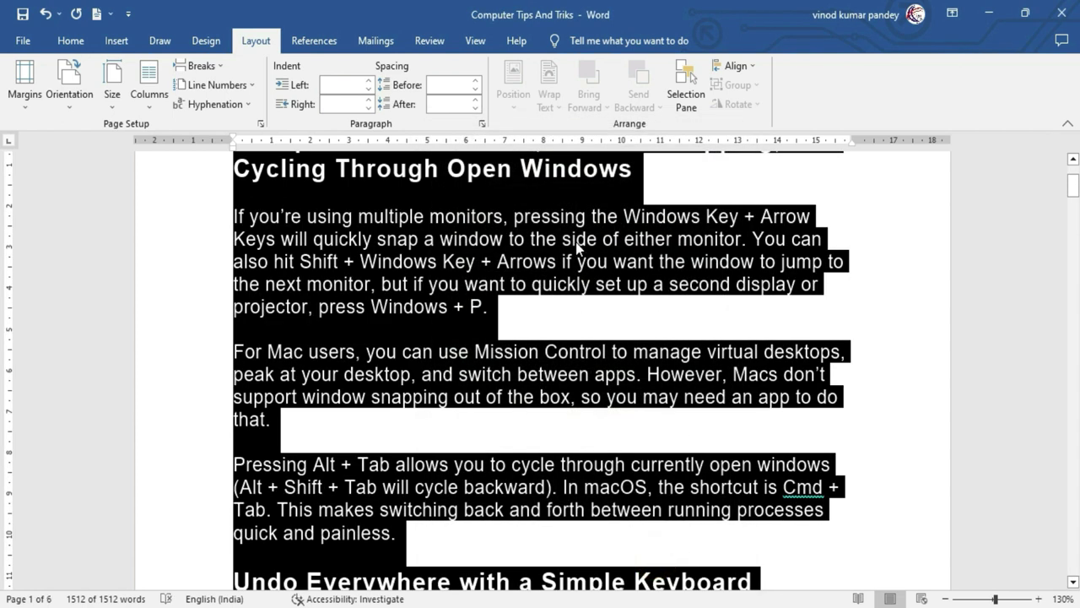
# - Switch the line spacing to Exactly 12 pt through the right-click Paragraph settings
pyautogui.rightClick(589, 362)
pyautogui.click(625, 456)
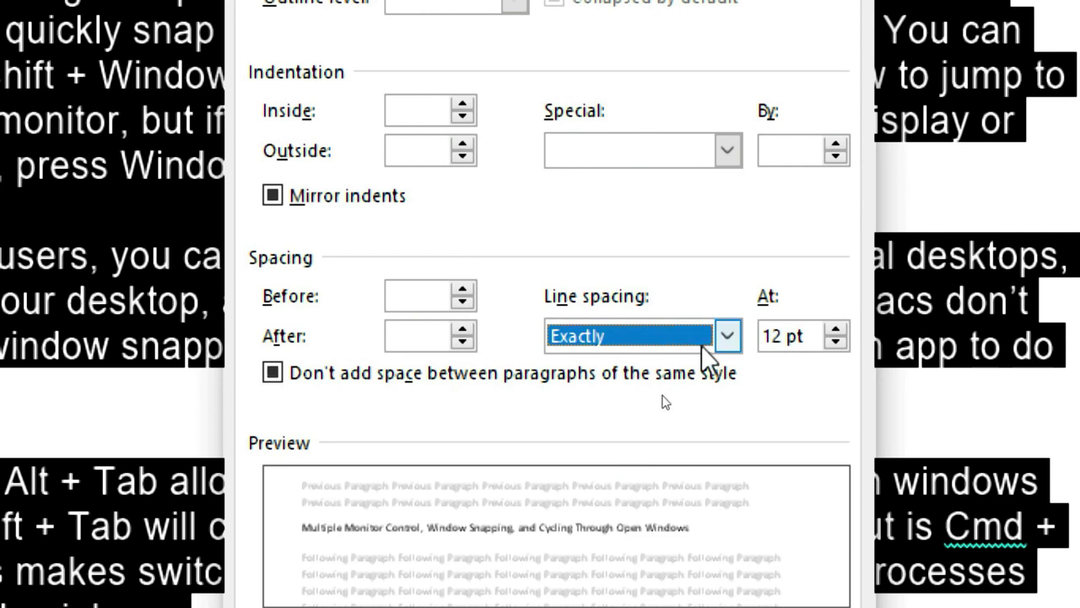
pyautogui.click(671, 393)
pyautogui.click(658, 452)
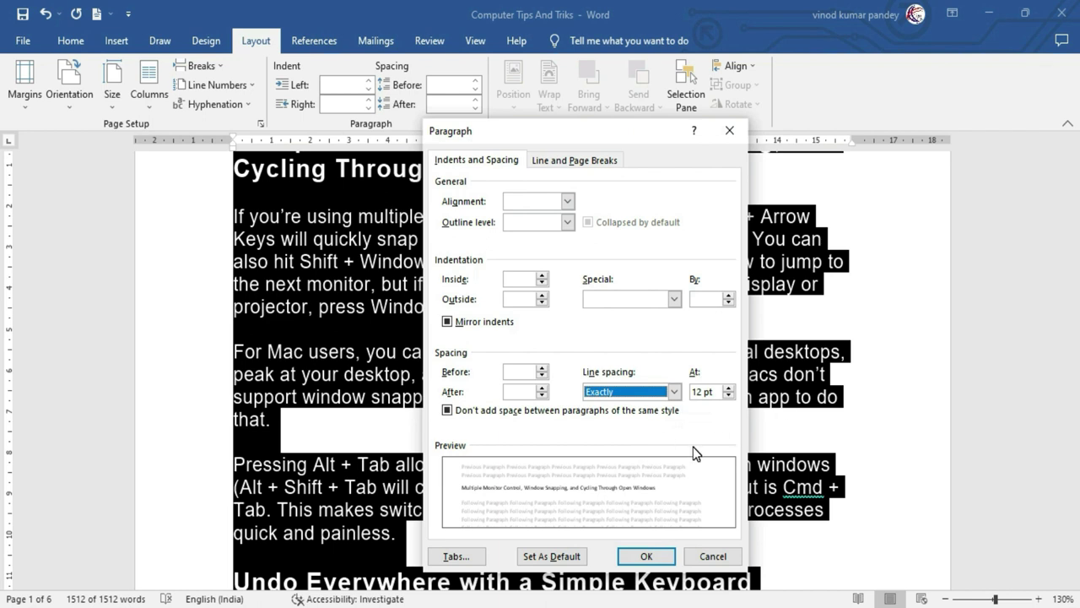
pyautogui.click(654, 557)
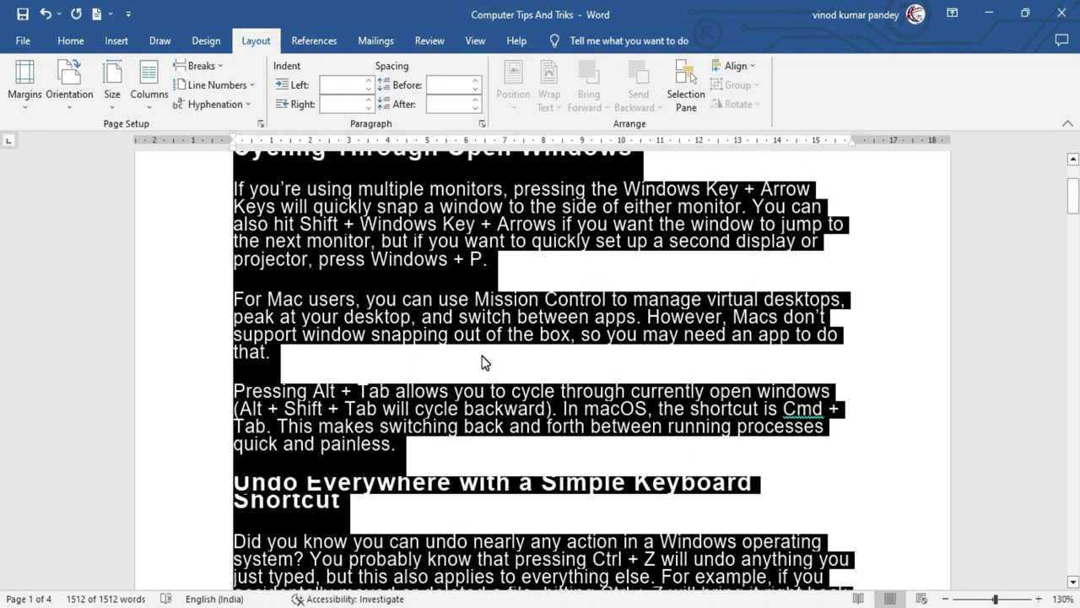
# - Undo the exact spacing, try Multiple line spacing at 4, then undo that too
pyautogui.hotkey('ctrl', 'z')
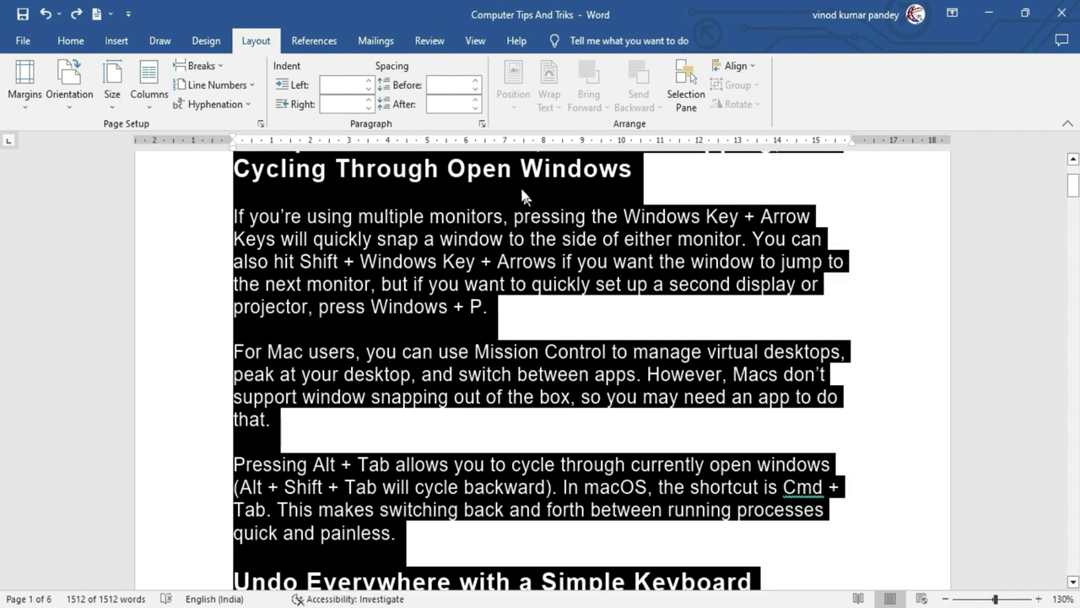
pyautogui.click(482, 123)
pyautogui.click(673, 392)
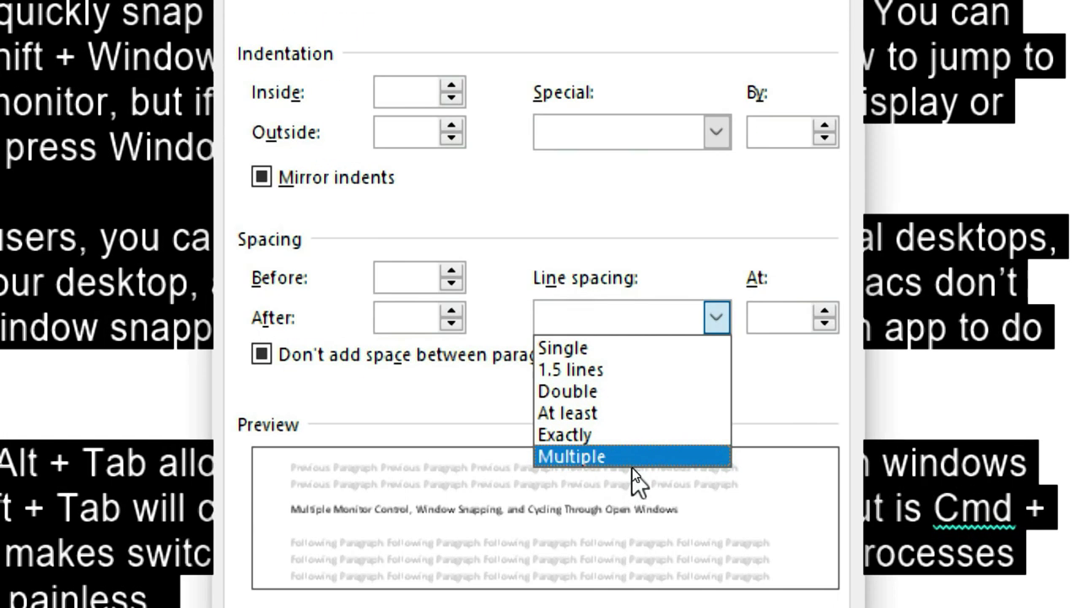
pyautogui.click(622, 461)
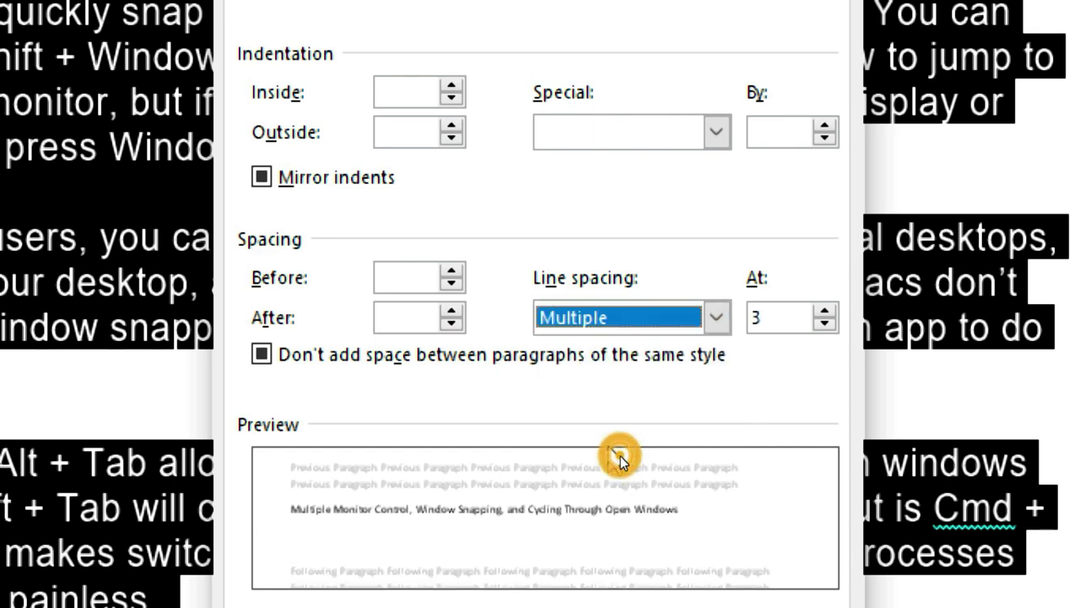
pyautogui.doubleClick(775, 314)
pyautogui.click(824, 310)
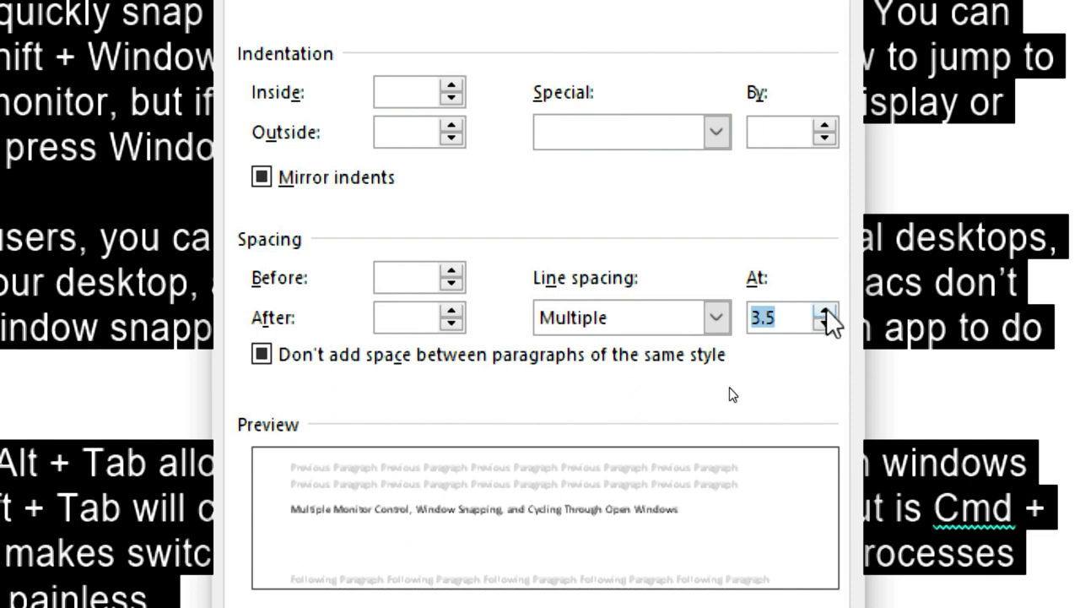
pyautogui.click(824, 310)
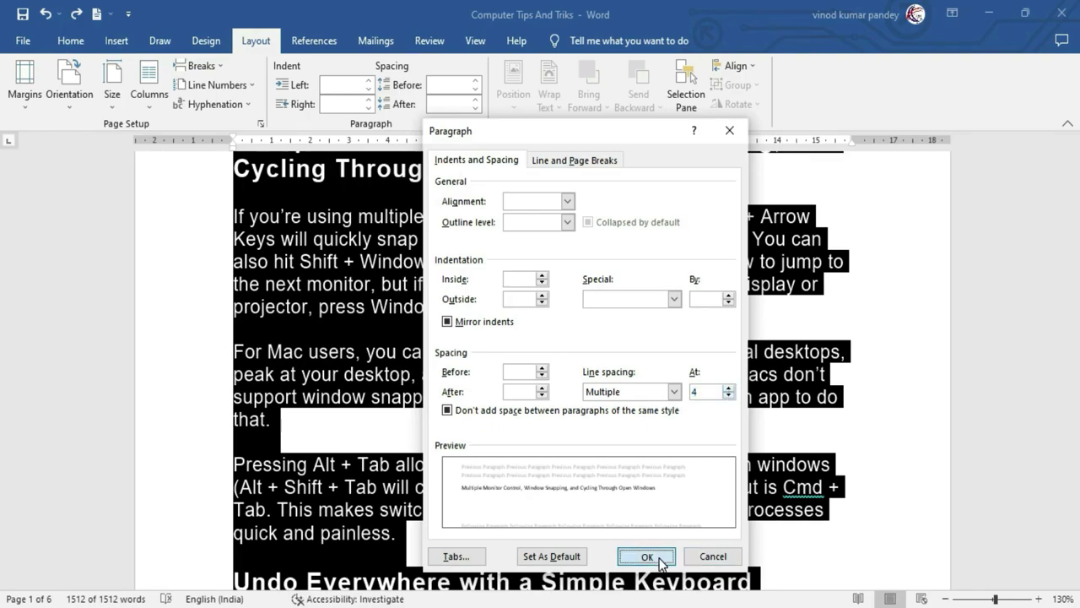
pyautogui.click(656, 556)
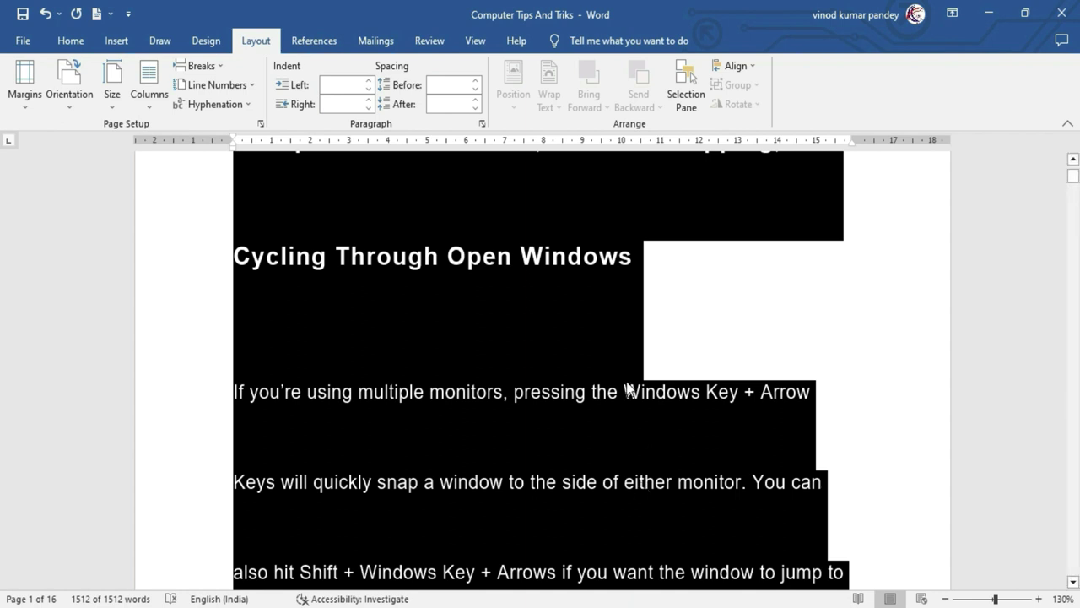
pyautogui.hotkey('ctrl', 'z')
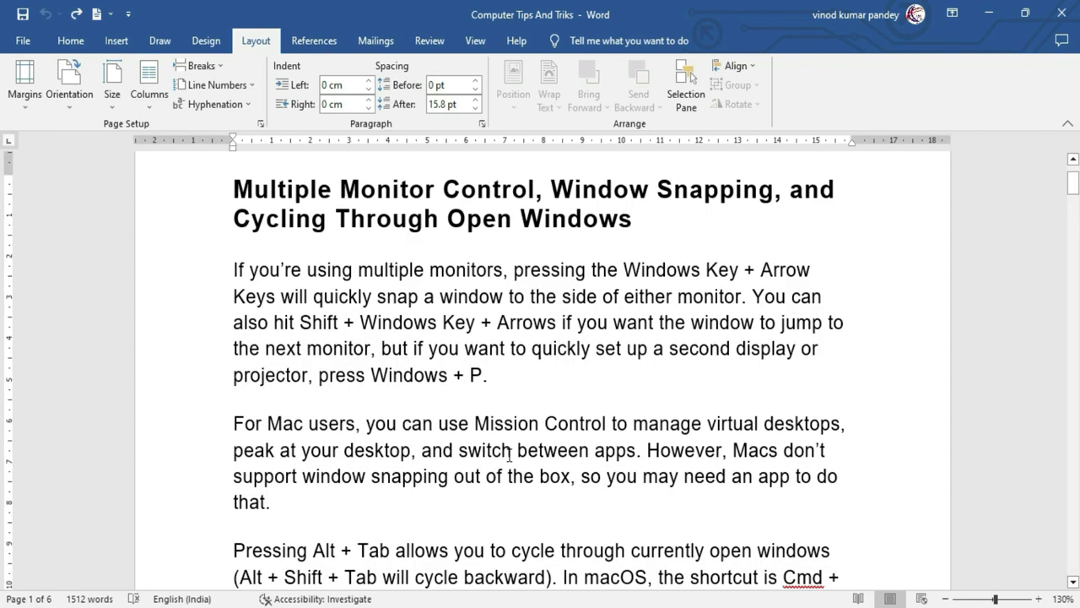
# - Select all text and dismiss the Paragraph settings without changes
pyautogui.hotkey('ctrl', 'a')
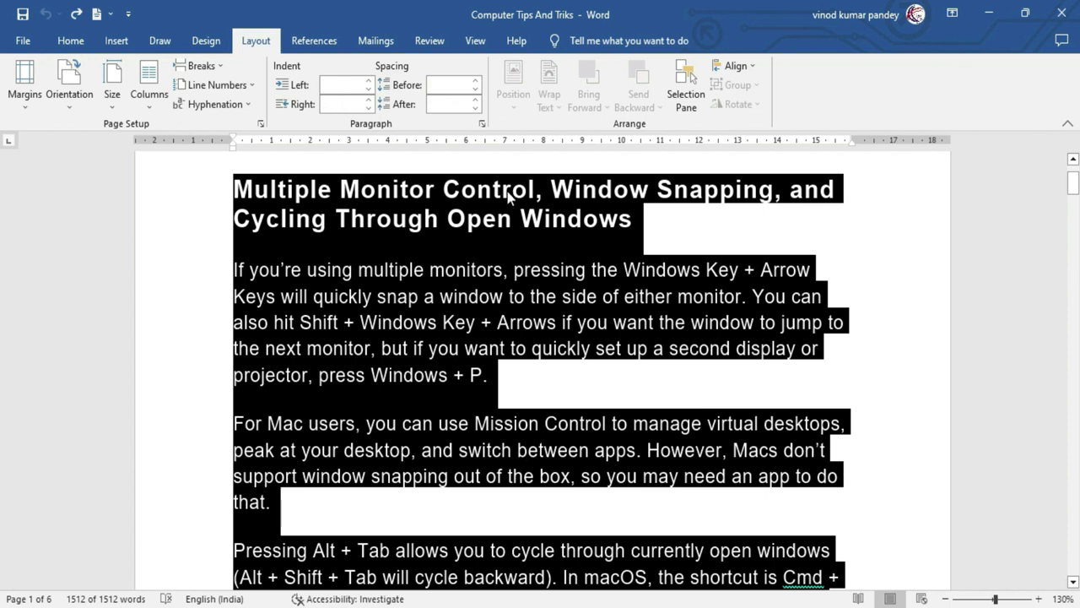
pyautogui.click(483, 125)
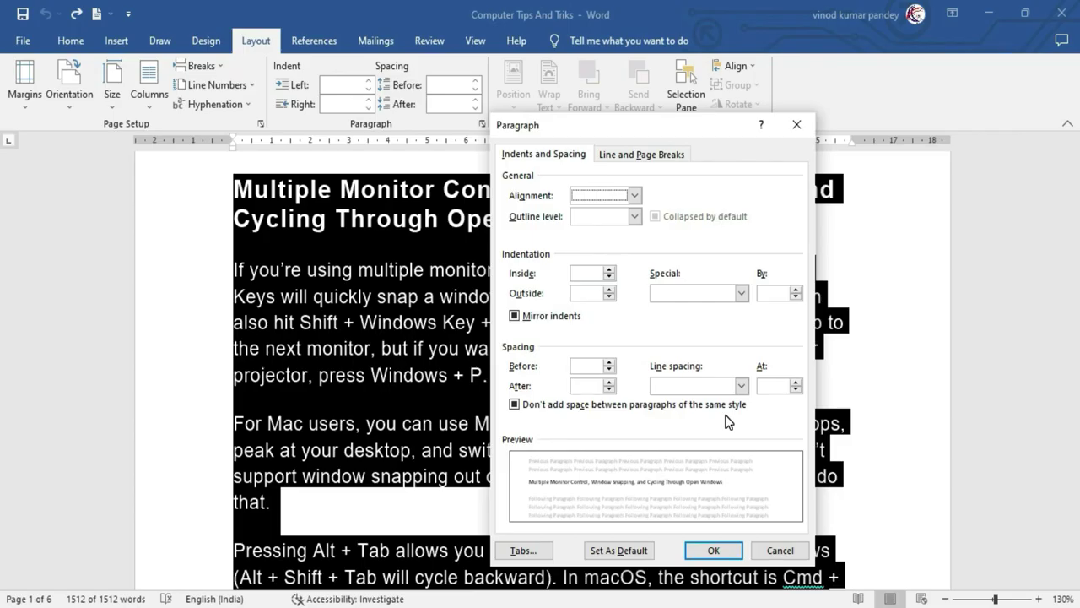
pyautogui.press('Escape')
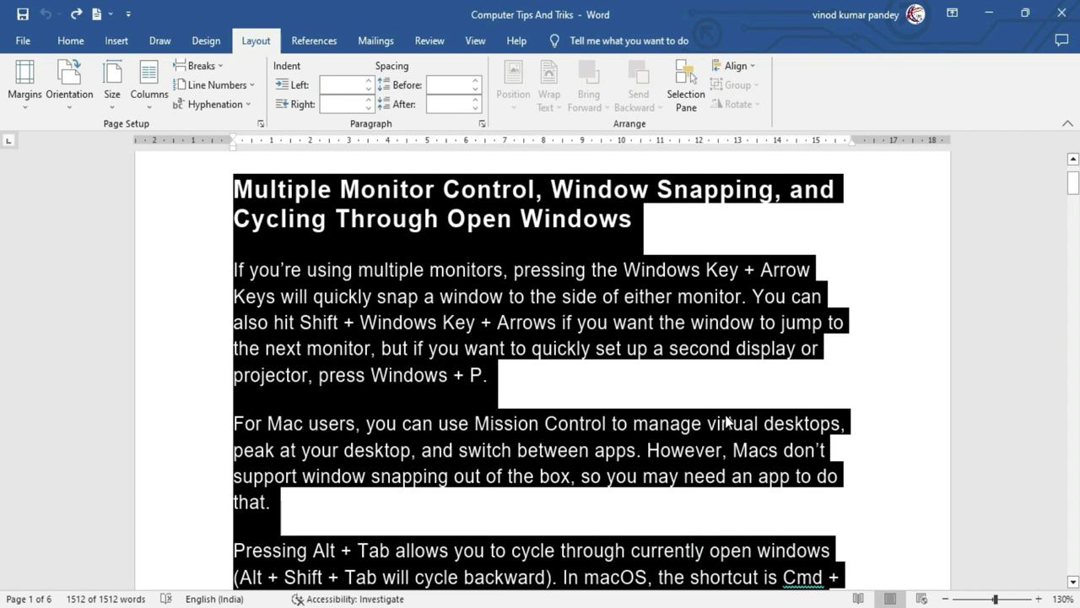
# - Select 'Shift + Windows' and part of the Mac users paragraph, then reselect everything
pyautogui.click(494, 449)
pyautogui.moveTo(324, 314); pyautogui.dragTo(439, 322)
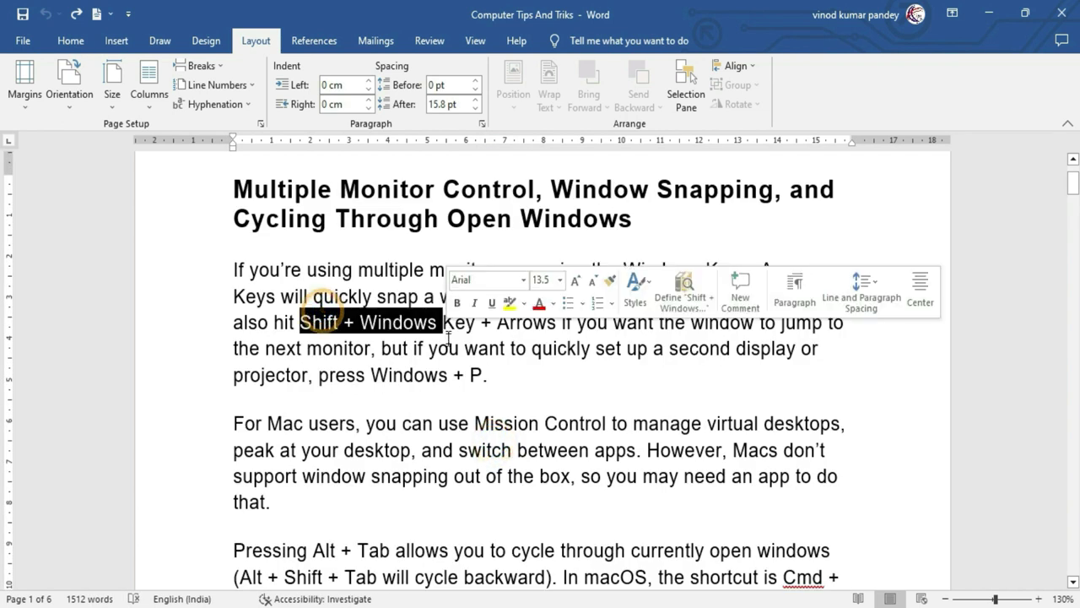
pyautogui.moveTo(316, 427); pyautogui.dragTo(411, 456)
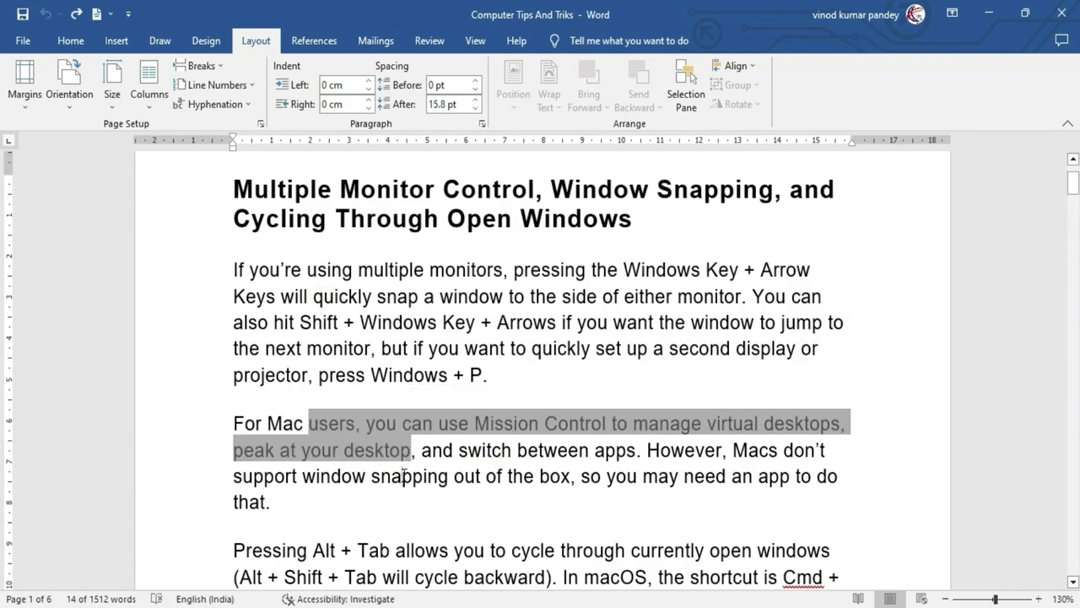
pyautogui.click(403, 476)
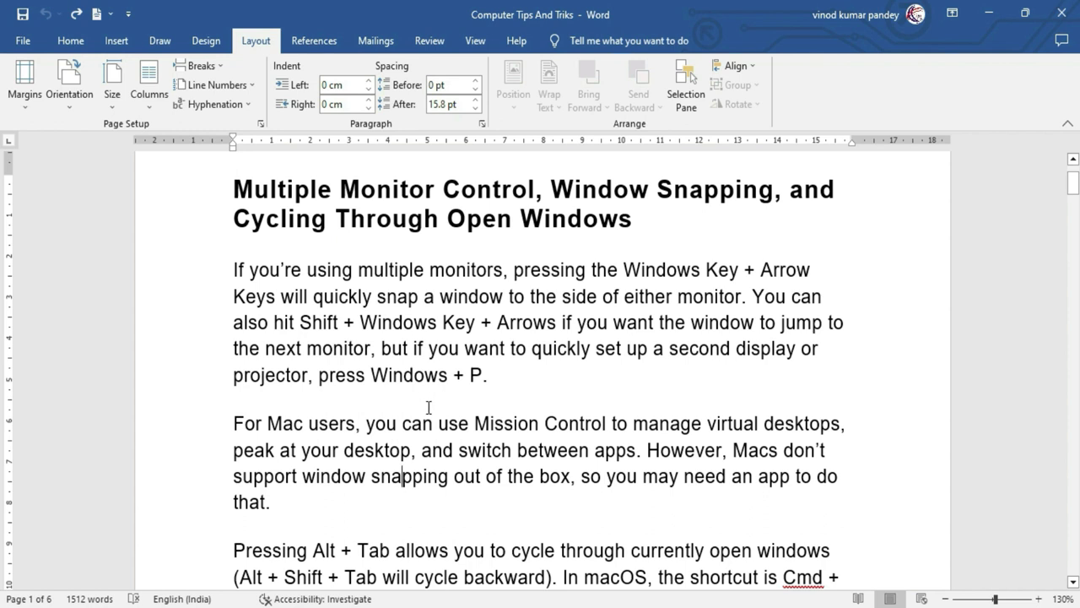
pyautogui.hotkey('ctrl', 'a')
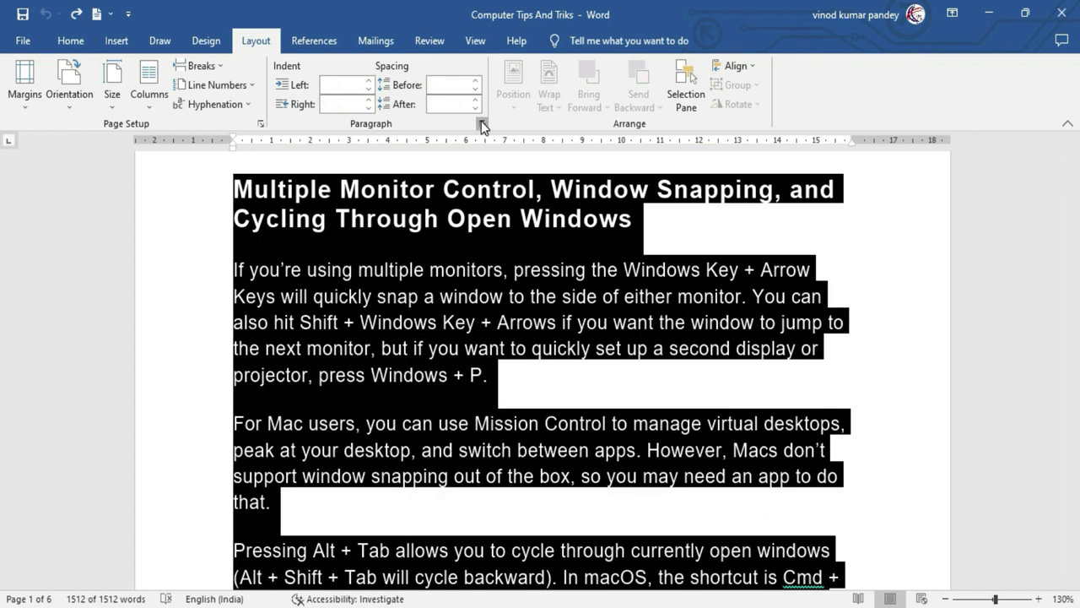
# - Turn on 'Don't add space between paragraphs of the same style' for all text
pyautogui.click(483, 125)
pyautogui.click(514, 404)
pyautogui.click(514, 404)
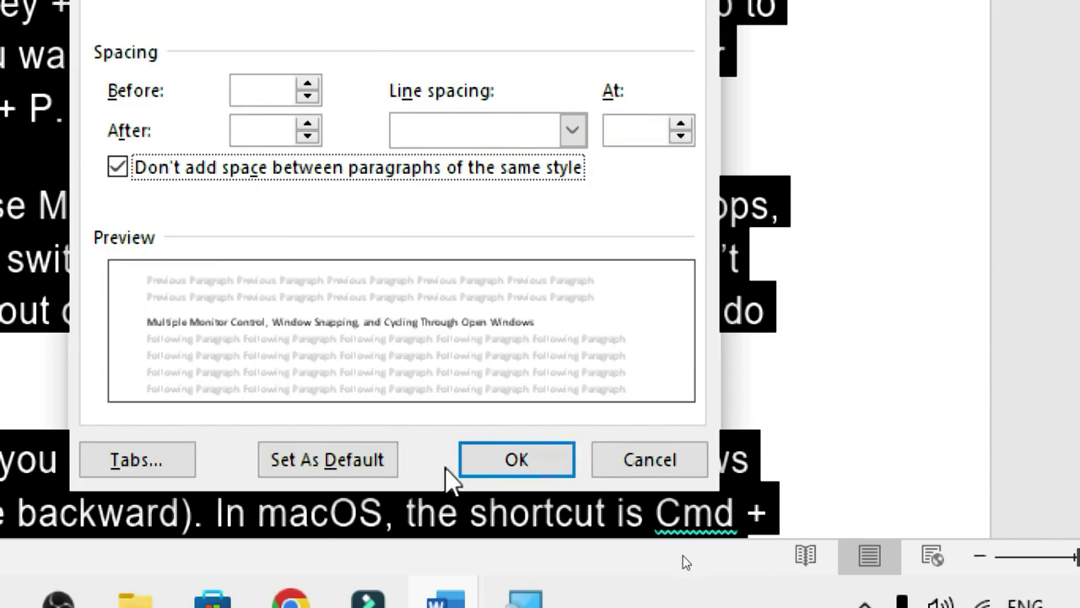
pyautogui.click(508, 467)
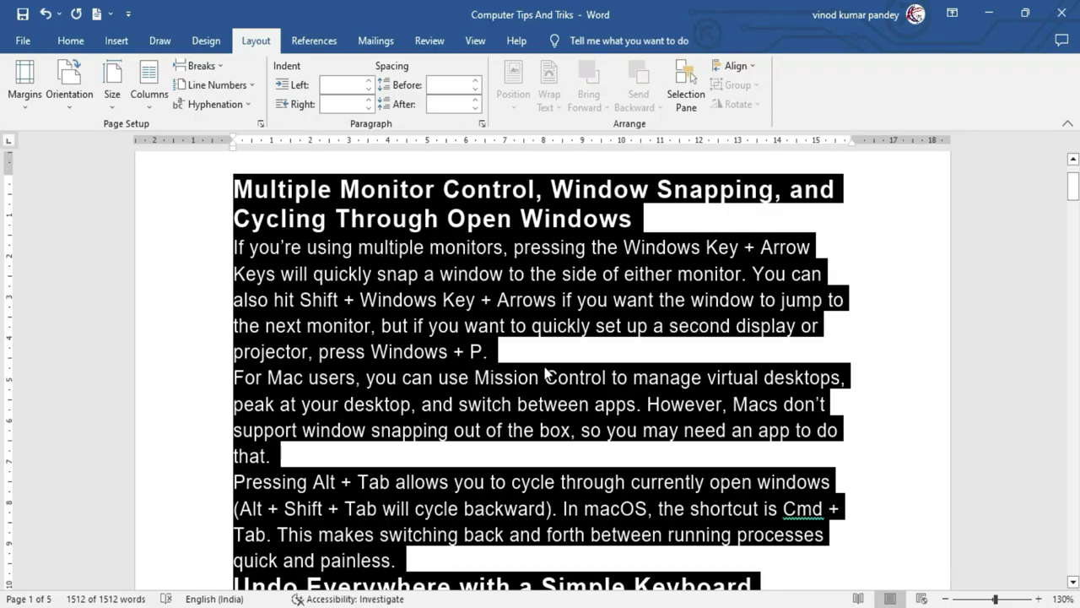
pyautogui.click(496, 348)
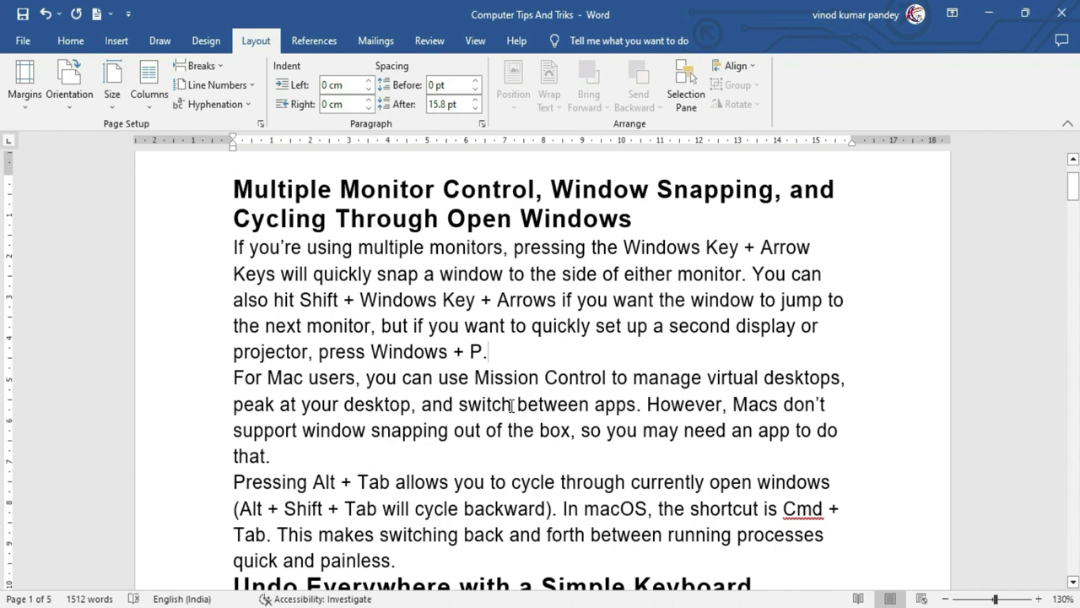
# - Scroll through the pages to check the tighter paragraph spacing
pyautogui.scroll(-4, 512, 406)
pyautogui.scroll(-3, 511, 405)
pyautogui.scroll(-3, 511, 405)
pyautogui.scroll(-2, 511, 405)
pyautogui.scroll(-1, 512, 406)
pyautogui.scroll(-3, 511, 405)
pyautogui.scroll(-1, 511, 405)
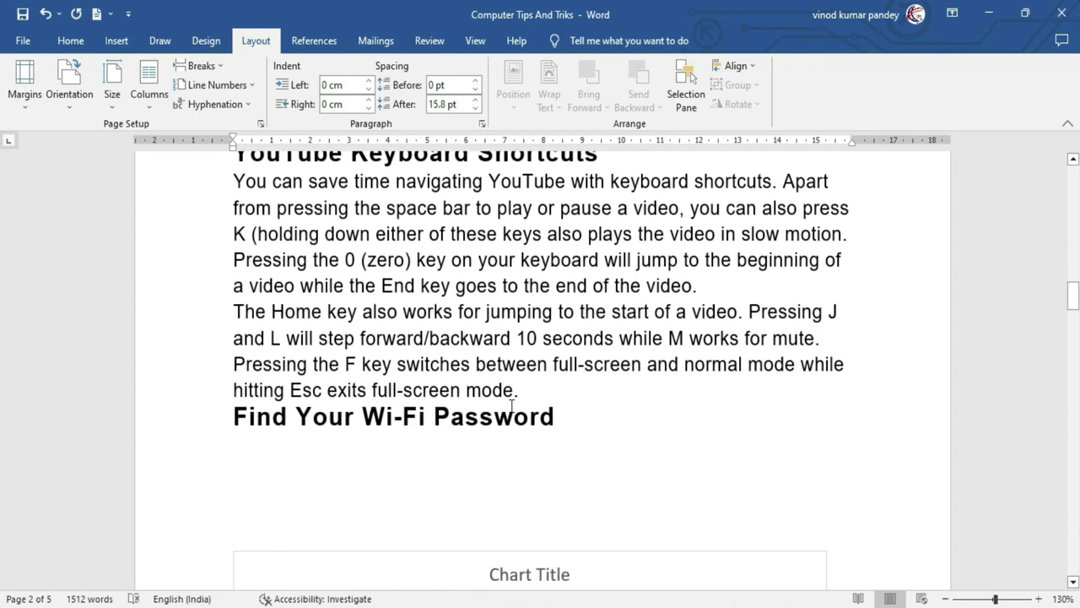
pyautogui.scroll(3, 512, 405)
pyautogui.scroll(1, 511, 405)
# - Open the Paragraph settings dialog from its launcher
pyautogui.click(482, 123)
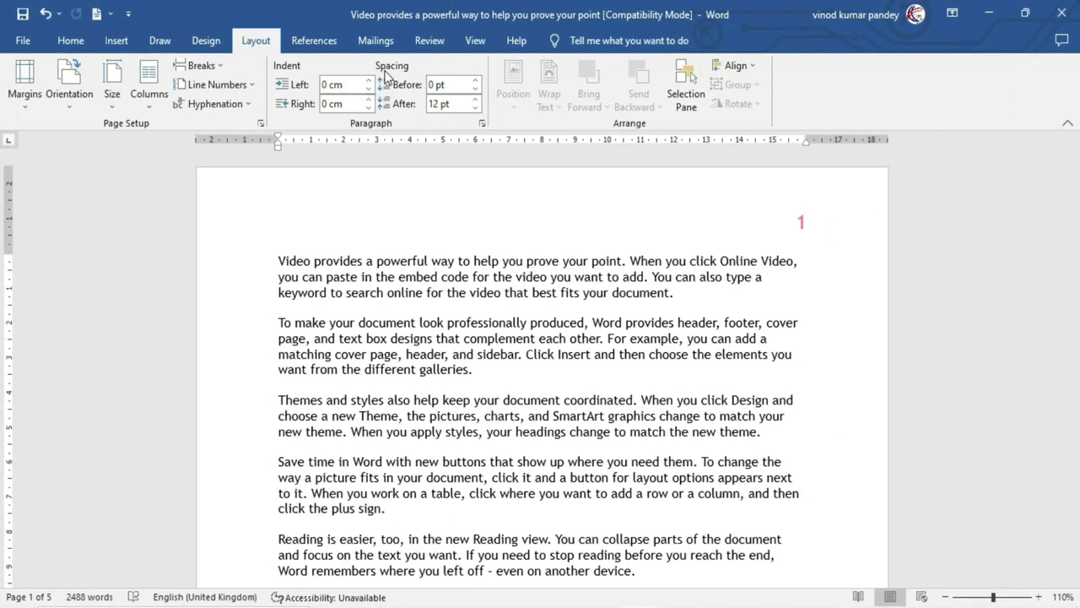
pyautogui.click(482, 123)
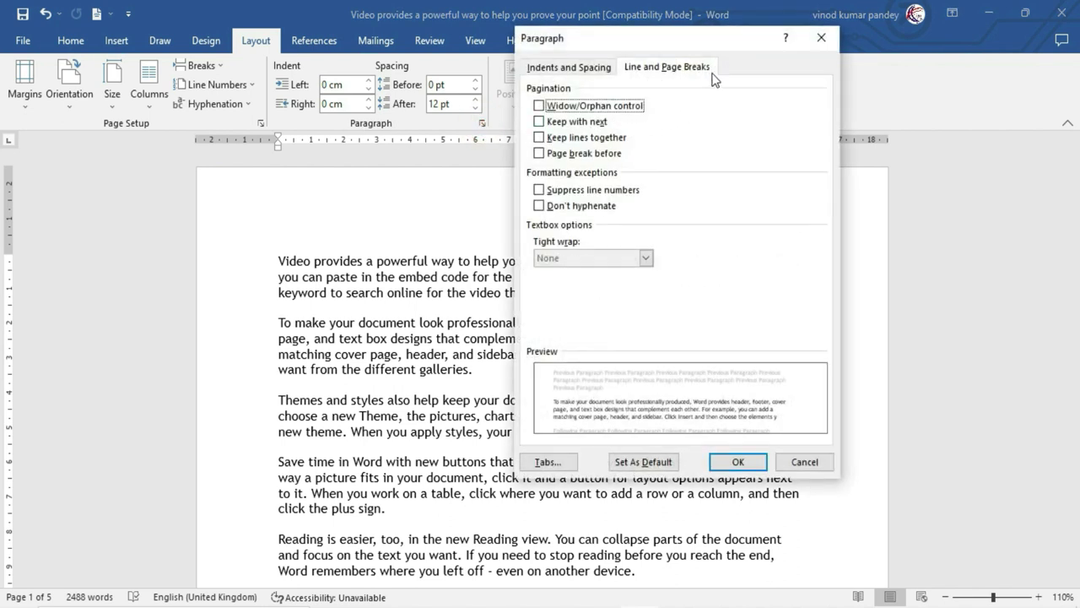
pyautogui.moveTo(697, 47); pyautogui.dragTo(506, 85)
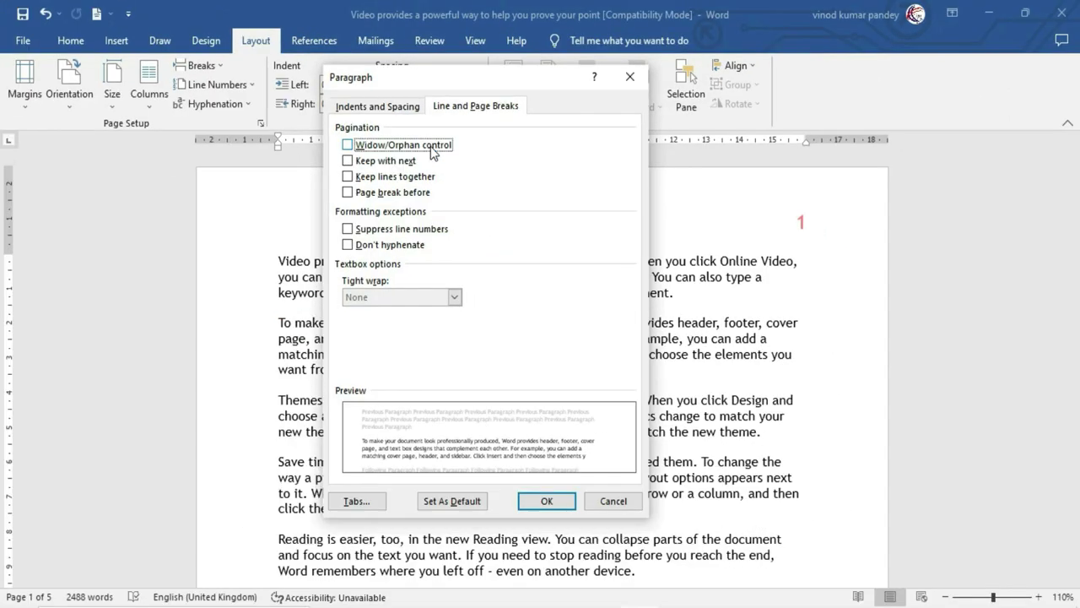
pyautogui.press('Return')
pyautogui.scroll(-2, 381, 381)
pyautogui.scroll(-1, 381, 381)
pyautogui.scroll(-3, 381, 380)
pyautogui.scroll(-4, 380, 381)
# - Scroll to the 1.Widow/Orphan Control heading and place the cursor in its blue example paragraph
pyautogui.scroll(-5, 381, 381)
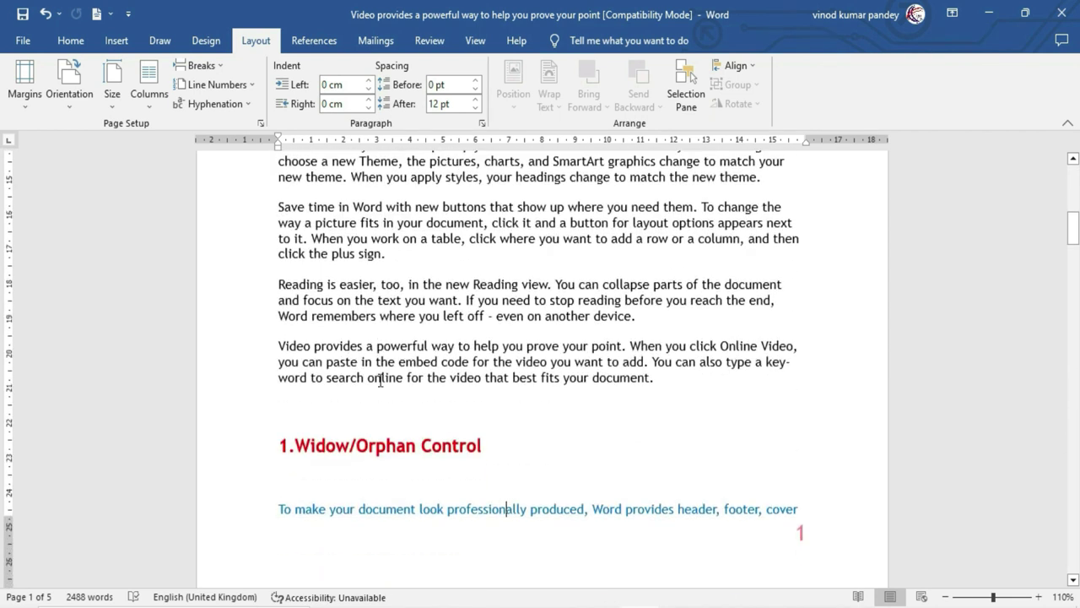
pyautogui.scroll(-2, 381, 380)
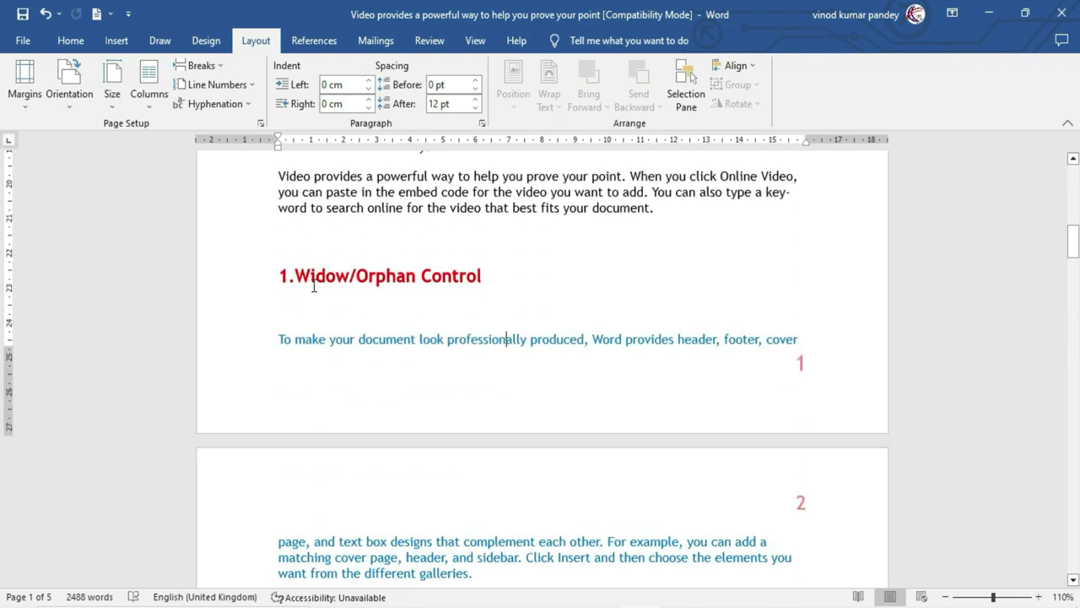
pyautogui.scroll(-1, 380, 345)
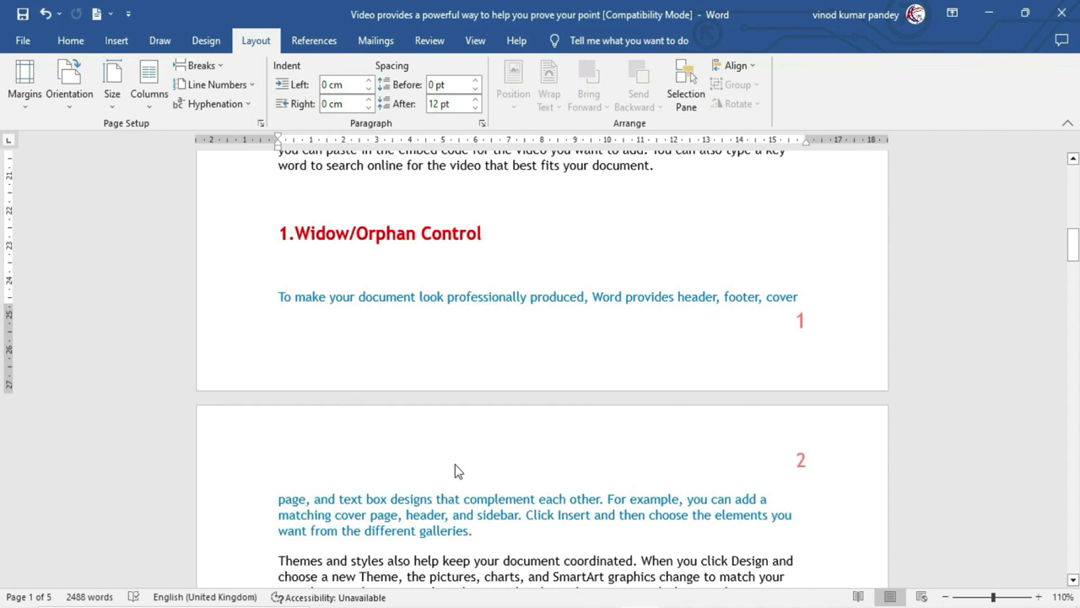
pyautogui.scroll(-1, 455, 470)
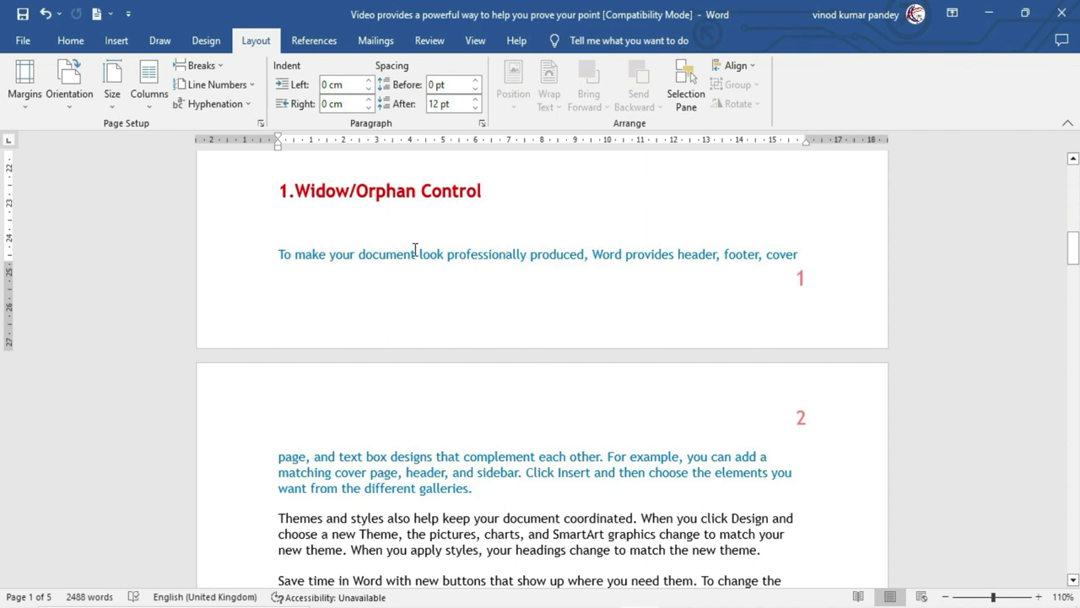
pyautogui.click(461, 254)
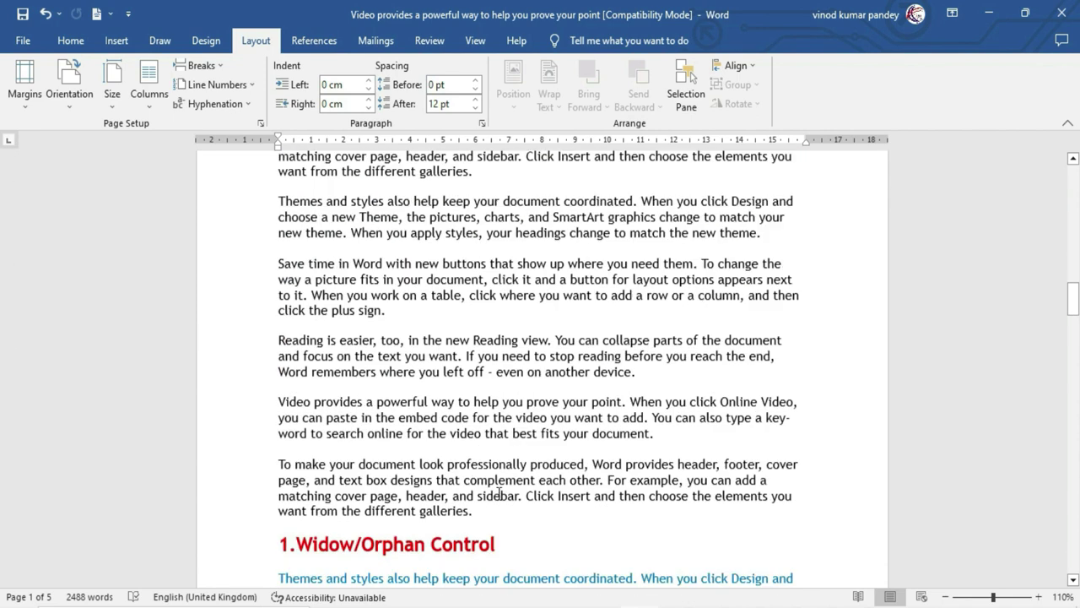
# - Return to the first Widow/Orphan example and click into its split paragraph on page 2
pyautogui.scroll(-3, 498, 501)
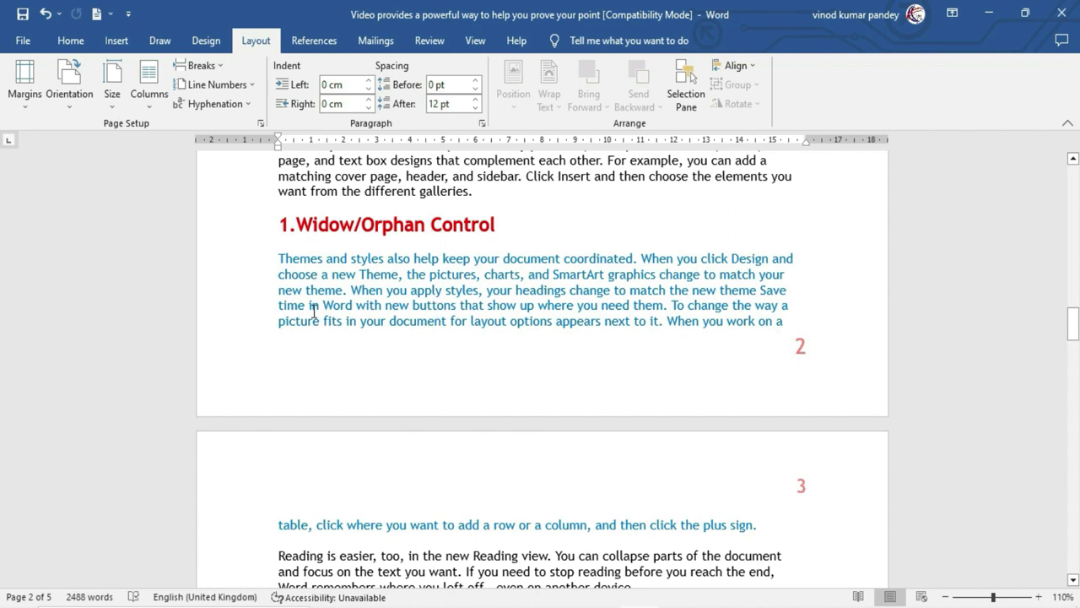
pyautogui.scroll(-1, 352, 388)
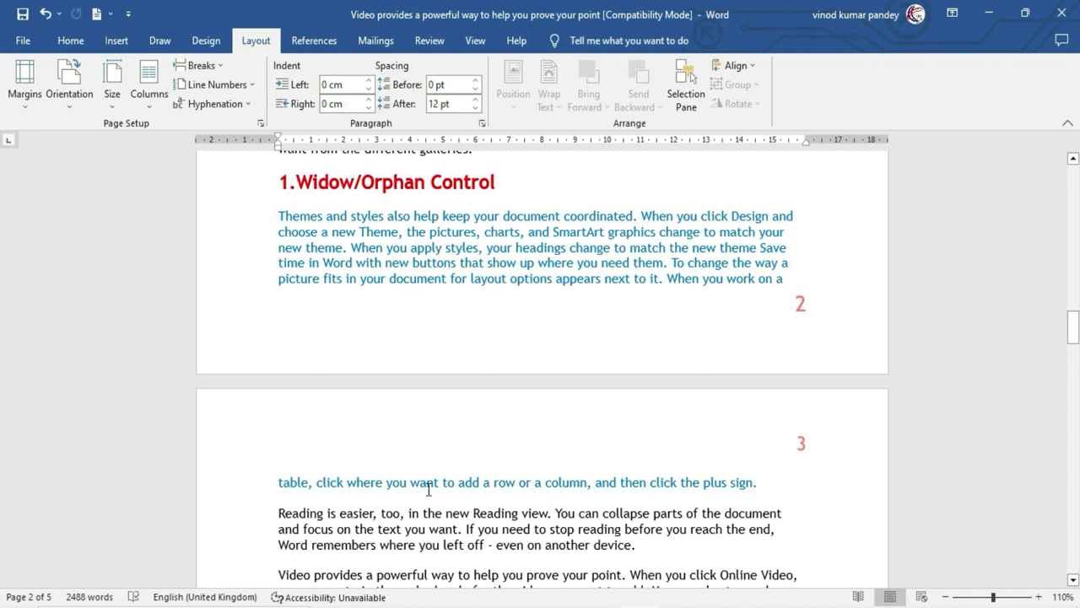
pyautogui.scroll(1, 428, 490)
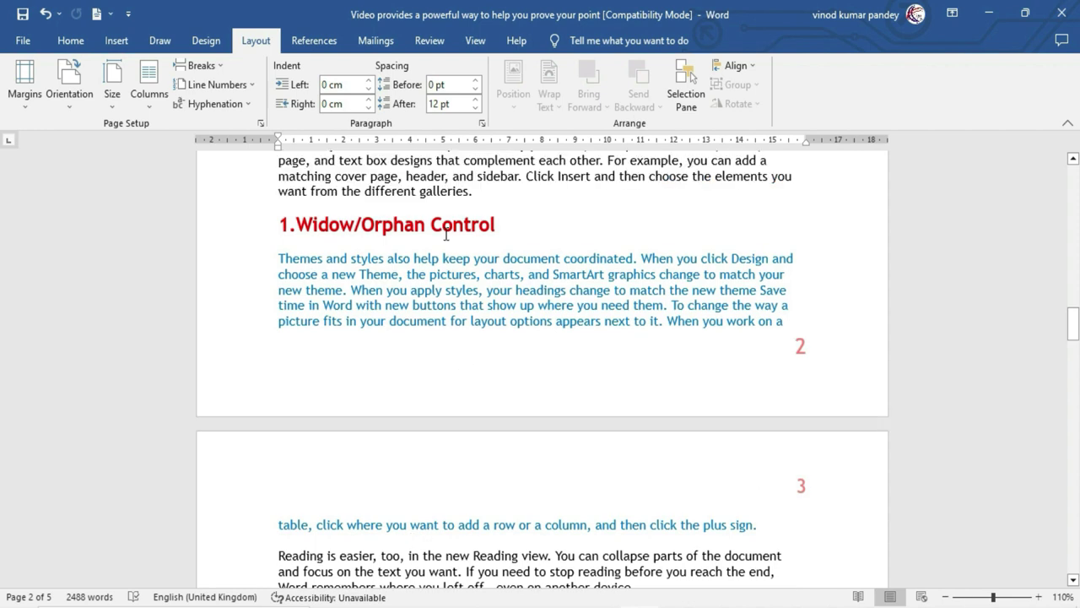
pyautogui.scroll(5, 466, 341)
pyautogui.scroll(2, 467, 341)
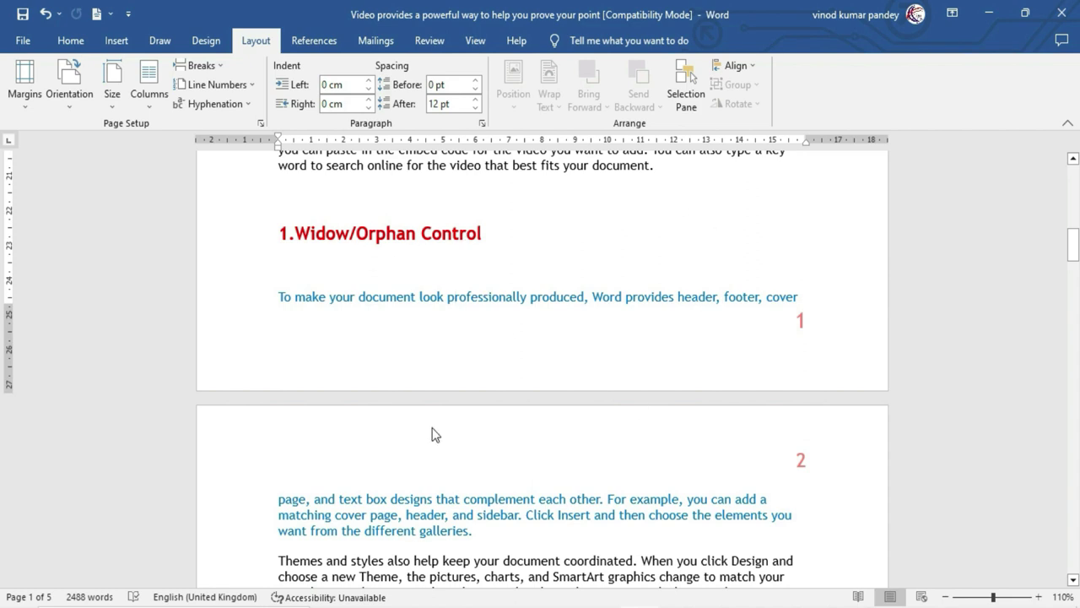
pyautogui.click(462, 511)
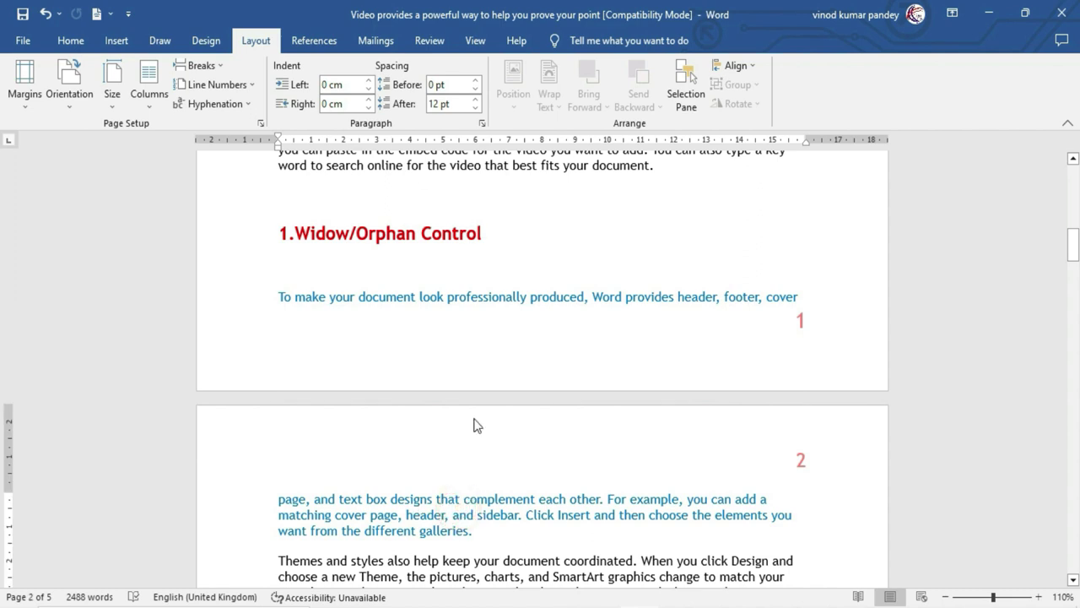
# - Enable Widow/Orphan control on the blue example paragraph so it moves whole to page 2
pyautogui.click(480, 123)
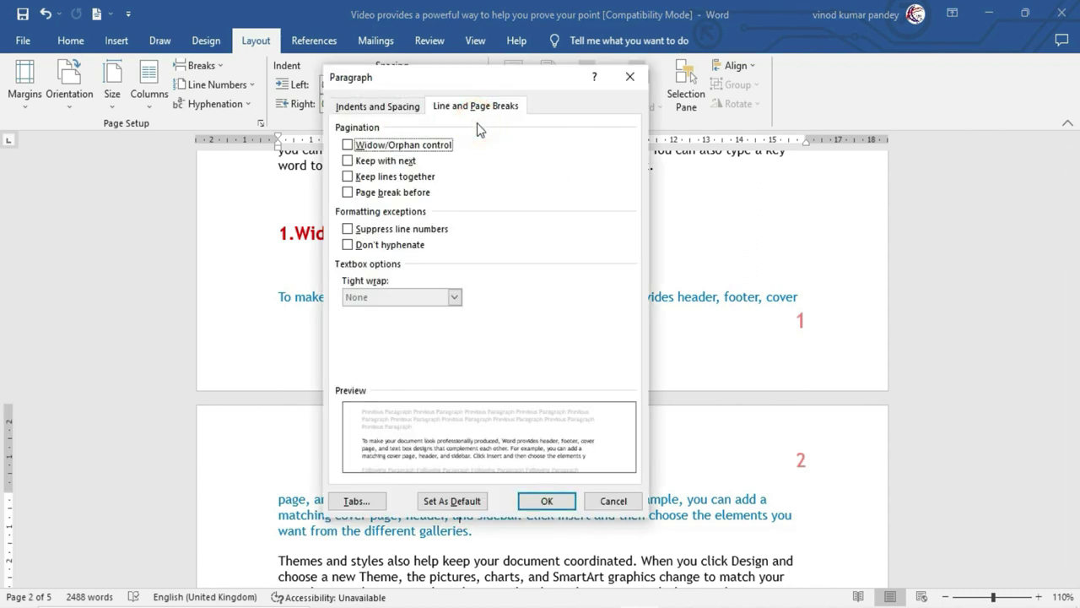
pyautogui.moveTo(452, 79); pyautogui.dragTo(702, 122)
pyautogui.click(665, 191)
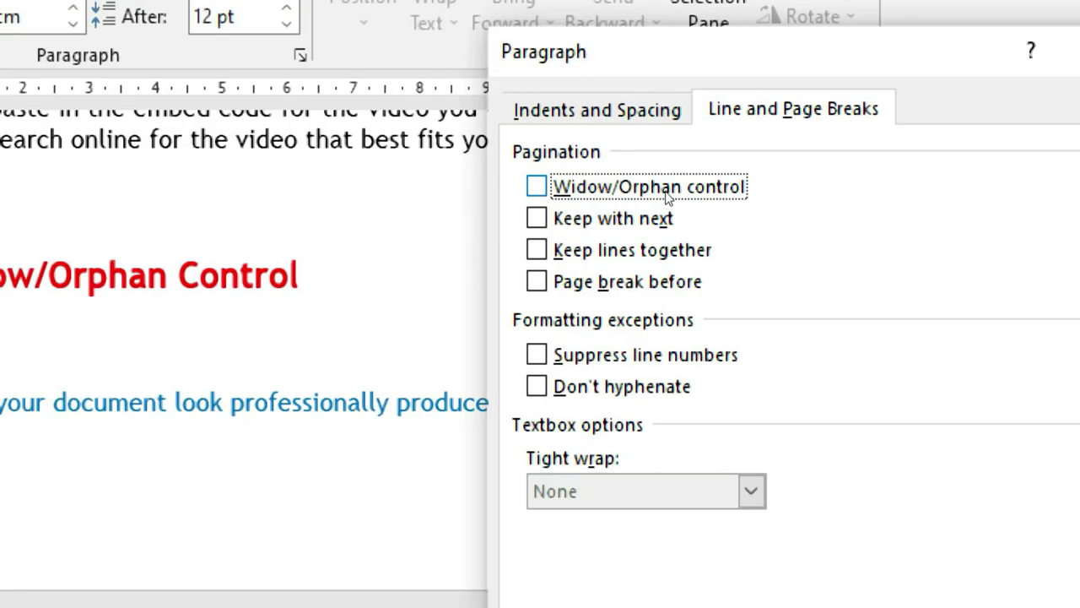
pyautogui.click(606, 194)
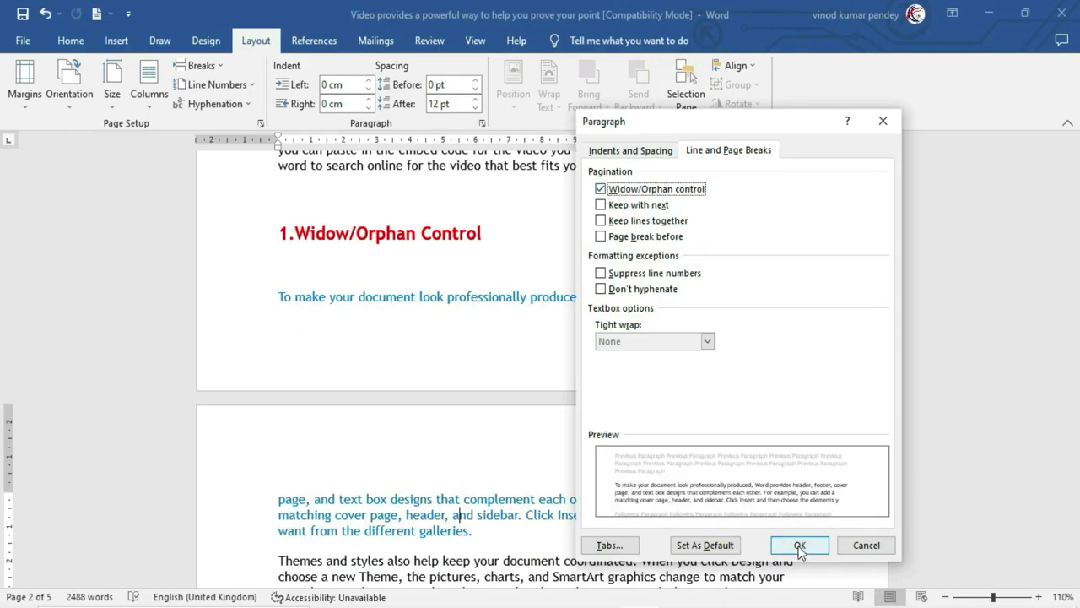
pyautogui.click(799, 546)
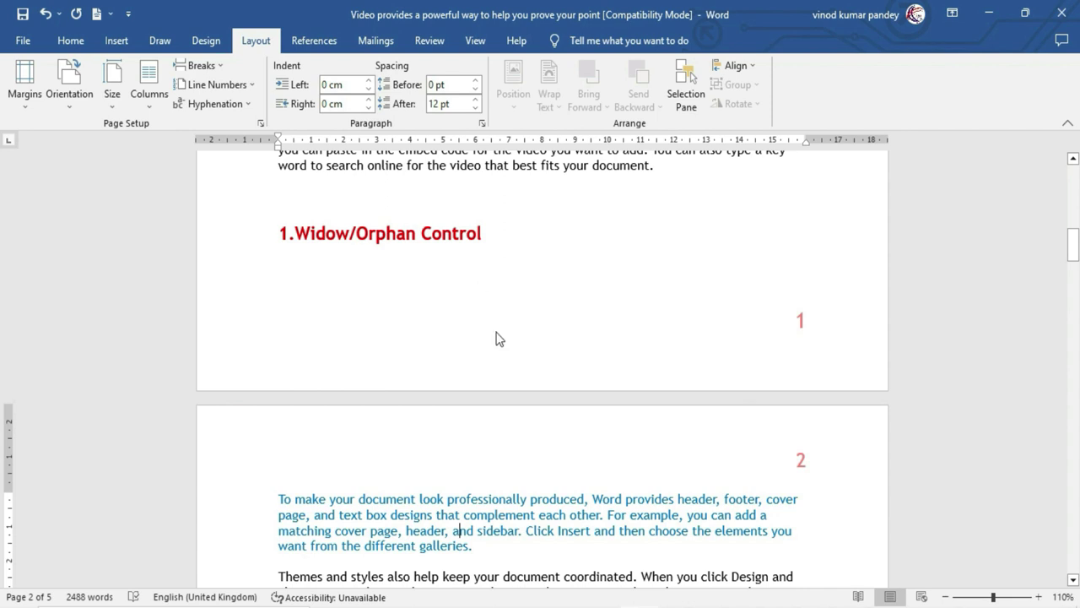
pyautogui.scroll(-1, 501, 339)
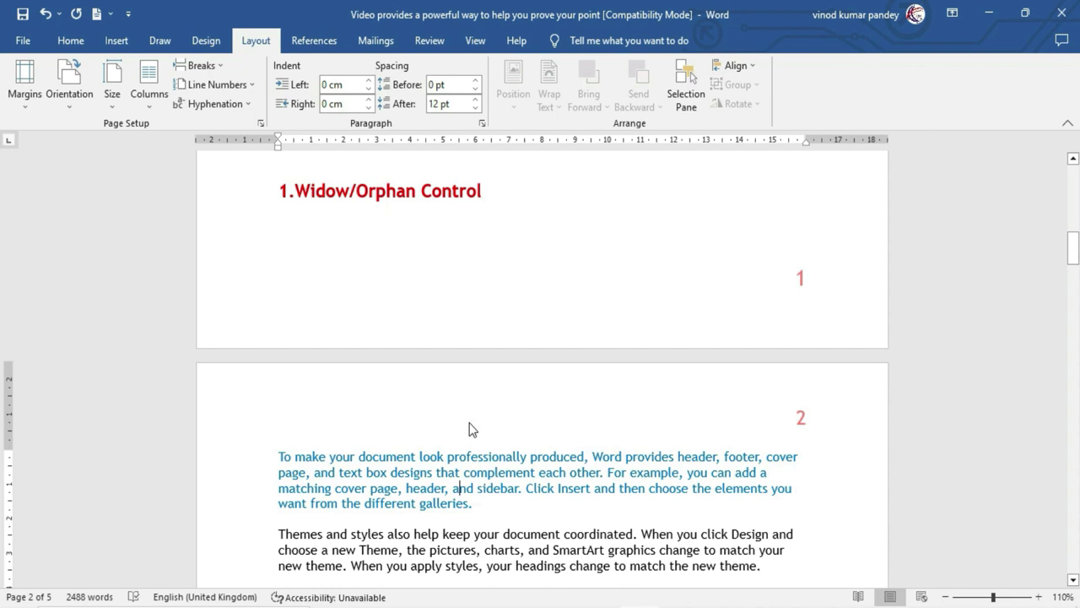
# - Undo the widow/orphan change and open paragraph settings for the second Widow/Orphan example
pyautogui.hotkey('ctrl', 'z')
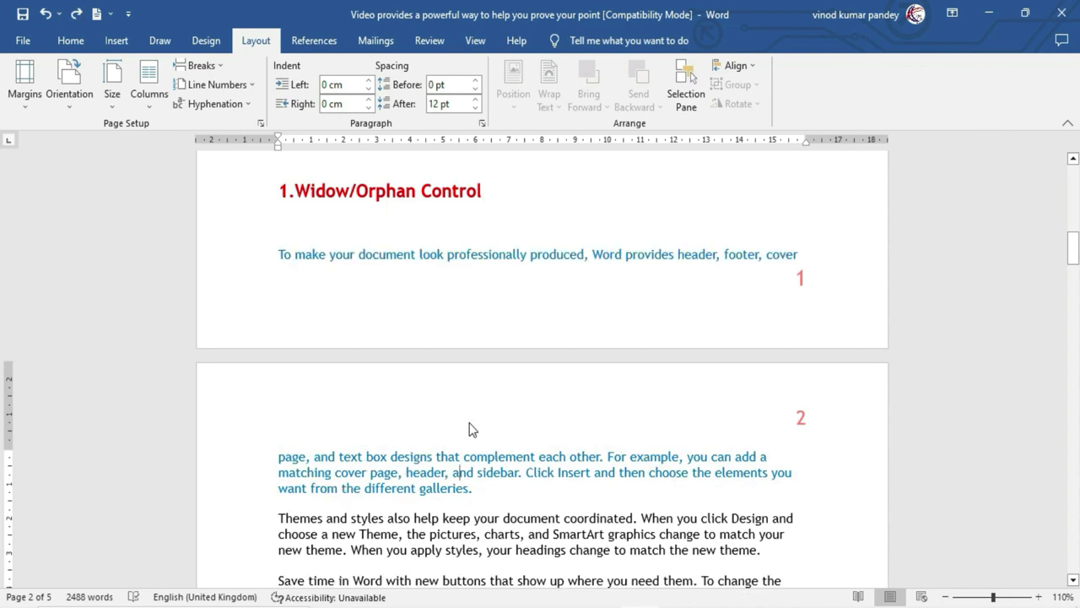
pyautogui.scroll(-1, 470, 429)
pyautogui.scroll(-8, 470, 430)
pyautogui.scroll(-6, 470, 426)
pyautogui.scroll(-4, 470, 422)
pyautogui.scroll(-3, 470, 422)
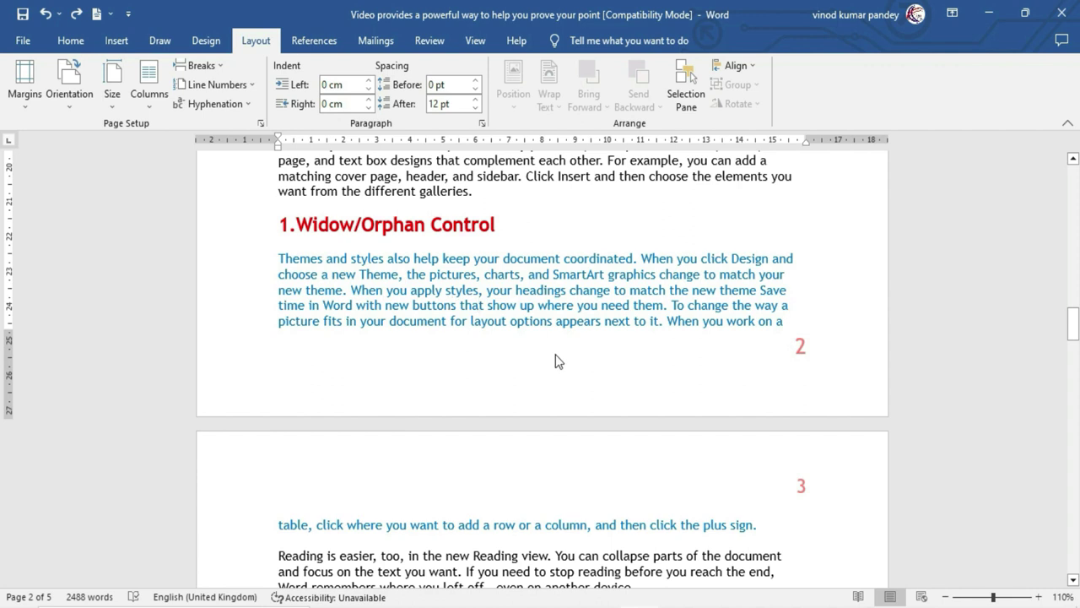
pyautogui.click(483, 123)
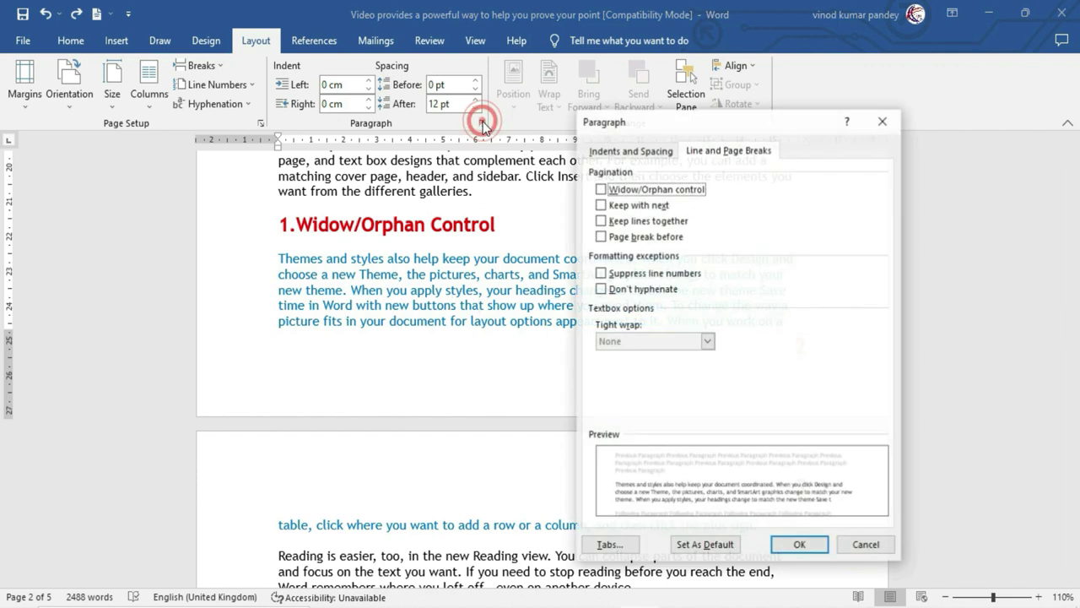
# - Enable Widow/Orphan control for the Themes and styles paragraph, then click into the 2.Keep with Next heading
pyautogui.click(613, 191)
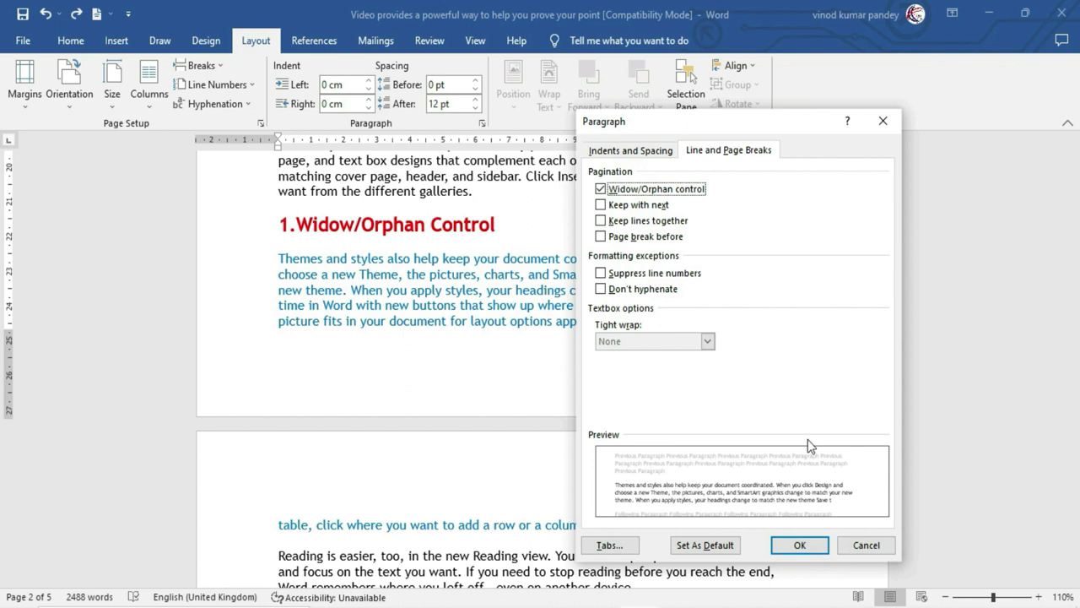
pyautogui.click(802, 544)
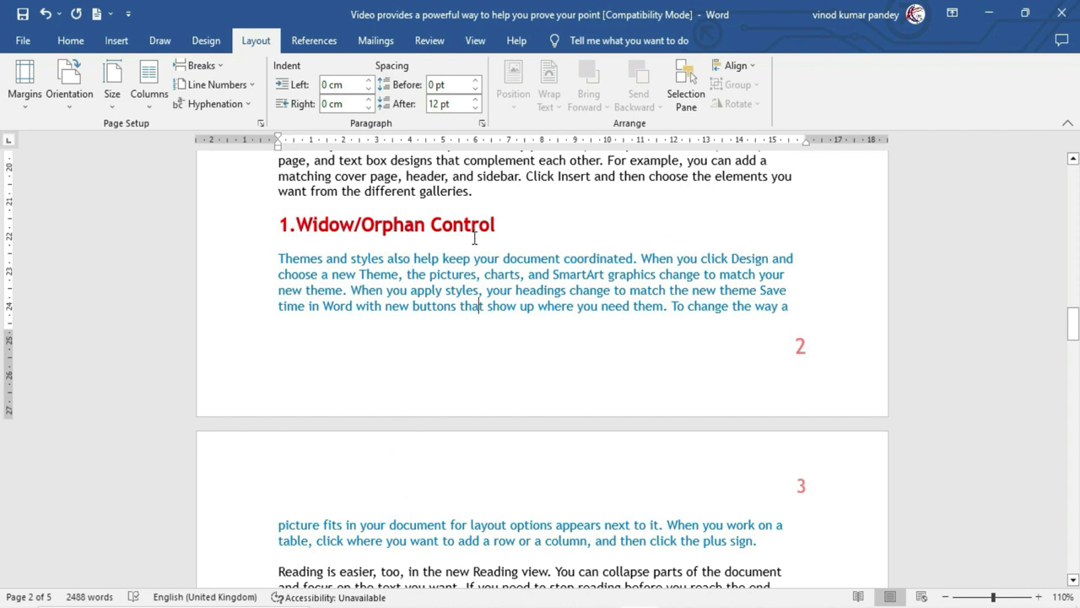
pyautogui.scroll(-20, 444, 411)
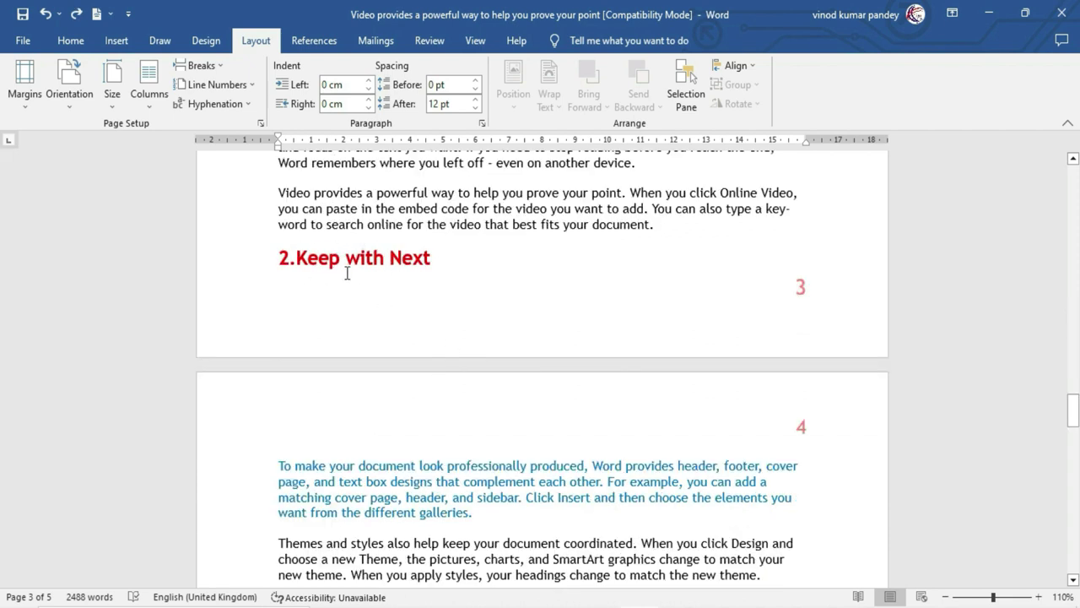
pyautogui.click(318, 260)
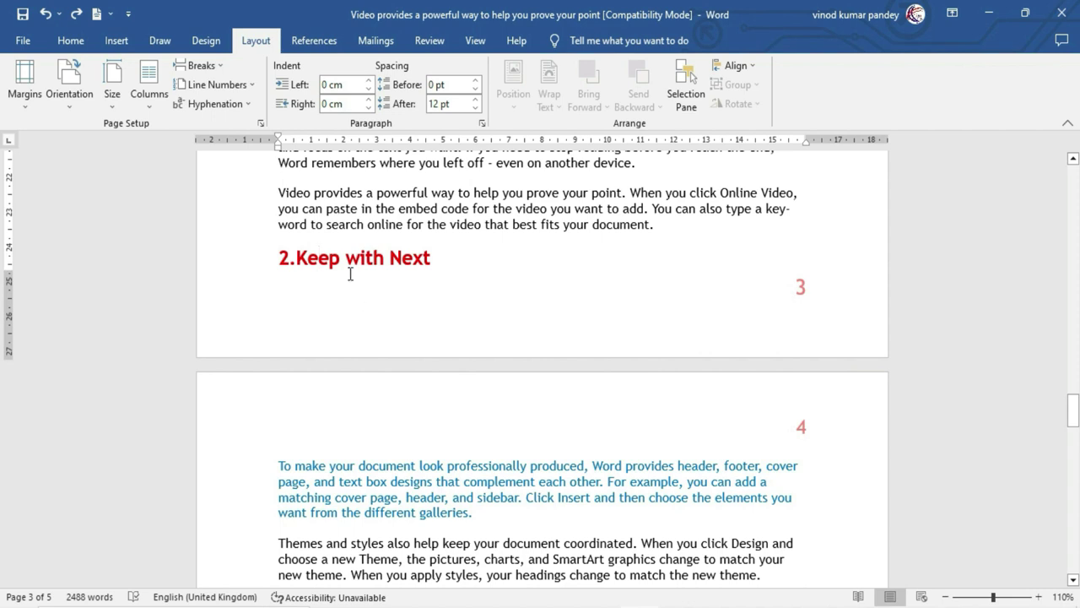
pyautogui.moveTo(445, 257); pyautogui.dragTo(263, 260)
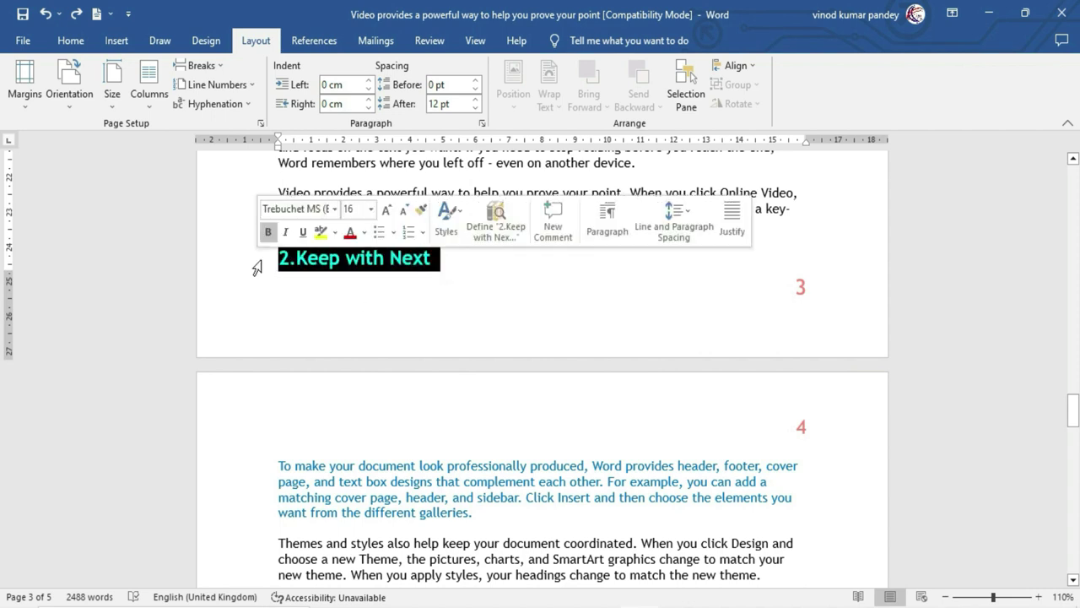
pyautogui.click(557, 292)
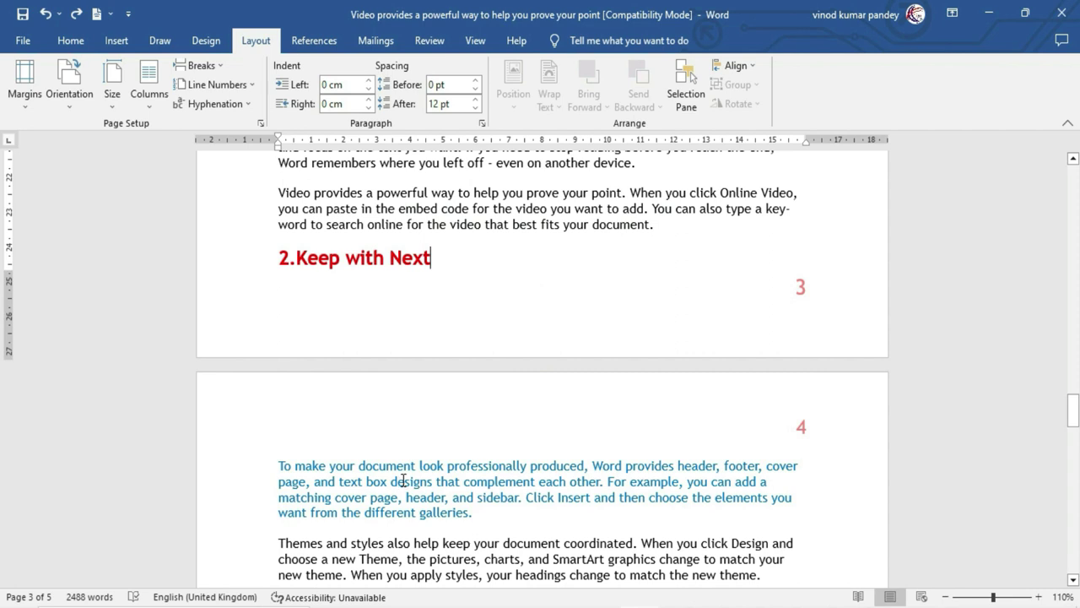
pyautogui.moveTo(390, 482); pyautogui.dragTo(456, 482)
pyautogui.click(482, 304)
pyautogui.click(341, 260)
pyautogui.click(375, 261)
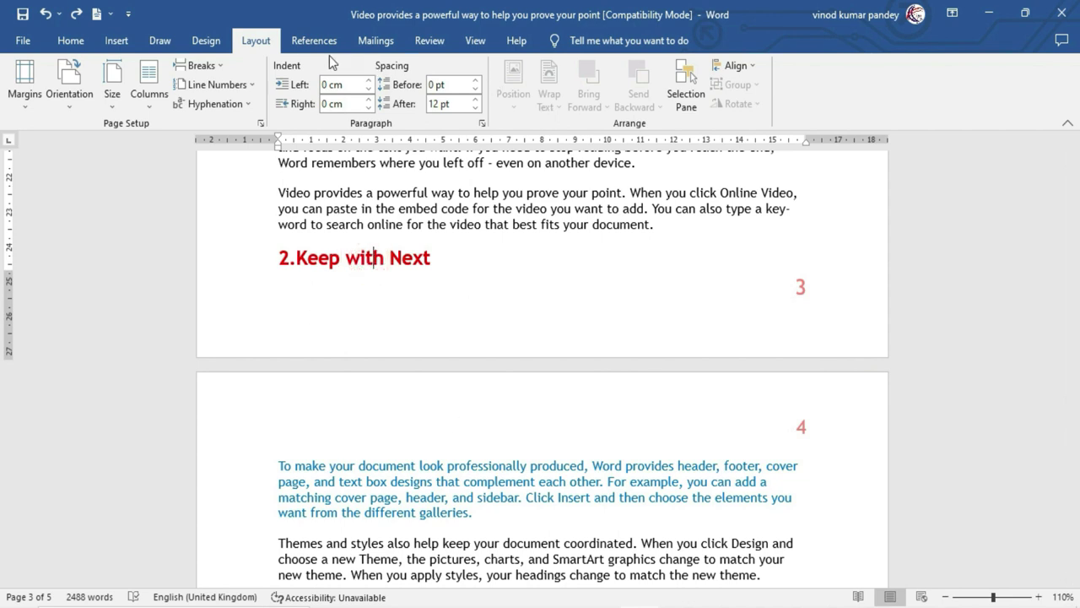
pyautogui.click(482, 127)
pyautogui.moveTo(671, 120); pyautogui.dragTo(542, 121)
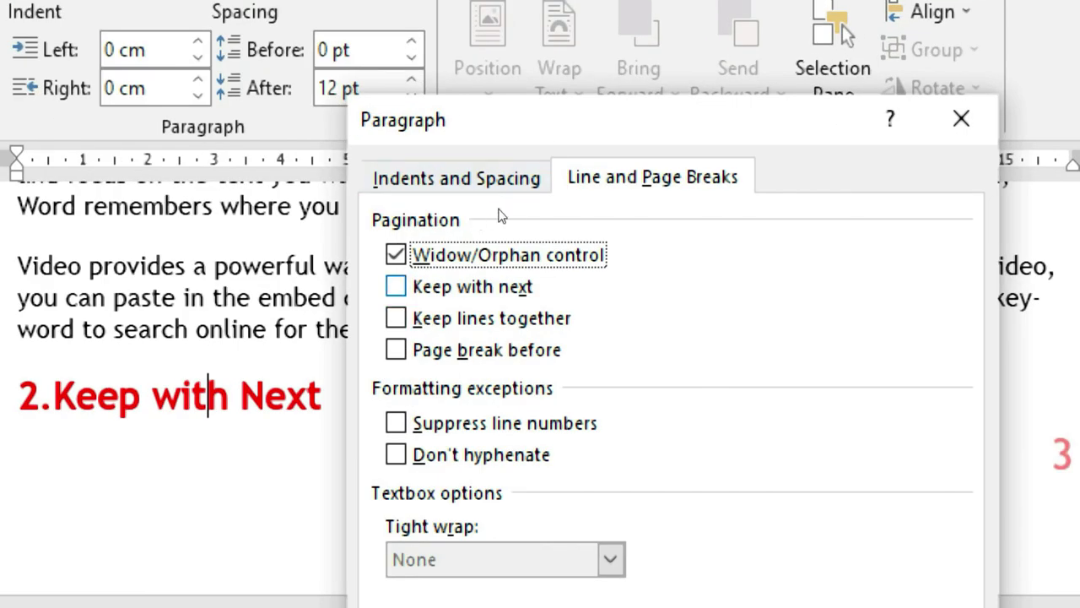
pyautogui.click(396, 286)
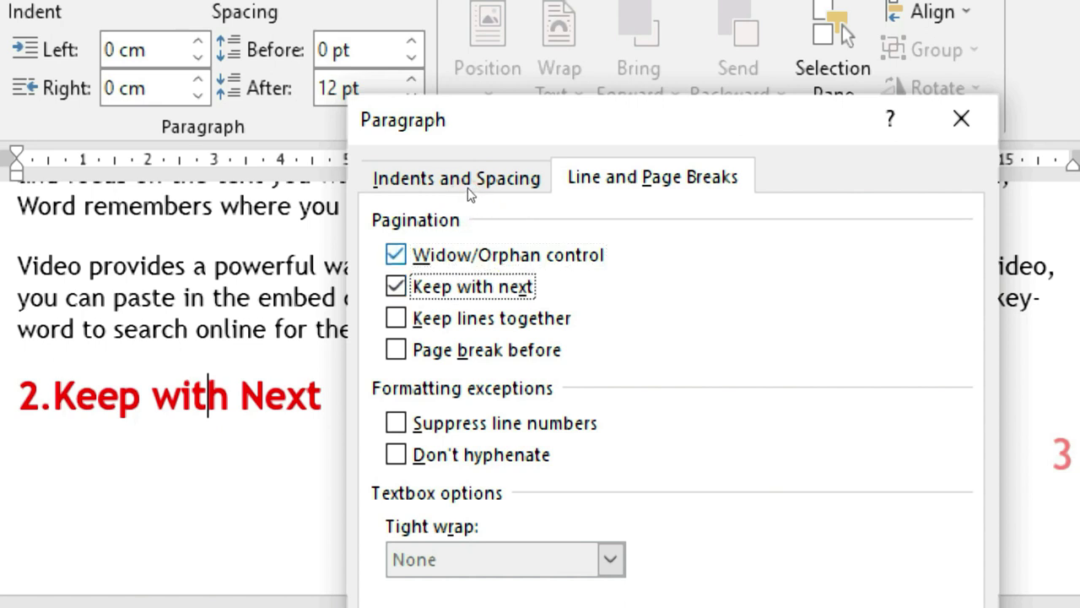
pyautogui.click(396, 254)
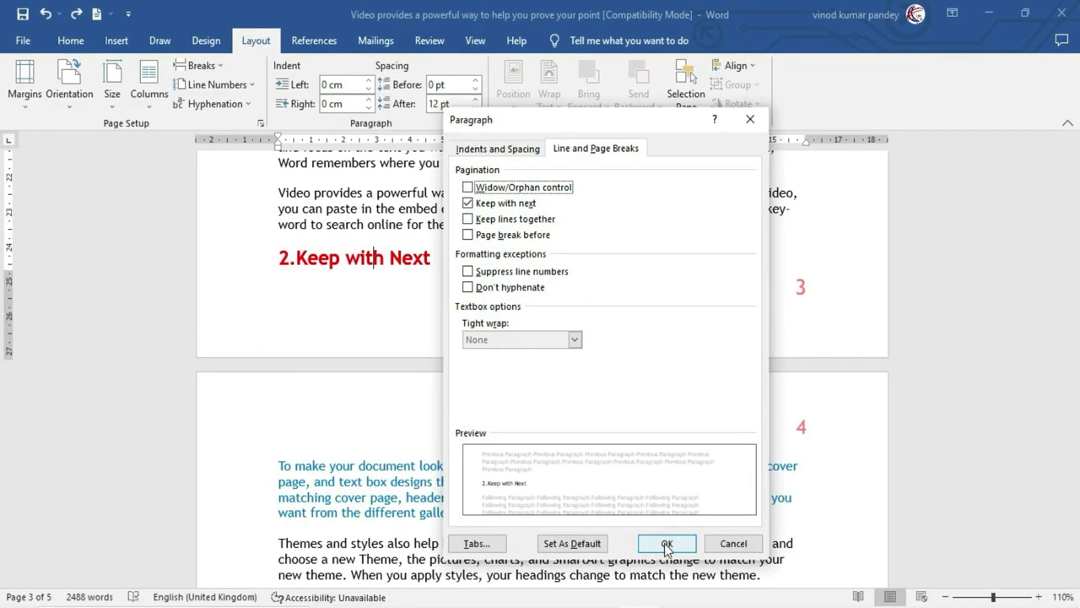
pyautogui.click(667, 544)
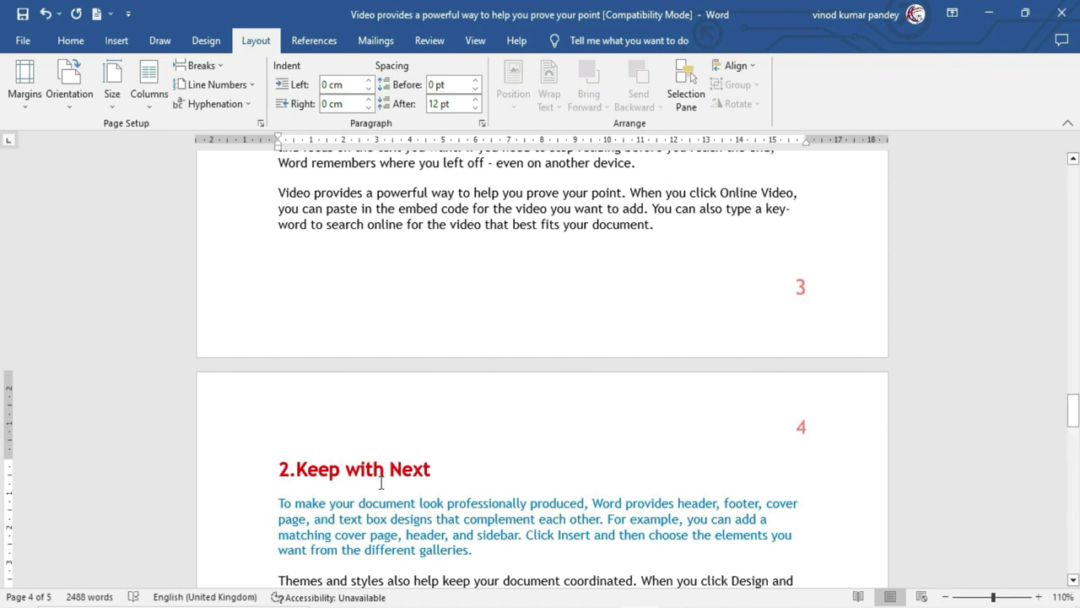
pyautogui.hotkey('ctrl', 'z')
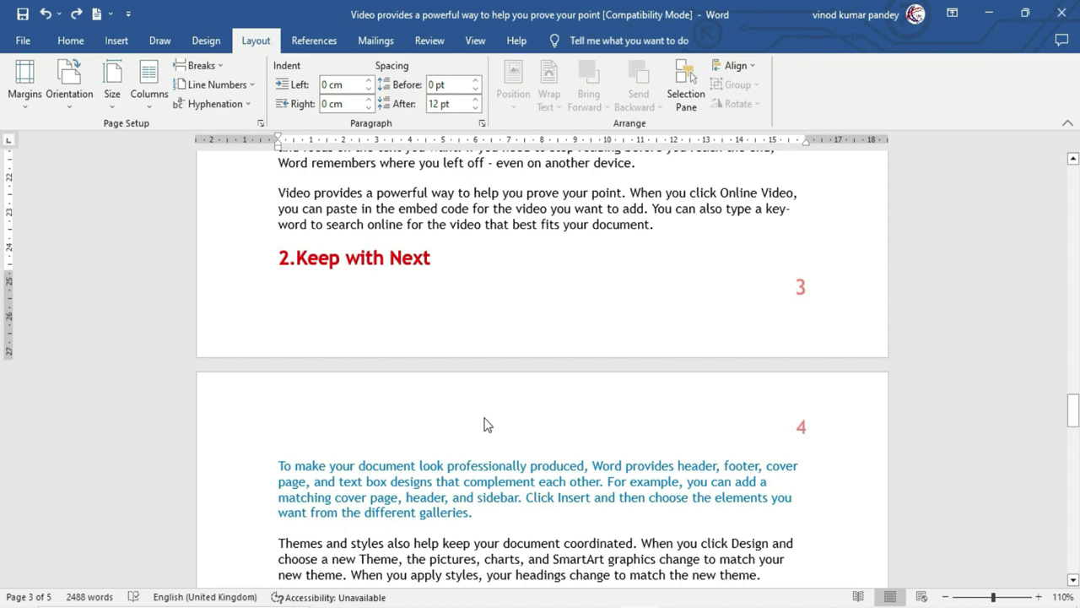
pyautogui.scroll(-5, 487, 424)
pyautogui.scroll(-5, 488, 456)
# - Turn on Keep lines together for the paragraph under 3. Keep Line Together, moving it to page 5
pyautogui.scroll(-5, 487, 475)
pyautogui.scroll(-3, 486, 476)
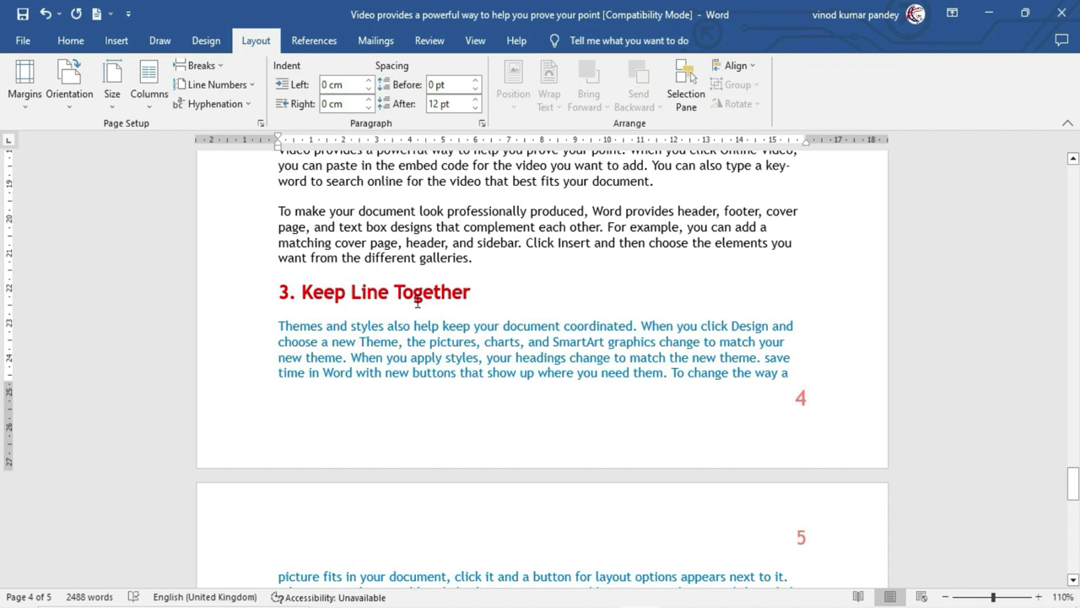
pyautogui.scroll(-1, 417, 301)
pyautogui.scroll(-1, 432, 245)
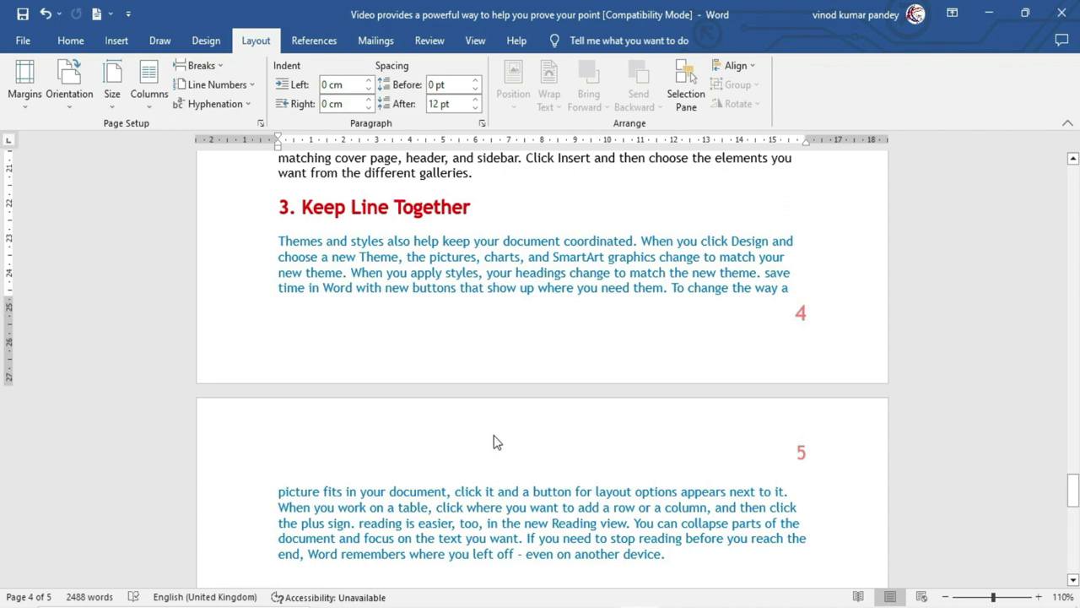
pyautogui.click(482, 124)
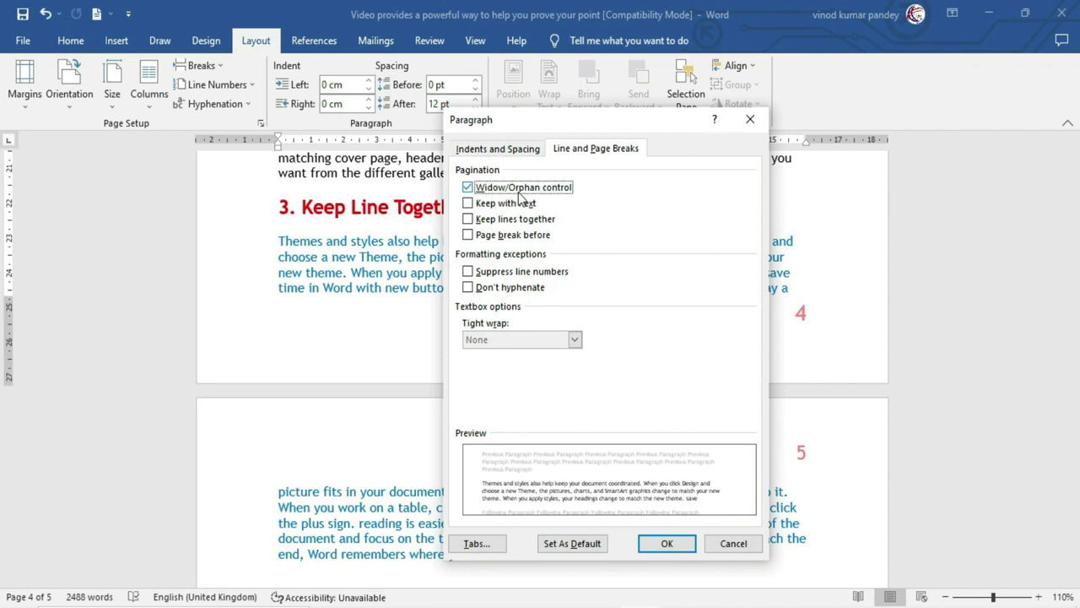
pyautogui.click(675, 542)
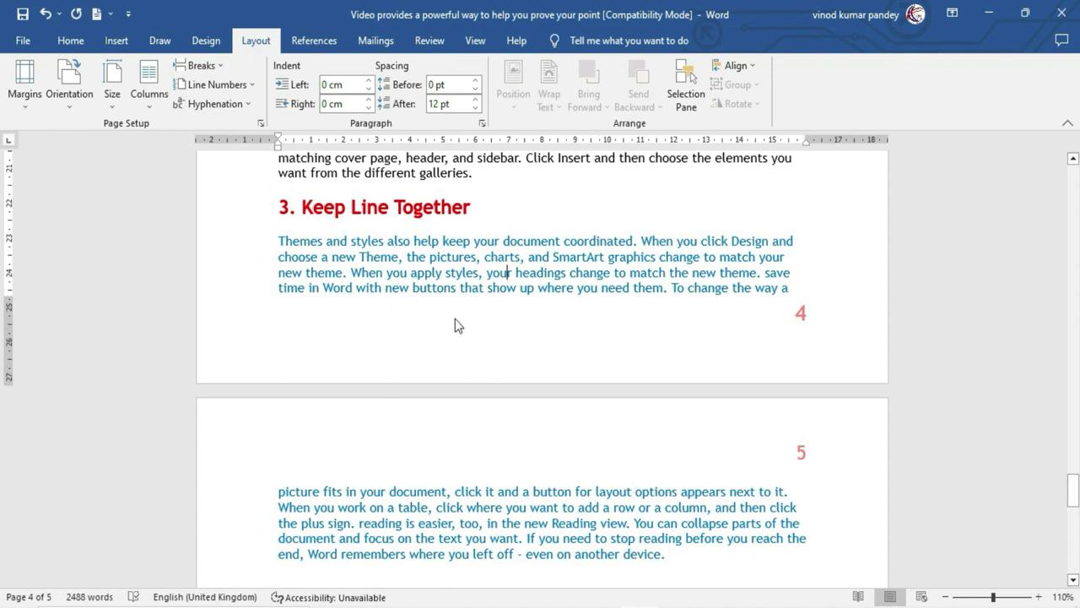
pyautogui.click(467, 510)
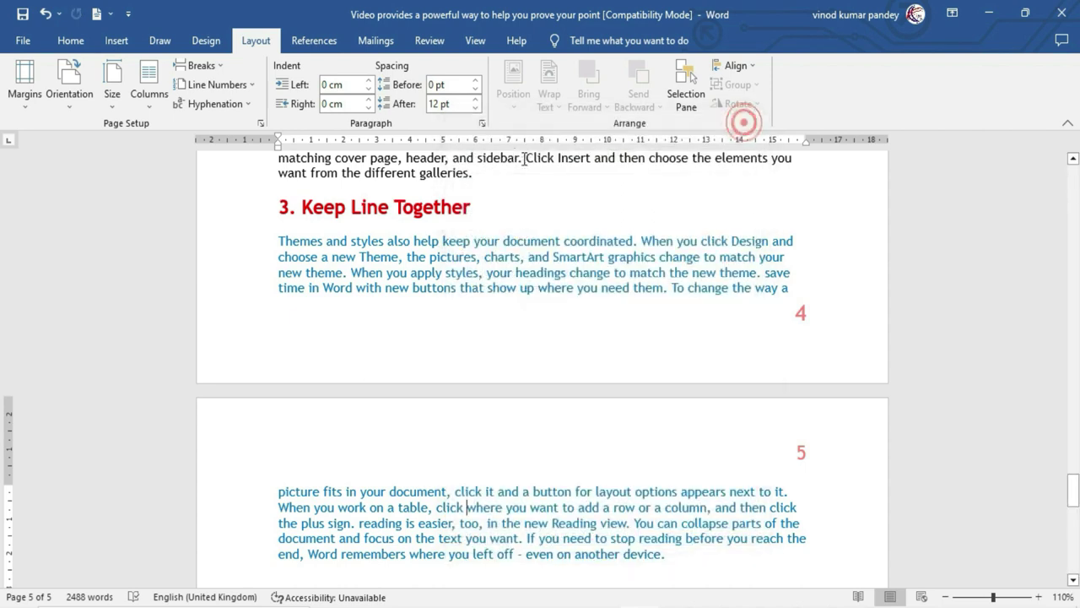
pyautogui.click(484, 126)
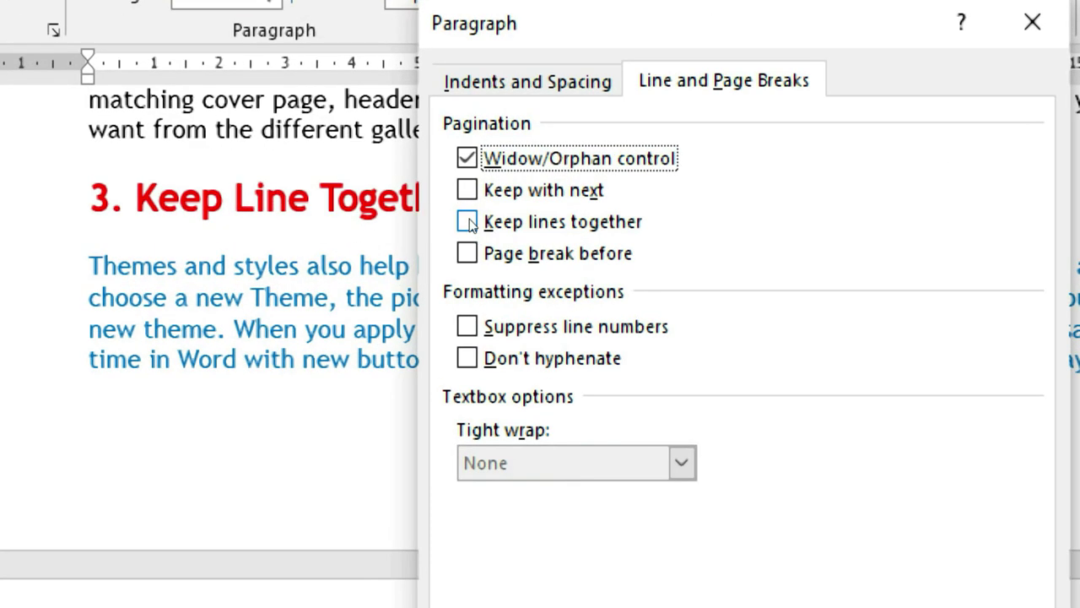
pyautogui.click(468, 222)
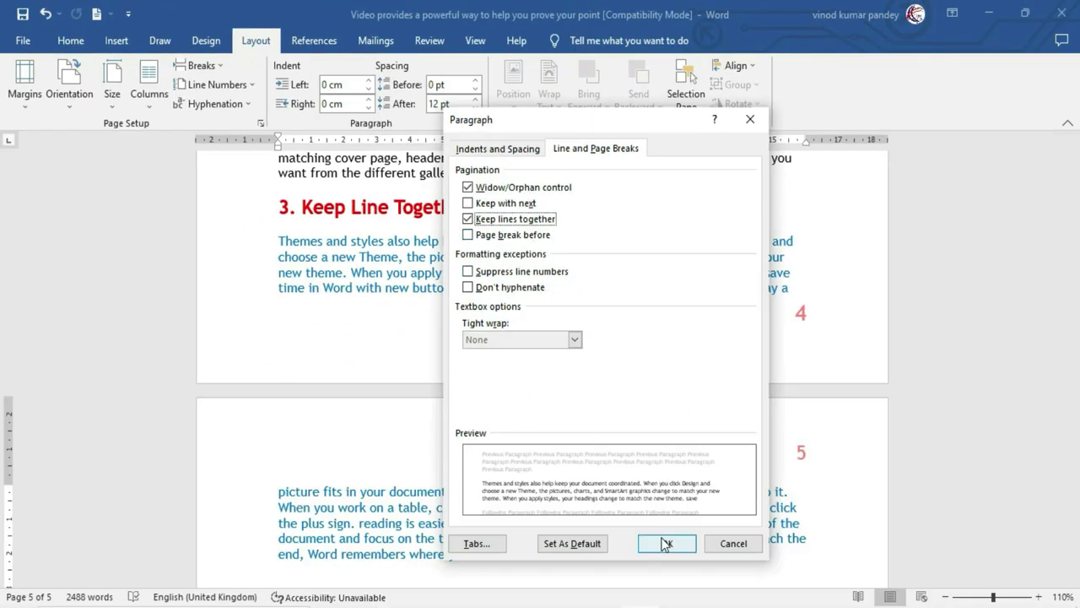
pyautogui.click(666, 544)
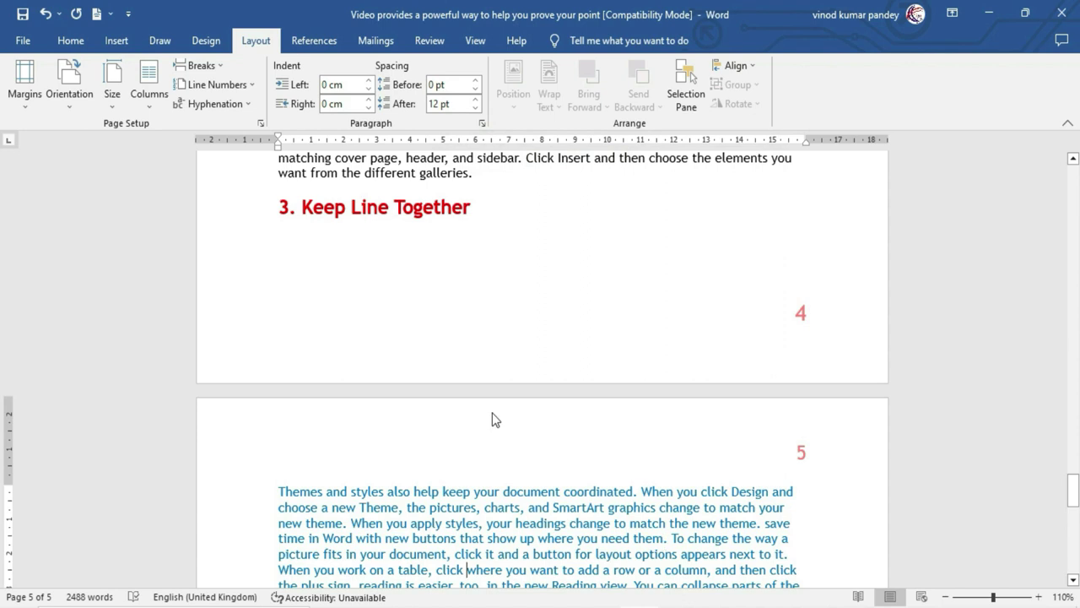
# - Apply Page break before to the 5. Page Break Before heading so it starts page 6
pyautogui.scroll(-4, 439, 487)
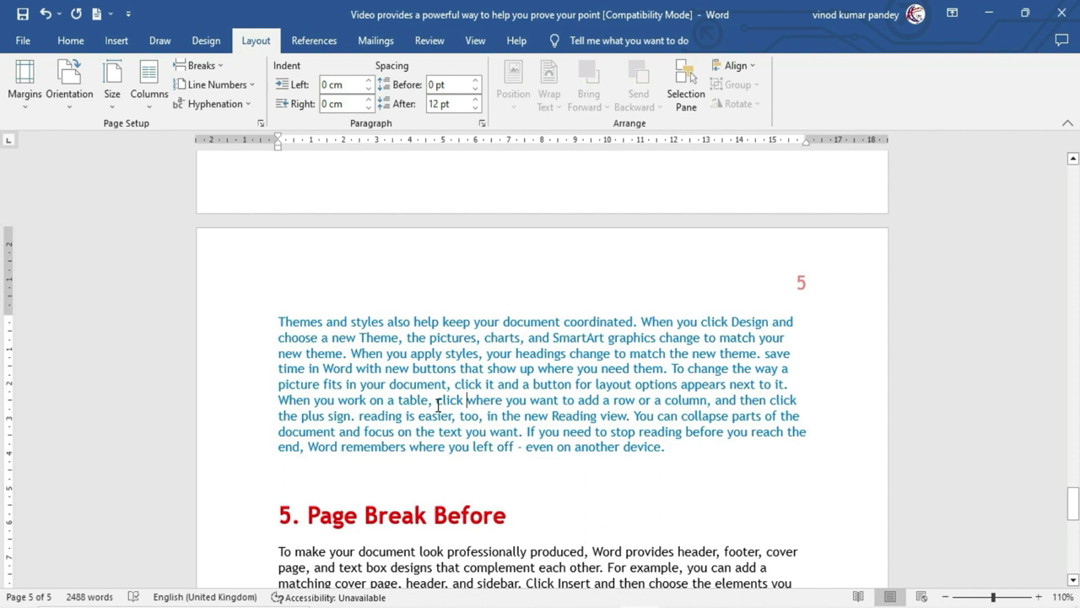
pyautogui.scroll(-3, 438, 406)
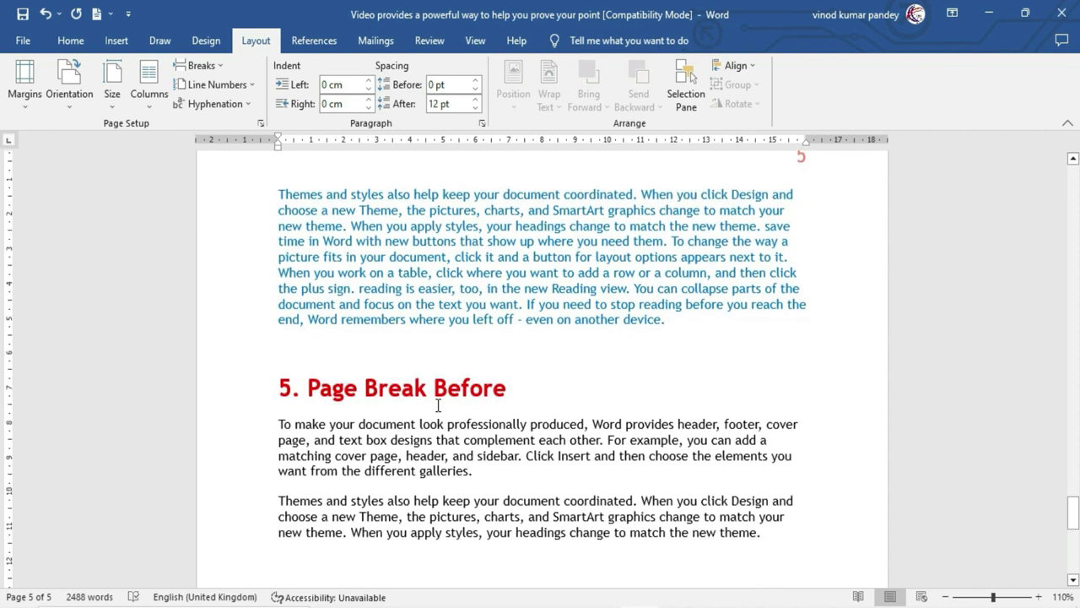
pyautogui.scroll(-1, 438, 405)
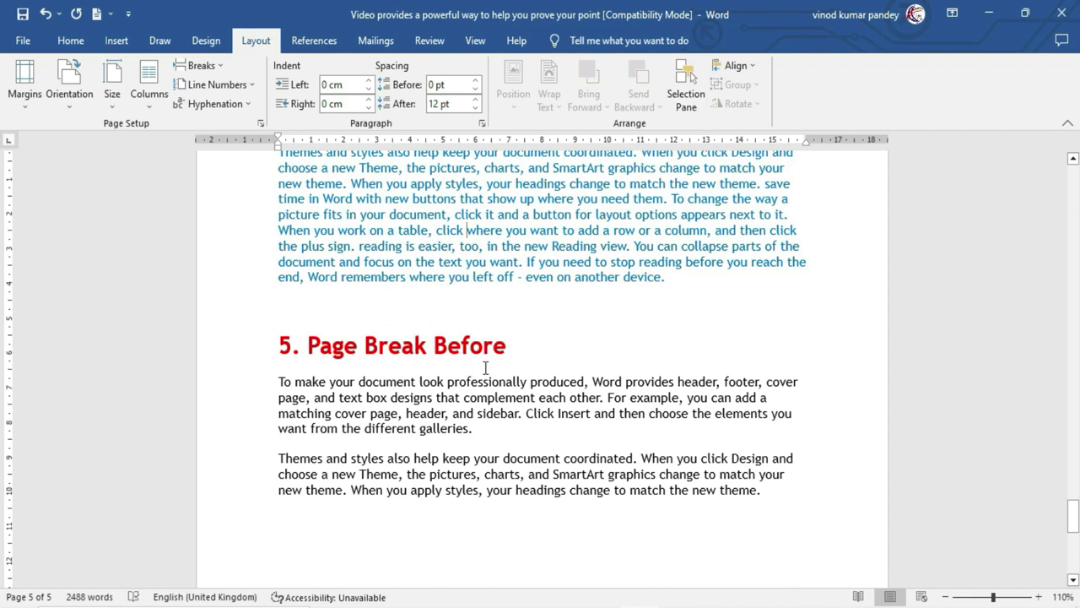
pyautogui.click(298, 305)
pyautogui.press('Down')
pyautogui.scroll(-3, 443, 343)
pyautogui.scroll(-2, 443, 343)
pyautogui.scroll(3, 443, 343)
pyautogui.scroll(2, 443, 343)
pyautogui.click(405, 354)
pyautogui.click(482, 123)
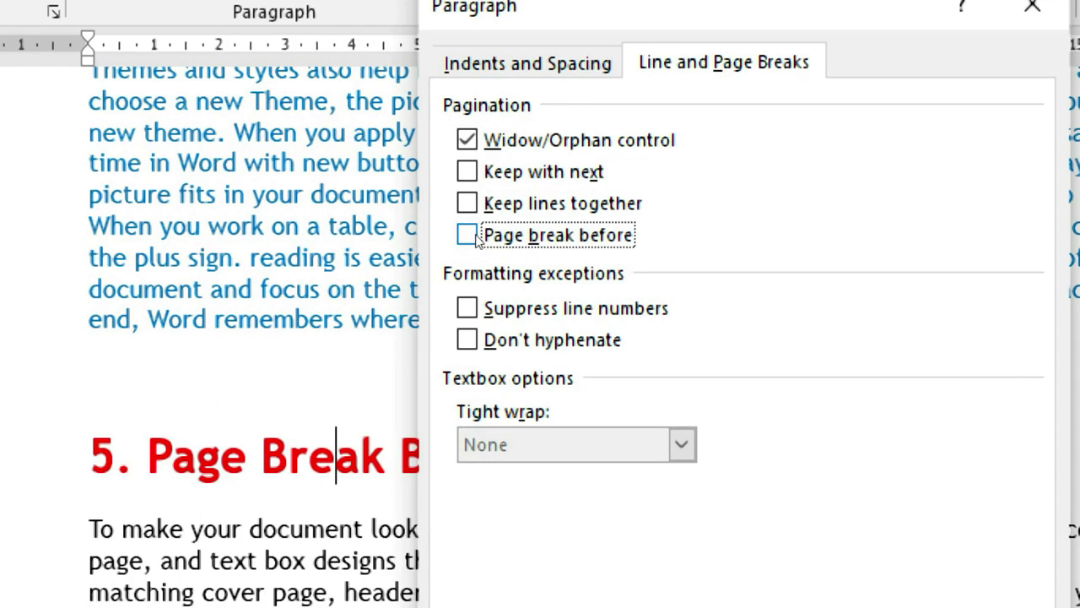
pyautogui.click(466, 237)
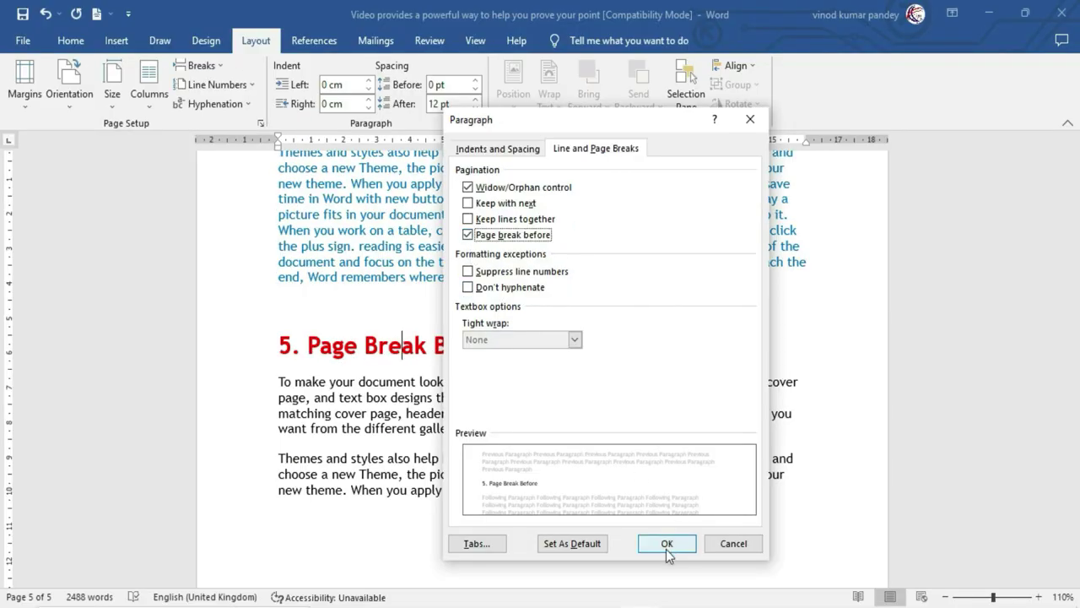
pyautogui.click(667, 545)
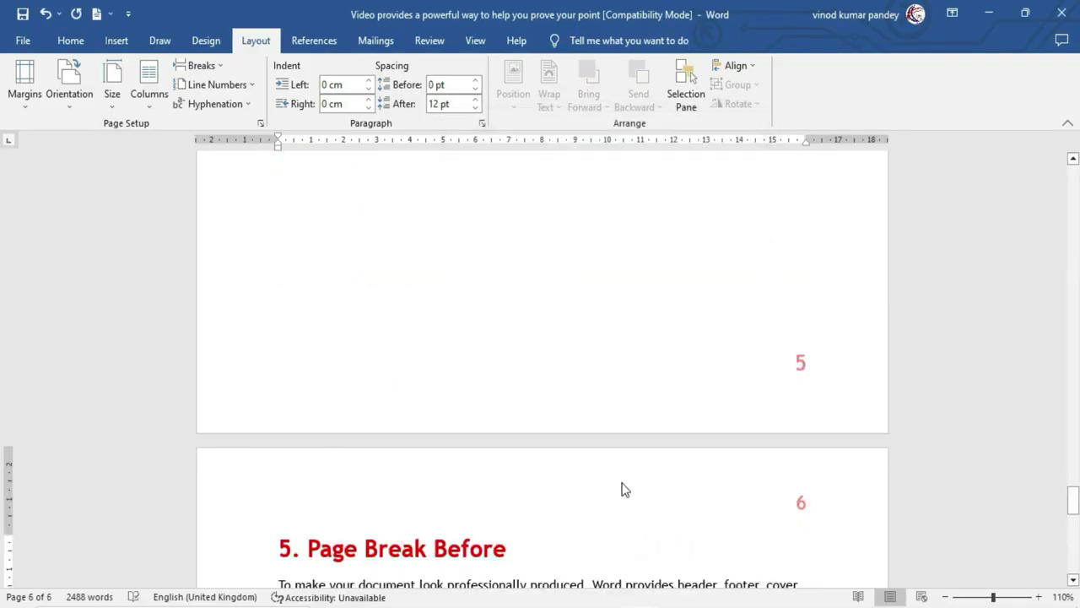
# - Switch the view to Multiple Pages to show pages 4–6 side by side
pyautogui.scroll(5, 623, 485)
pyautogui.scroll(5, 622, 483)
pyautogui.scroll(1, 622, 483)
pyautogui.scroll(-4, 617, 369)
pyautogui.scroll(-5, 617, 368)
pyautogui.scroll(-5, 617, 368)
pyautogui.scroll(-4, 617, 369)
pyautogui.scroll(1, 371, 366)
pyautogui.scroll(1, 338, 309)
pyautogui.scroll(-1, 422, 417)
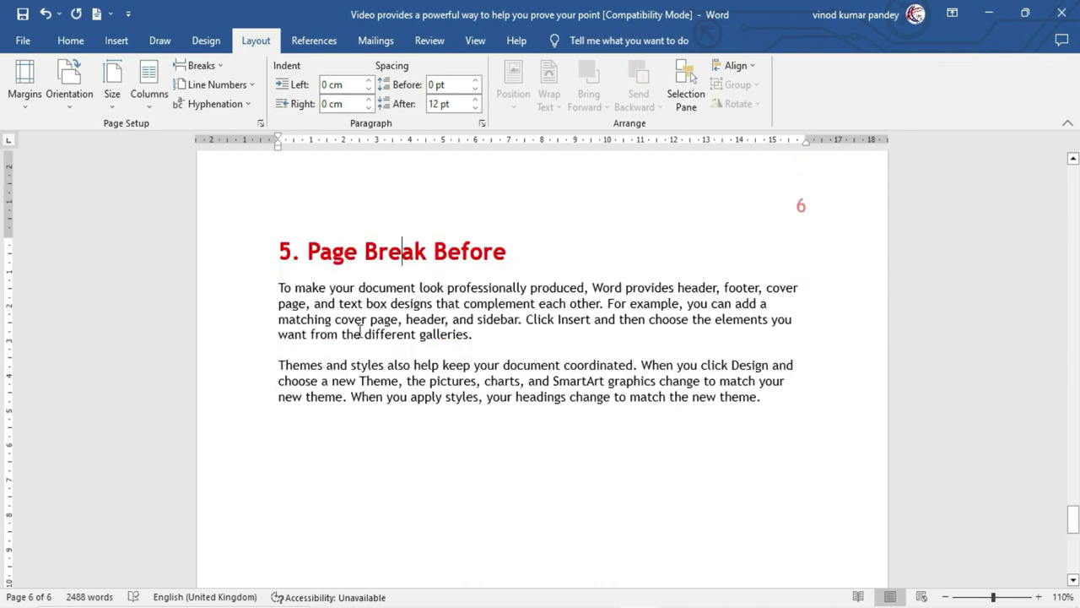
pyautogui.scroll(4, 501, 442)
pyautogui.scroll(3, 500, 442)
pyautogui.scroll(3, 500, 442)
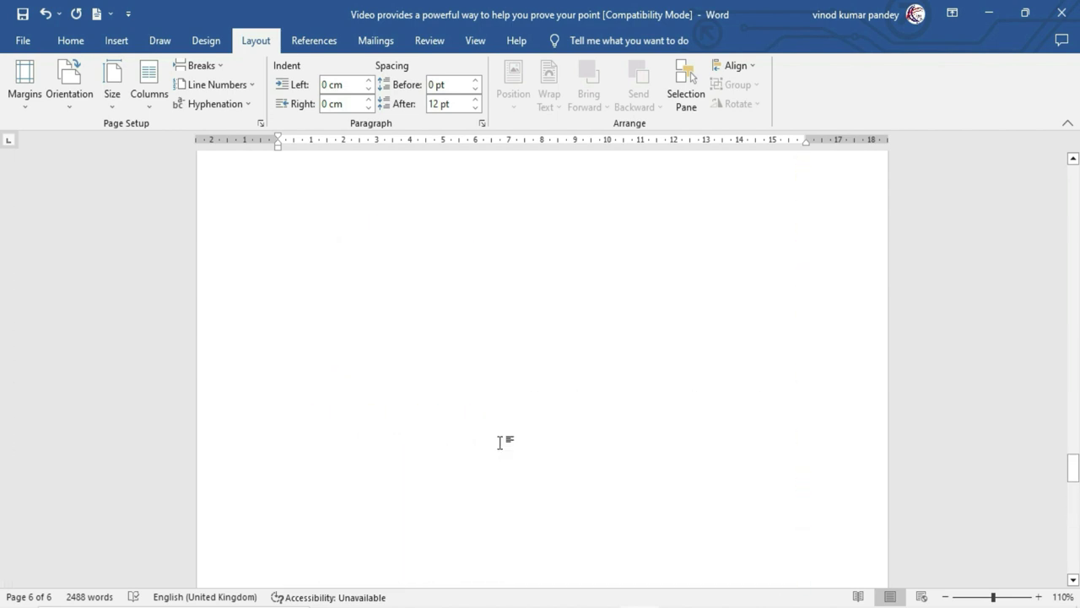
pyautogui.scroll(1, 499, 441)
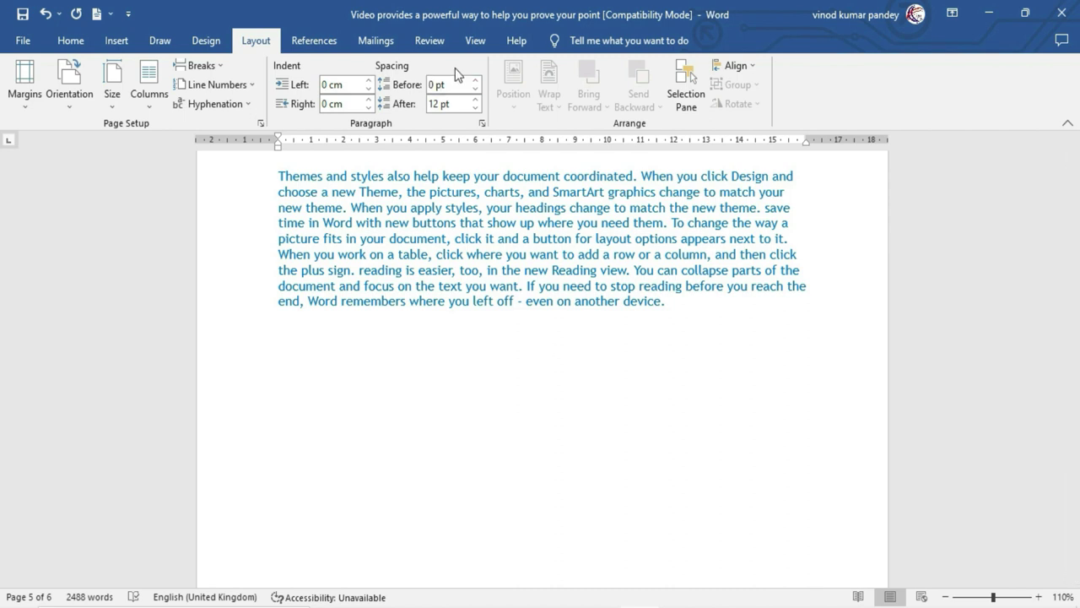
pyautogui.click(475, 43)
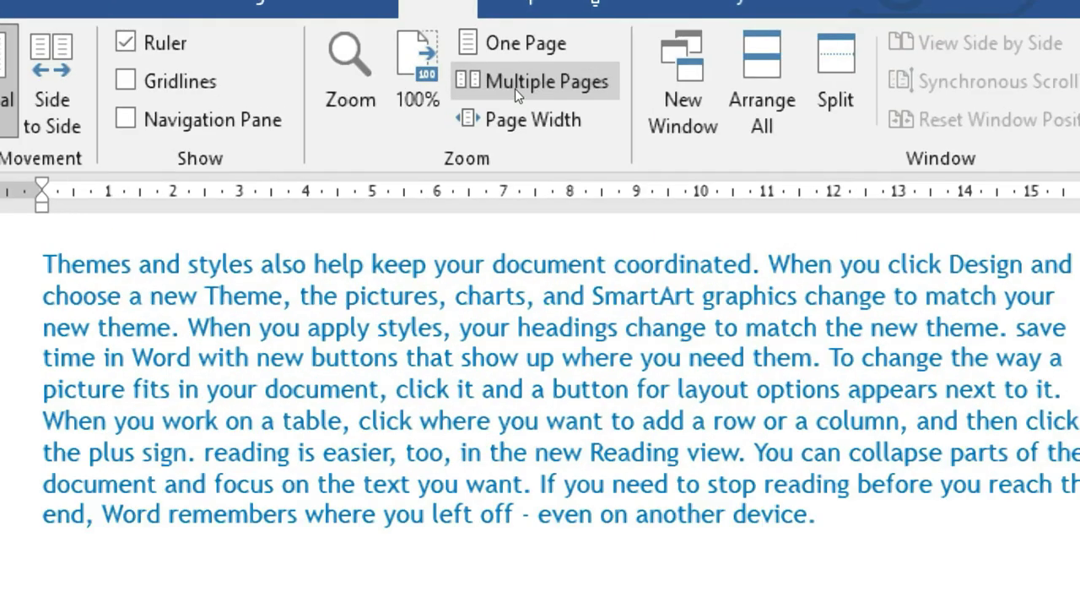
pyautogui.click(514, 89)
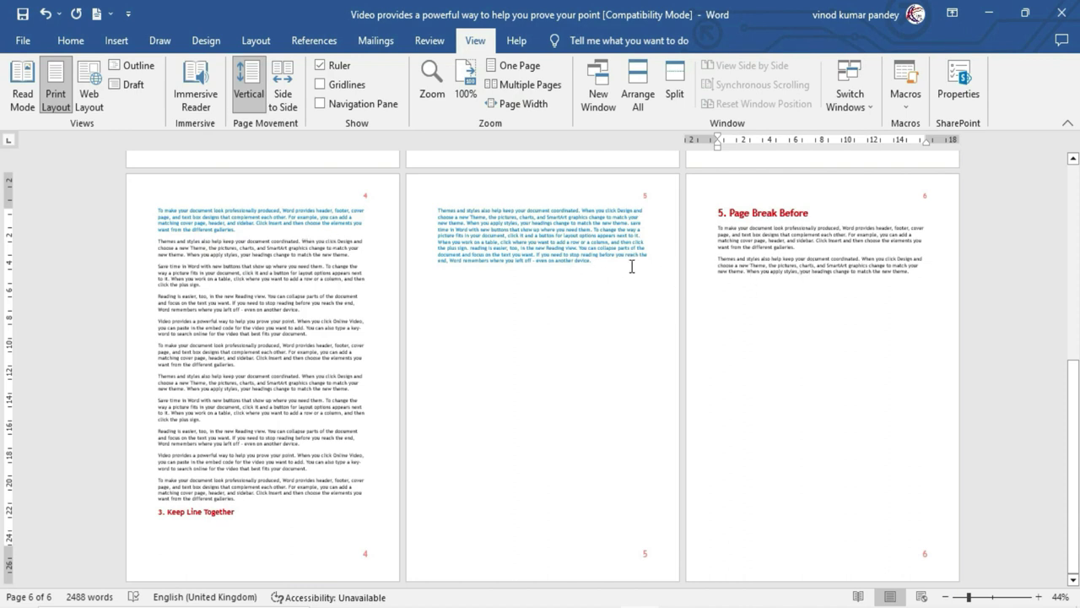
# - Delete the page 6 heading and text, then paste them back
pyautogui.moveTo(912, 273); pyautogui.dragTo(819, 250)
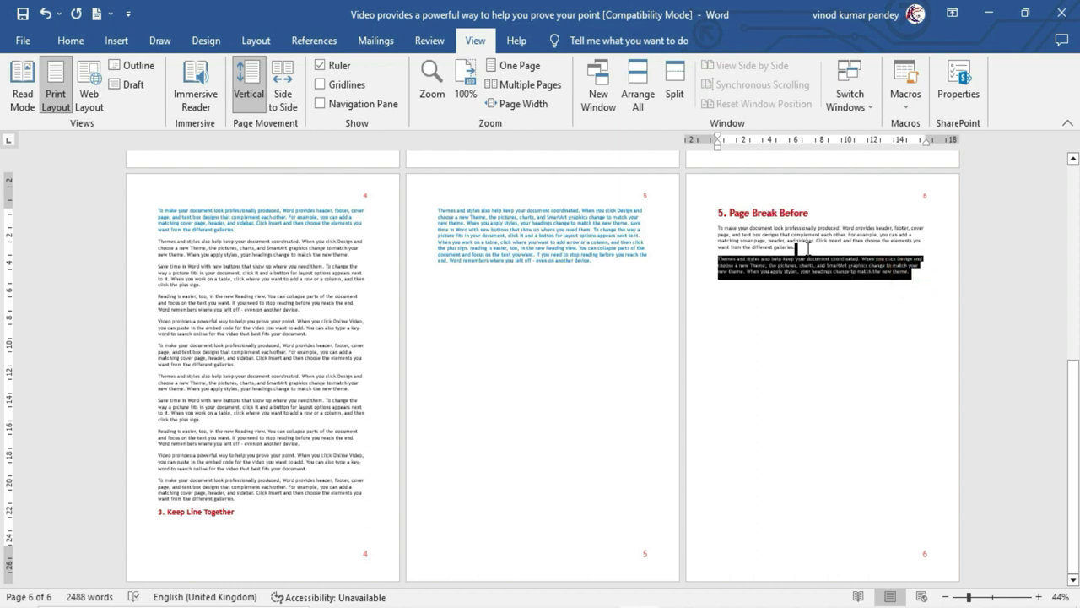
pyautogui.moveTo(808, 250); pyautogui.dragTo(709, 212)
pyautogui.hotkey('ctrl', 'c')
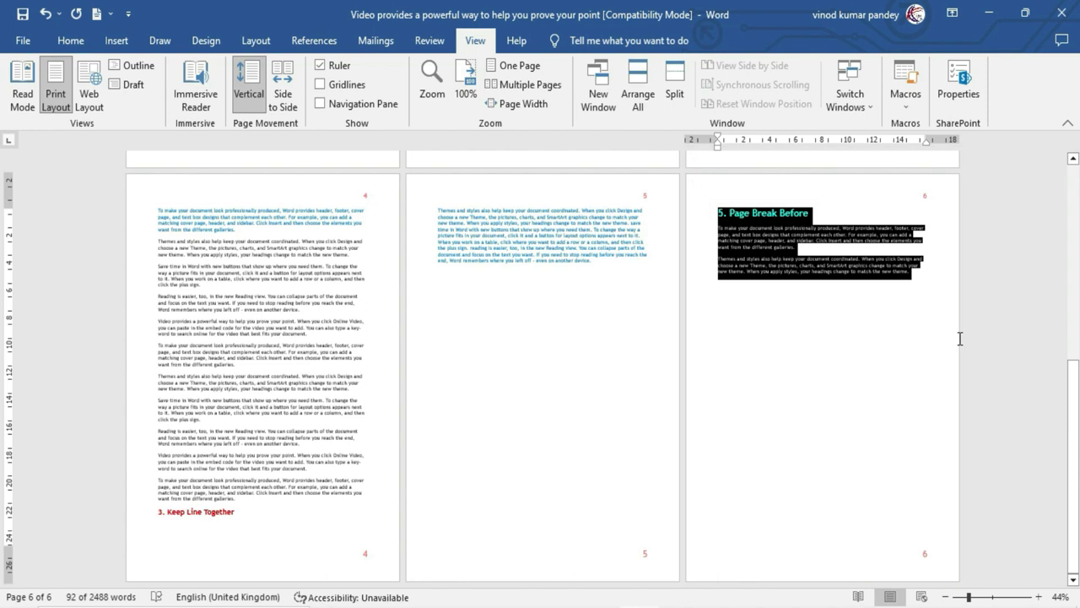
pyautogui.press('Delete')
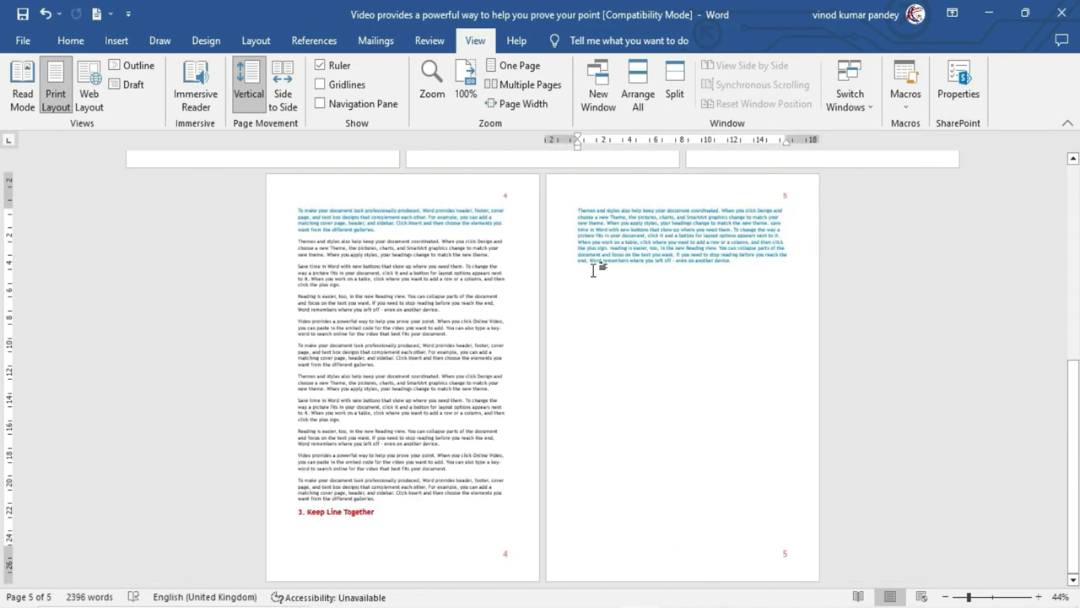
pyautogui.hotkey('ctrl', 'v')
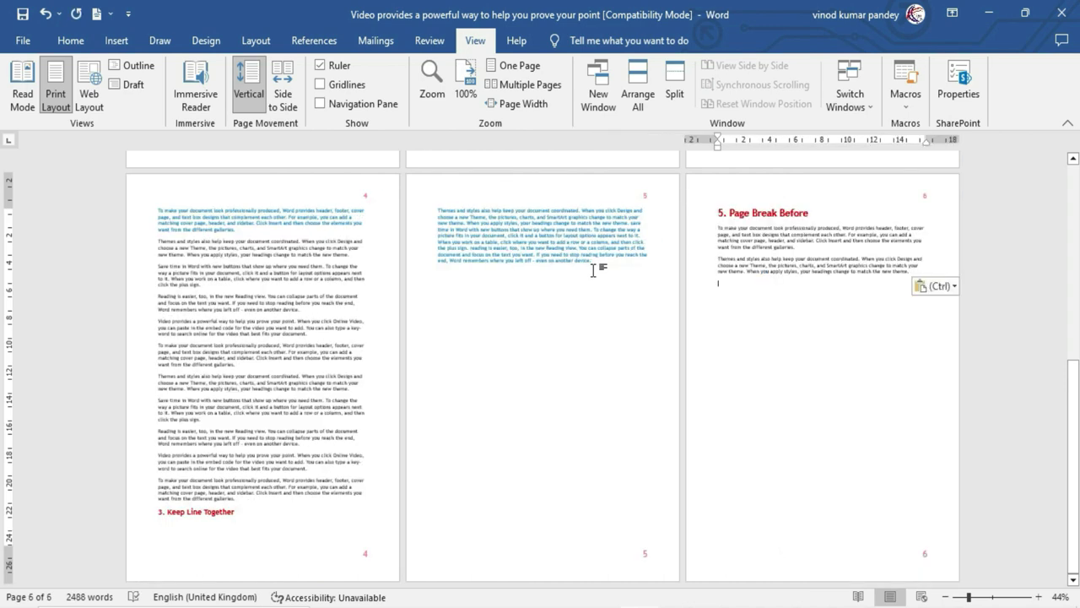
# - Add new lines with test text 'gjgjgj' and 'fhf' below page 5's text
pyautogui.click(447, 275)
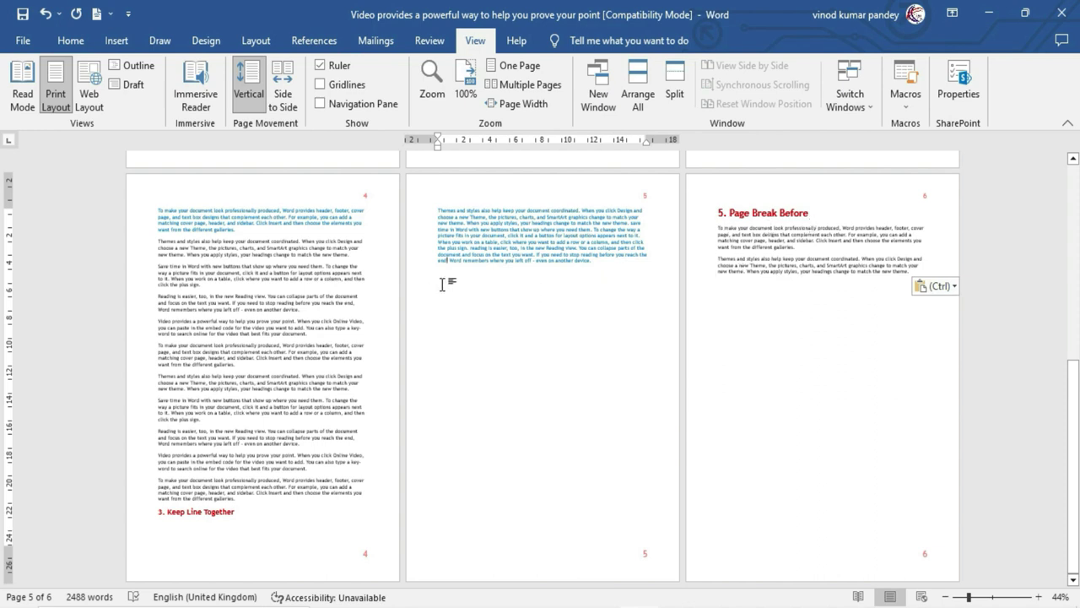
pyautogui.click(605, 265)
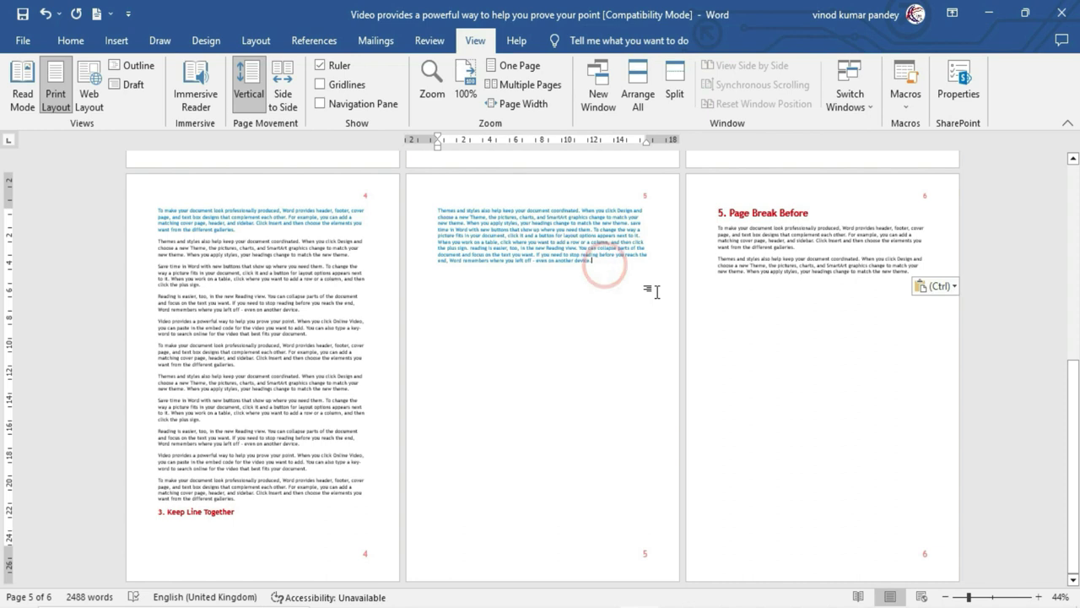
pyautogui.press('Return')
pyautogui.write('fghjhj')
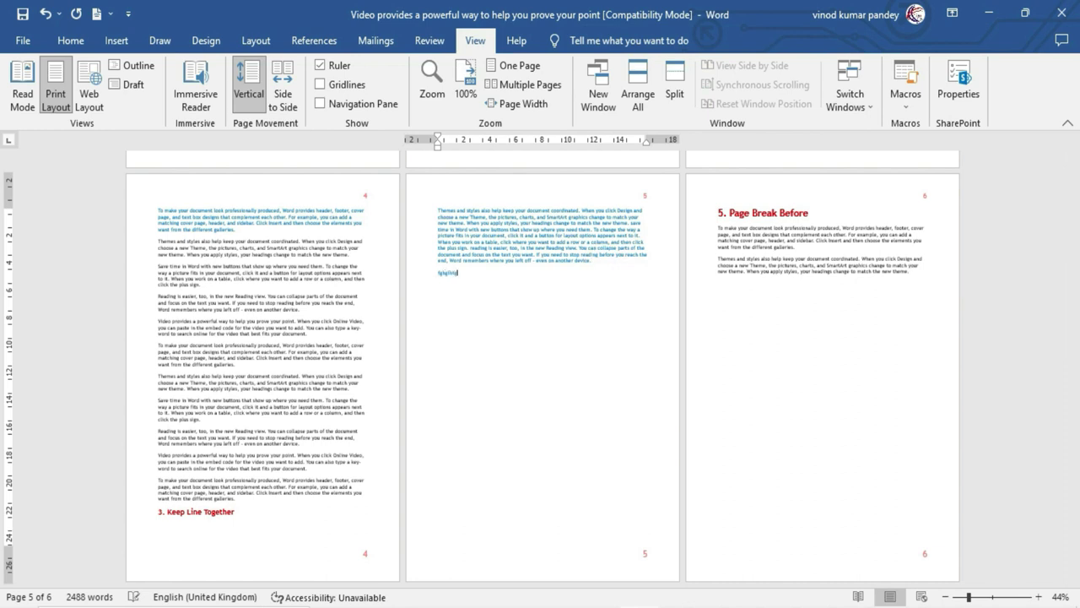
pyautogui.press('Return')
pyautogui.write('gjgjgj')
pyautogui.press('Return')
pyautogui.write('fhf')
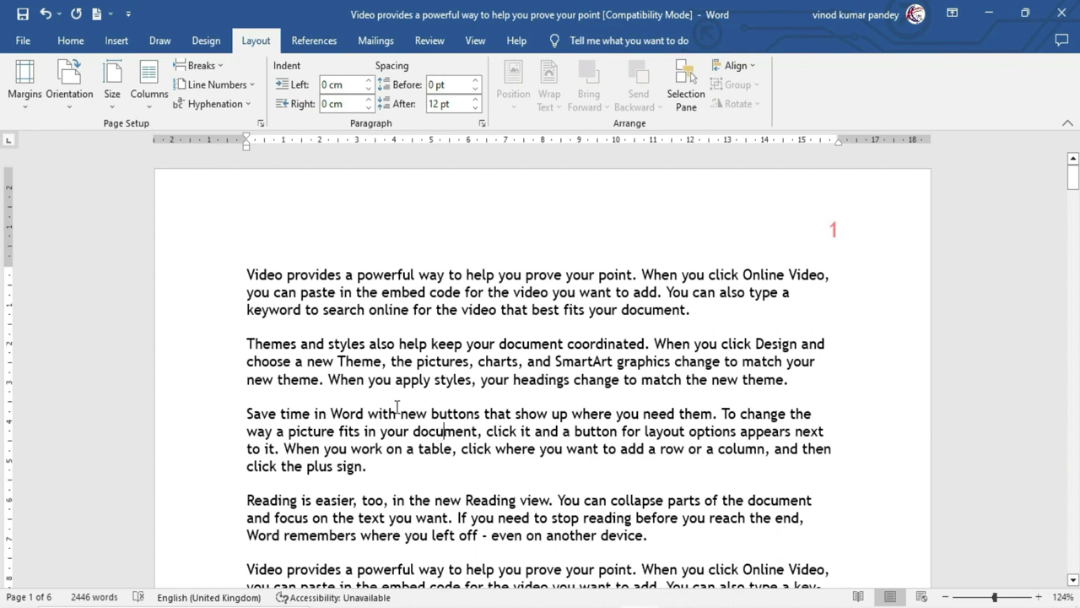
# - Apply Continuous line numbering to the whole document from the Layout tab
pyautogui.click(481, 122)
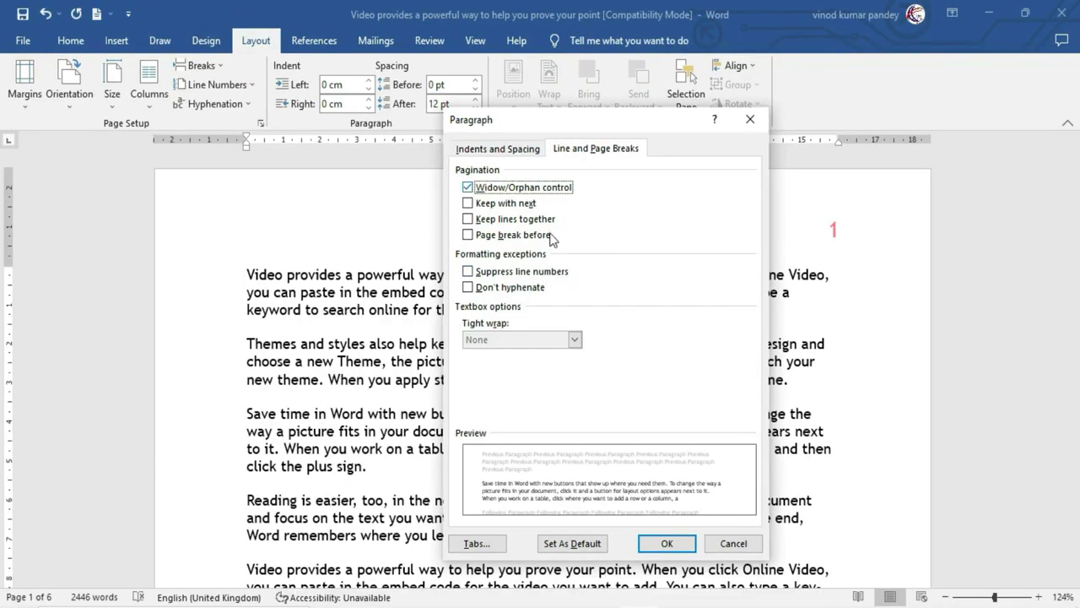
pyautogui.click(732, 543)
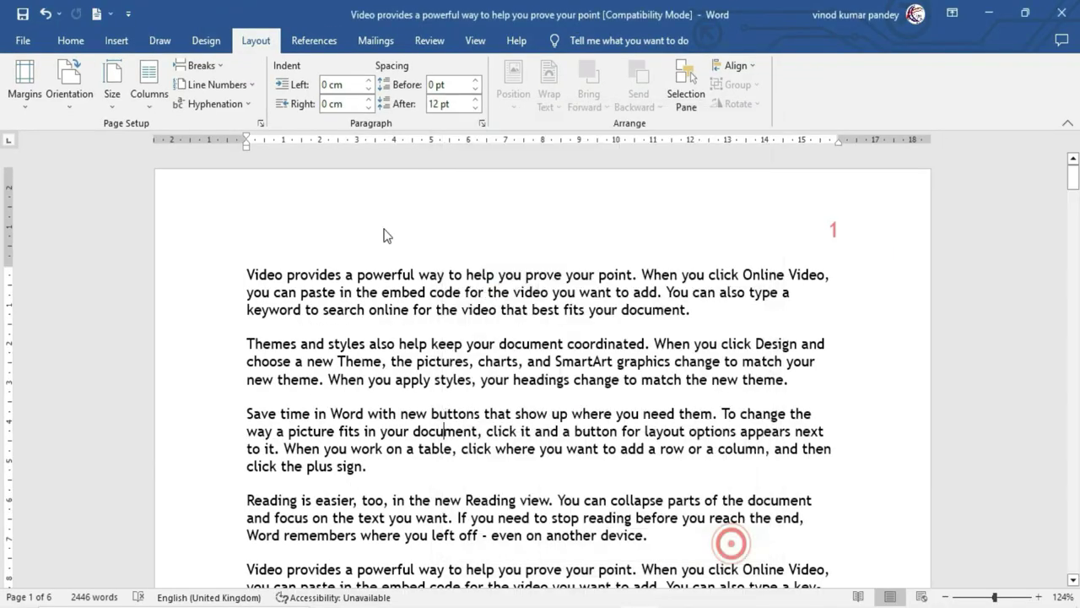
pyautogui.click(342, 385)
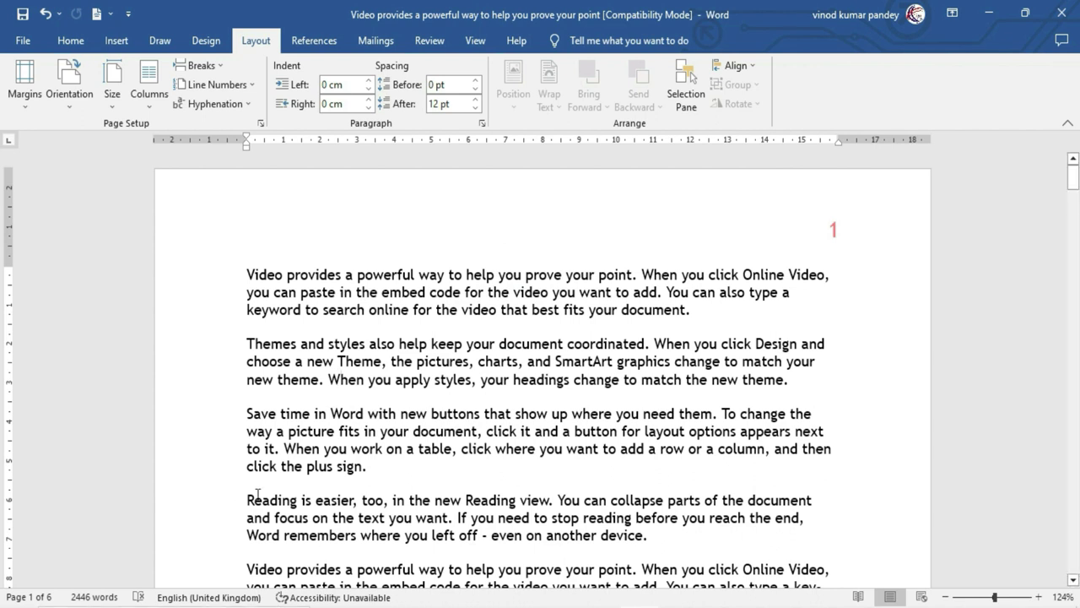
pyautogui.click(254, 87)
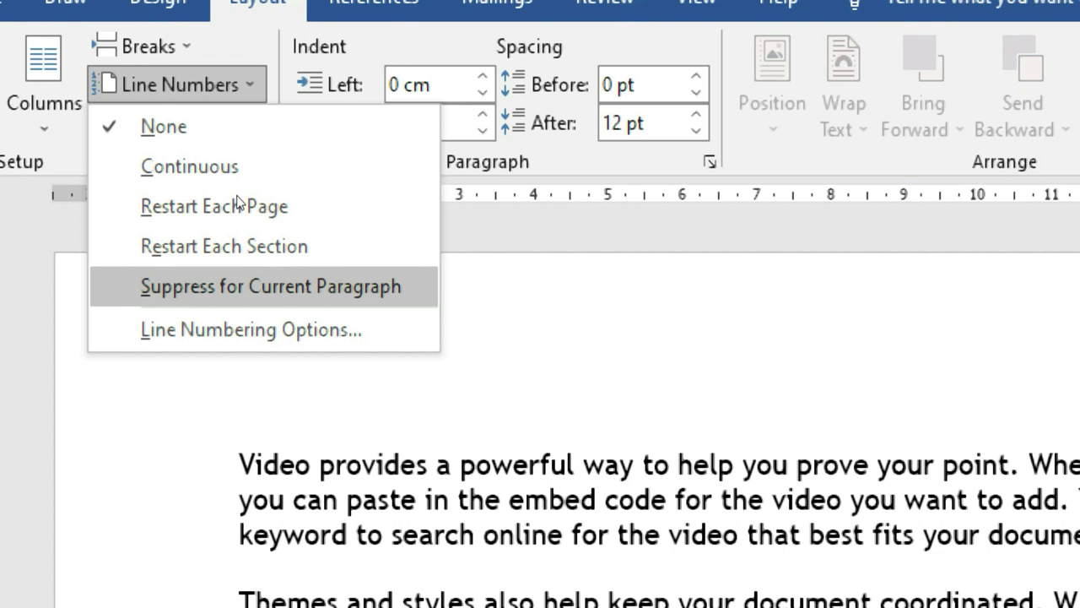
pyautogui.click(221, 165)
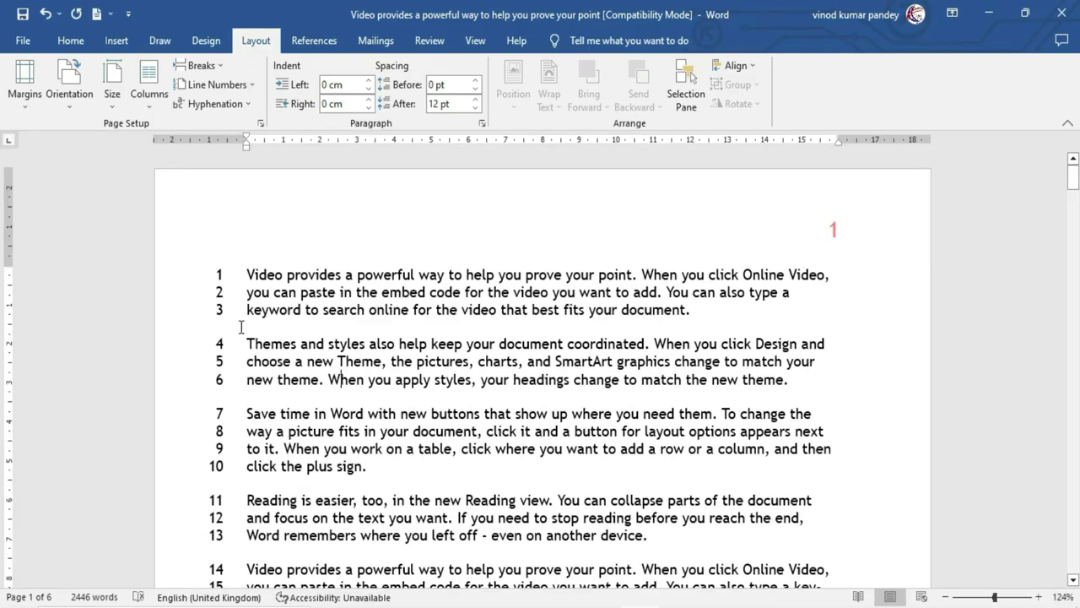
# - Scroll through the pages to check the numbering, then click in the second paragraph
pyautogui.scroll(-2, 299, 293)
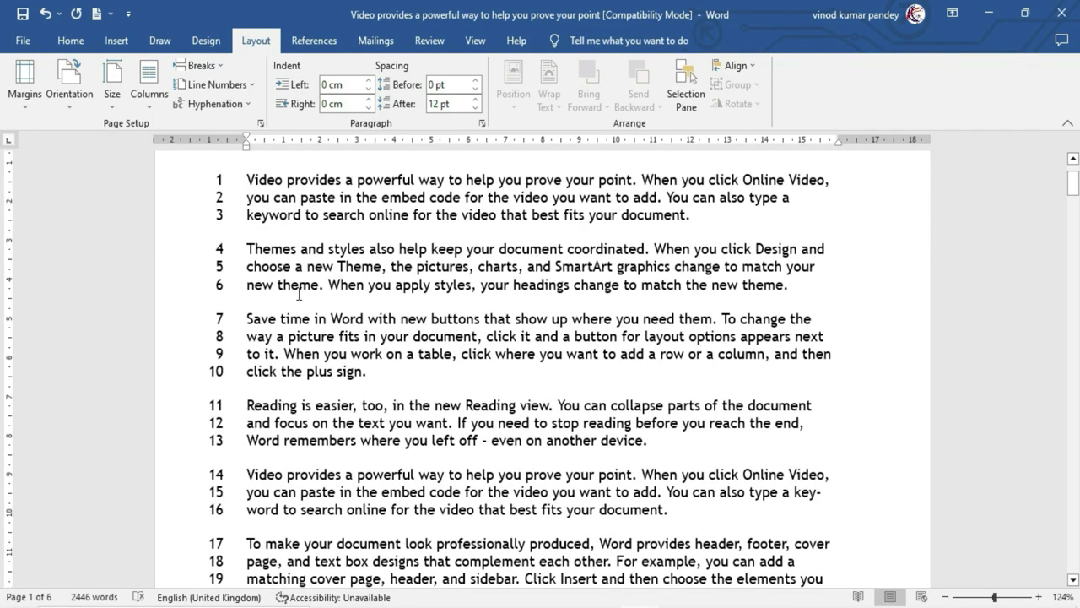
pyautogui.scroll(-4, 299, 294)
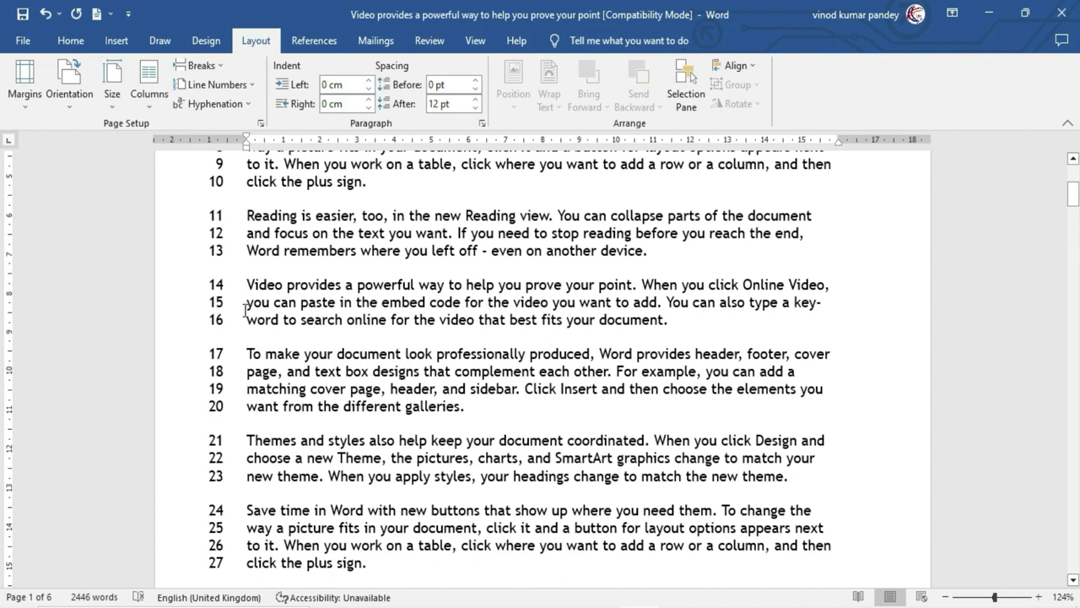
pyautogui.scroll(5, 245, 304)
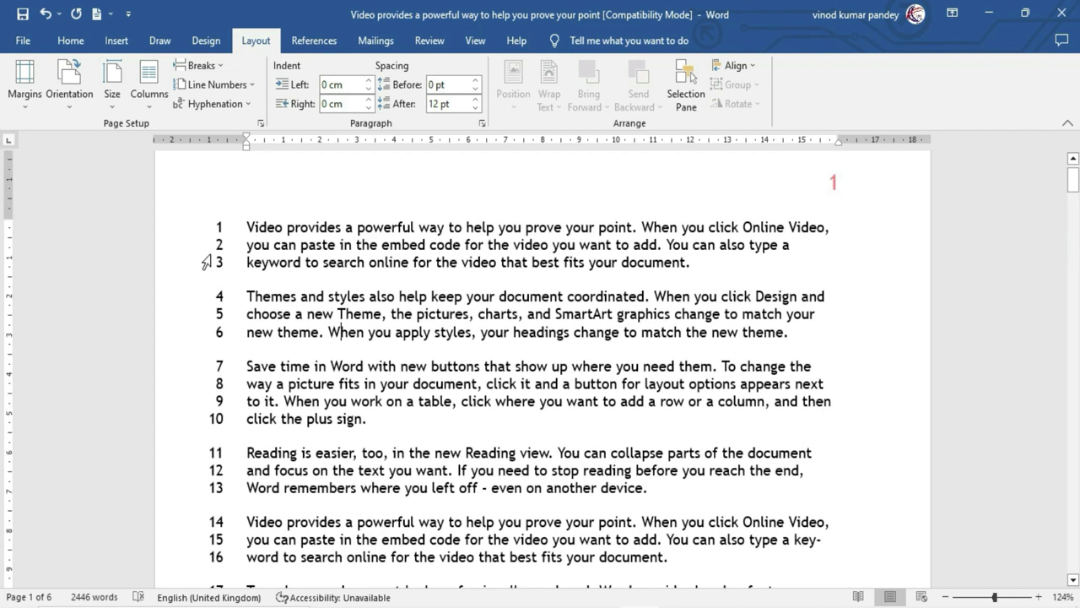
pyautogui.scroll(-20, 244, 354)
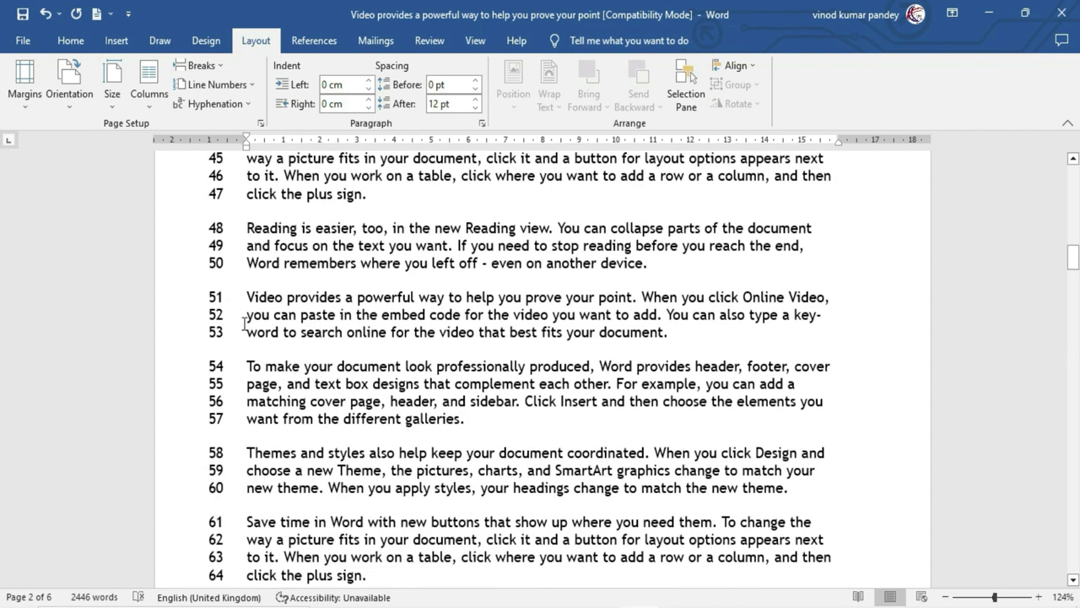
pyautogui.scroll(-7, 244, 354)
pyautogui.scroll(-5, 244, 354)
pyautogui.scroll(-5, 245, 348)
pyautogui.scroll(-5, 245, 347)
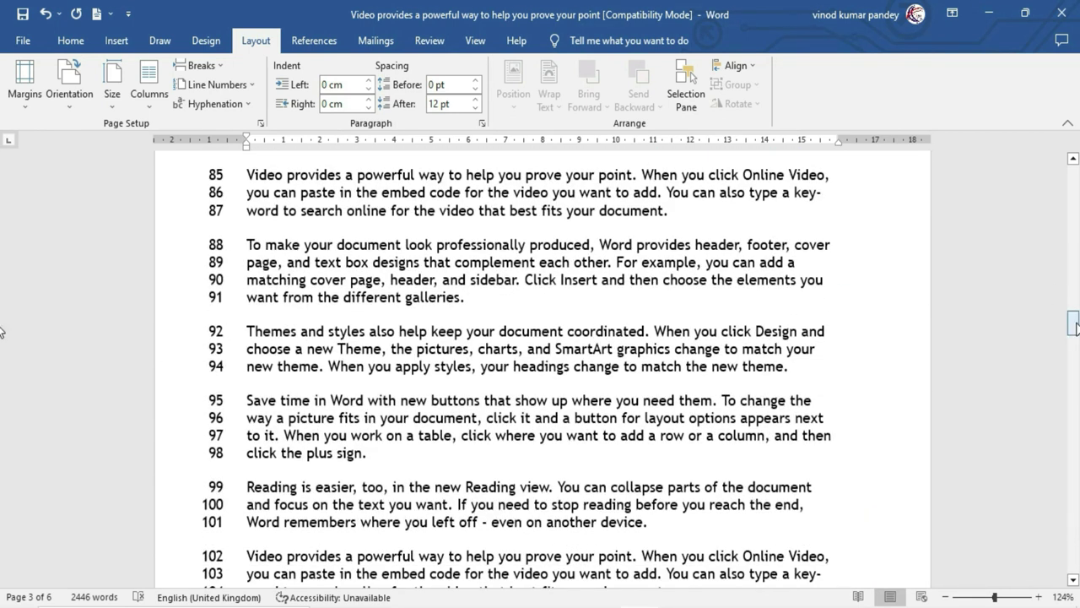
pyautogui.moveTo(1073, 323); pyautogui.dragTo(1072, 165)
pyautogui.click(304, 363)
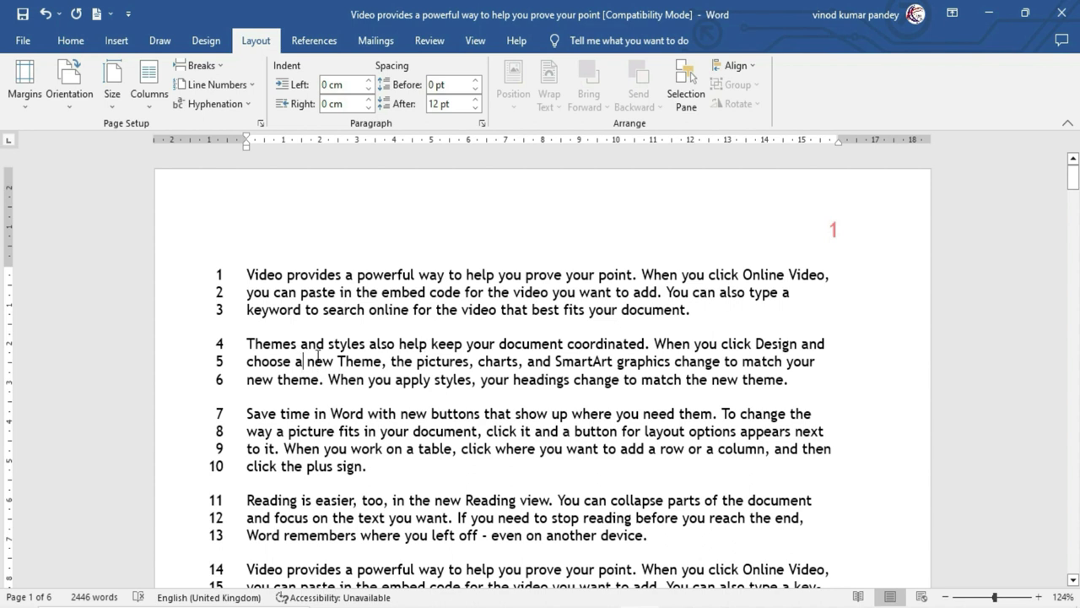
# - Suppress line numbers for the Themes and styles paragraph so numbering resumes at 4
pyautogui.click(371, 348)
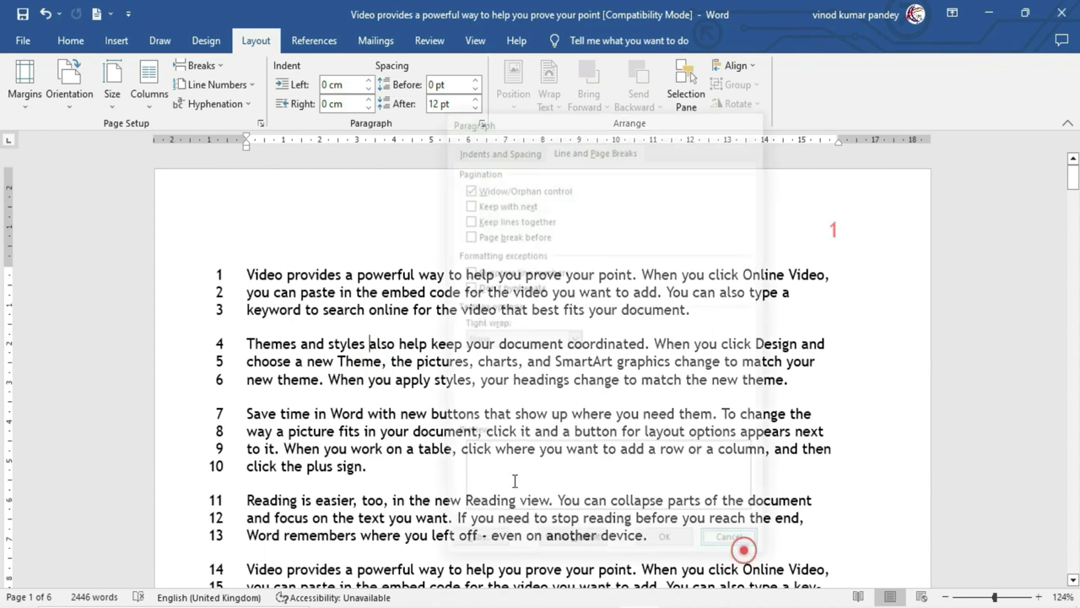
pyautogui.click(482, 125)
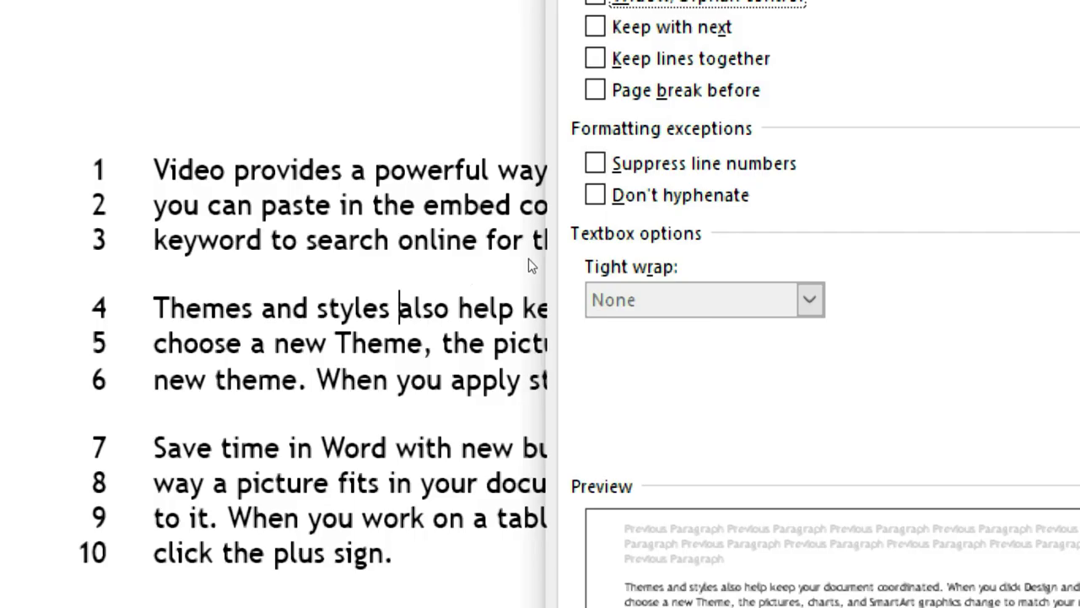
pyautogui.click(468, 273)
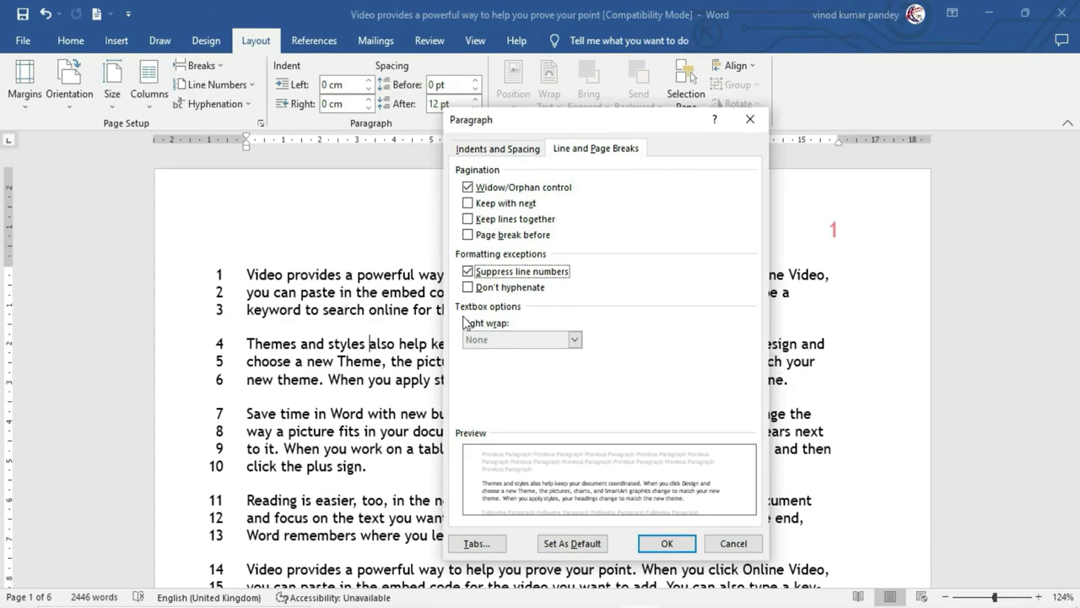
pyautogui.click(661, 544)
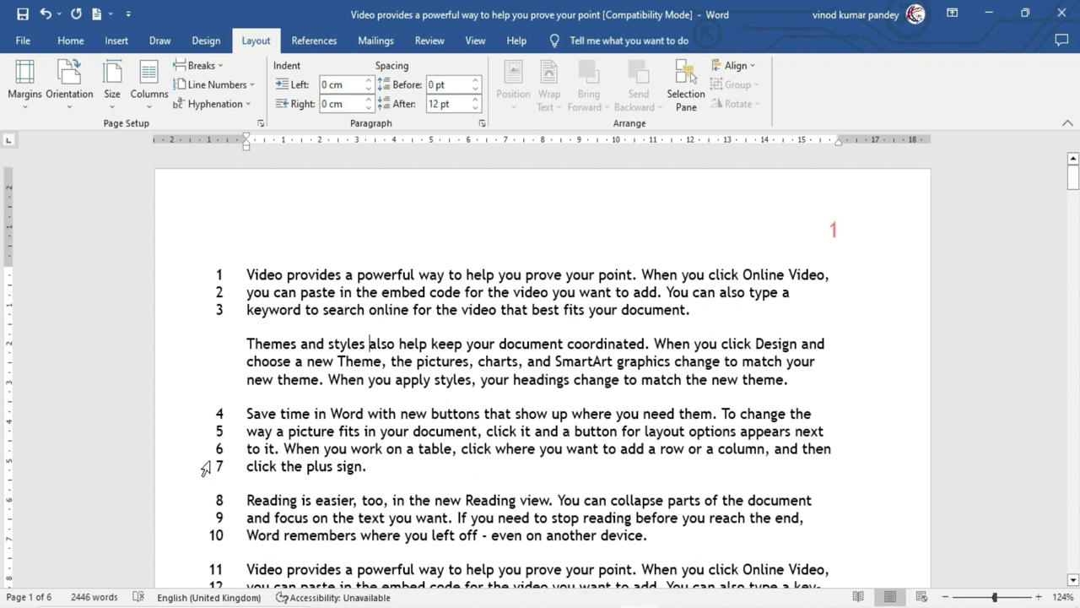
# - Set Line Numbers to None for the whole document
pyautogui.click(328, 341)
pyautogui.click(217, 84)
pyautogui.click(217, 104)
# - Review the paragraph's Line and Page Breaks settings without changes and select all text
pyautogui.click(482, 123)
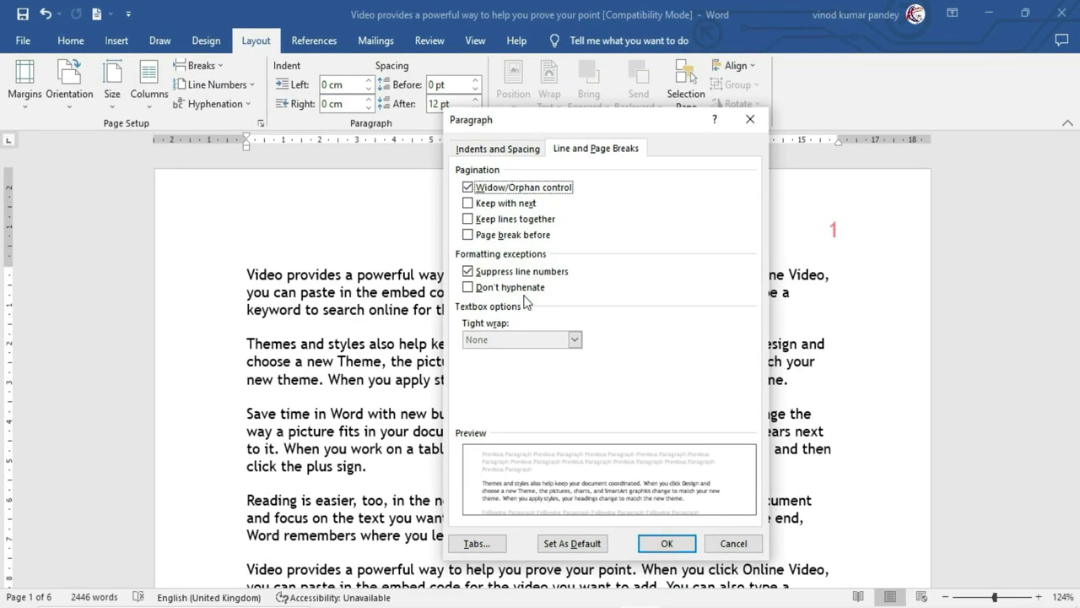
pyautogui.press('Return')
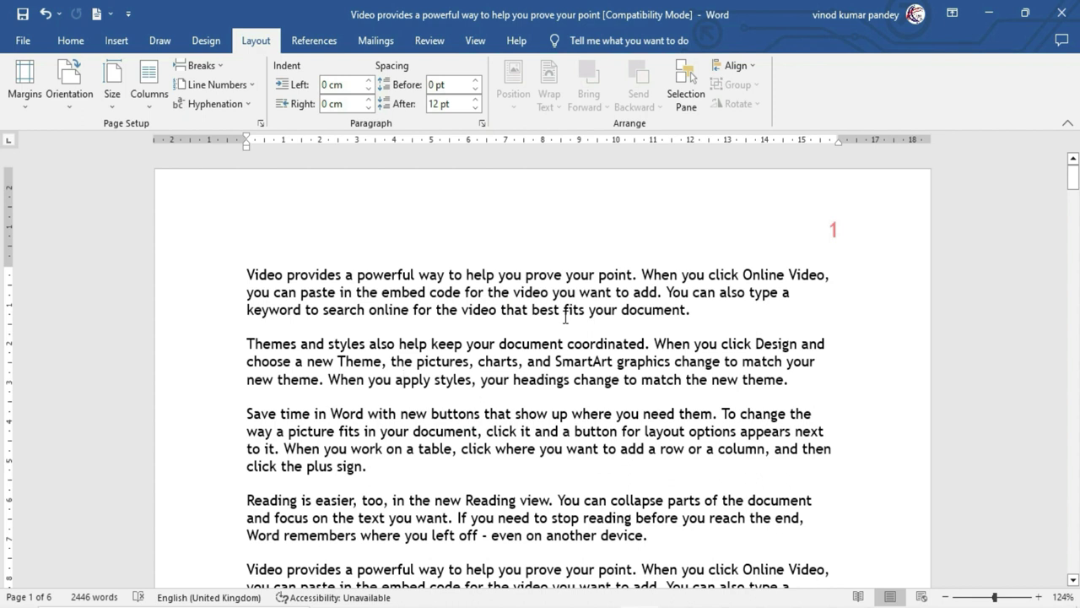
pyautogui.hotkey('ctrl', 'a')
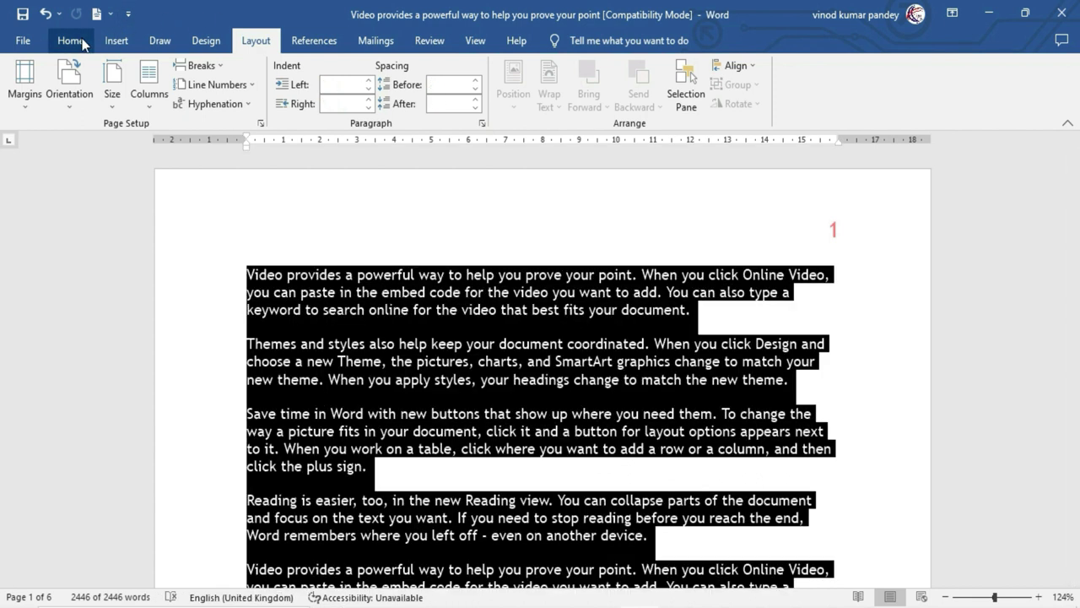
# - Justify all the selected text in the document
pyautogui.click(70, 41)
pyautogui.click(437, 97)
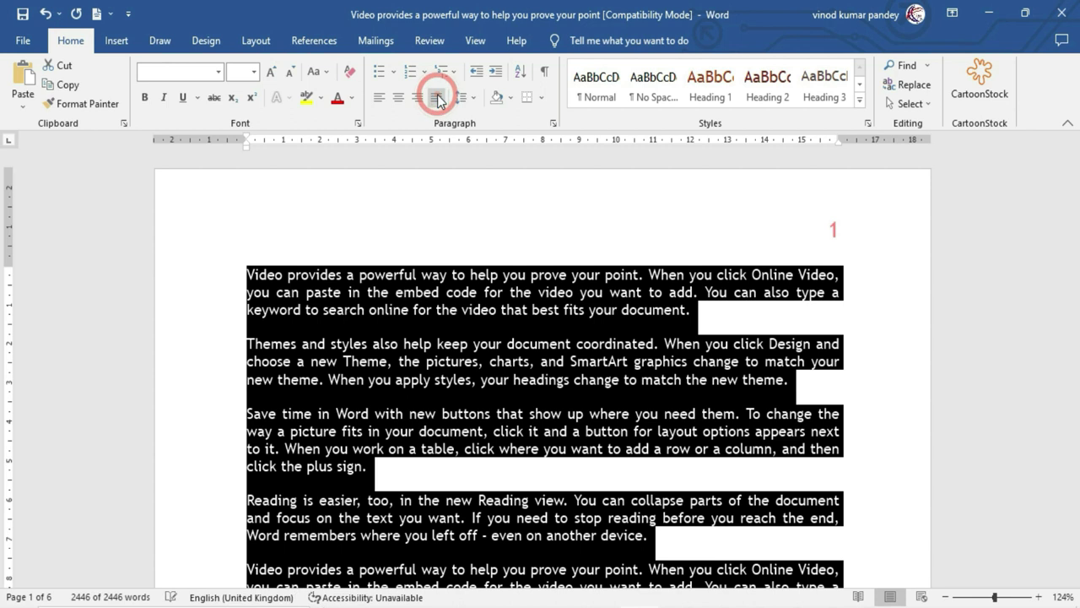
pyautogui.click(477, 292)
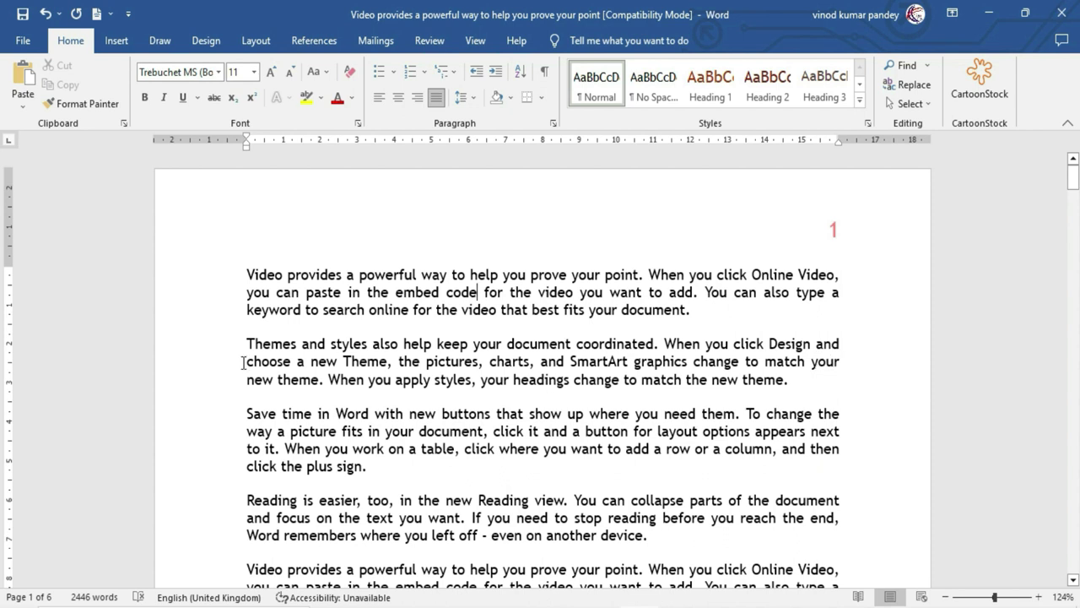
# - Check the justified line starts through the document, then select all text again
pyautogui.moveTo(247, 379); pyautogui.dragTo(282, 381)
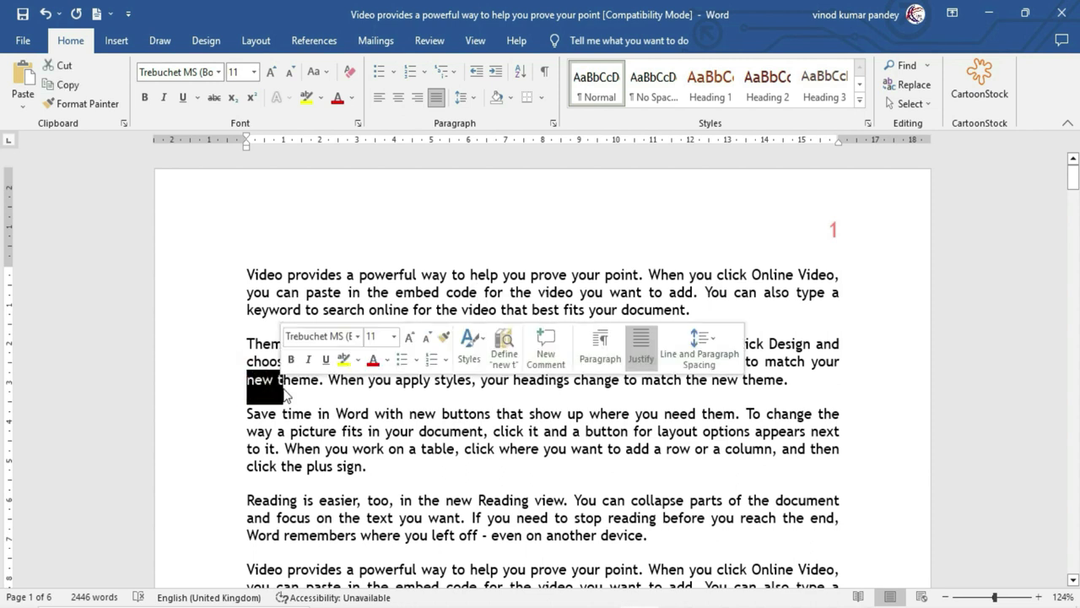
pyautogui.click(399, 432)
pyautogui.scroll(-5, 569, 385)
pyautogui.scroll(3, 569, 385)
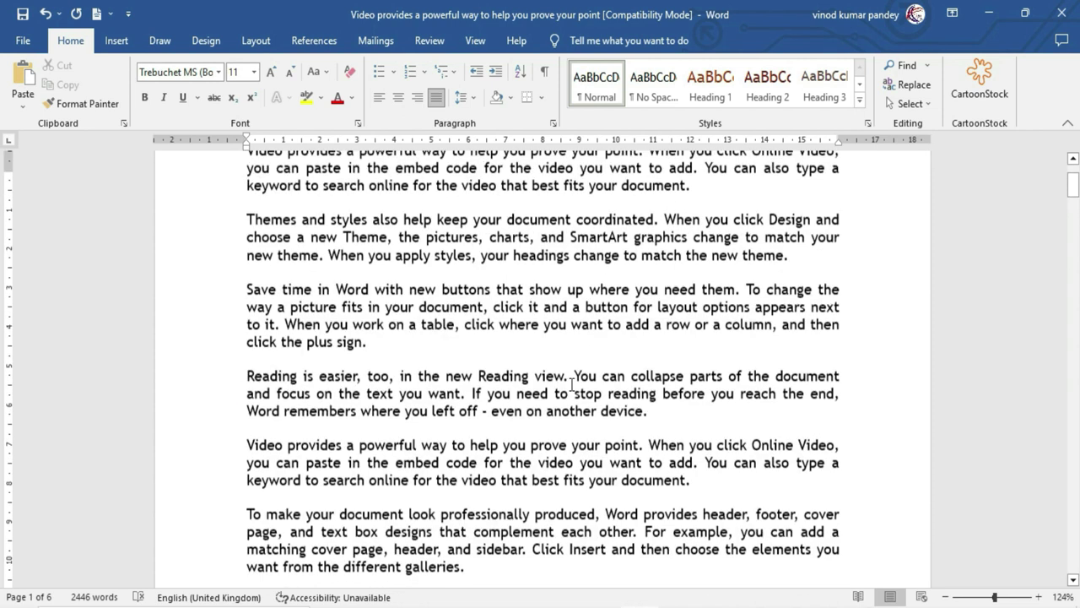
pyautogui.scroll(-5, 572, 384)
pyautogui.scroll(1, 572, 384)
pyautogui.scroll(3, 572, 384)
pyautogui.scroll(2, 571, 384)
pyautogui.scroll(-1, 572, 385)
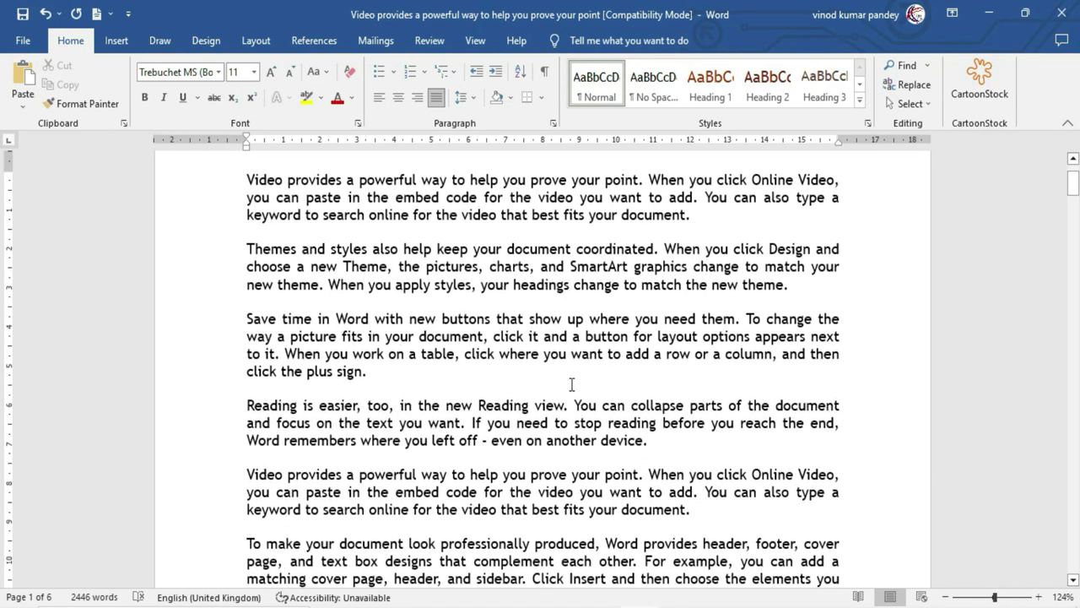
pyautogui.scroll(2, 572, 384)
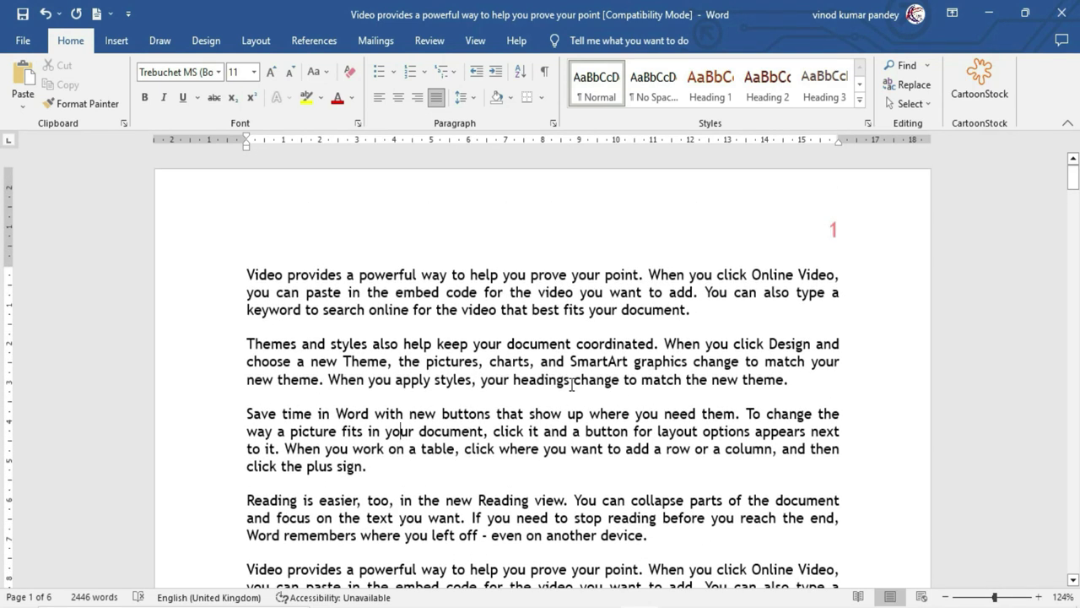
pyautogui.hotkey('ctrl', 'a')
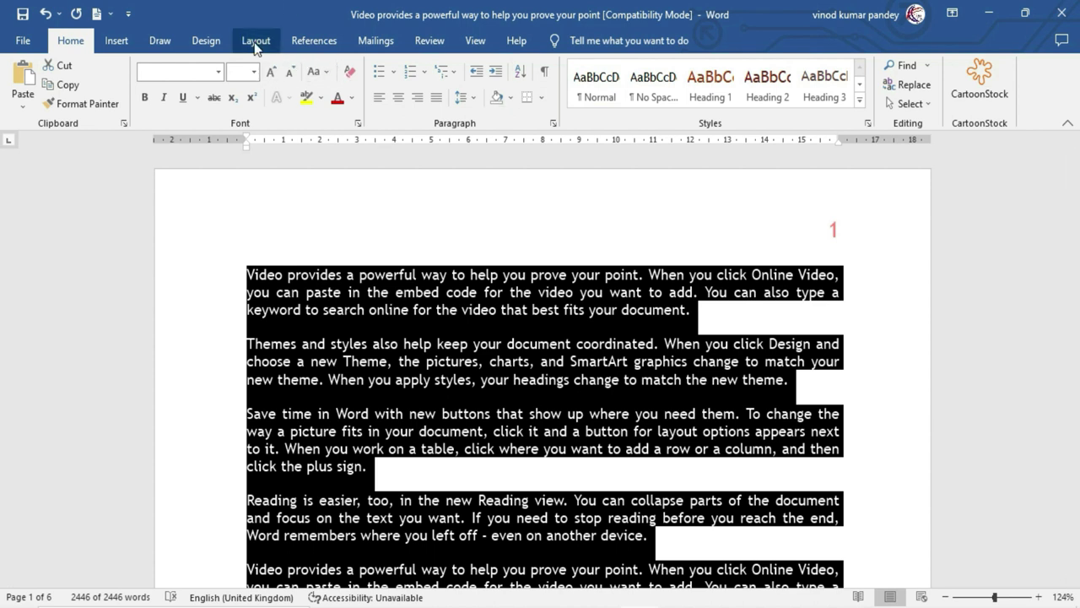
# - Set Hyphenation to Automatic from the Layout tab
pyautogui.click(255, 42)
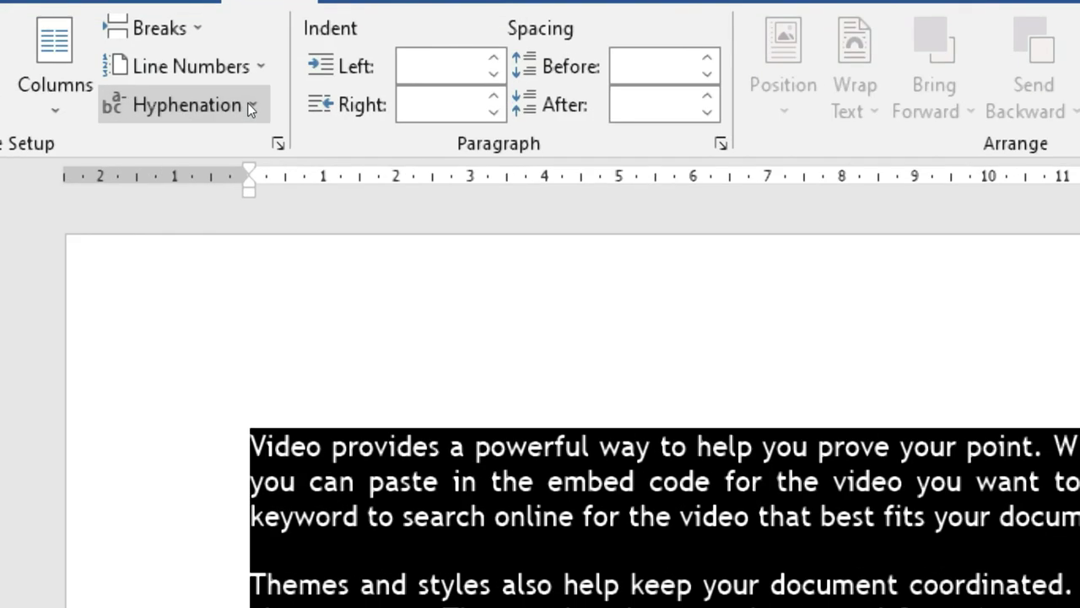
pyautogui.click(249, 106)
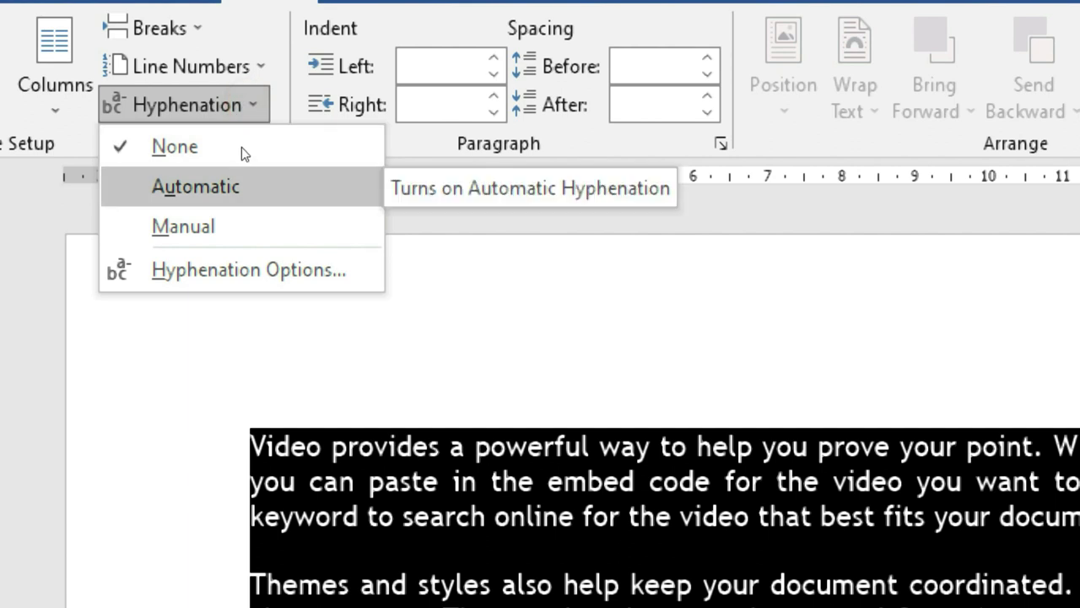
pyautogui.click(241, 147)
pyautogui.click(248, 105)
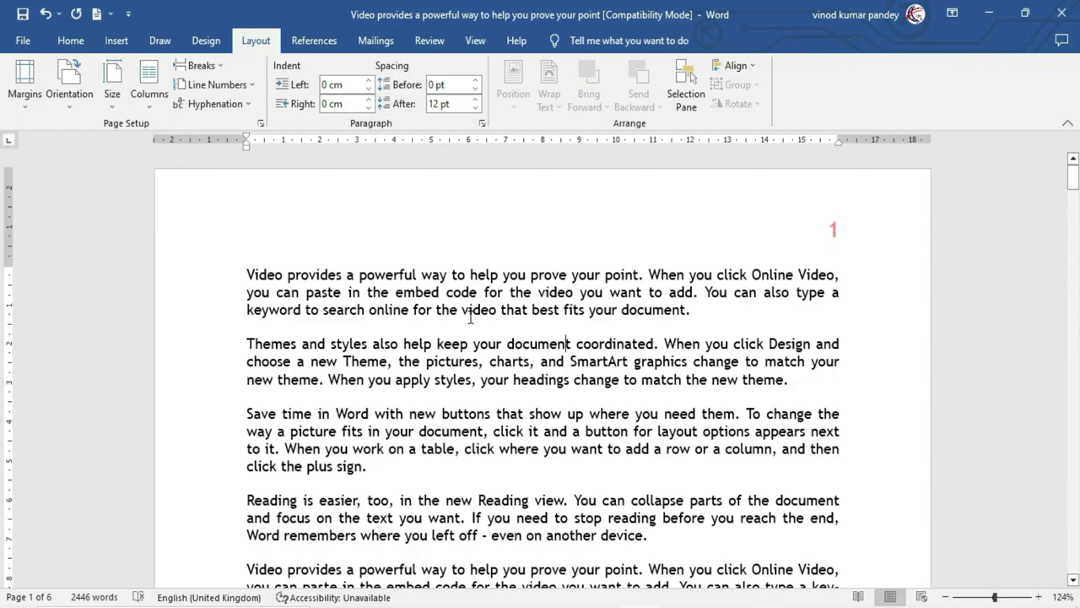
# - Inspect the hyphenated word key-word split across lines, then select all text
pyautogui.scroll(-5, 528, 316)
pyautogui.scroll(-1, 528, 327)
pyautogui.scroll(-2, 529, 327)
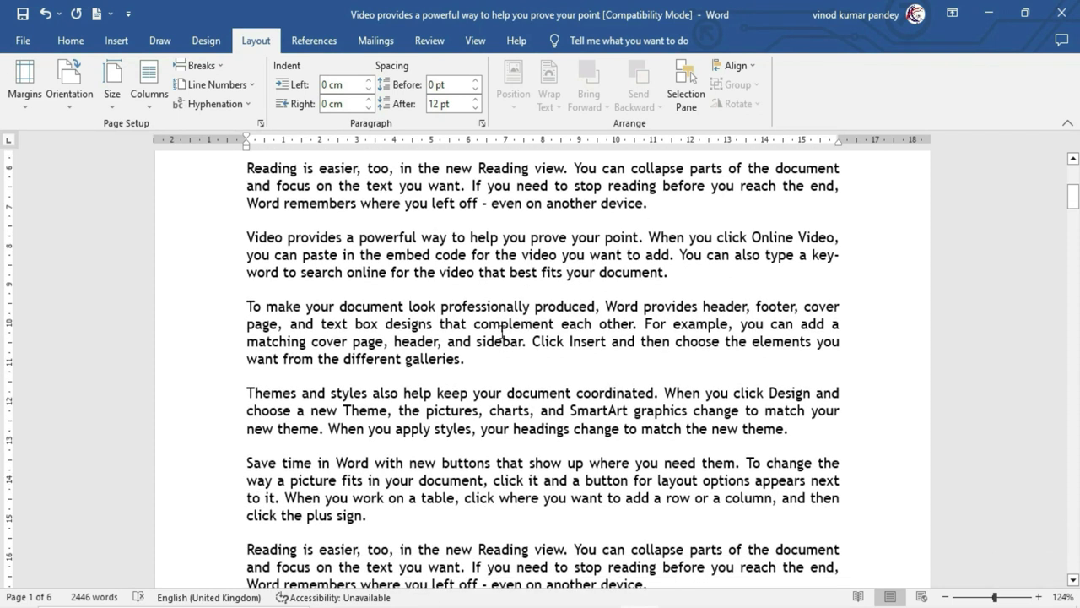
pyautogui.doubleClick(816, 262)
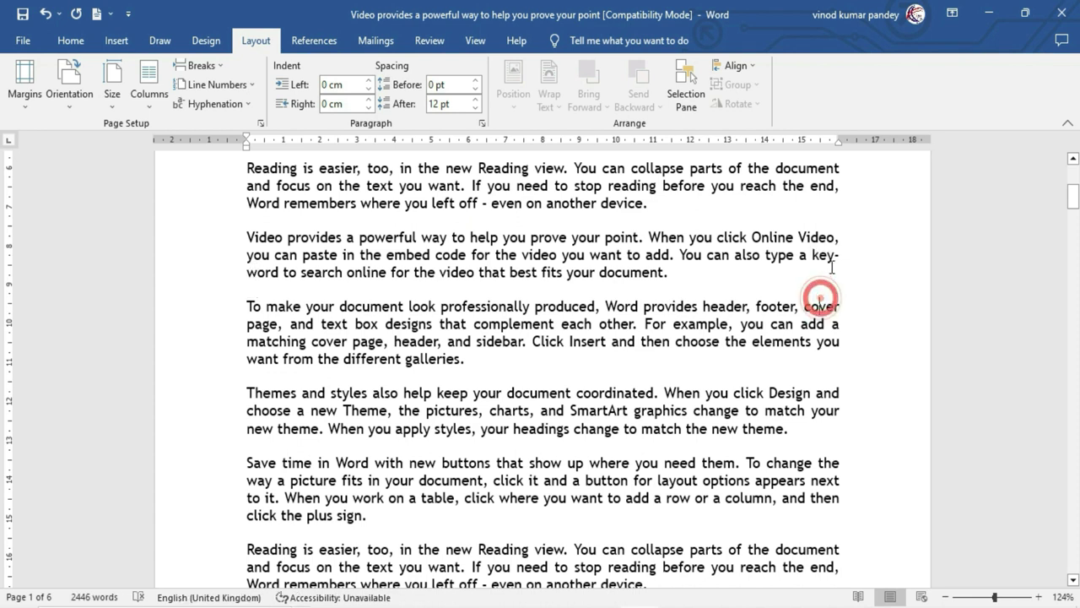
pyautogui.moveTo(813, 255); pyautogui.dragTo(828, 255)
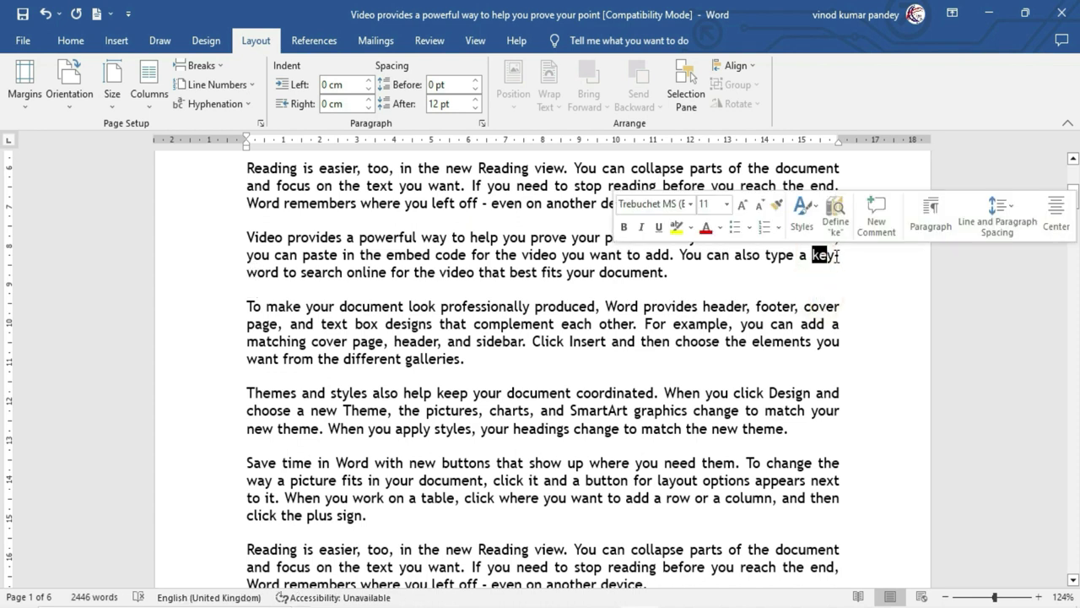
pyautogui.click(838, 255)
pyautogui.moveTo(244, 273); pyautogui.dragTo(280, 272)
pyautogui.click(537, 431)
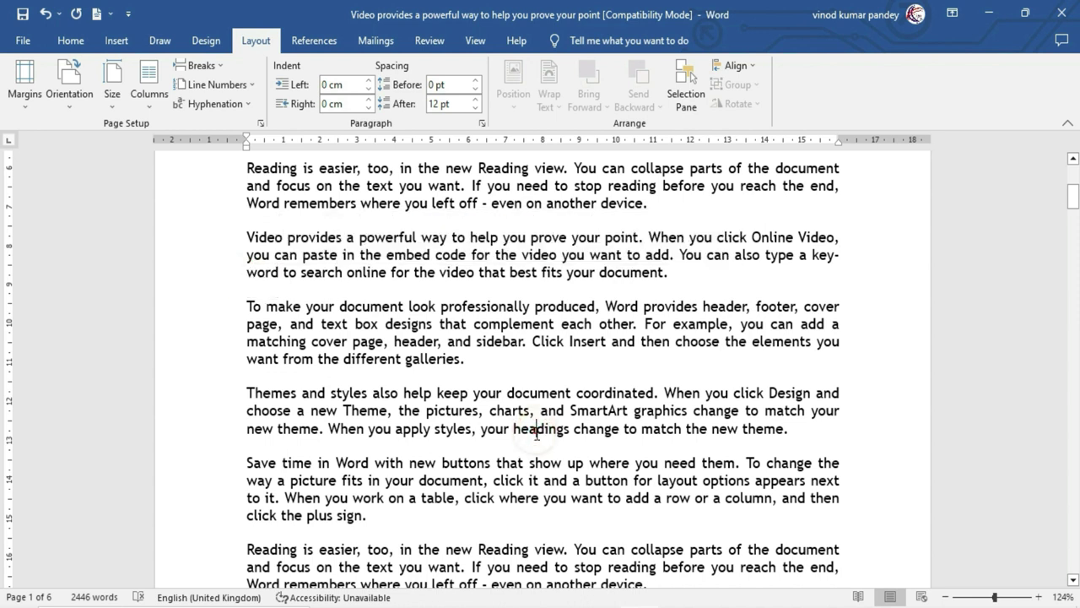
pyautogui.hotkey('ctrl', 'a')
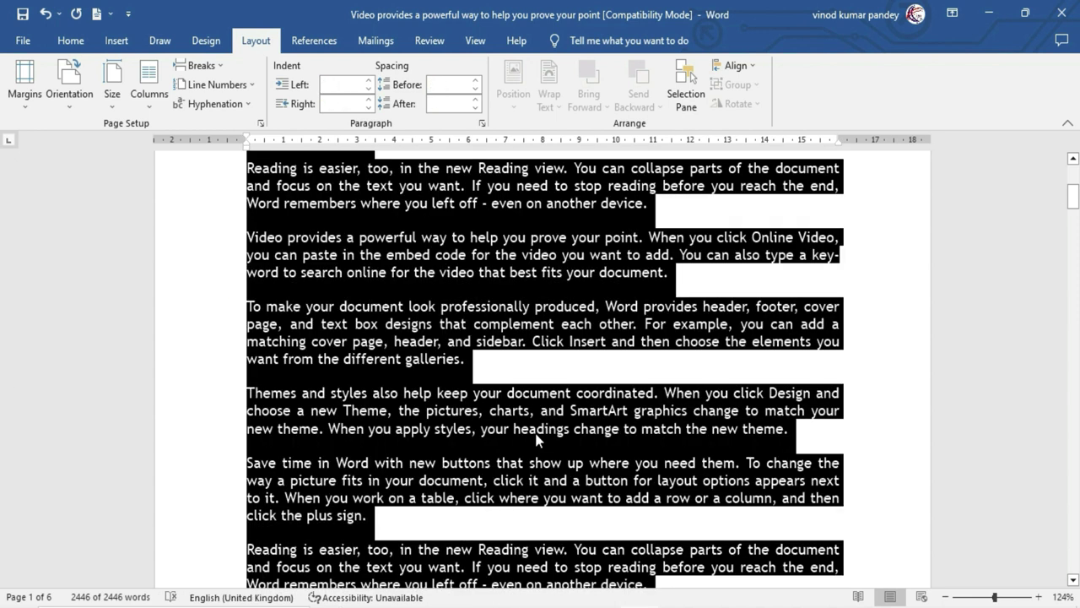
# - Enlarge all text by one font size and inspect the newly split word De-sign
pyautogui.hotkey('ctrl', 'shift', '.')
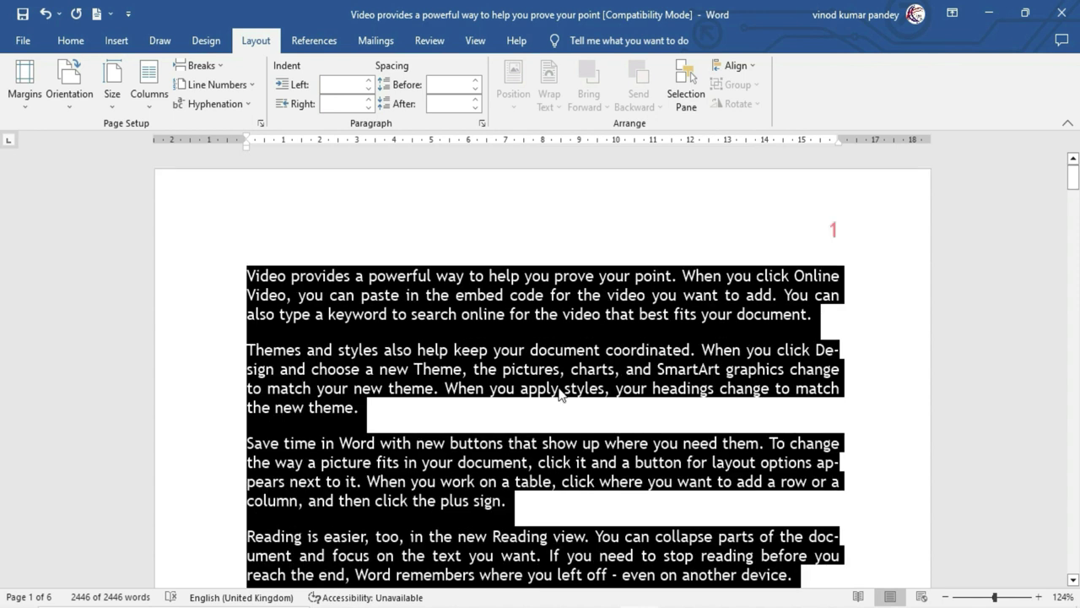
pyautogui.click(559, 390)
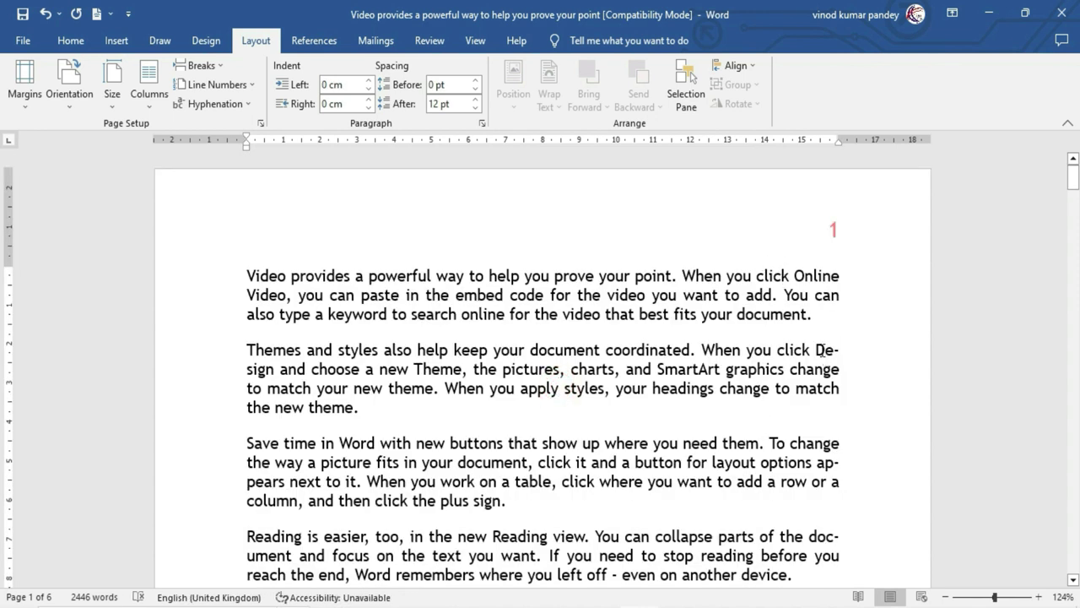
pyautogui.doubleClick(817, 348)
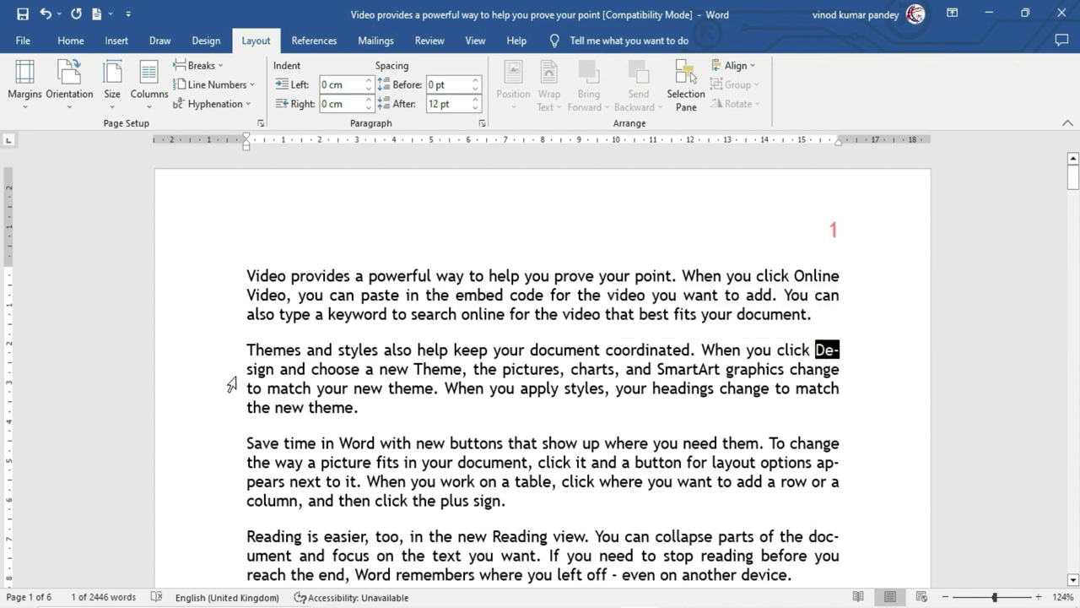
pyautogui.moveTo(246, 368); pyautogui.dragTo(268, 369)
# - Place the insertion point in the Themes and styles paragraph
pyautogui.scroll(-2, 422, 380)
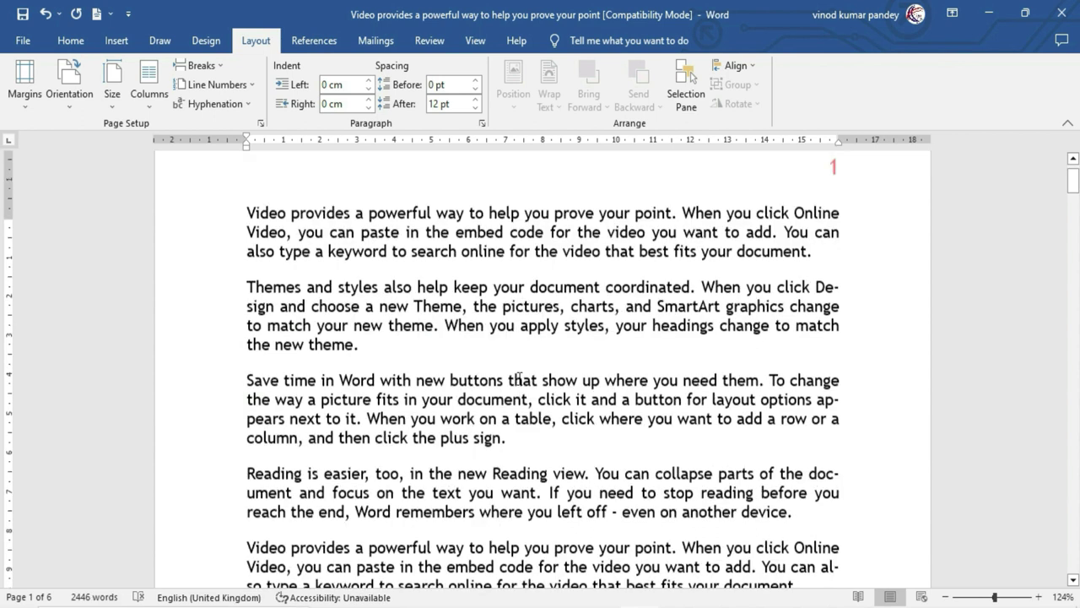
pyautogui.click(493, 415)
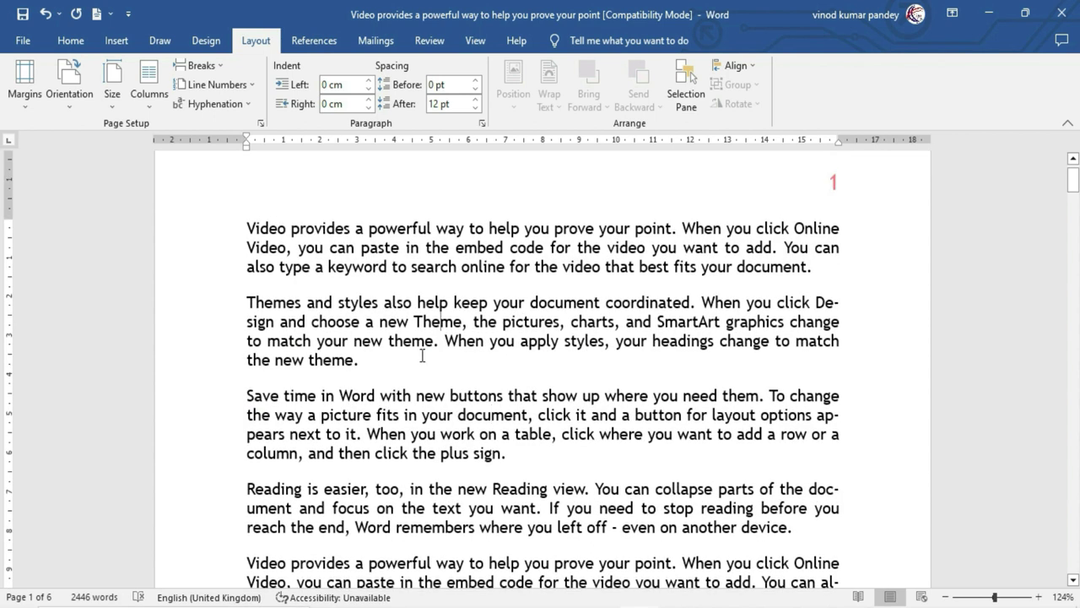
pyautogui.click(416, 302)
pyautogui.click(503, 319)
# - For Themes and styles, uncheck Suppress line numbers and check Don't hyphenate, keeping Design whole
pyautogui.click(71, 41)
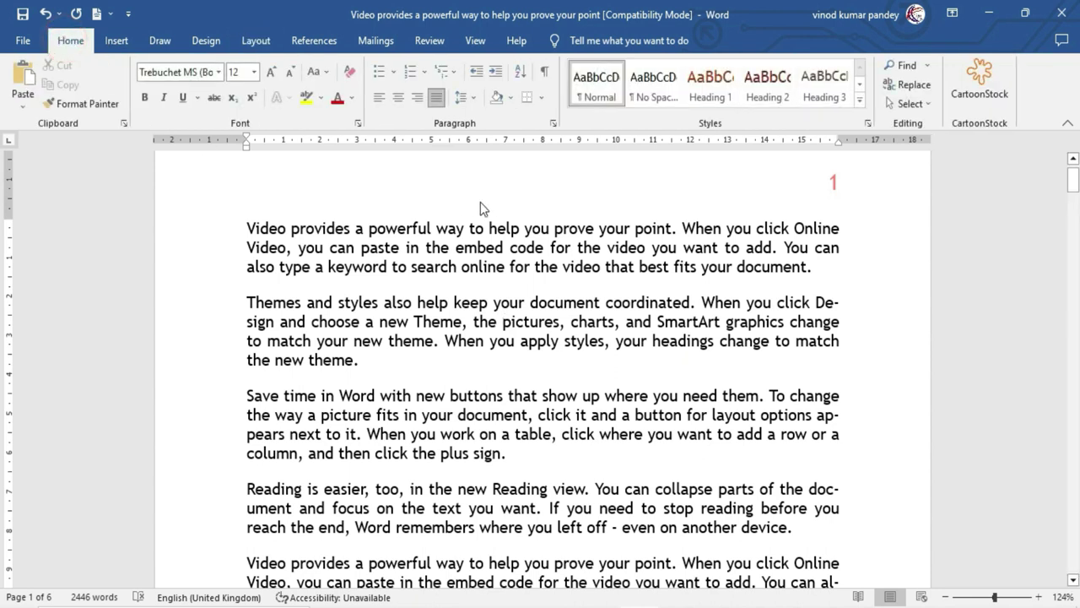
pyautogui.click(554, 124)
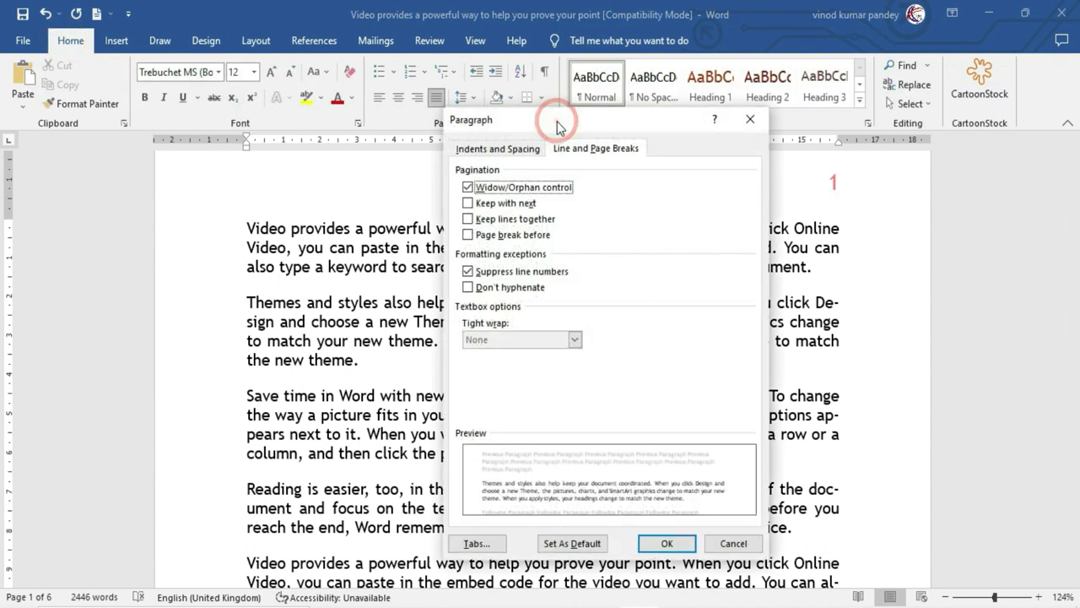
pyautogui.moveTo(541, 126); pyautogui.dragTo(457, 128)
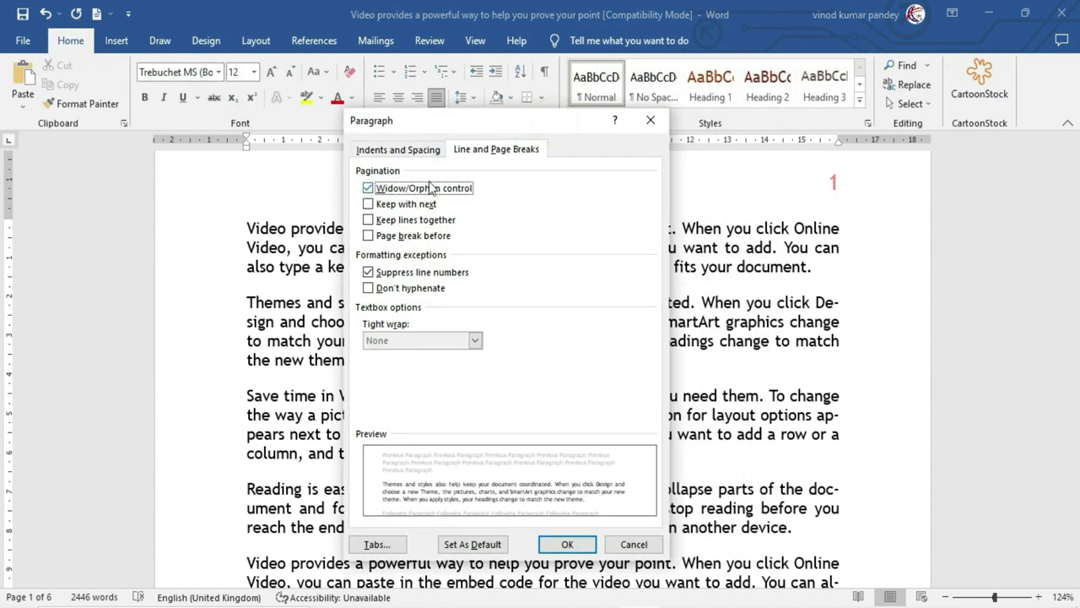
pyautogui.click(372, 204)
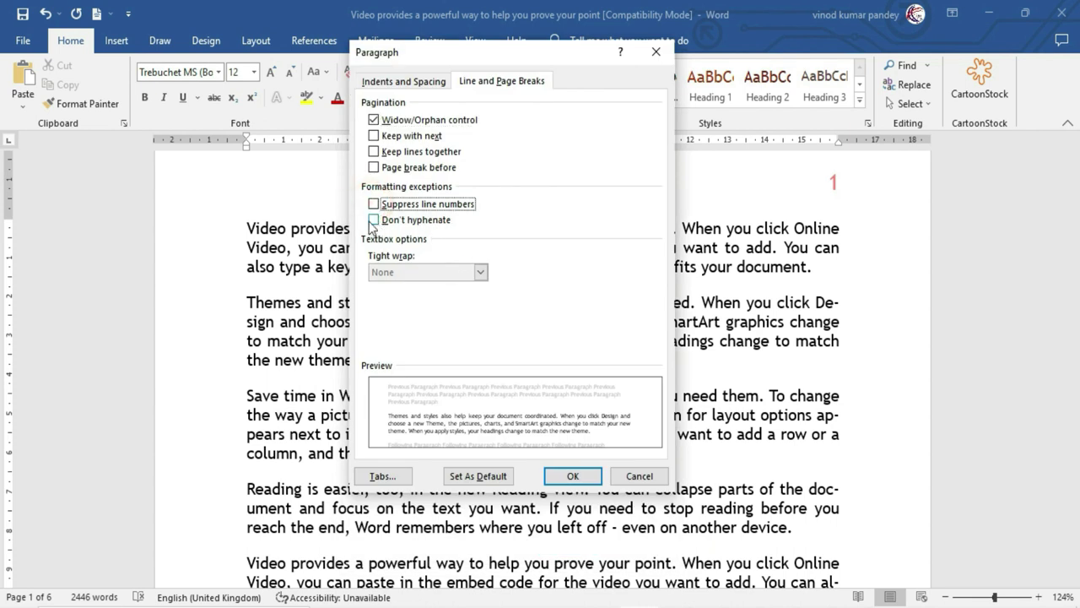
pyautogui.click(373, 220)
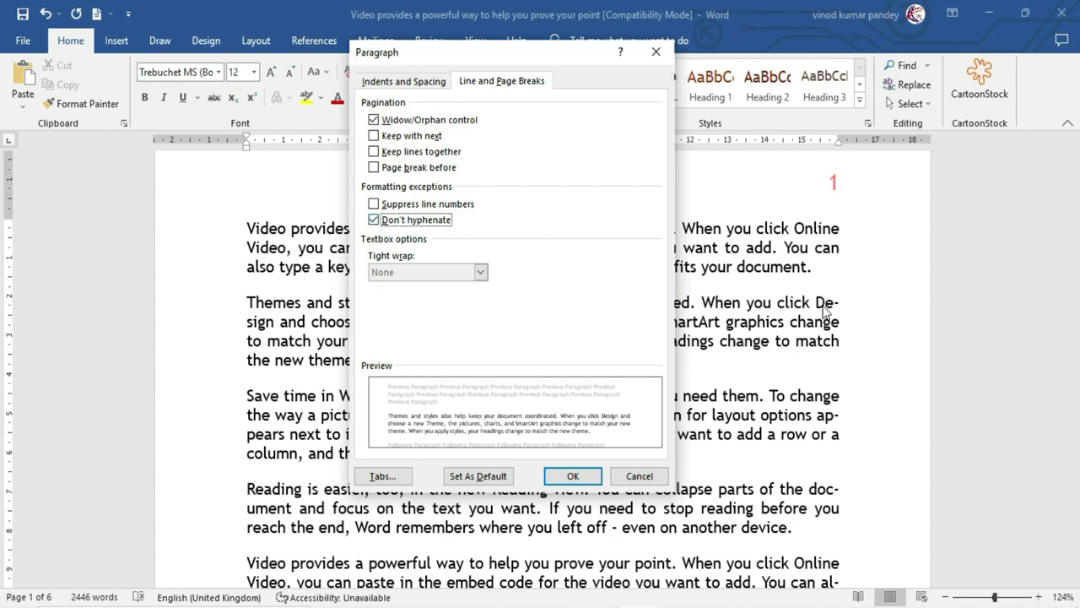
pyautogui.click(579, 476)
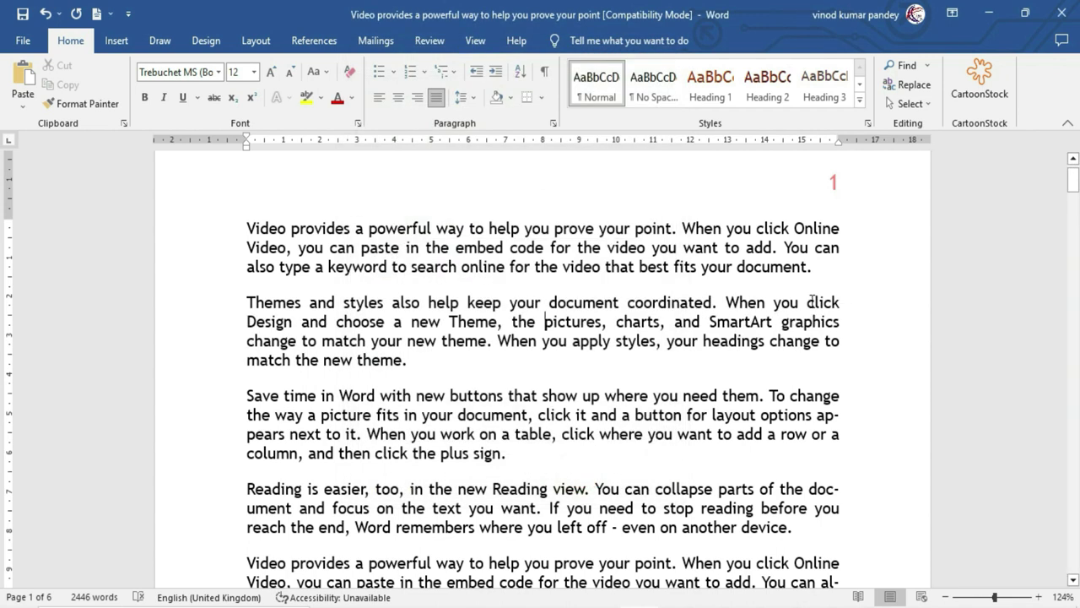
pyautogui.moveTo(246, 322); pyautogui.dragTo(292, 323)
pyautogui.click(323, 359)
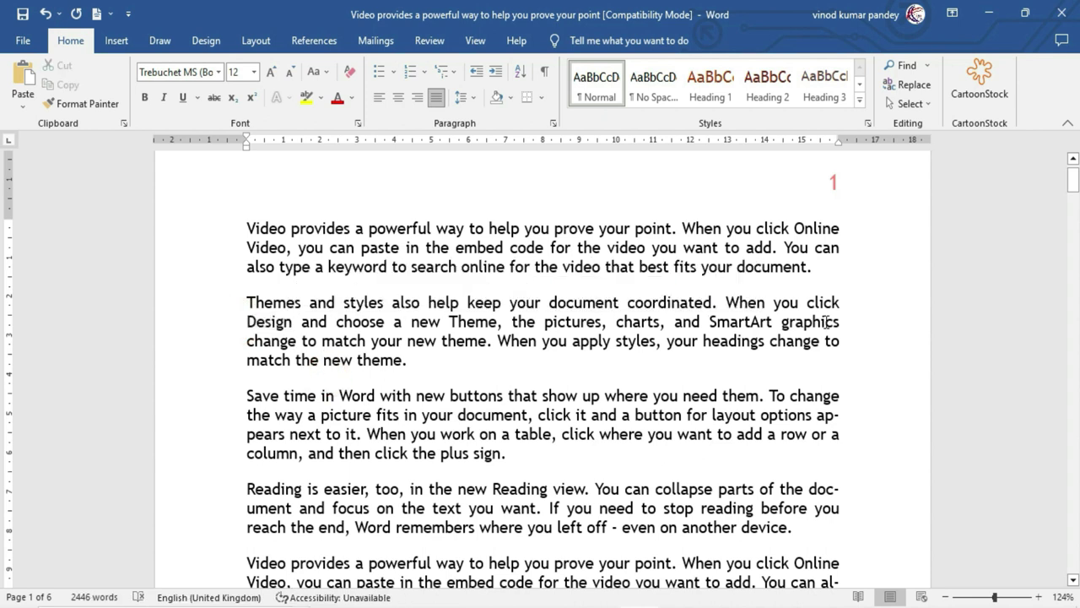
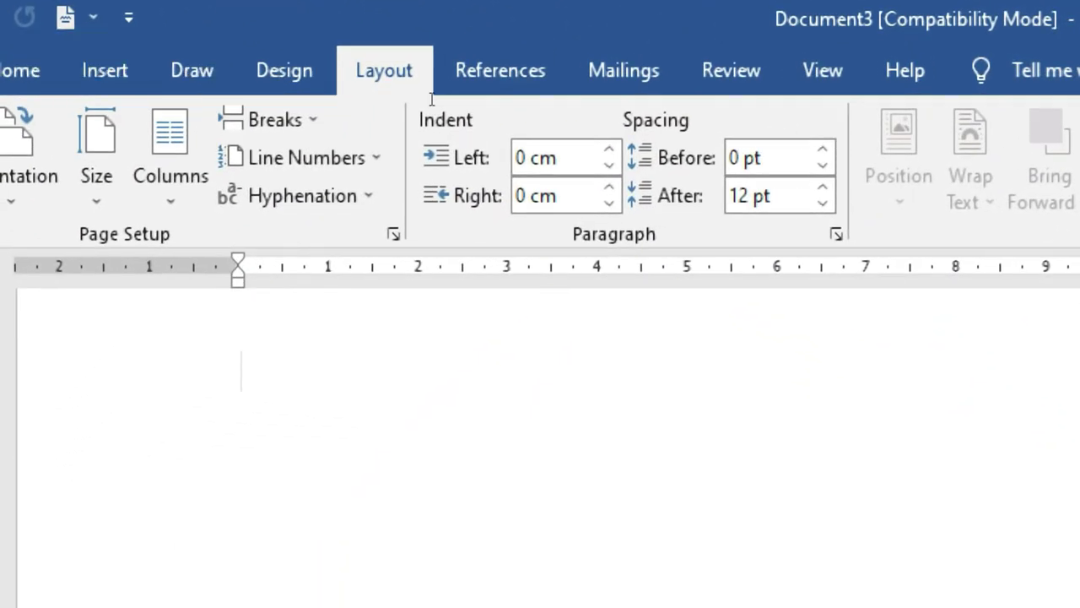
# - Check the paragraph's tab settings without changes, then clear the demo text from the page
pyautogui.click(485, 126)
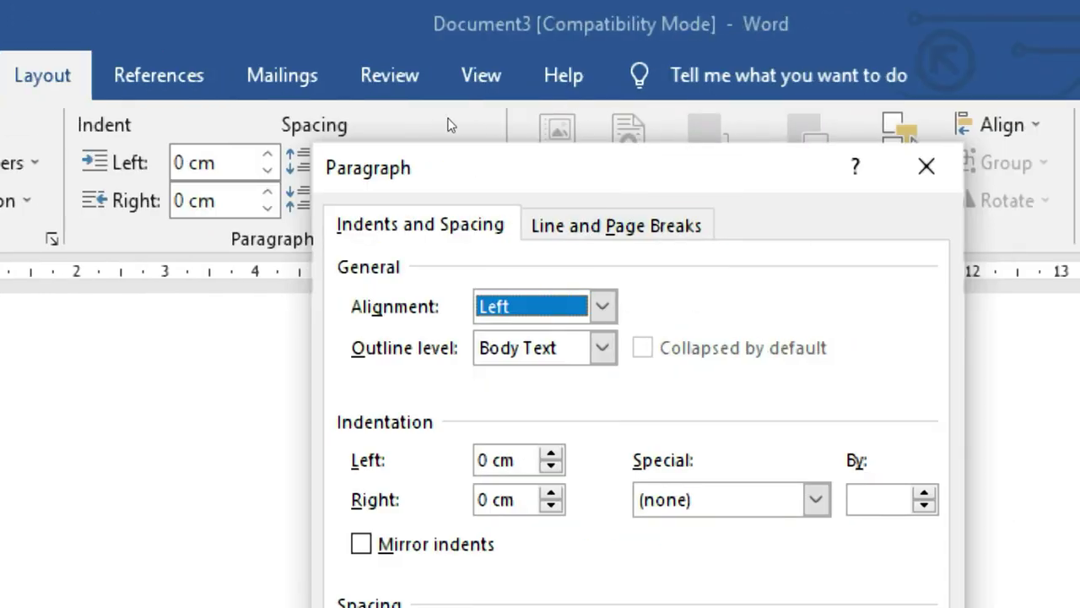
pyautogui.click(525, 124)
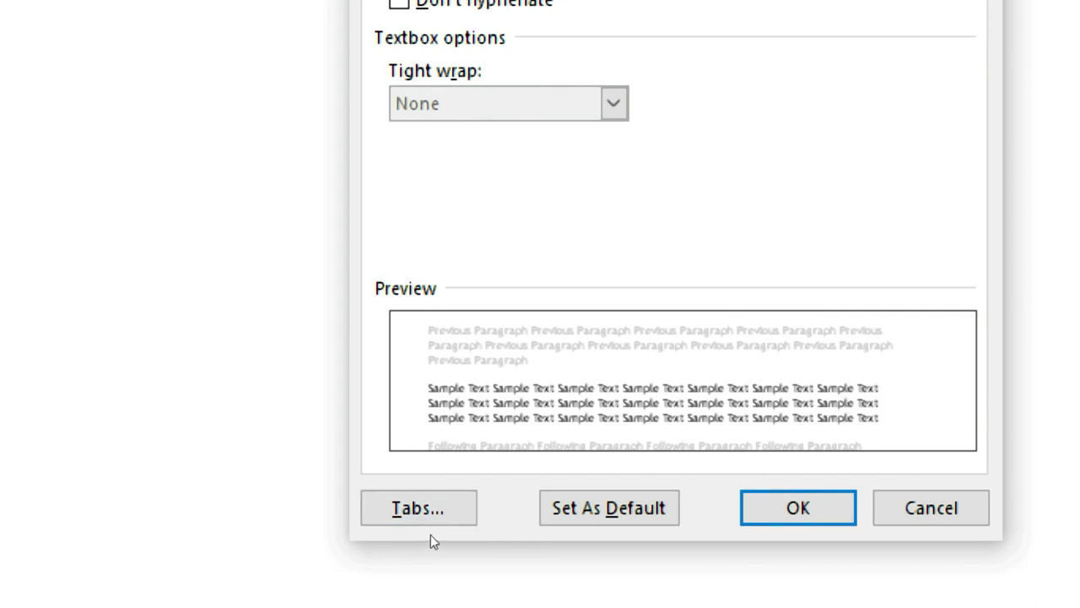
pyautogui.click(429, 507)
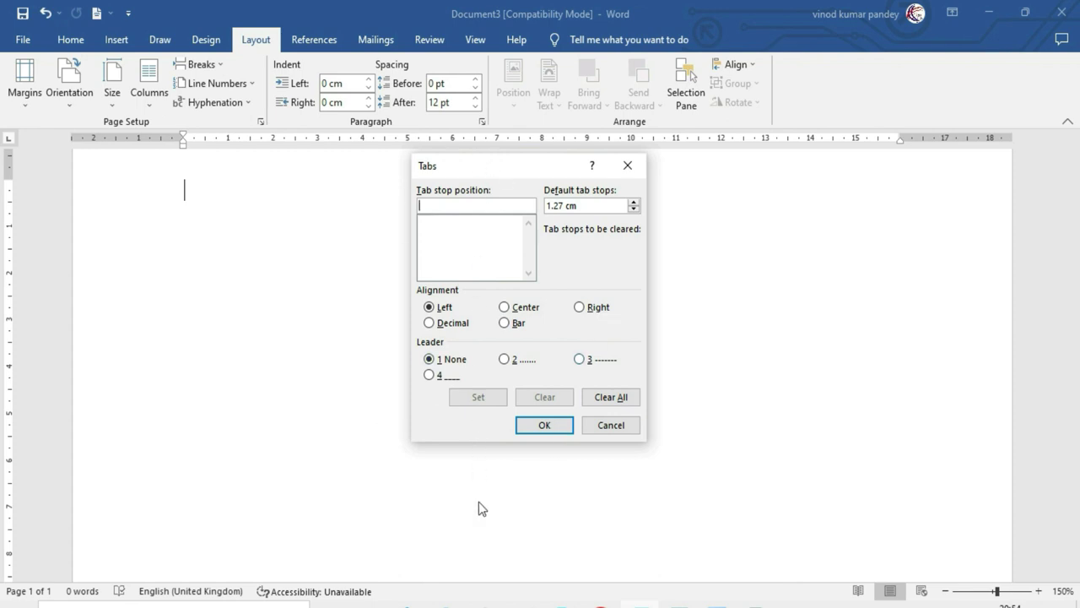
pyautogui.click(544, 425)
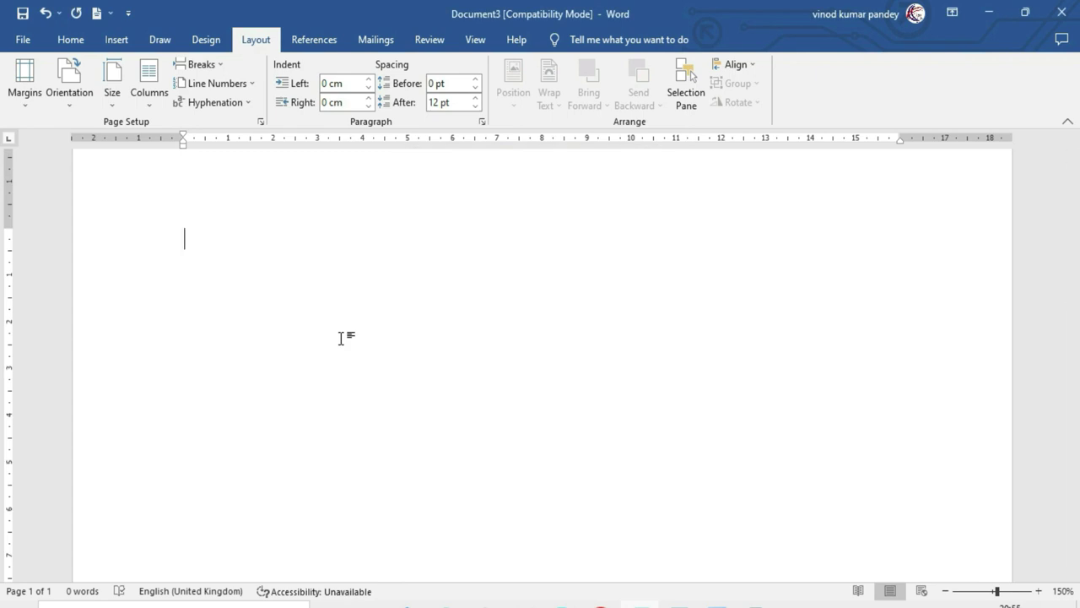
pyautogui.write('Name')
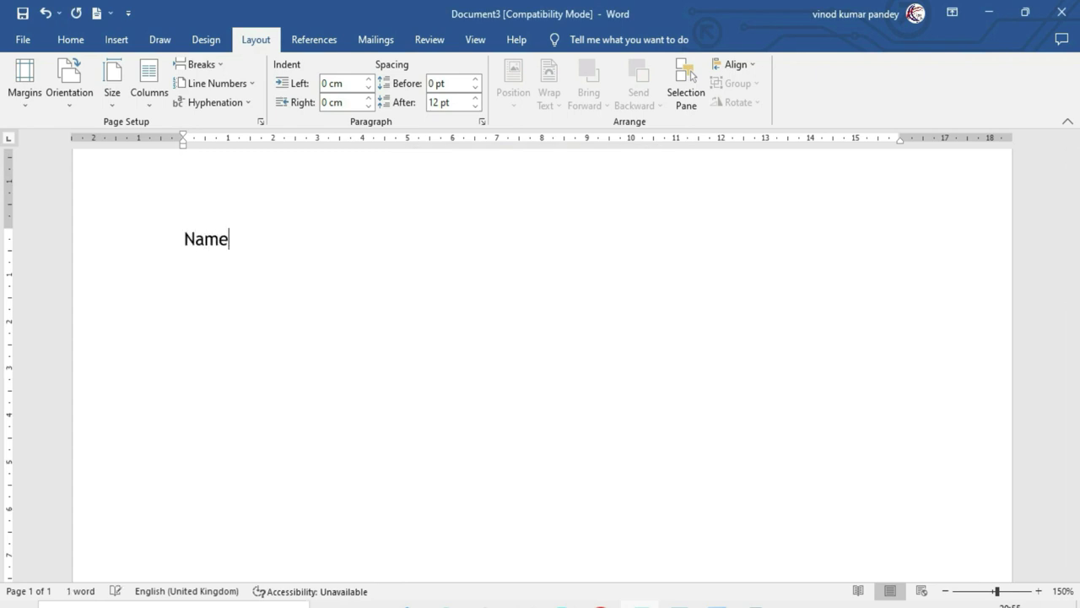
pyautogui.write(' Father’s Name')
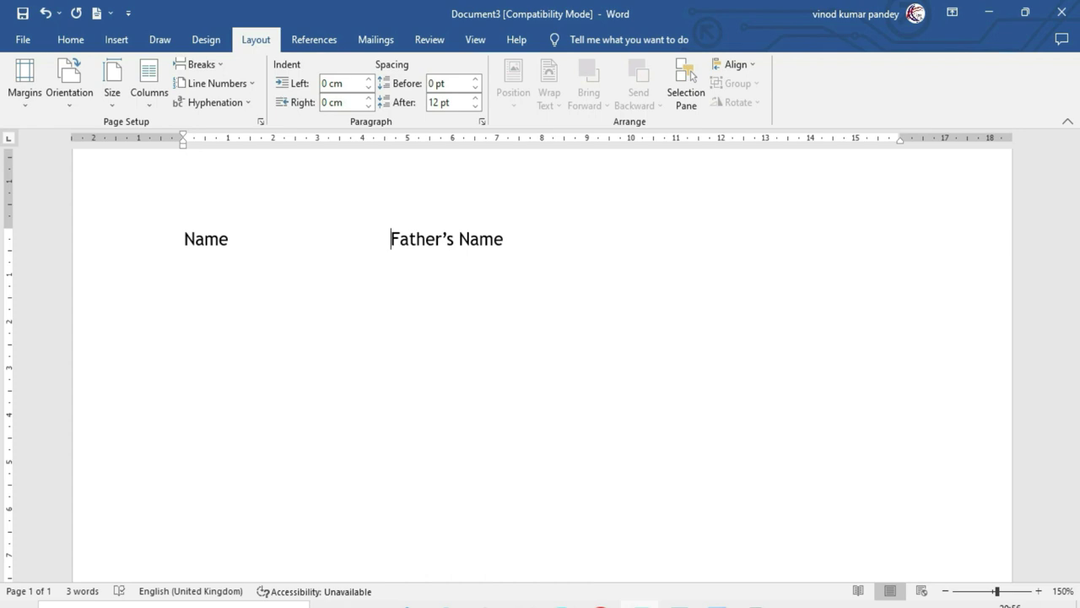
pyautogui.hotkey('ctrl', 'a')
pyautogui.press('Delete')
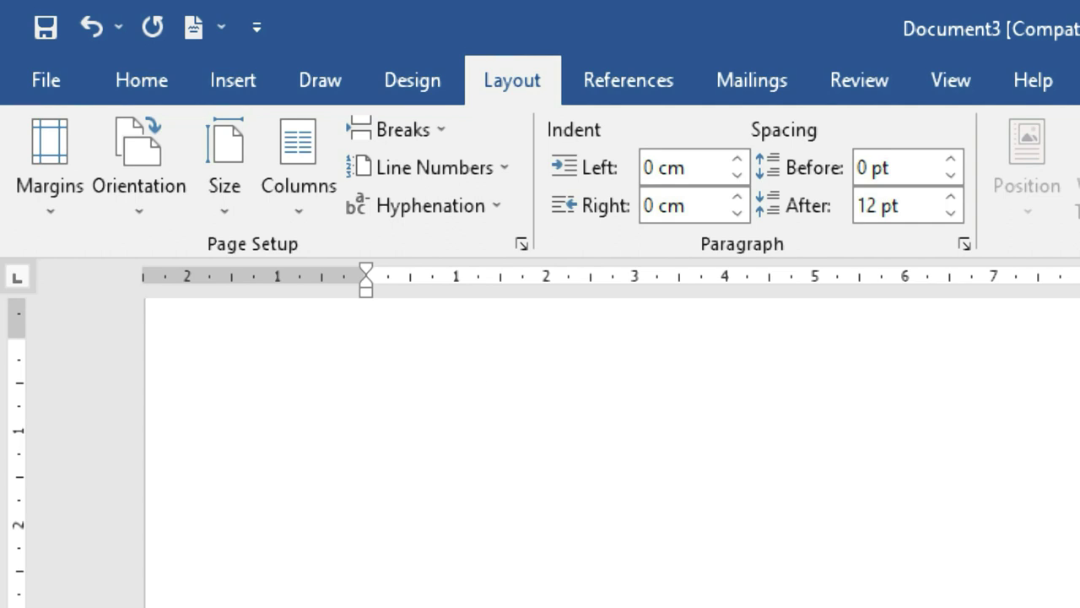
# - Type the headings Name, Father's Name and Age with left tab stops at 4 cm and 8 cm
pyautogui.press('BackSpace')
pyautogui.write('Name')
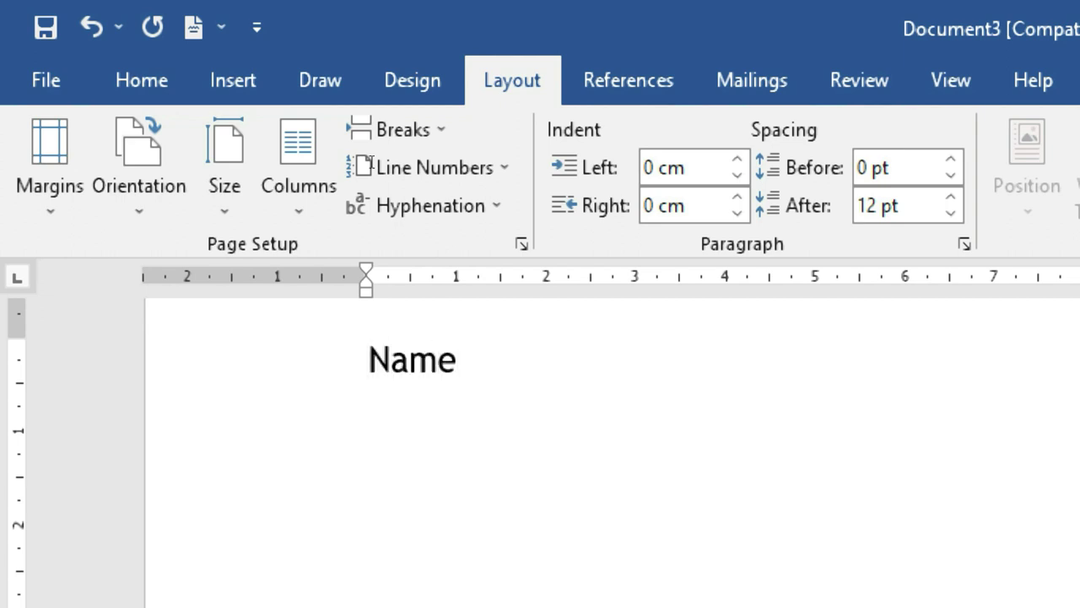
pyautogui.click(726, 277)
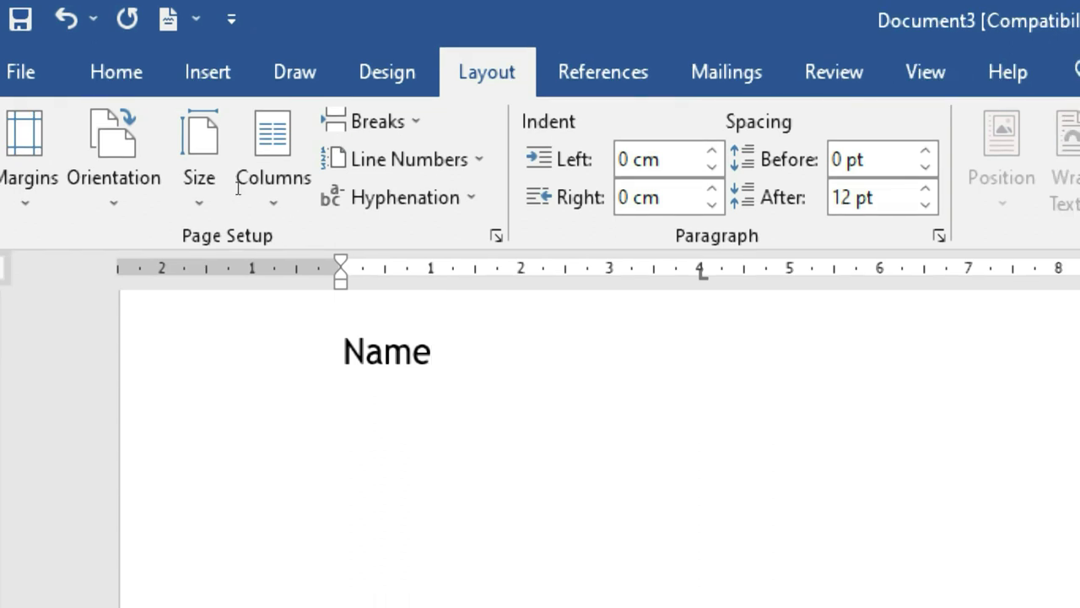
pyautogui.press('Tab')
pyautogui.write('Fa')
pyautogui.write('the')
pyautogui.write("r';")
pyautogui.press('BackSpace')
pyautogui.write('s Name')
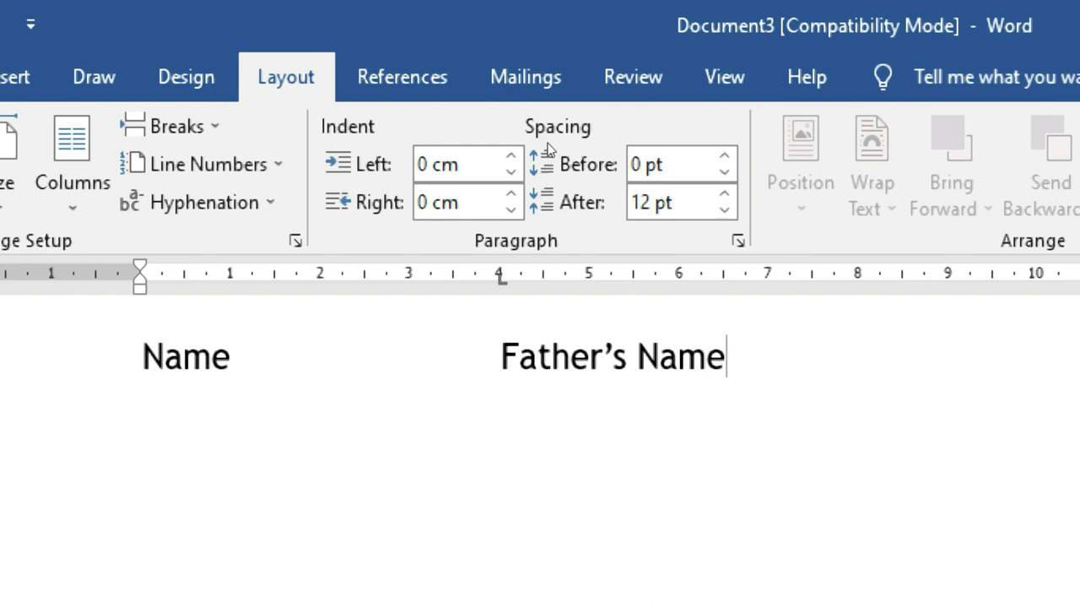
pyautogui.click(861, 276)
pyautogui.write('Age')
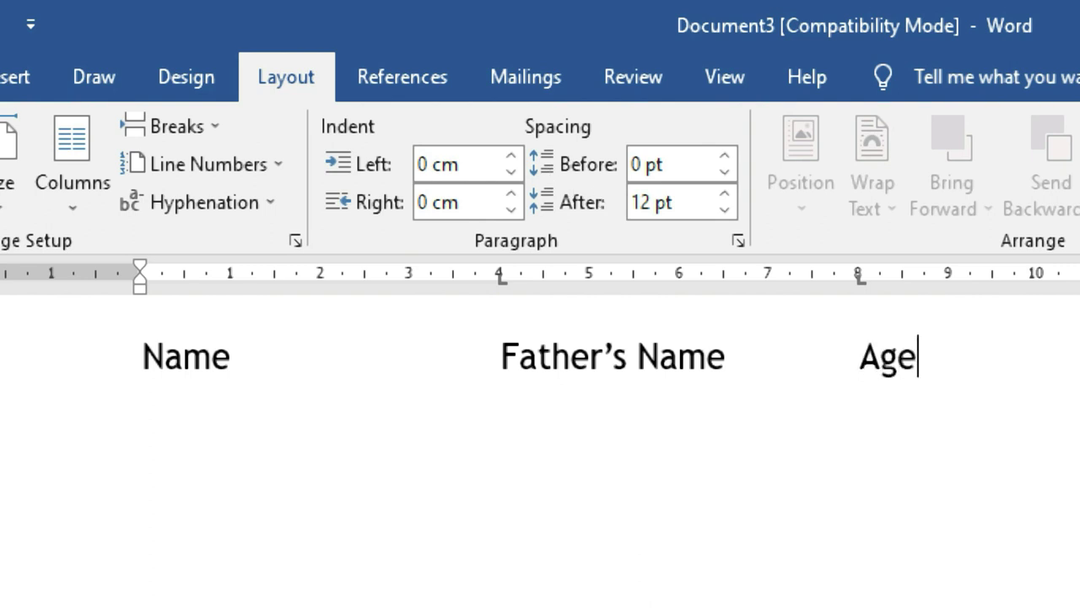
# - Add a data row below with a sample name, father's name and age 28
pyautogui.press('Return')
pyautogui.write('Mohan')
pyautogui.press('Tab')
pyautogui.write('Kamal Singh')
pyautogui.press('Tab')
pyautogui.write('28')
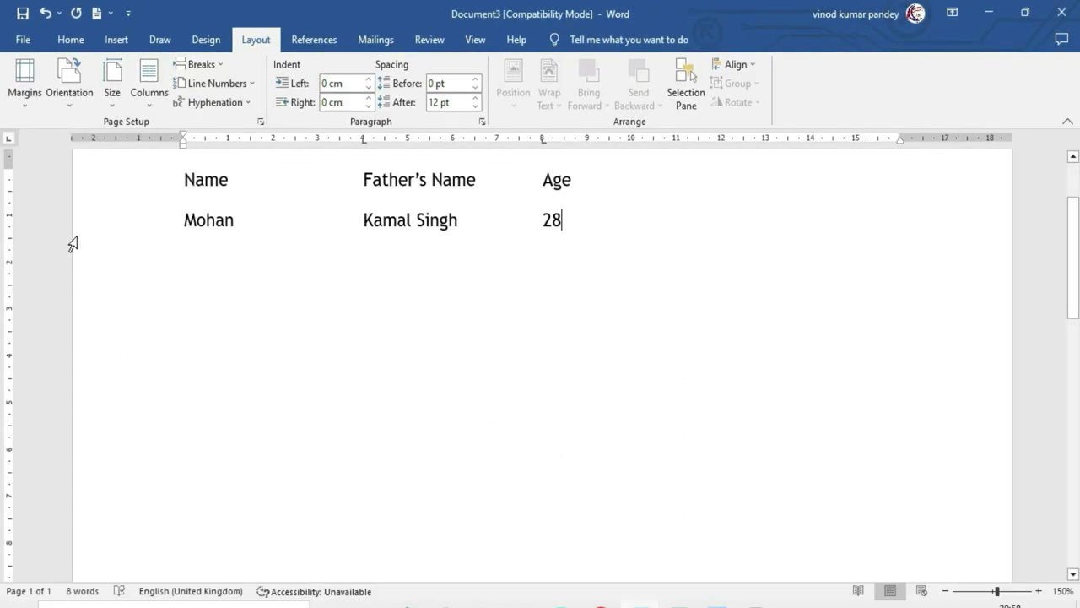
pyautogui.scroll(1, 127, 265)
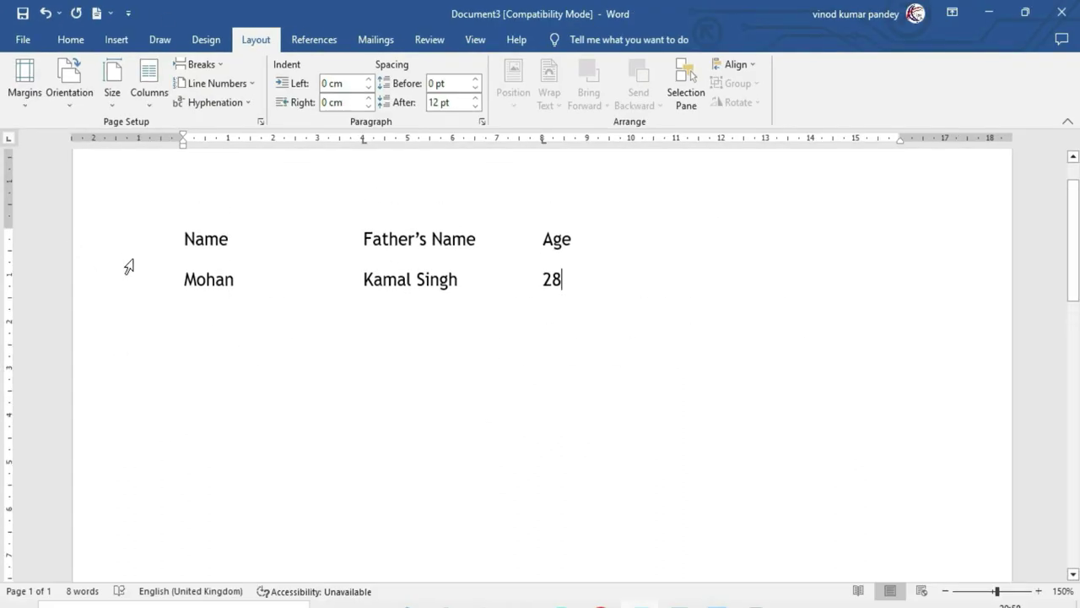
# - Convert the two tab-separated lines into a table, using Tabs as the column separator
pyautogui.moveTo(572, 285); pyautogui.dragTo(184, 239)
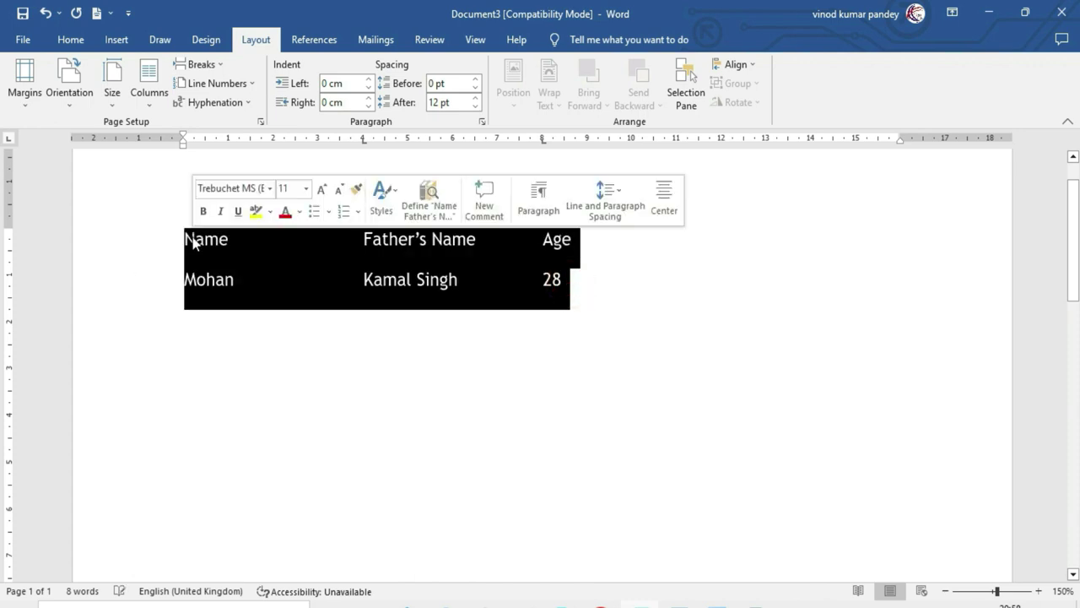
pyautogui.click(115, 40)
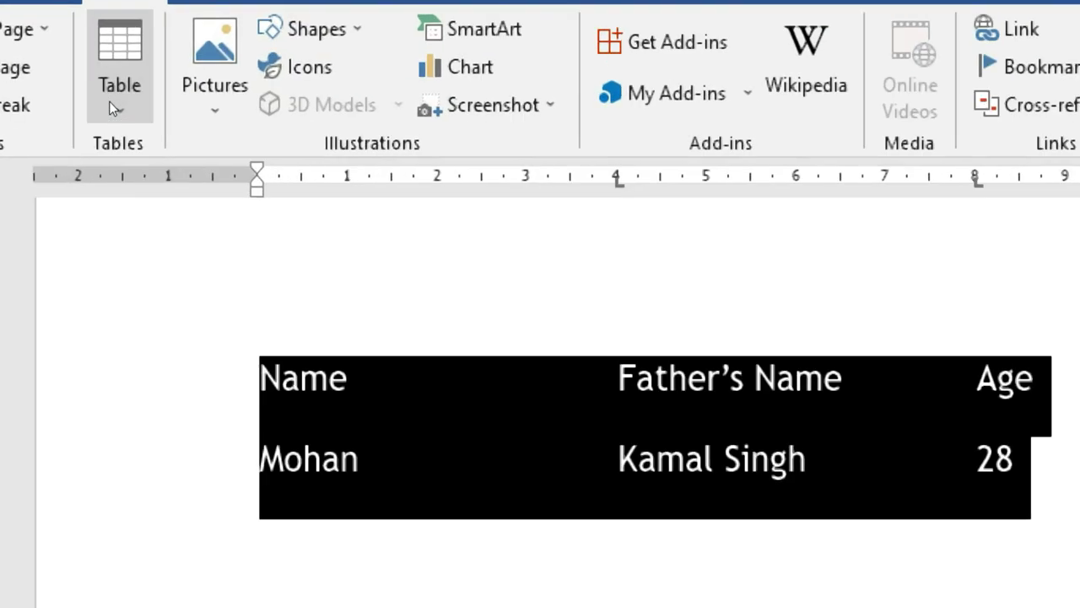
pyautogui.click(110, 101)
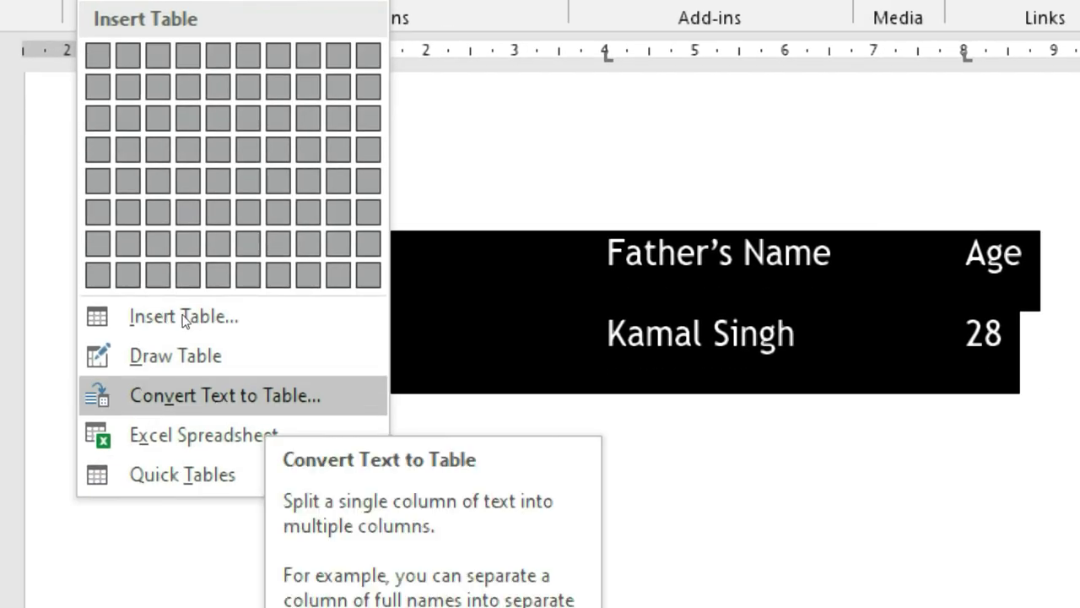
pyautogui.click(237, 395)
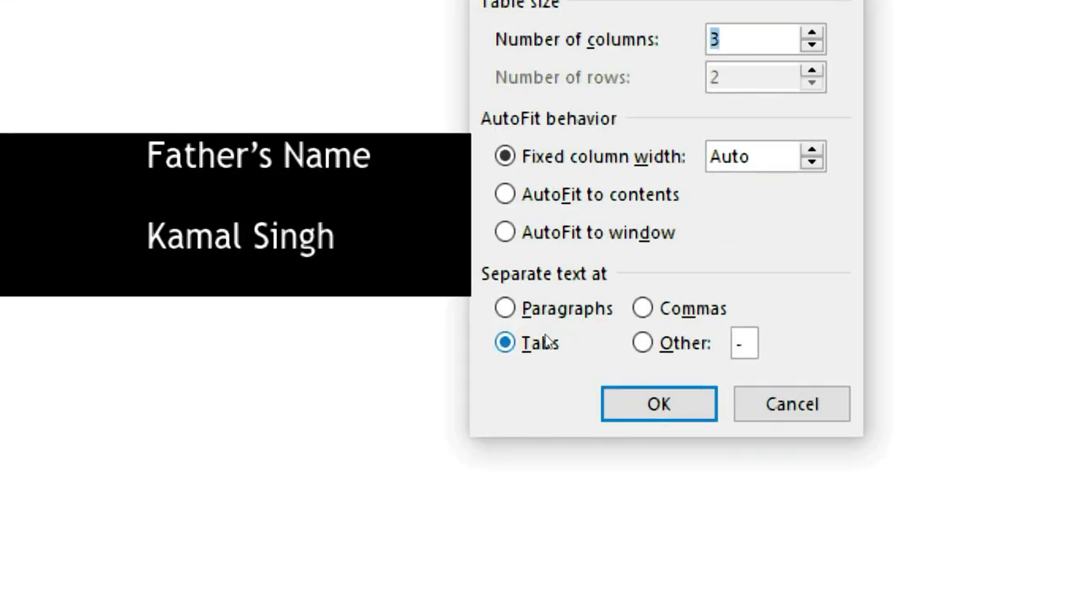
pyautogui.click(545, 340)
pyautogui.click(646, 390)
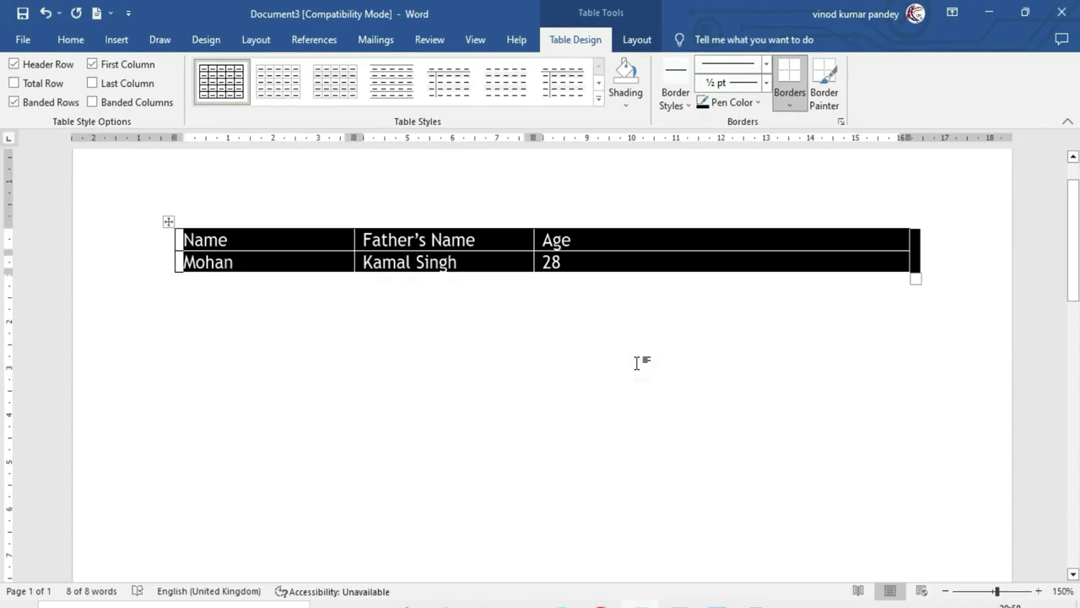
# - Add a third table row below the age 28 row and enter a new name in its Name cell
pyautogui.click(580, 263)
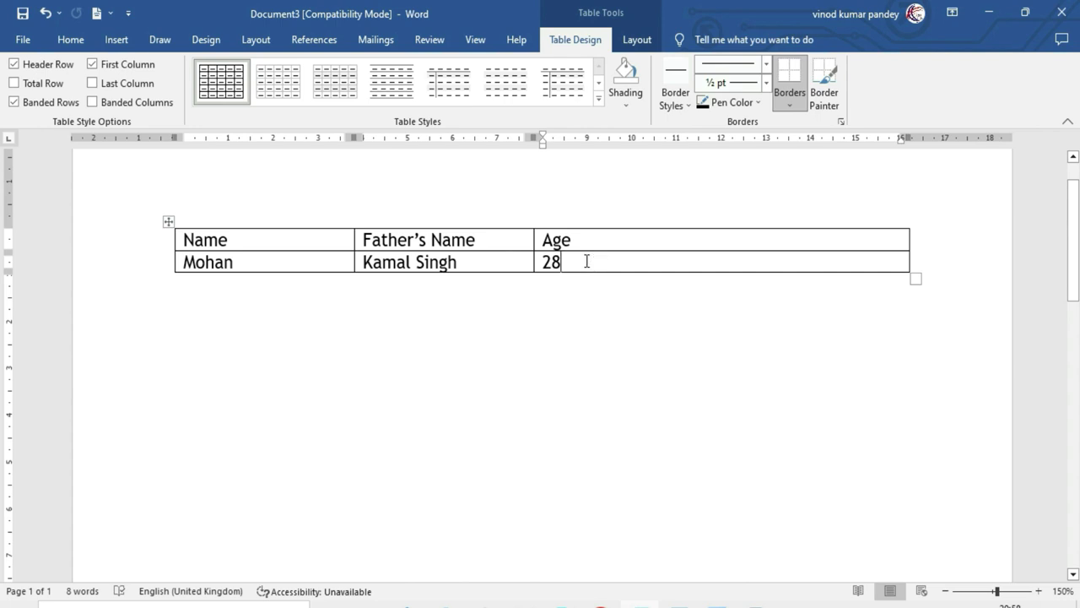
pyautogui.press('Tab')
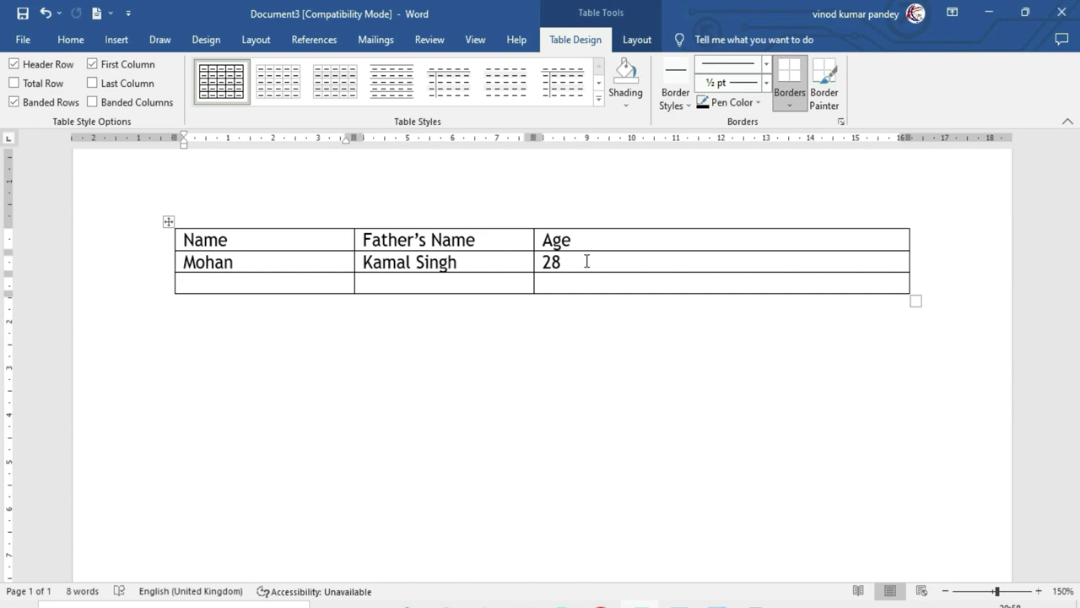
pyautogui.write('Deepak')
pyautogui.press('Tab')
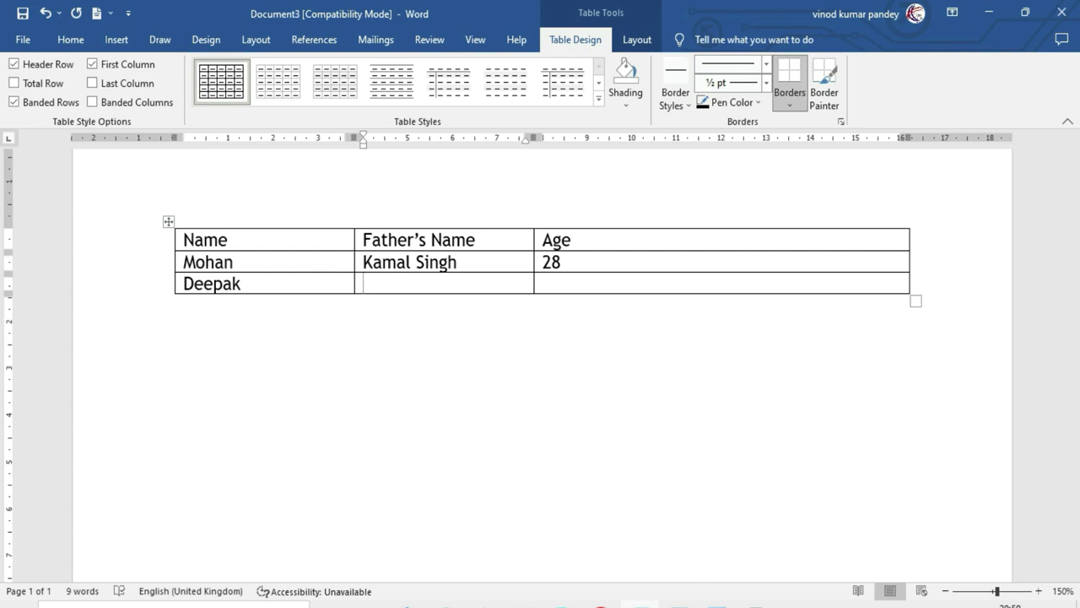
pyautogui.click(432, 336)
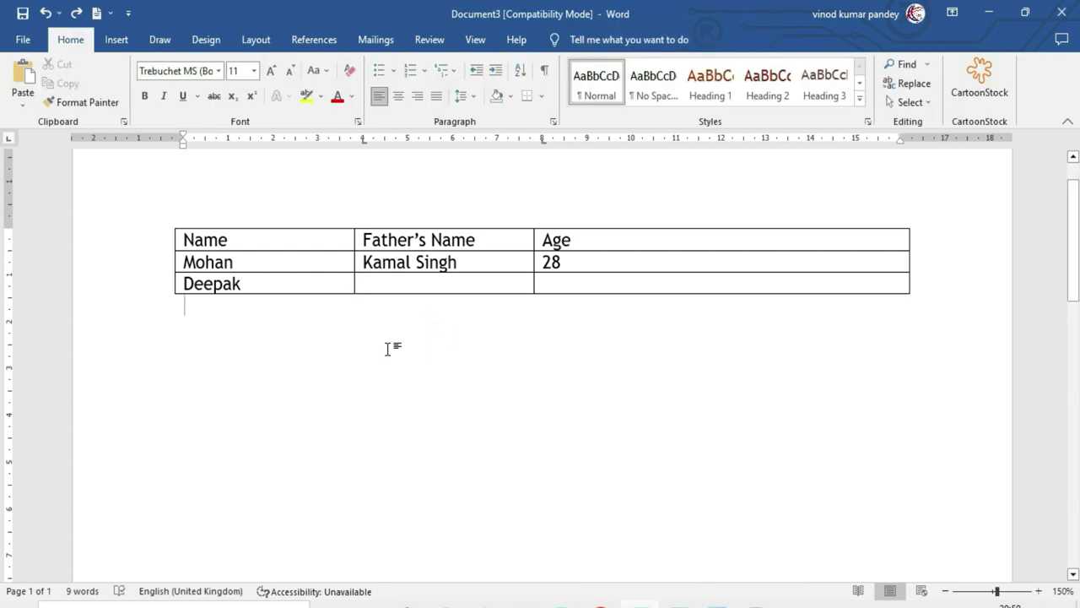
# - Clear the whole page and set left tab stops at 2 cm and 4 cm
pyautogui.hotkey('ctrl', 'a')
pyautogui.press('Delete')
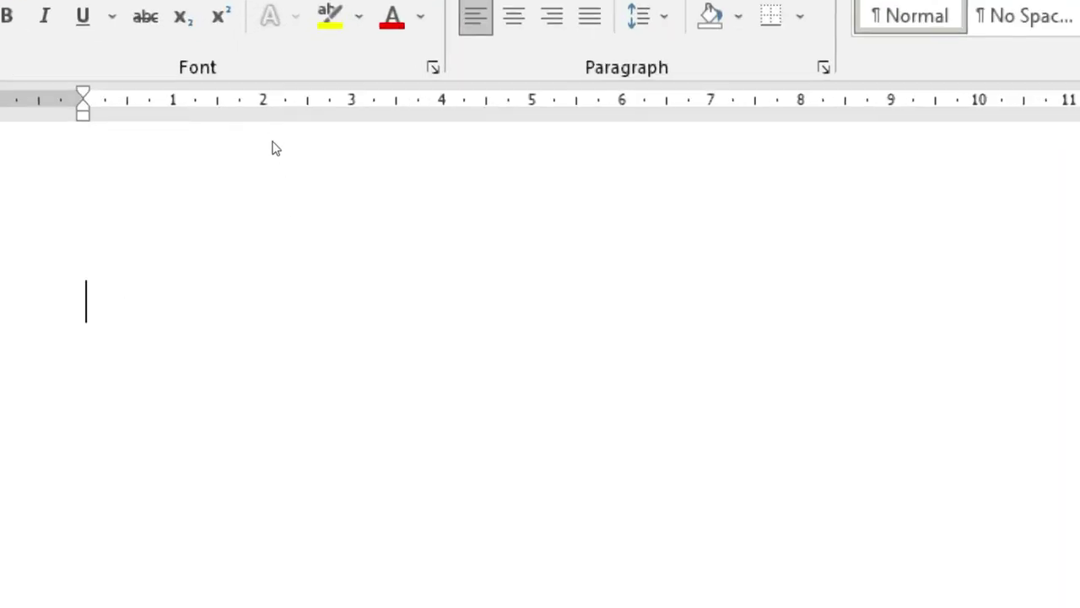
pyautogui.click(277, 159)
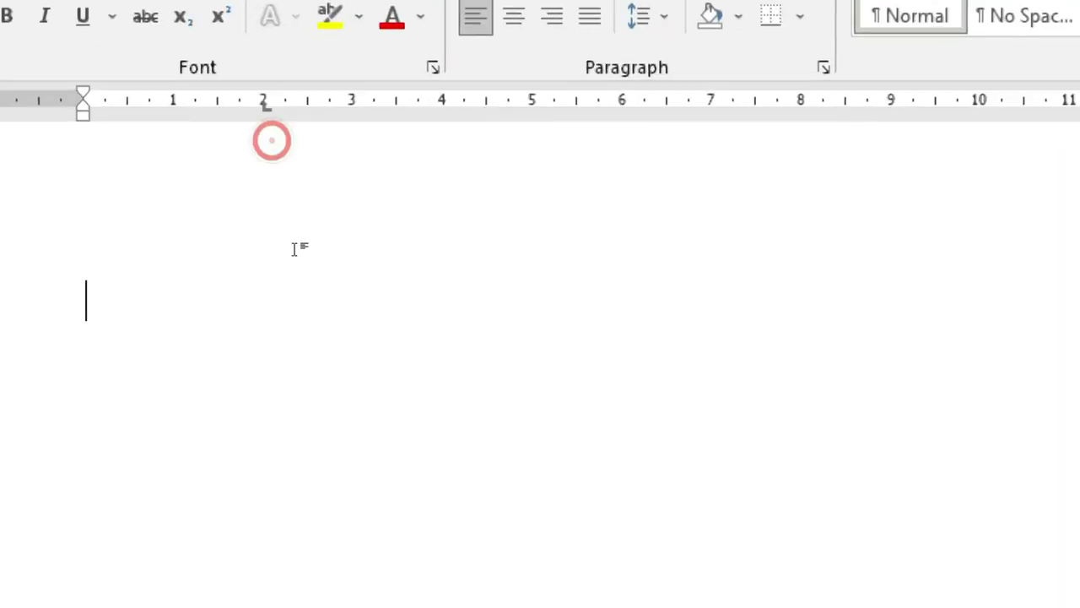
pyautogui.click(276, 143)
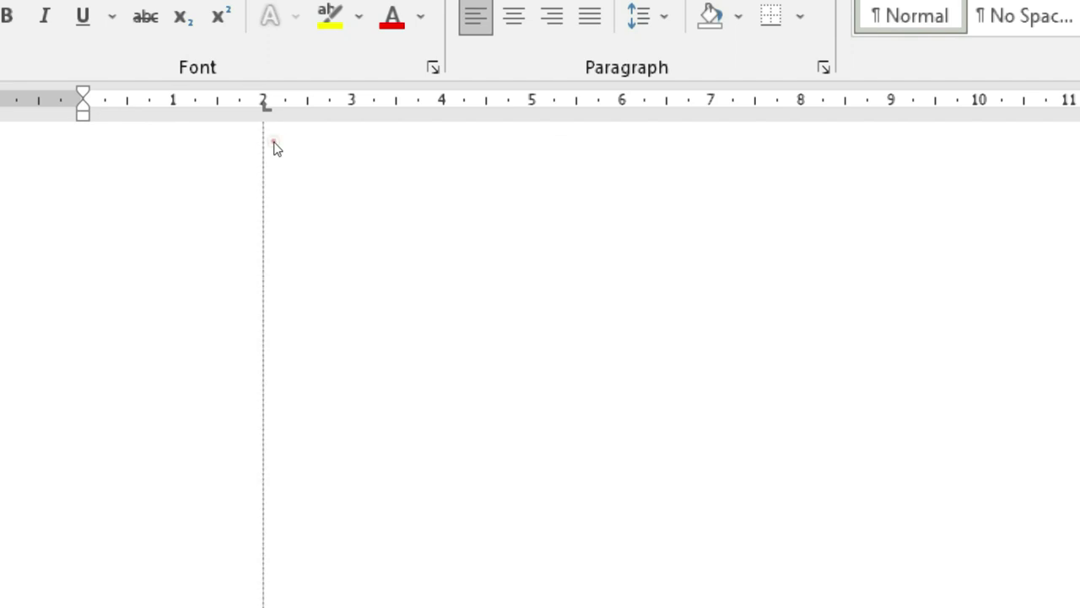
pyautogui.doubleClick(276, 145)
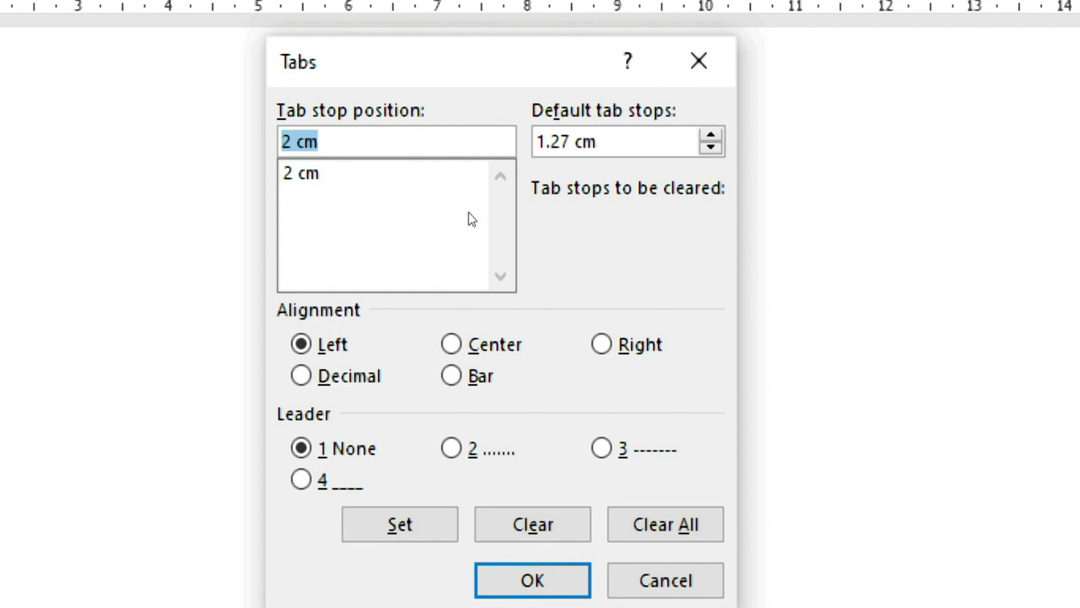
pyautogui.write('4')
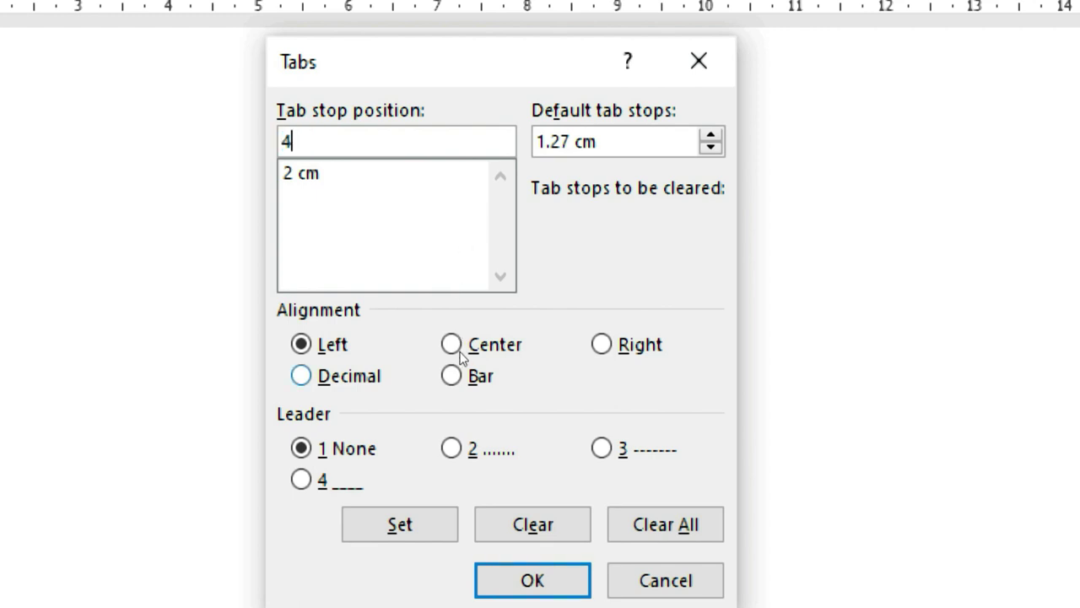
pyautogui.hotkey('alt', 's')
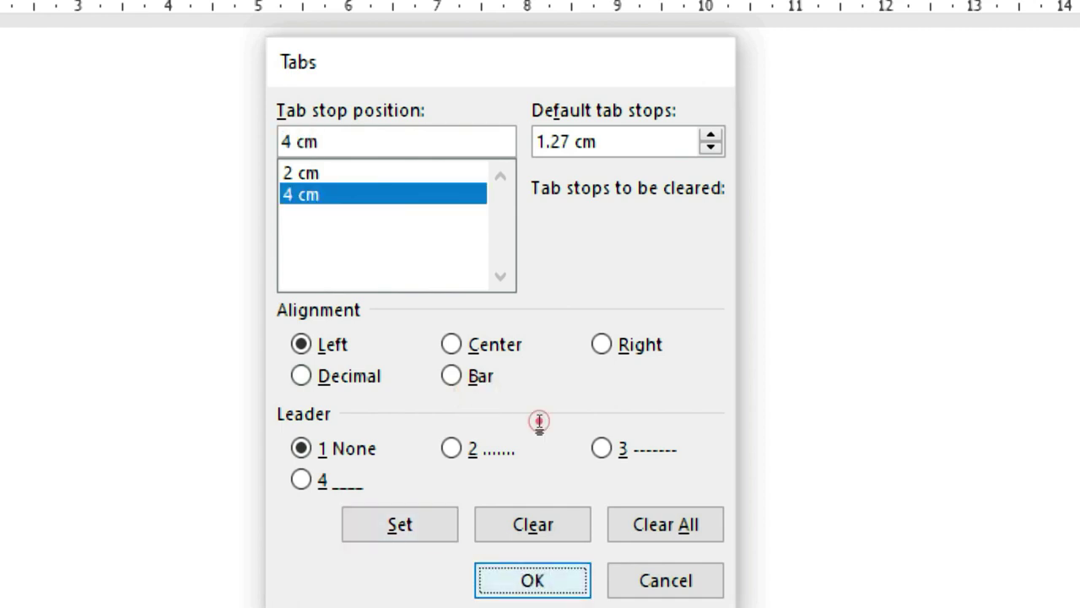
pyautogui.press('Return')
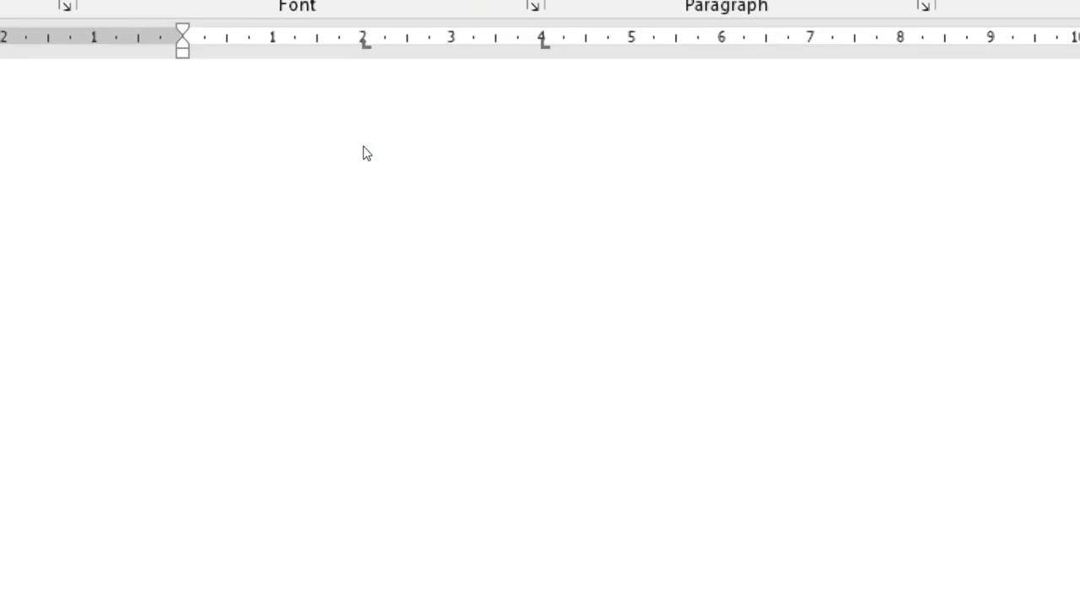
# - Add tab stops at 6 cm and 8 cm in the Tabs dialog
pyautogui.doubleClick(366, 147)
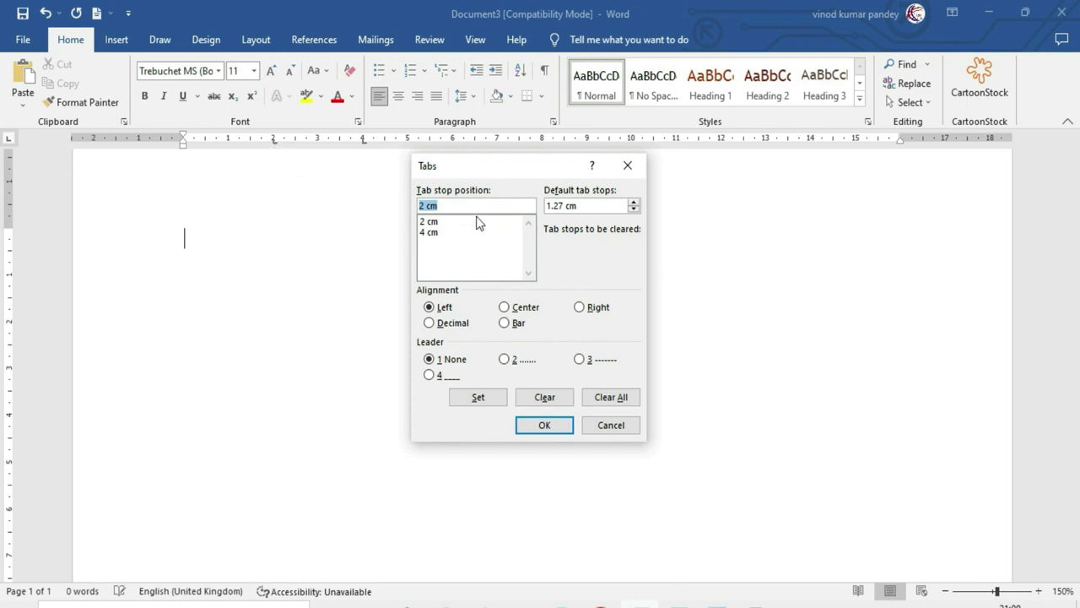
pyautogui.write('6')
pyautogui.click(478, 397)
pyautogui.write('8')
pyautogui.click(480, 398)
# - Make the 4 cm stop Center, 6 cm Right and 8 cm Decimal, and confirm
pyautogui.click(460, 222)
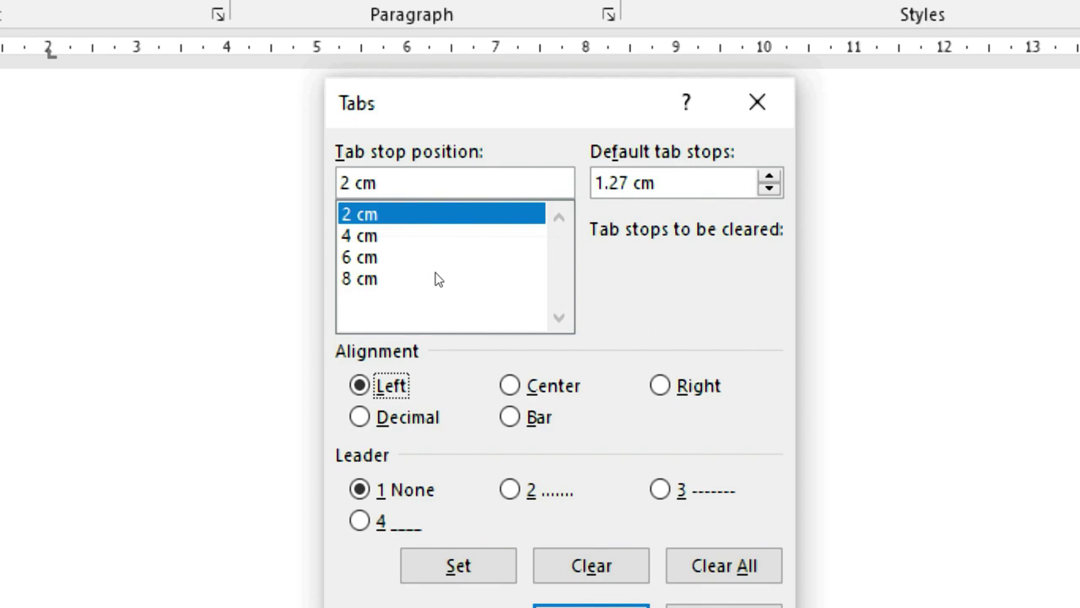
pyautogui.click(442, 242)
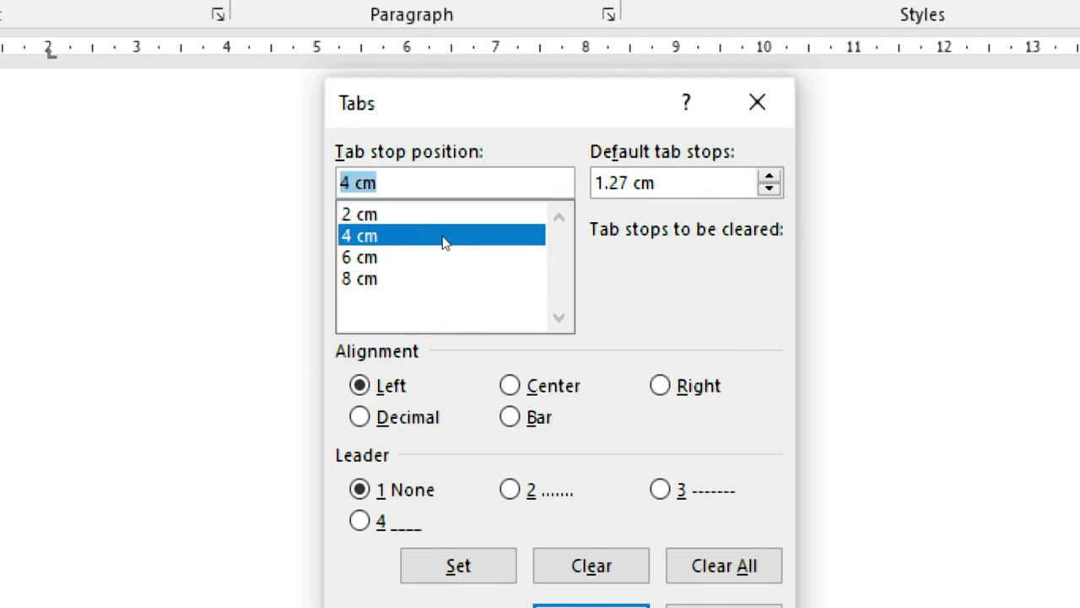
pyautogui.click(510, 385)
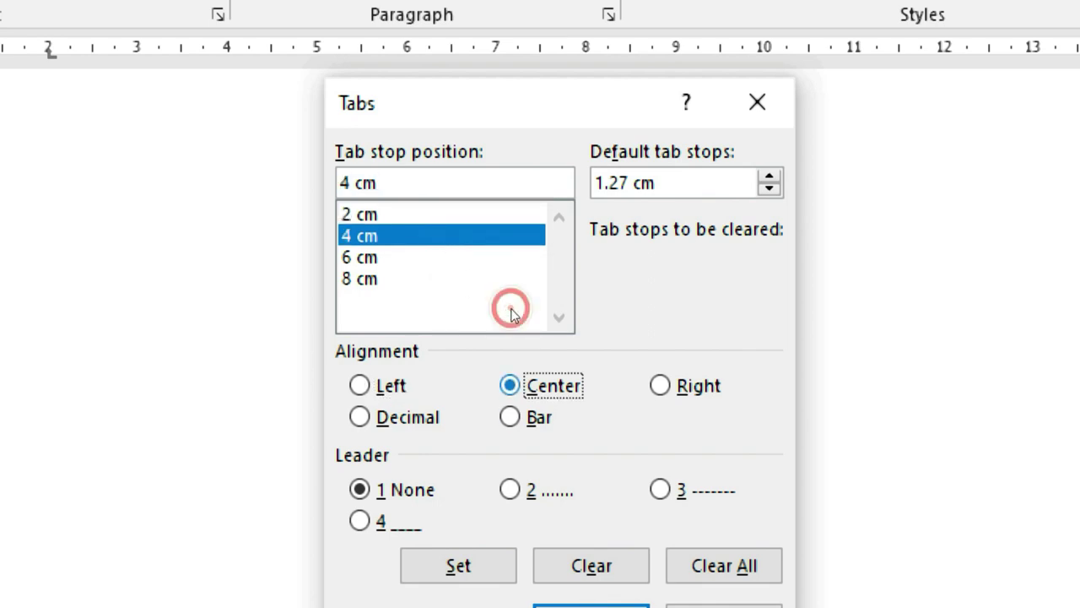
pyautogui.hotkey('alt', 's')
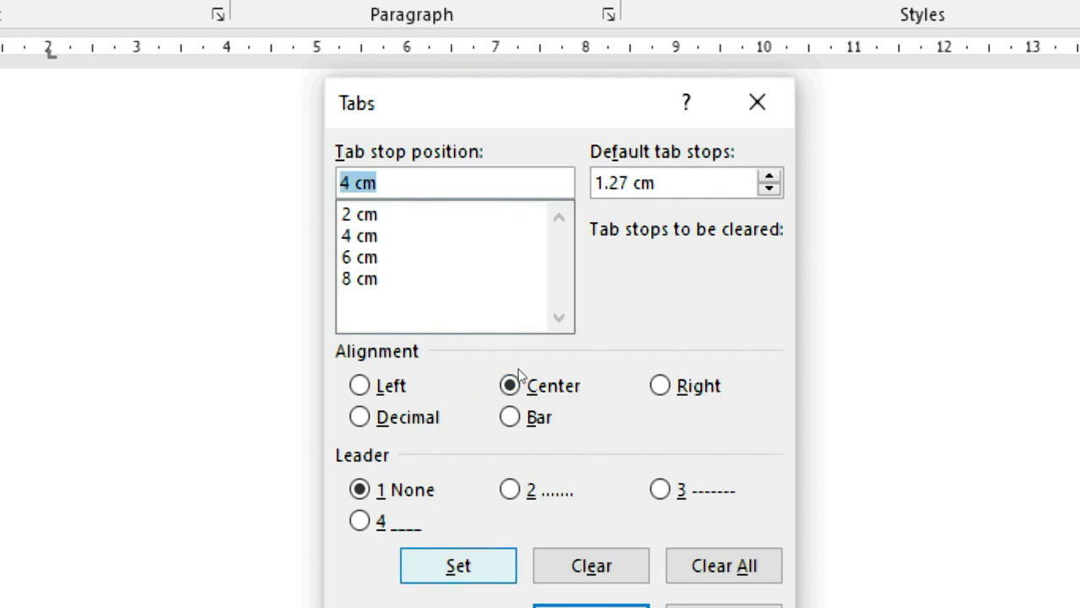
pyautogui.click(429, 253)
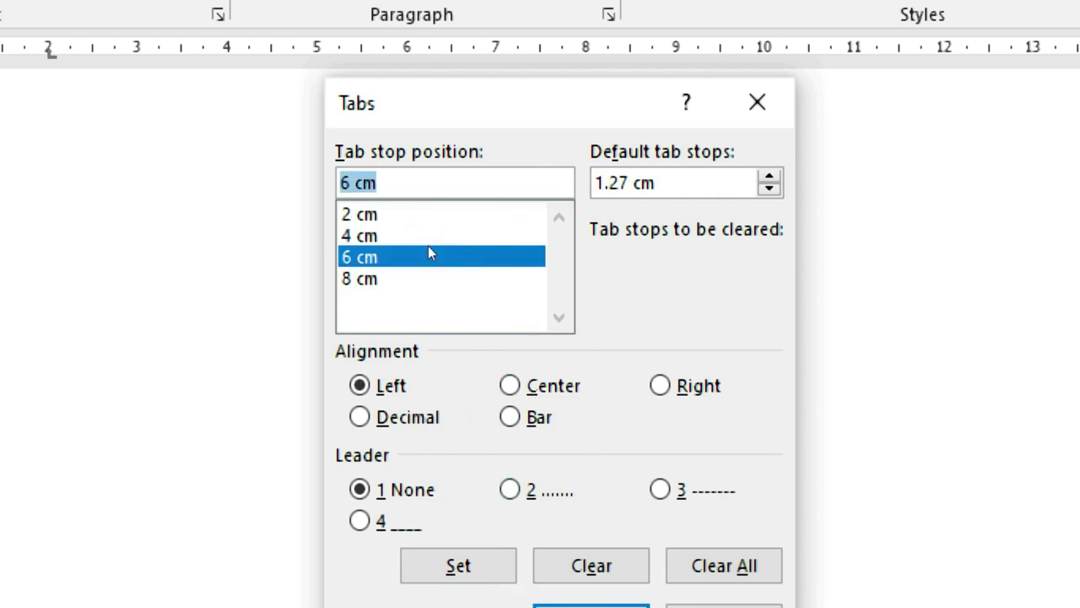
pyautogui.hotkey('alt', 'r')
pyautogui.hotkey('alt', 's')
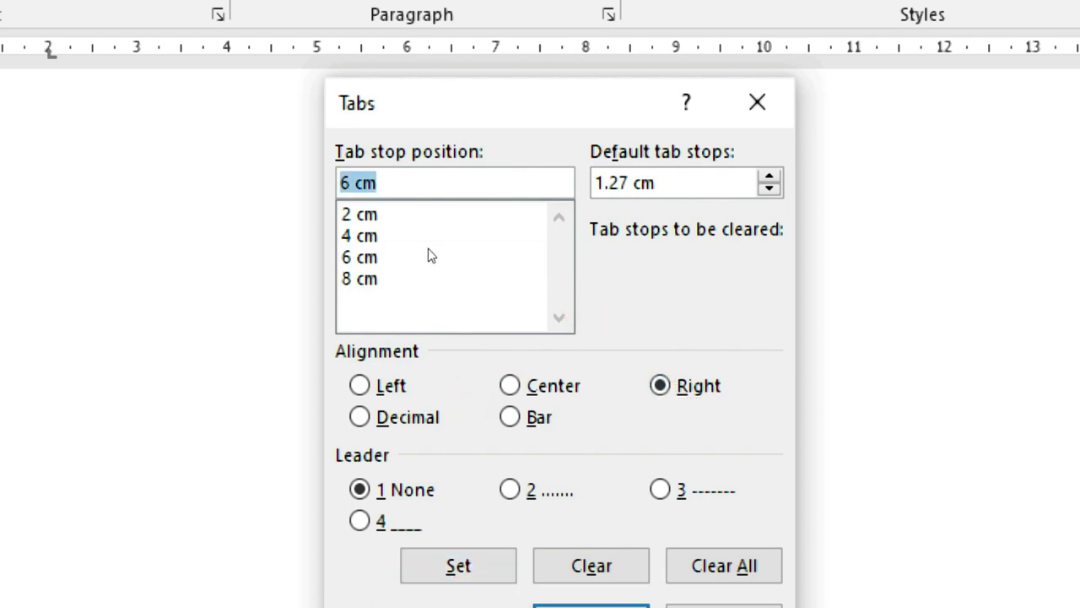
pyautogui.press('Down')
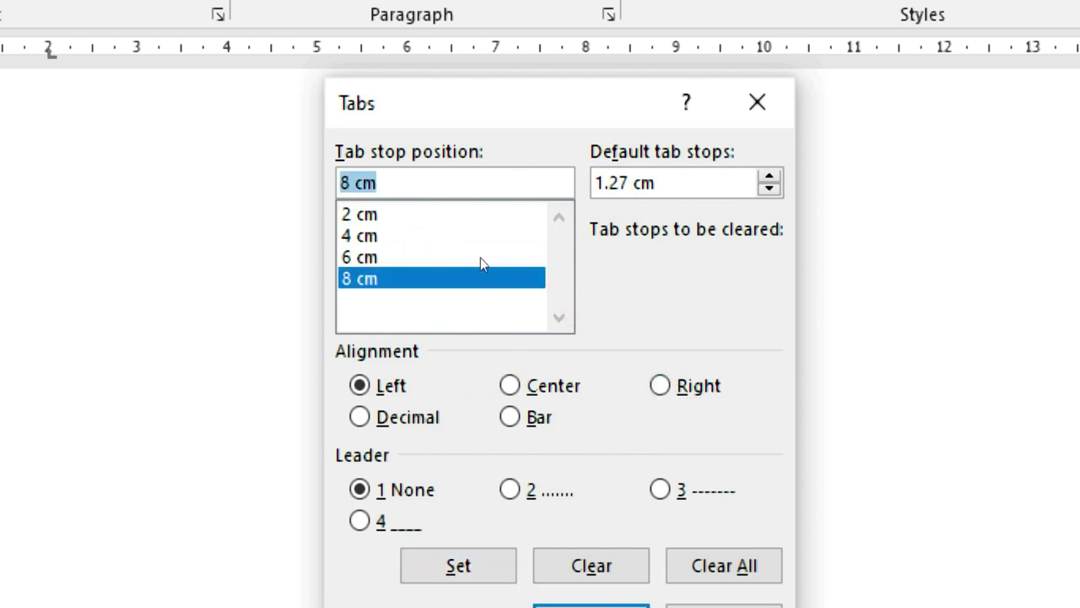
pyautogui.hotkey('alt', 'd')
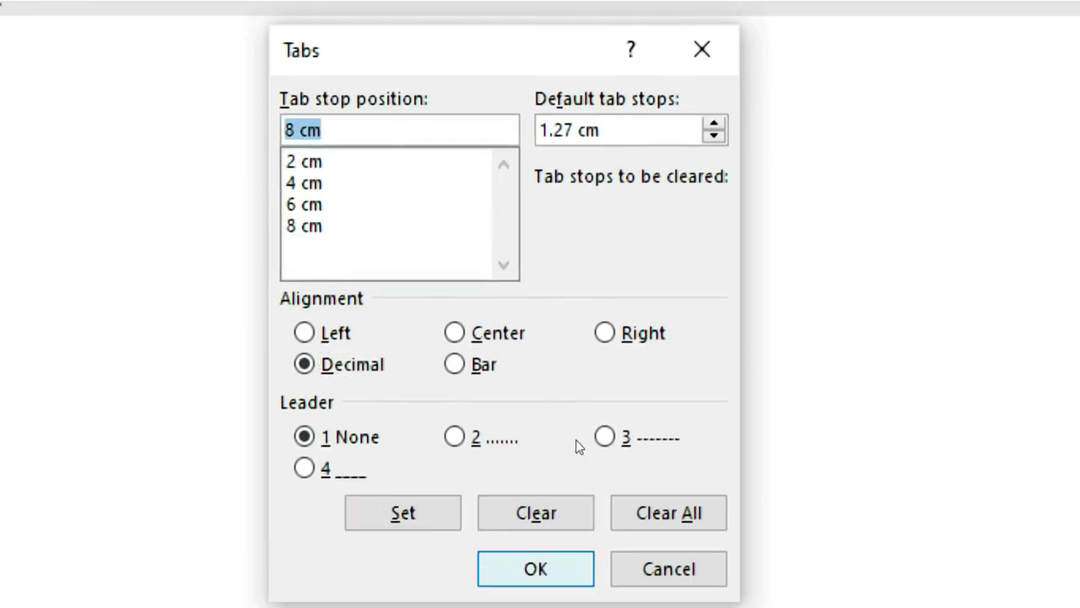
pyautogui.click(595, 595)
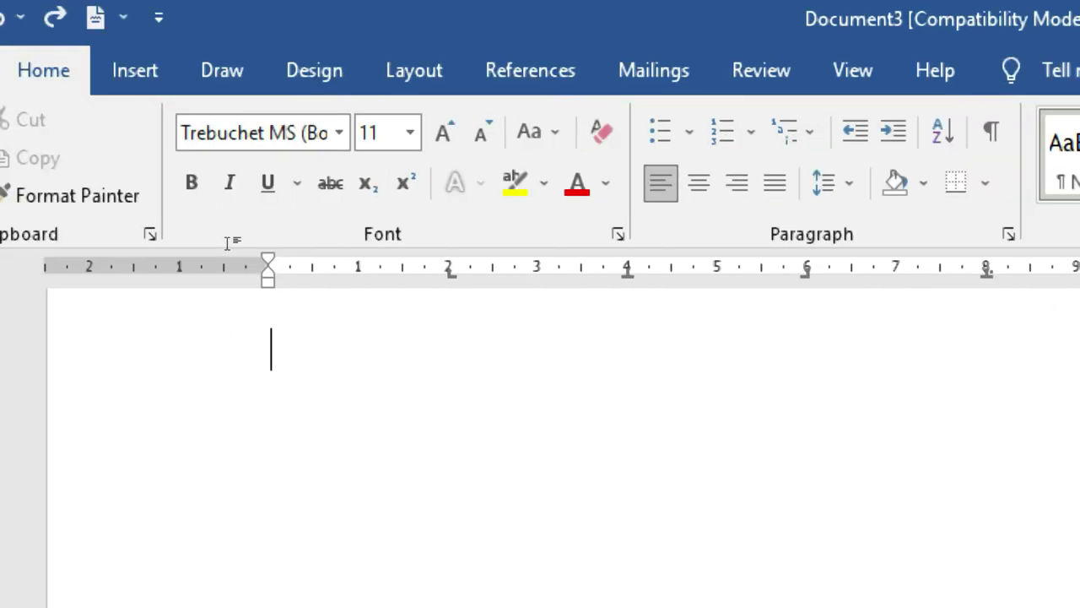
# - Type a test line with Name at the first three tab stops and 200.00 at the decimal stop
pyautogui.press('Tab')
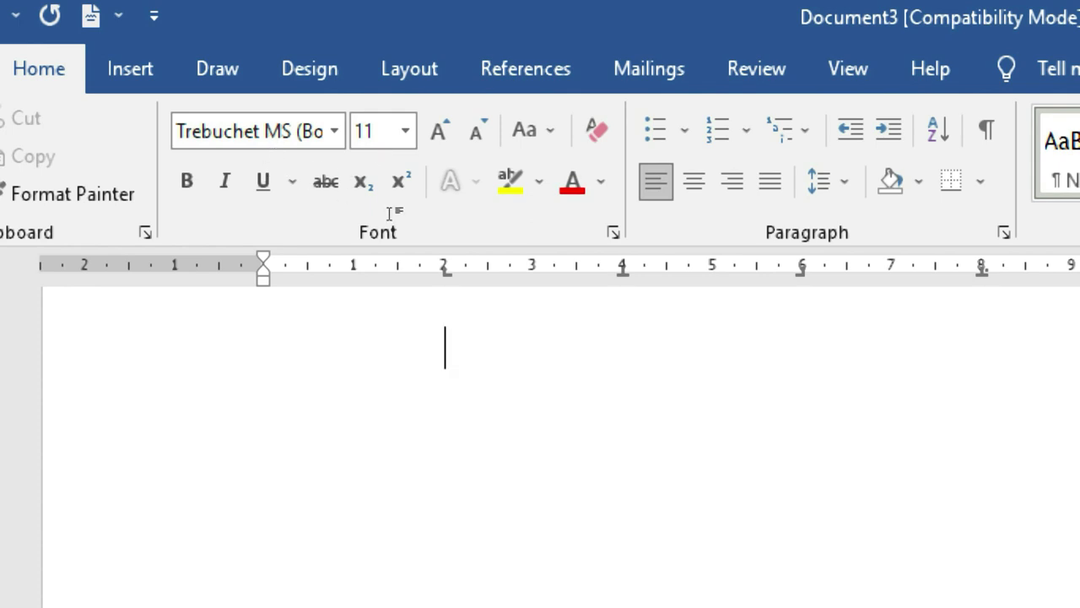
pyautogui.write('Name')
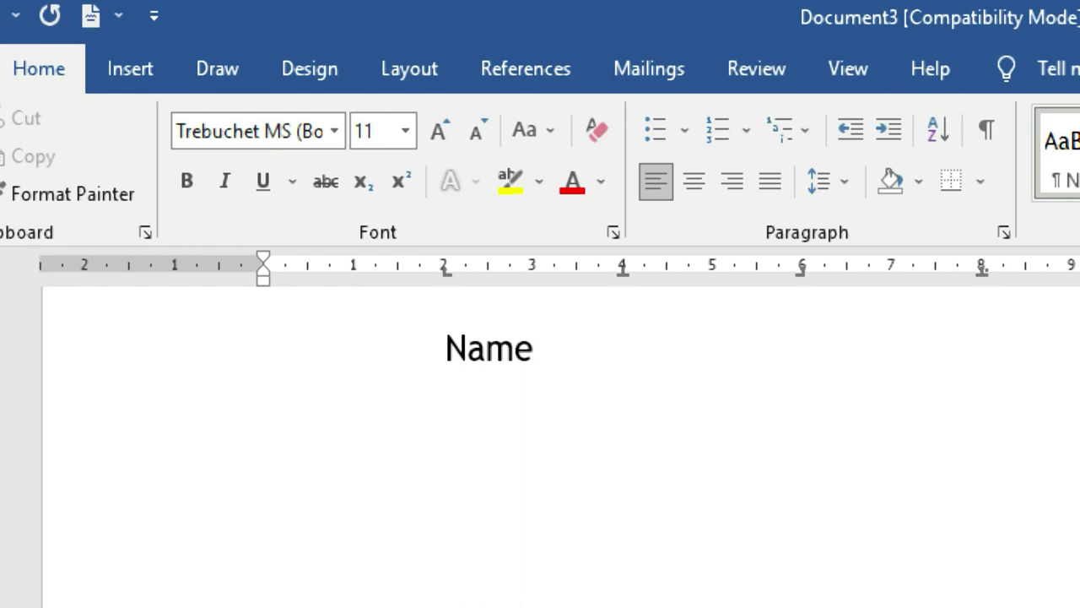
pyautogui.press('Tab')
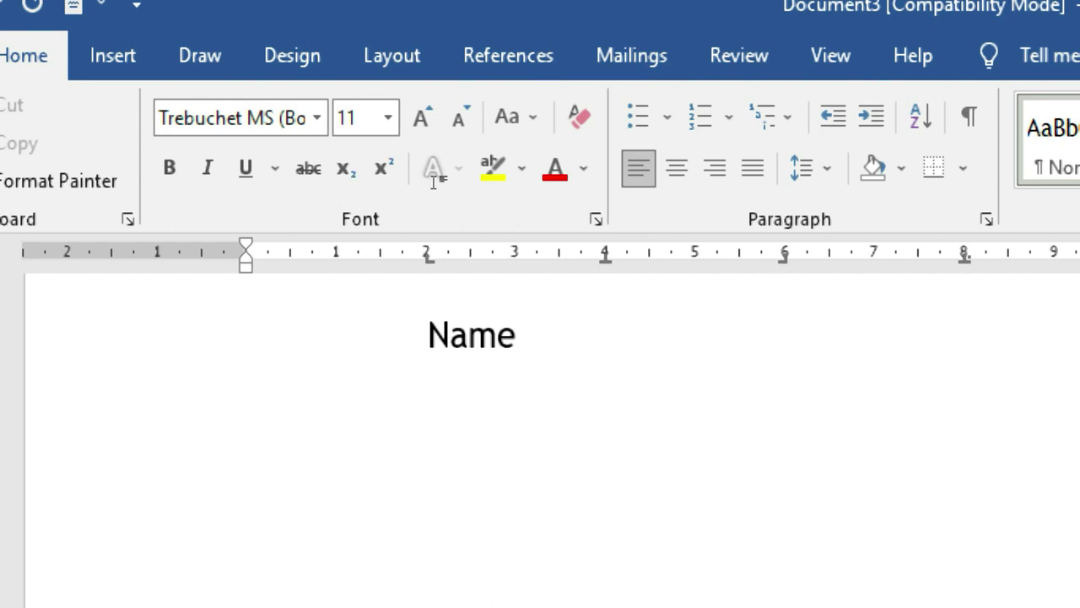
pyautogui.write('Name')
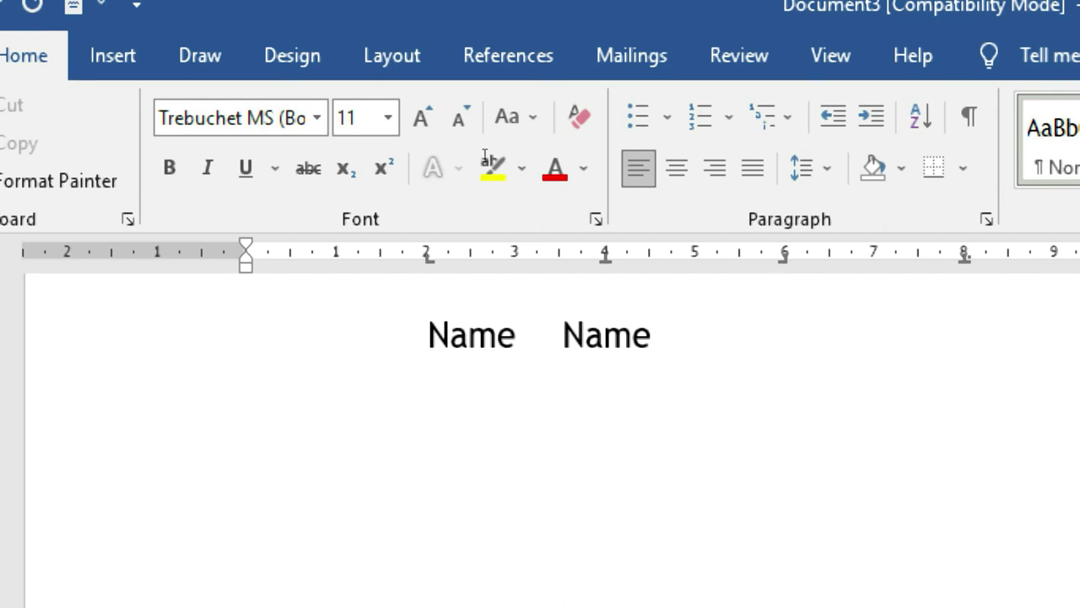
pyautogui.press('Tab')
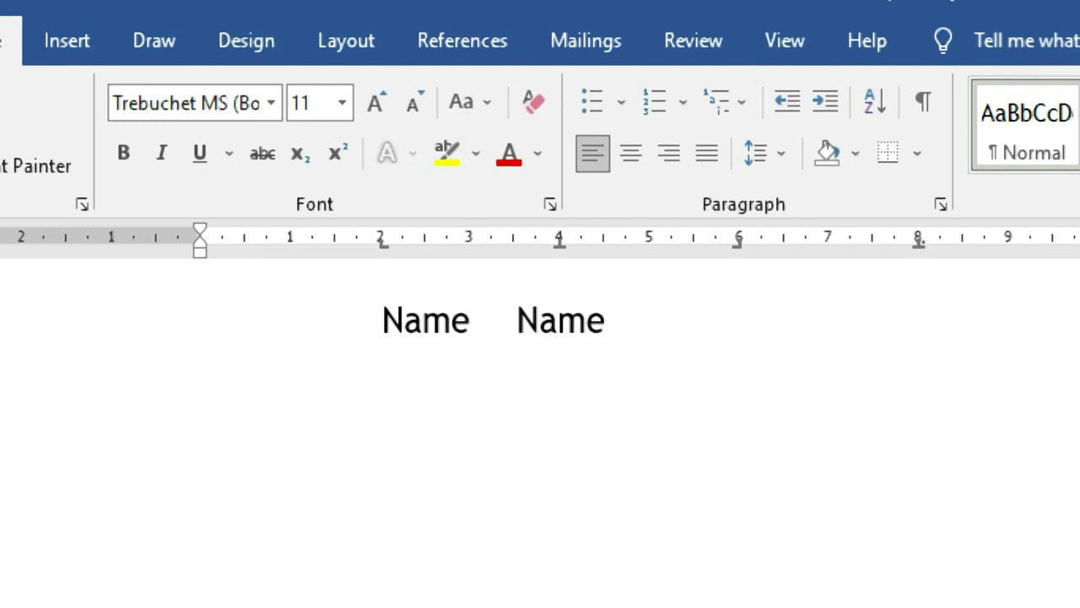
pyautogui.write('Name')
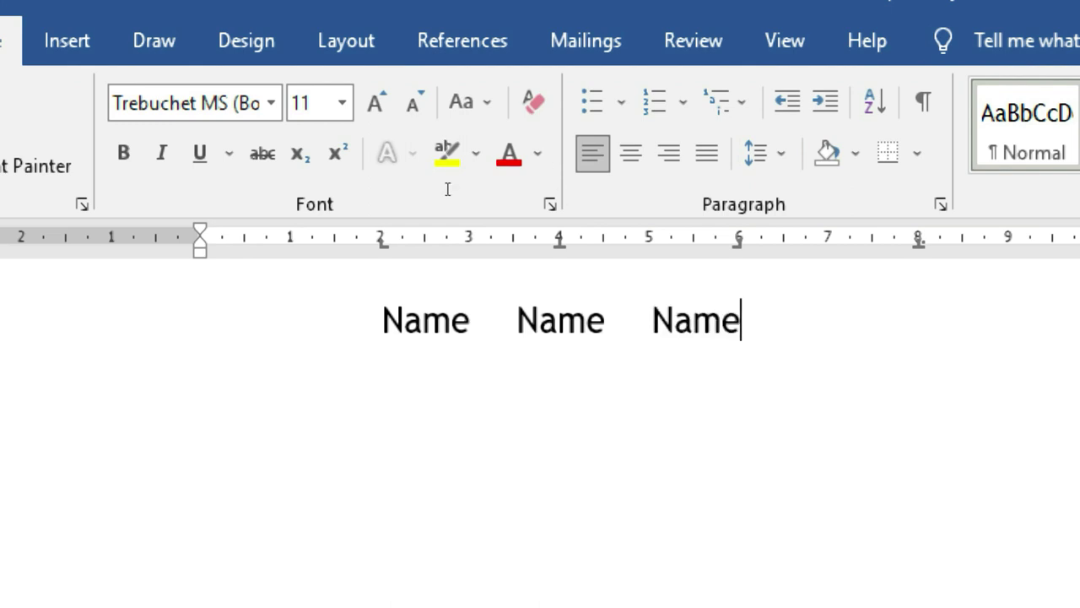
pyautogui.press('Tab')
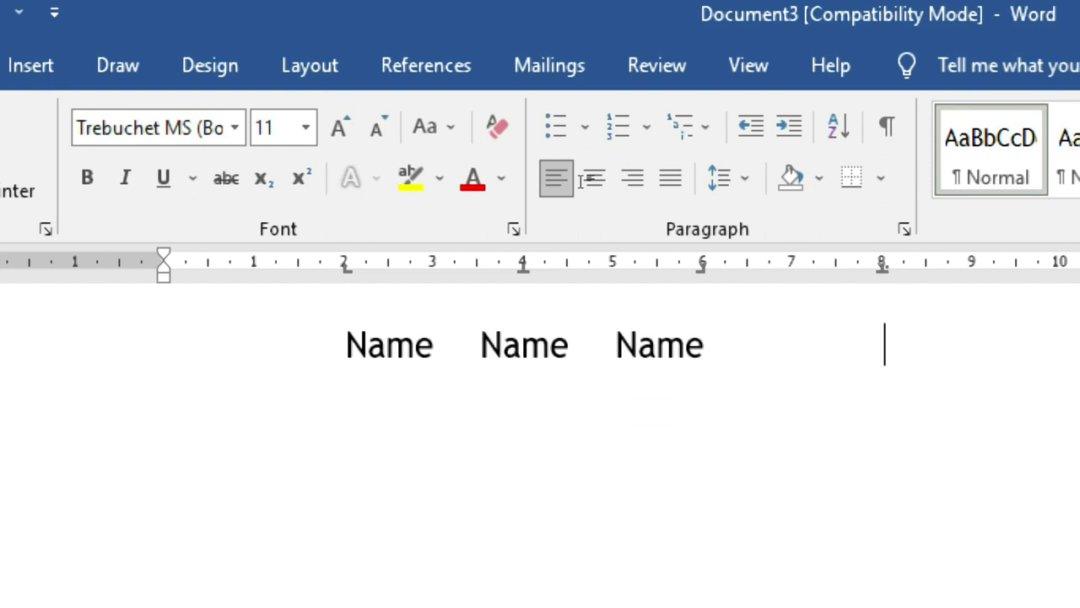
pyautogui.write('200.00')
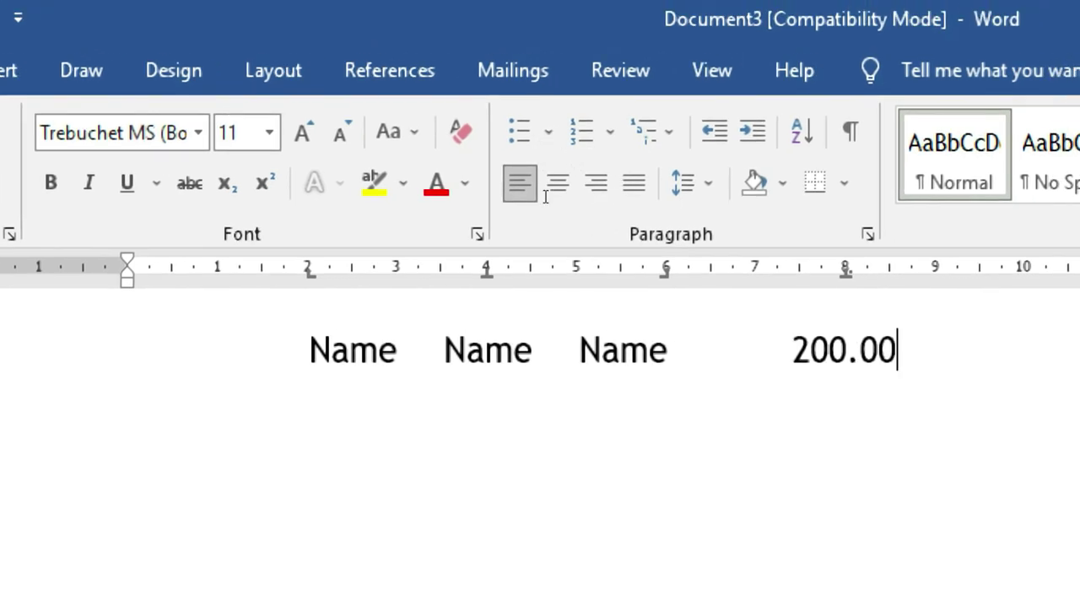
# - Change the number to 200000.00000, then delete the whole test line
pyautogui.hotkey('shift', 'Left')
pyautogui.hotkey('shift', 'Left')
pyautogui.hotkey('shift', 'Left')
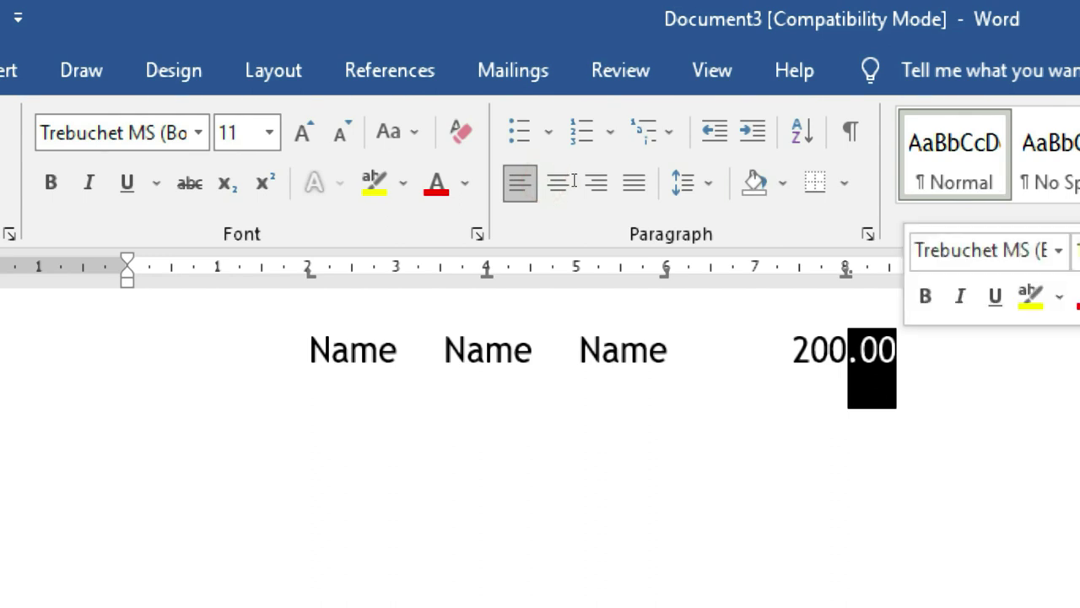
pyautogui.press('Right')
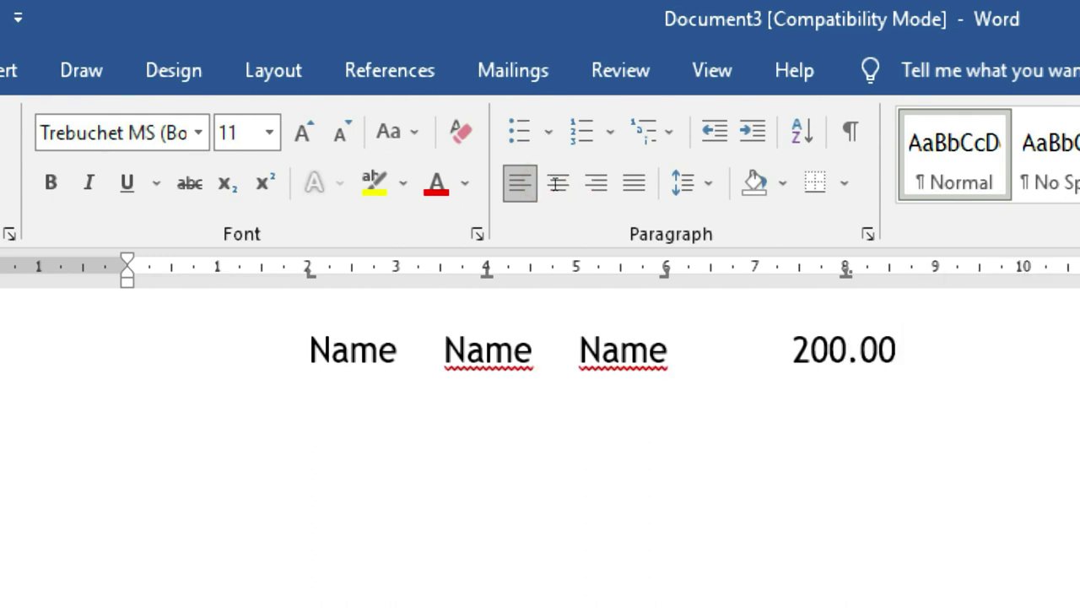
pyautogui.press('Left')
pyautogui.press('Left')
pyautogui.press('Left')
pyautogui.write('000')
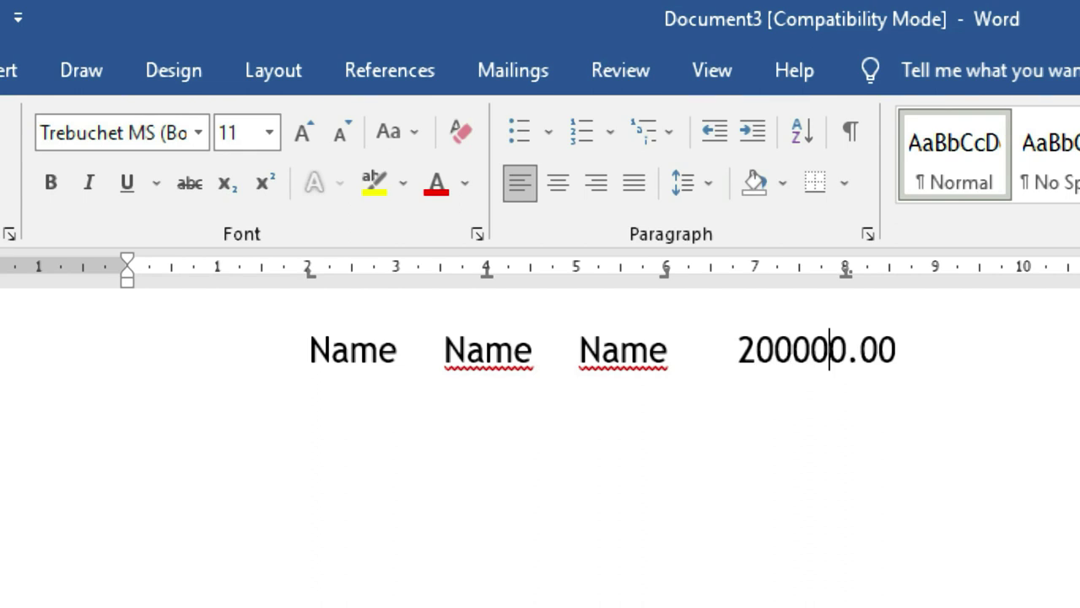
pyautogui.press('Right')
pyautogui.press('Right')
pyautogui.press('Right')
pyautogui.write('00')
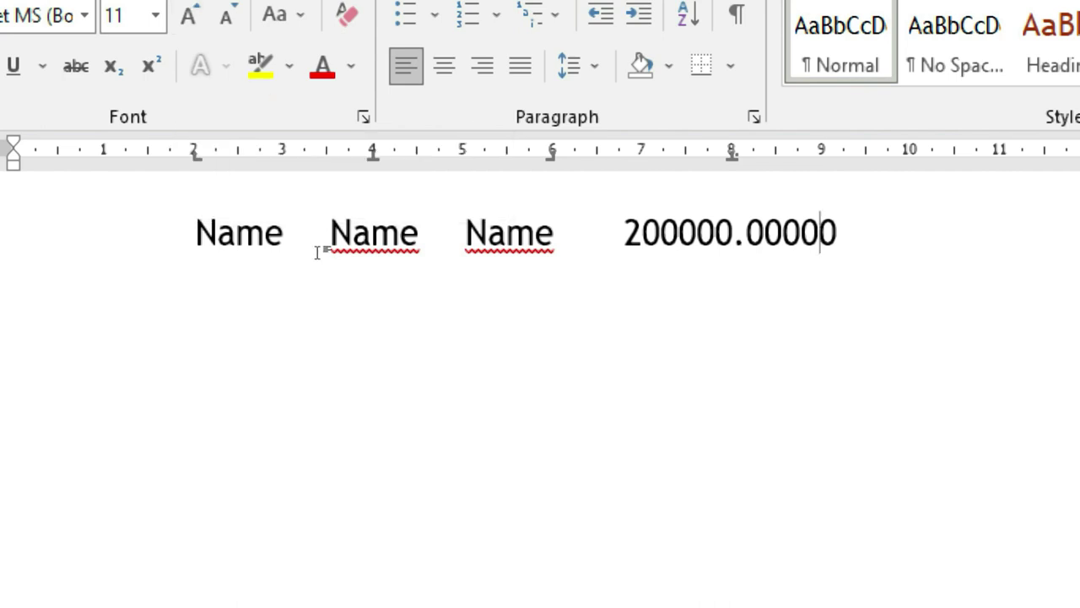
pyautogui.hotkey('ctrl', 'a')
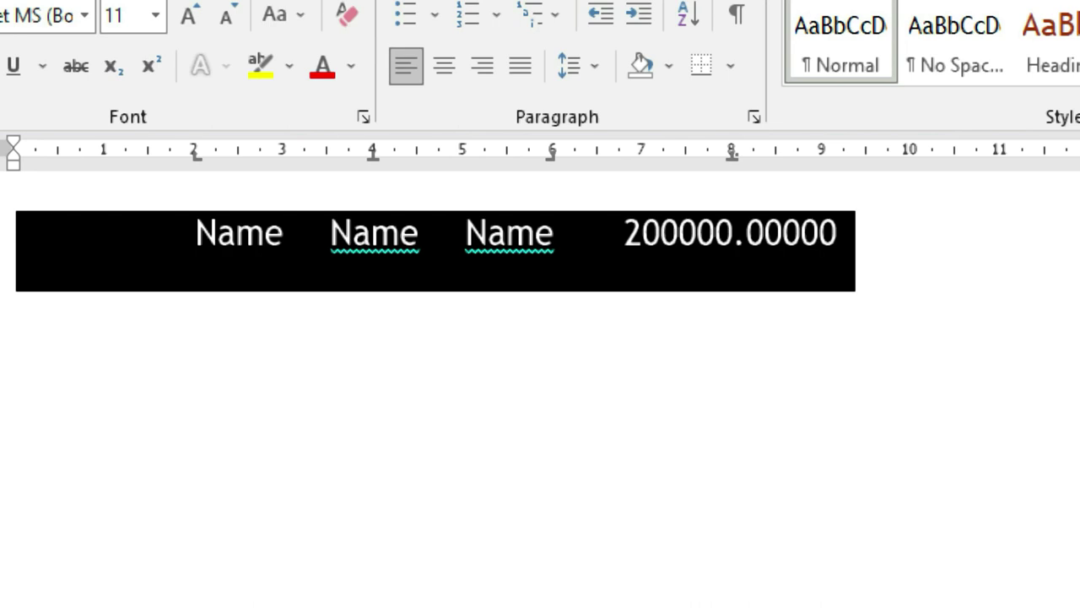
pyautogui.press('Delete')
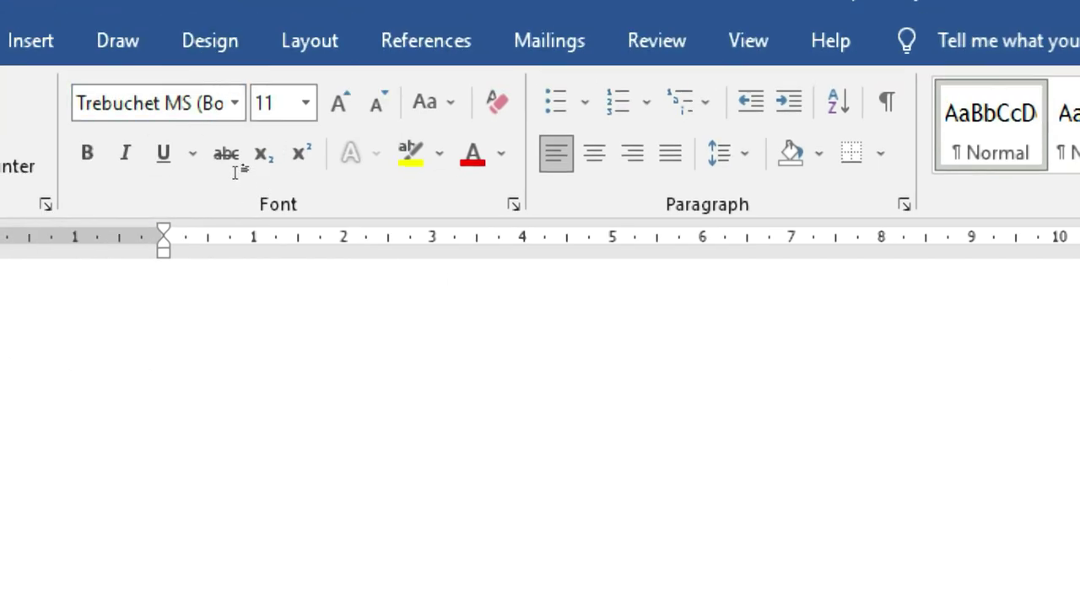
# - Add left tab stops at 1 cm, 3 cm and 7 cm on the ruler
pyautogui.click(256, 239)
pyautogui.click(317, 143)
pyautogui.click(499, 145)
# - Turn the 3 cm and 7 cm tab stops into bar tabs in the Tabs dialog
pyautogui.click(558, 123)
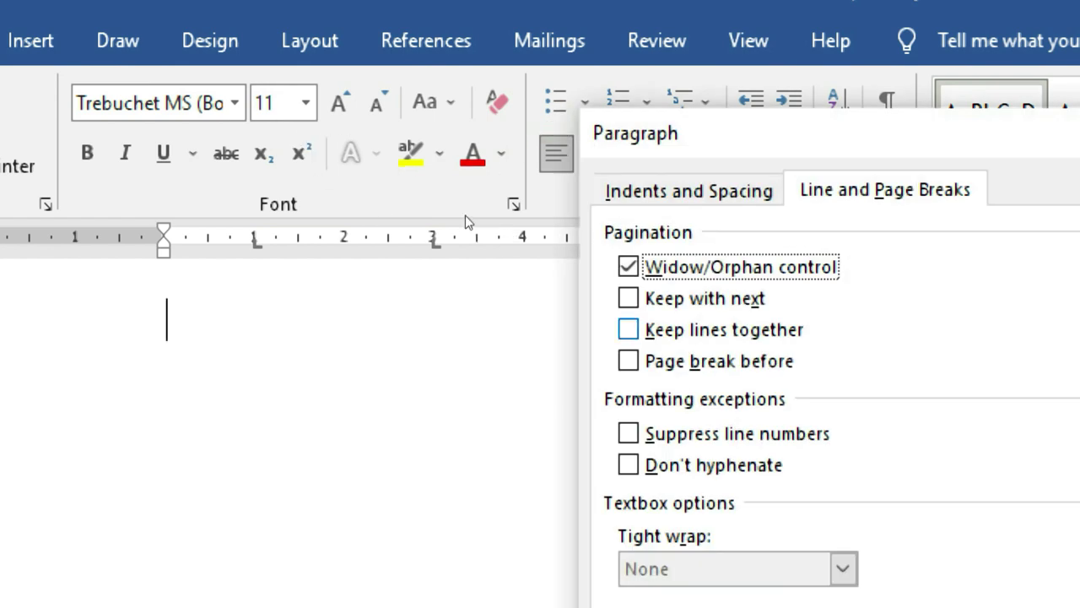
pyautogui.click(642, 604)
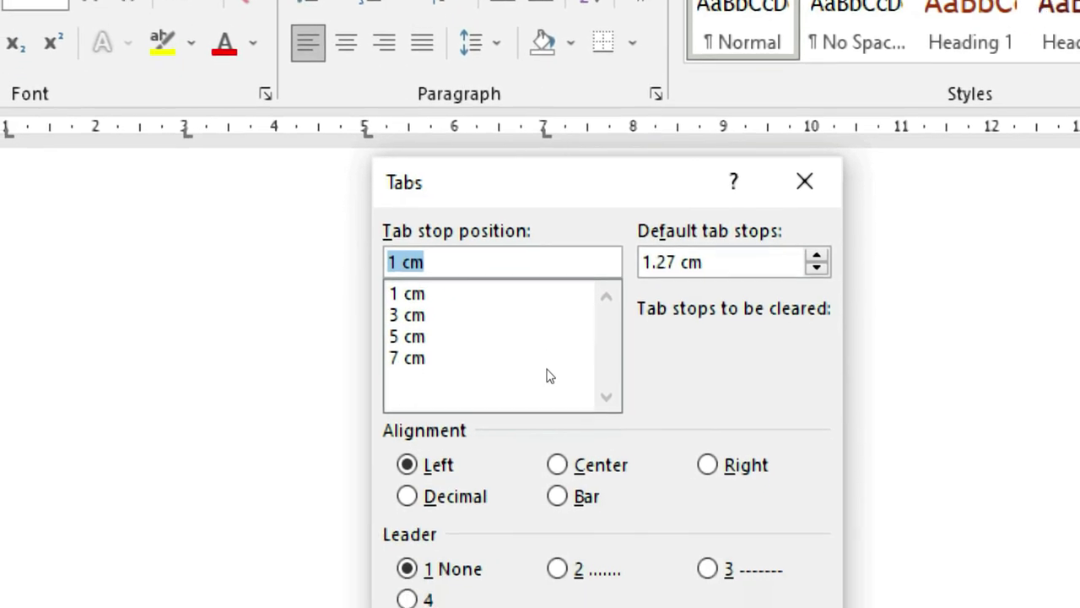
pyautogui.click(426, 393)
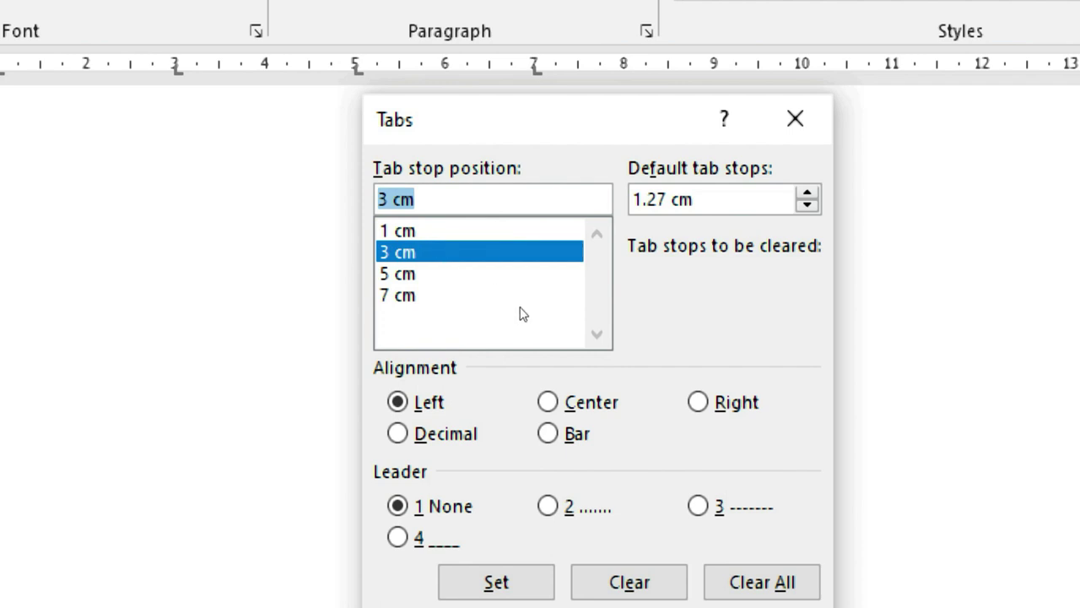
pyautogui.hotkey('alt', 'b')
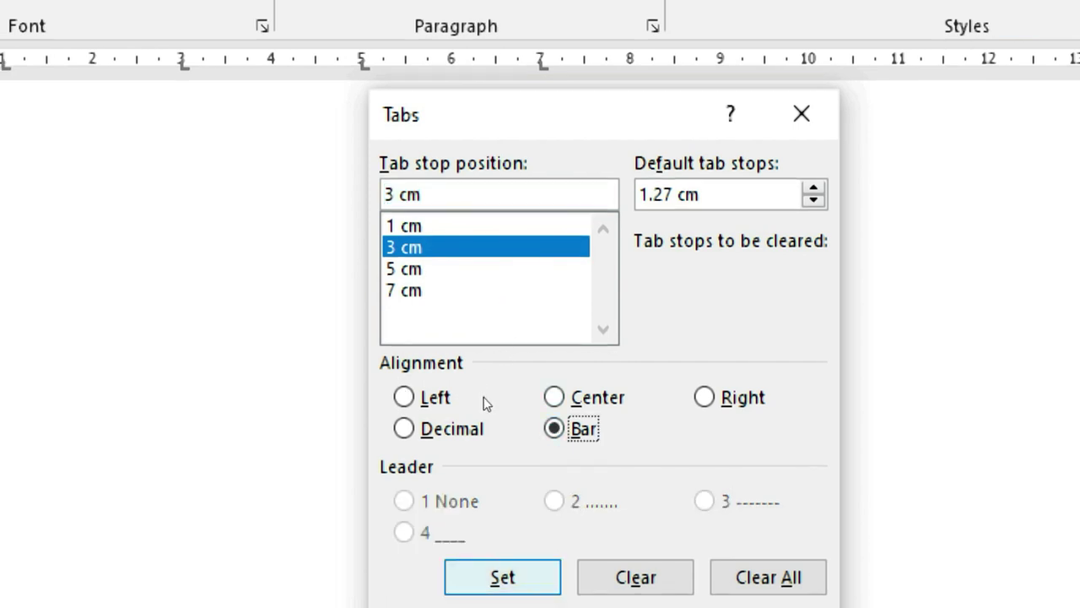
pyautogui.hotkey('alt', 's')
pyautogui.click(432, 258)
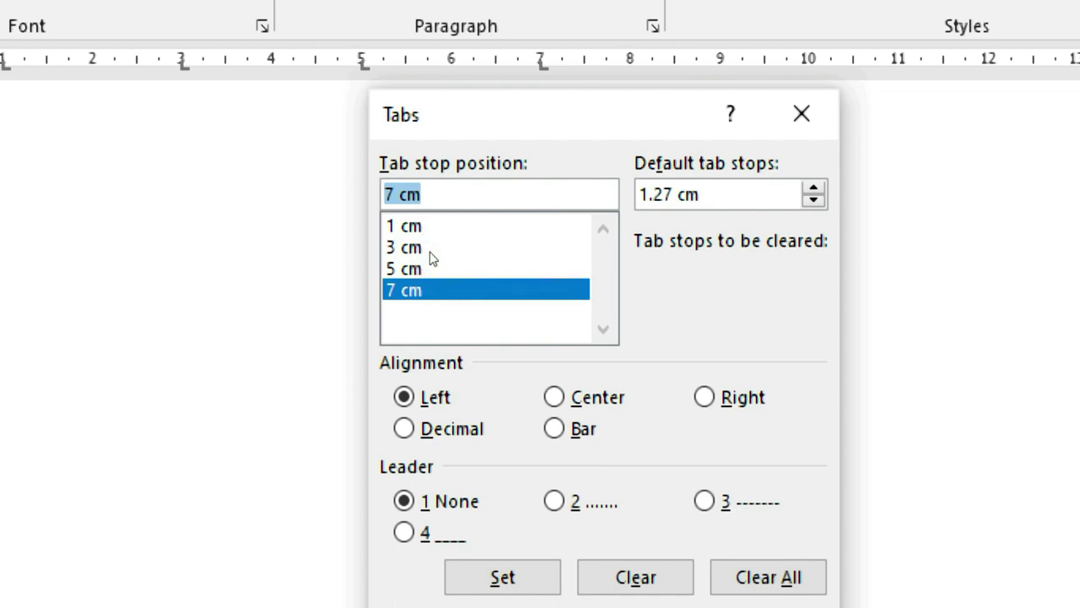
pyautogui.hotkey('alt', 'b')
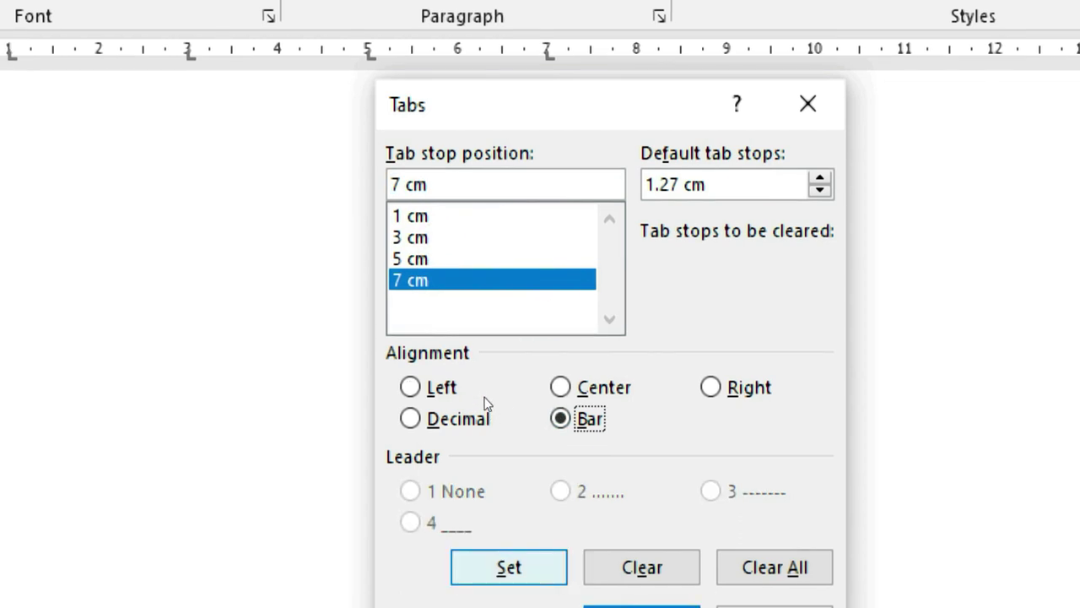
pyautogui.hotkey('alt', 's')
pyautogui.press('Return')
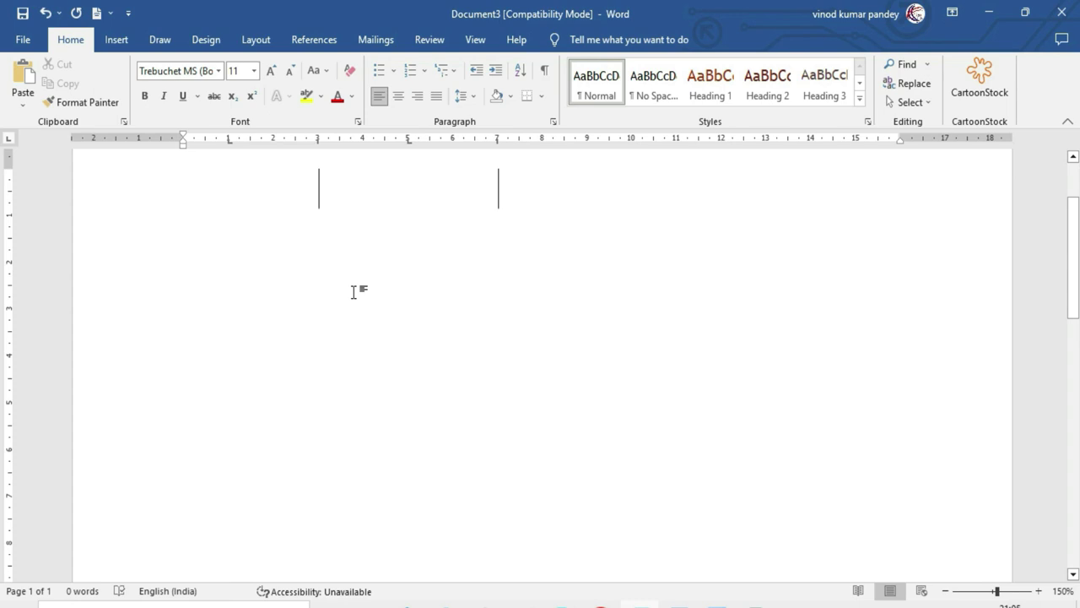
# - Type two Name headings and a row of two sample names in the bar-tab columns
pyautogui.write('Name')
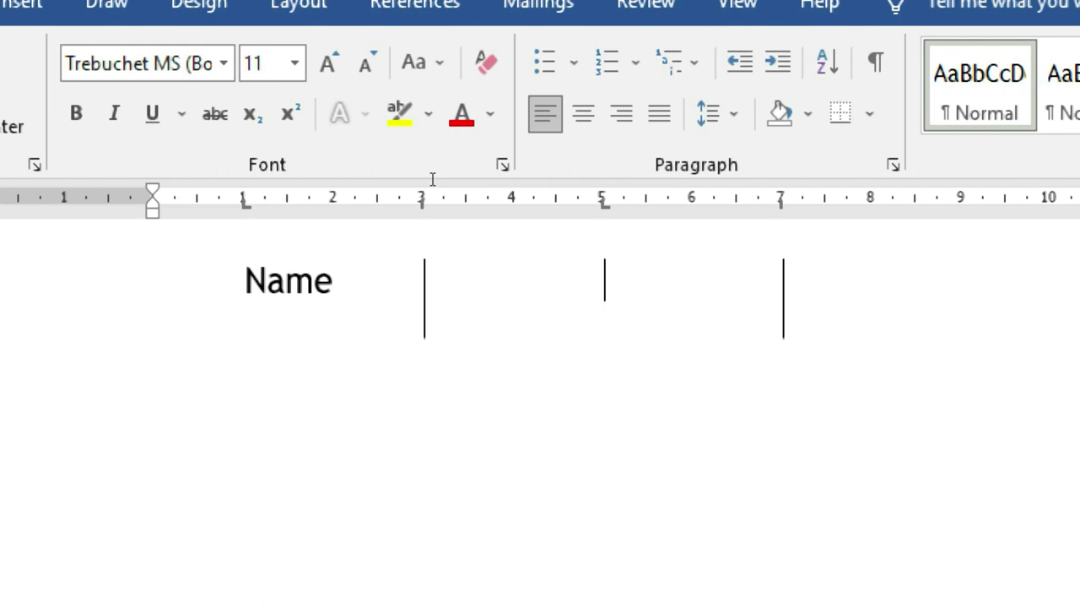
pyautogui.write('Name')
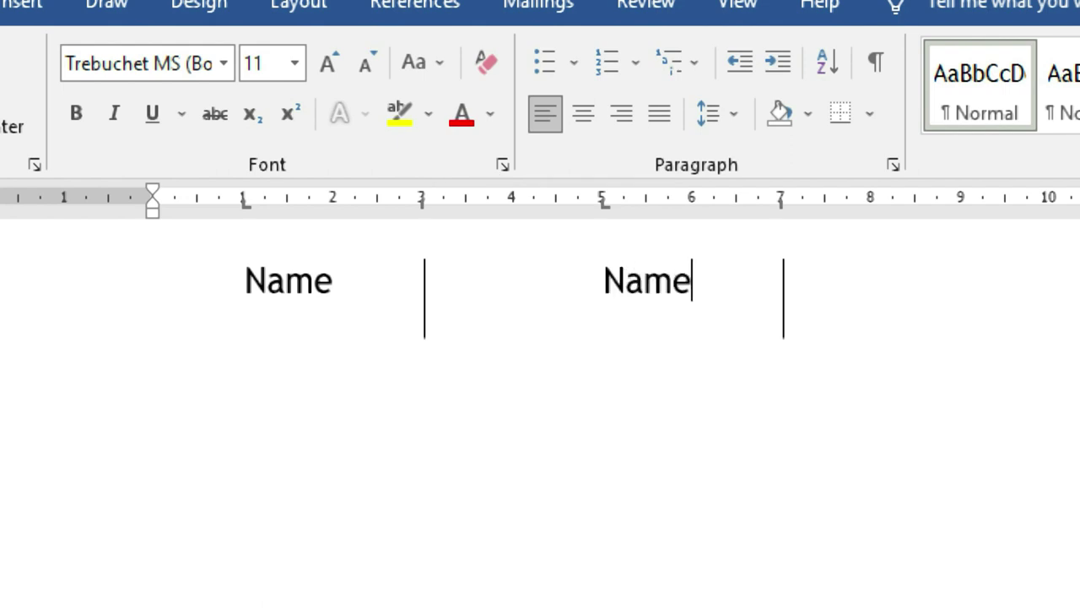
pyautogui.press('Tab')
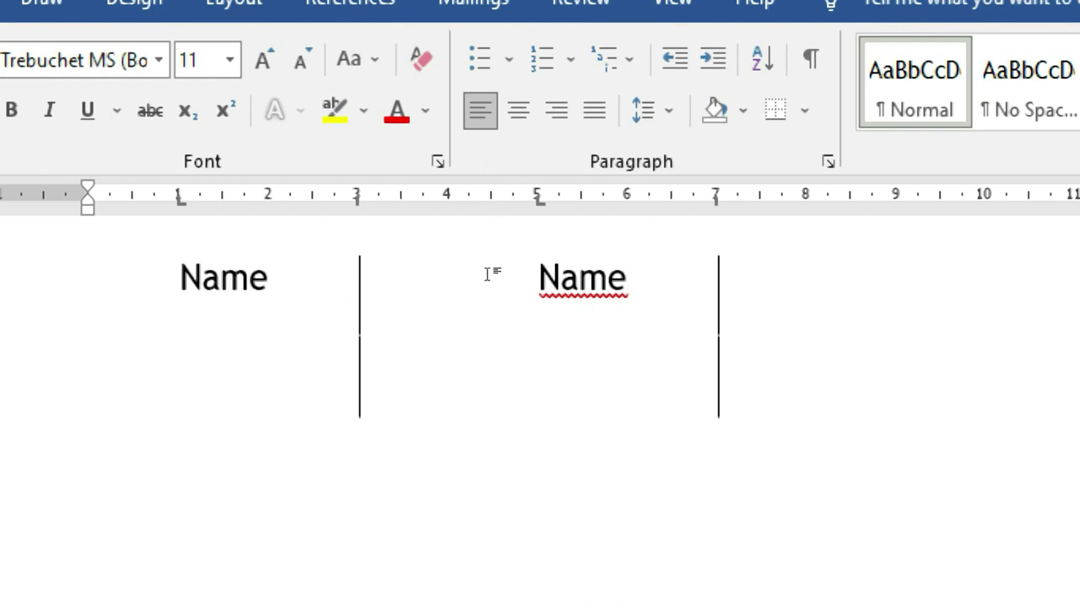
pyautogui.hotkey('ctrl', 'Tab')
pyautogui.write('Aman ')
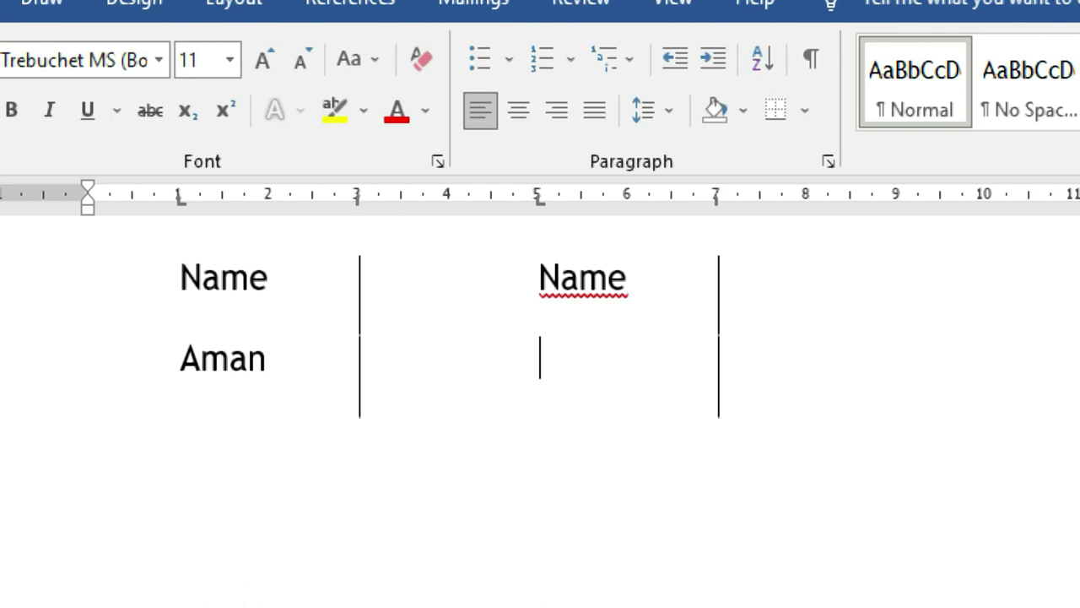
pyautogui.write('Kamal')
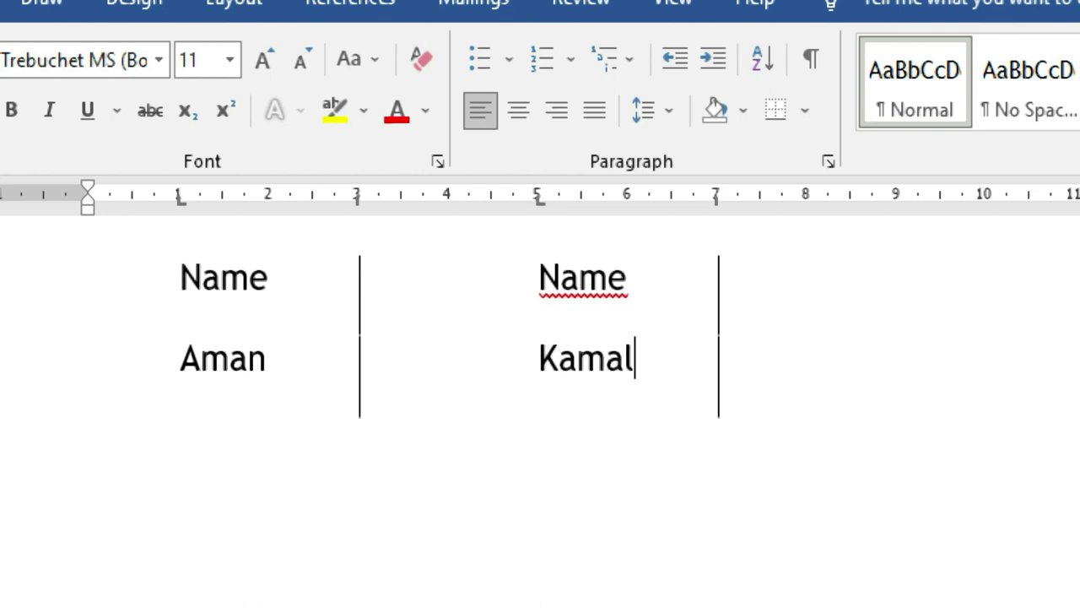
# - Extend the columns with blank lines, then delete the entire example
pyautogui.press('Tab')
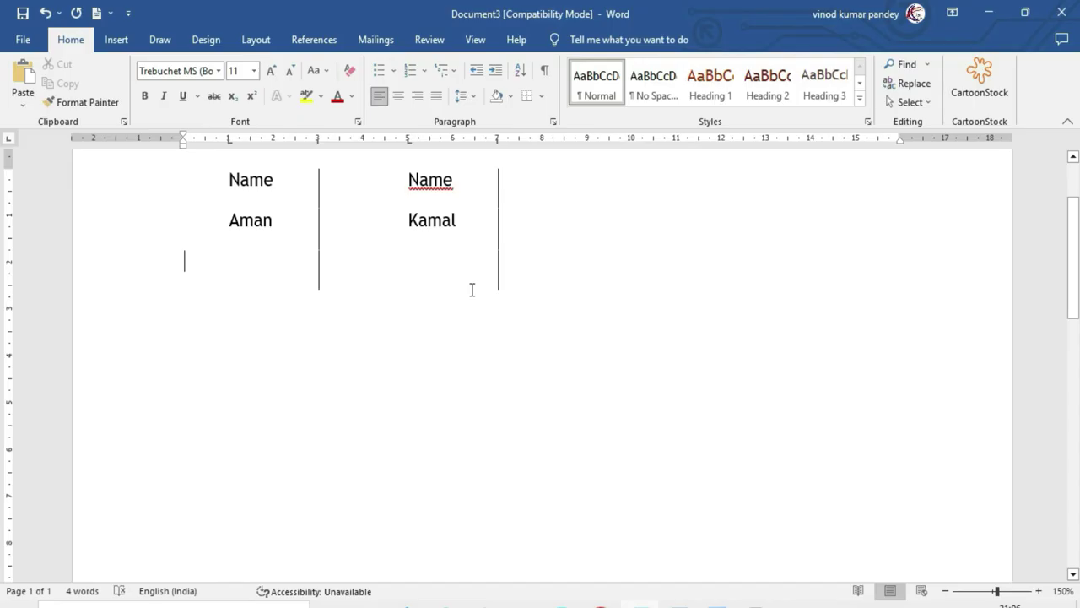
pyautogui.press('Return')
pyautogui.press('Return')
pyautogui.press('Return')
pyautogui.press('Return')
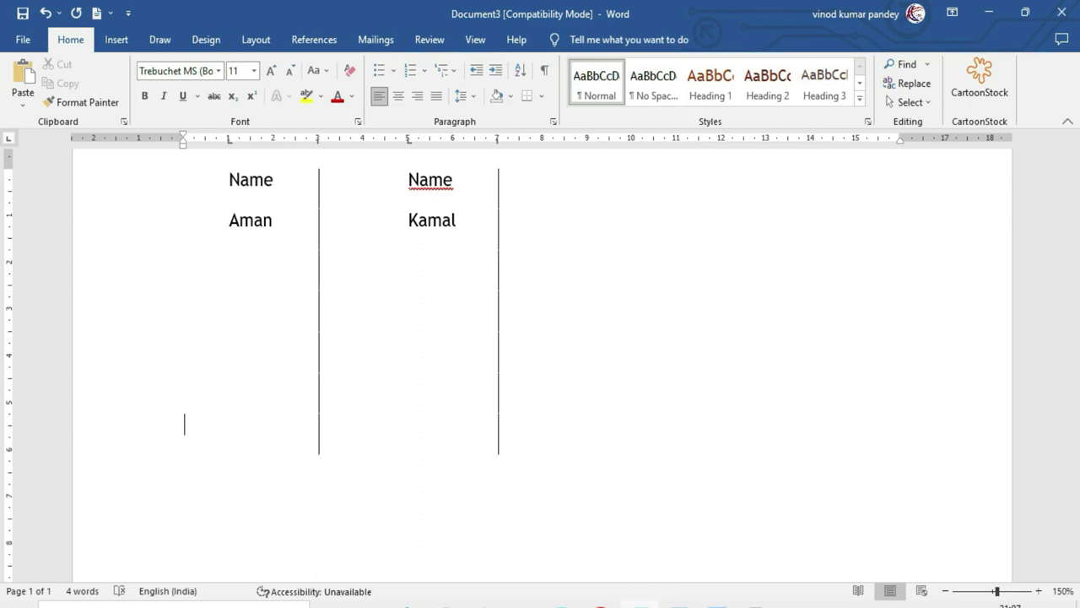
pyautogui.hotkey('ctrl', 'a')
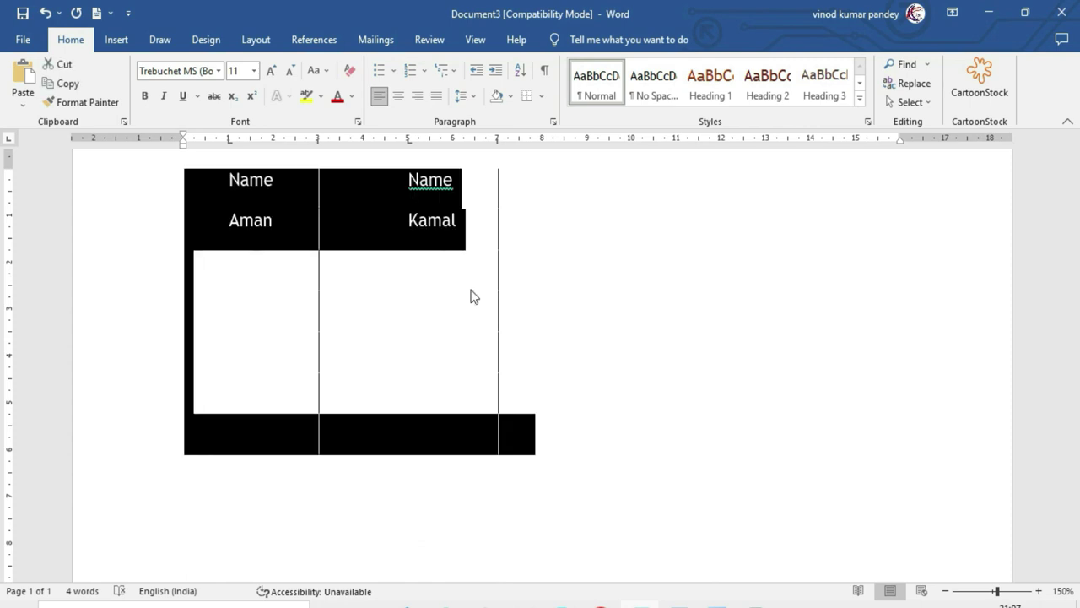
pyautogui.press('Delete')
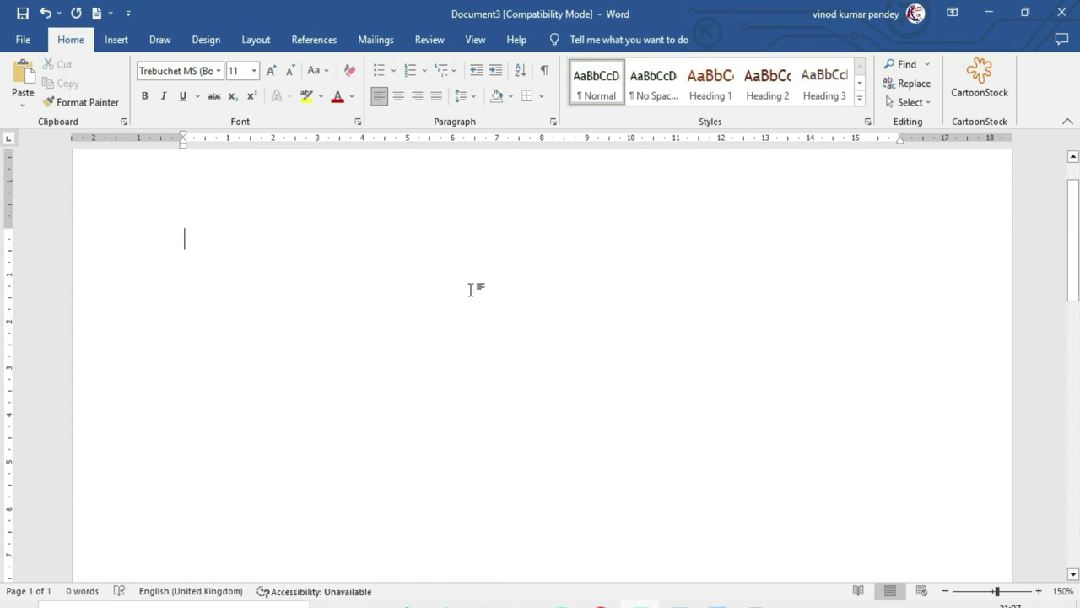
# - Review the paragraph's tab stop settings without changing anything
pyautogui.click(555, 128)
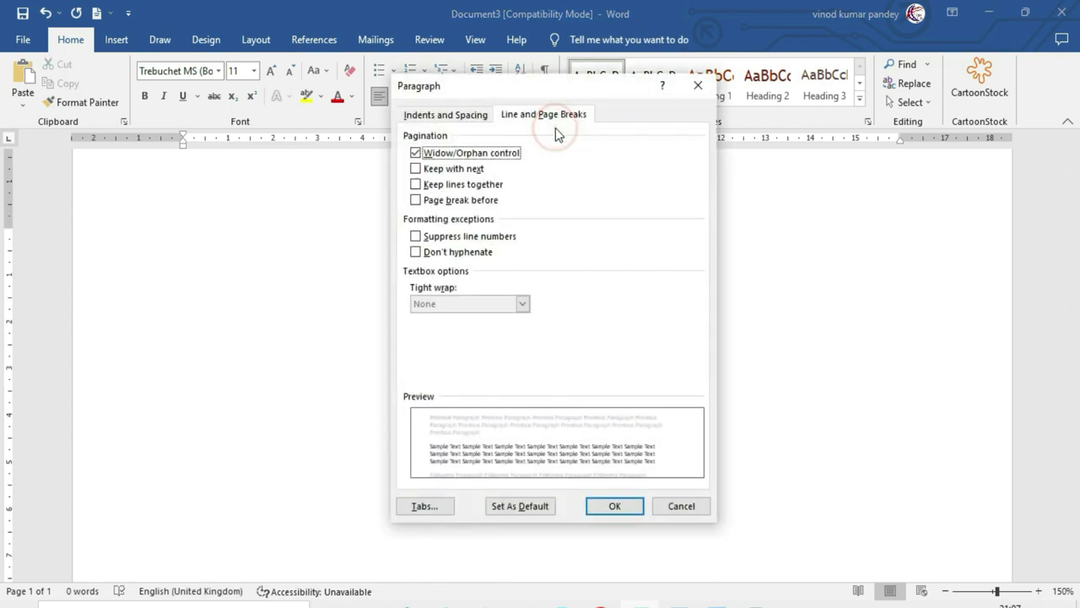
pyautogui.click(430, 511)
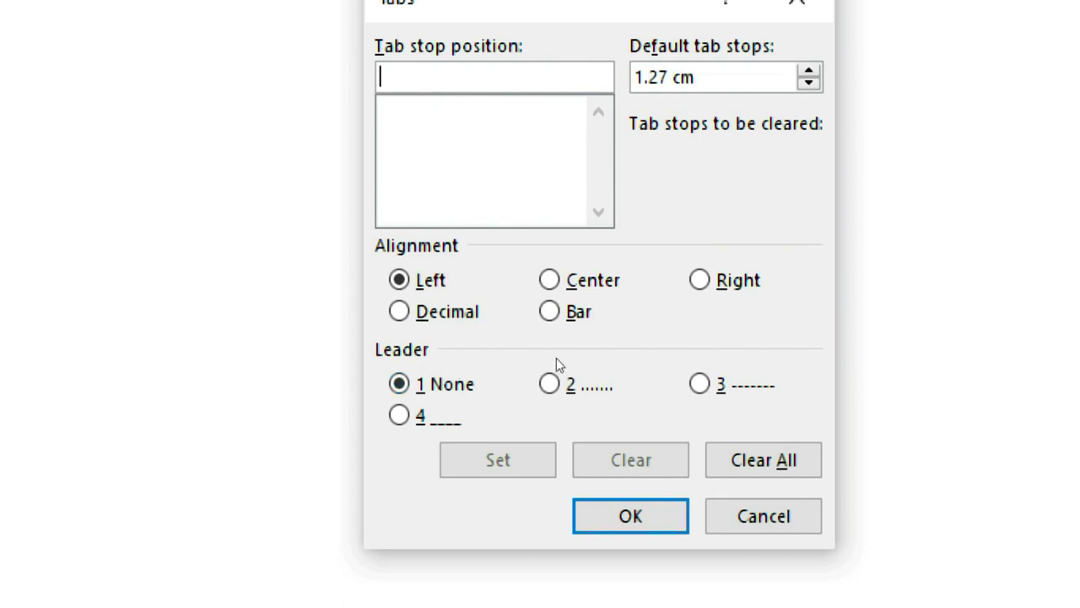
pyautogui.press('Escape')
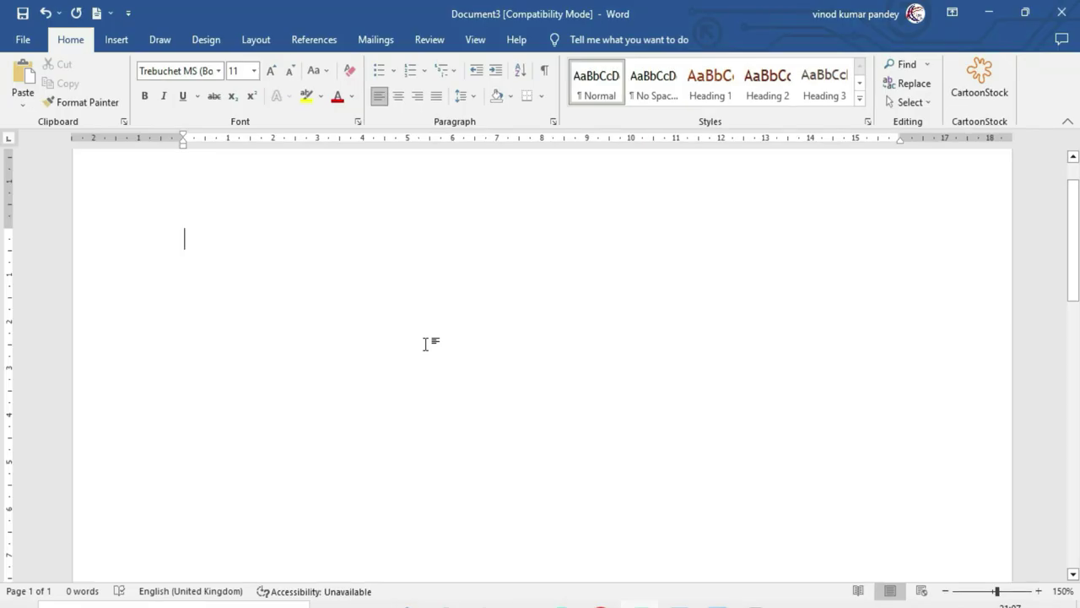
# - Type headings S No., Lesson and Page No., tabbing Page No. out to the 10 cm stop
pyautogui.write('S ')
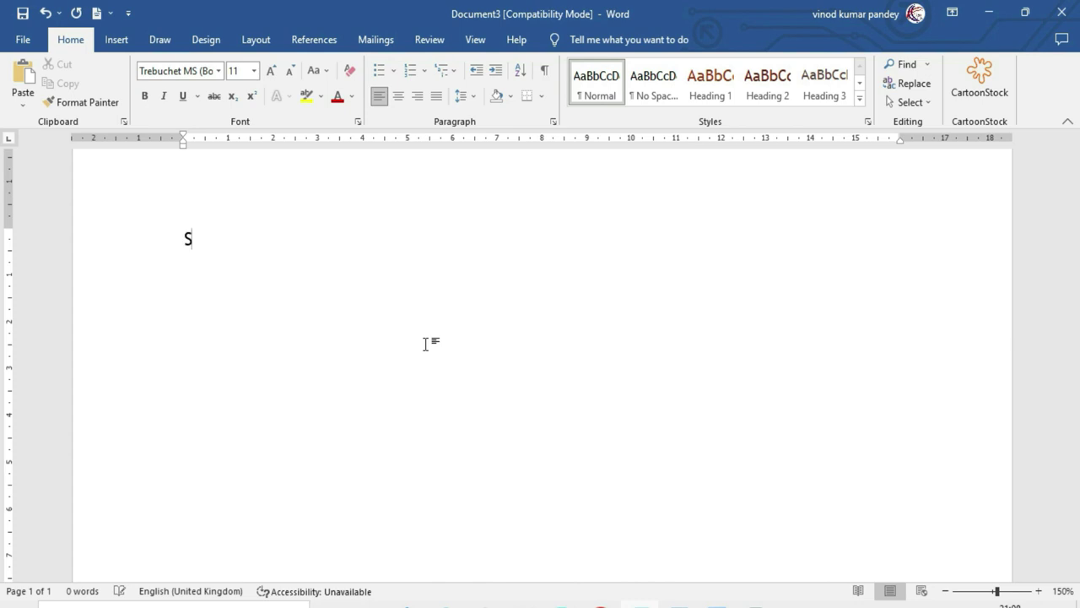
pyautogui.write('No. ')
pyautogui.write('Lesson')
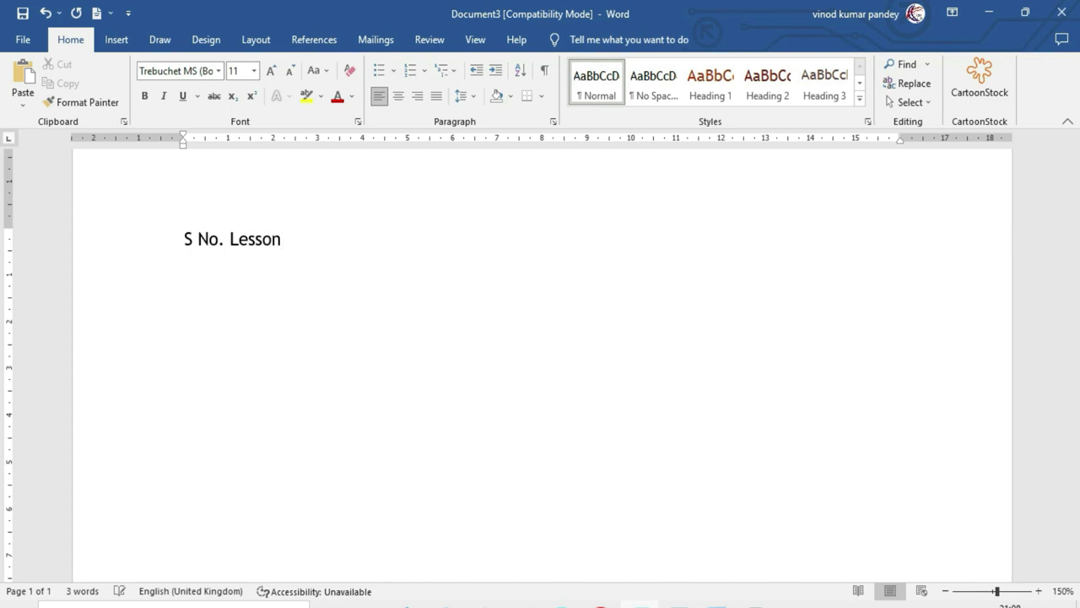
pyautogui.press('Tab')
pyautogui.write('Page No.')
pyautogui.click(227, 191)
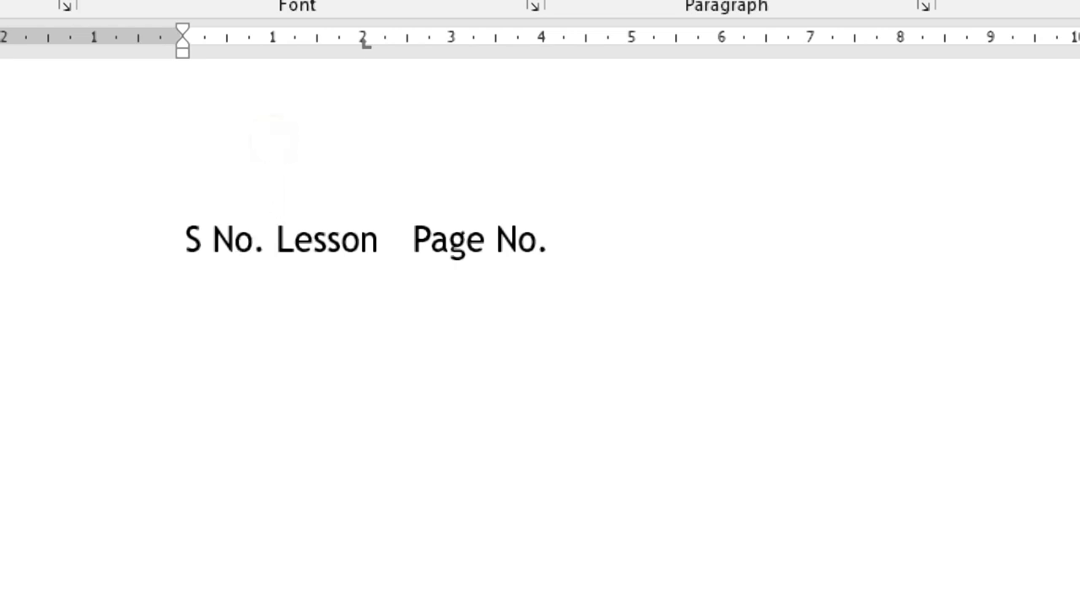
pyautogui.press('Tab')
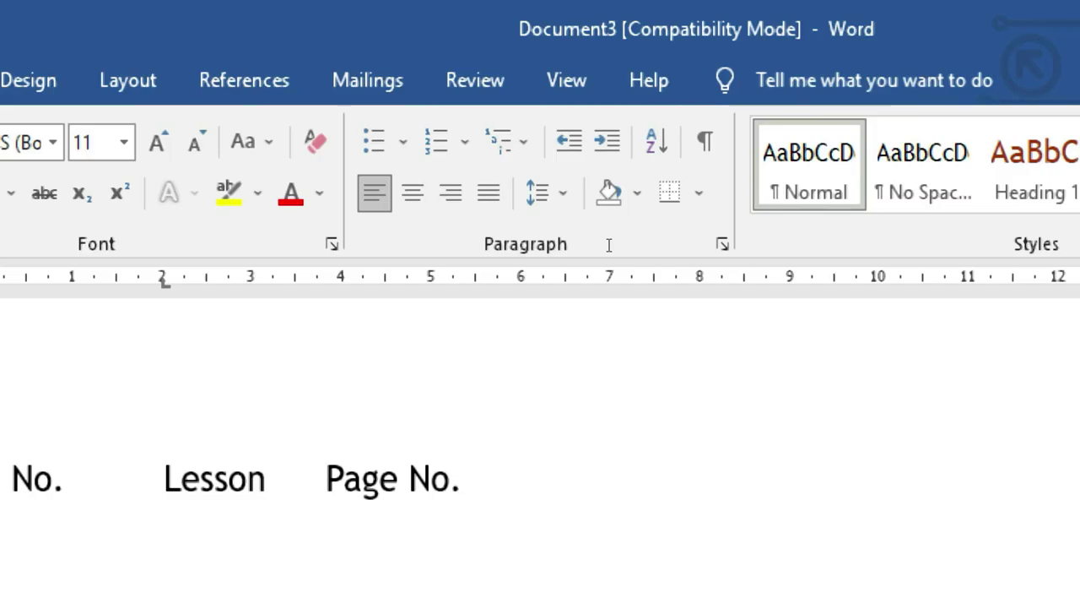
pyautogui.hotkey('ctrl', 'Right')
pyautogui.hotkey('ctrl', 'Right')
pyautogui.press('Tab')
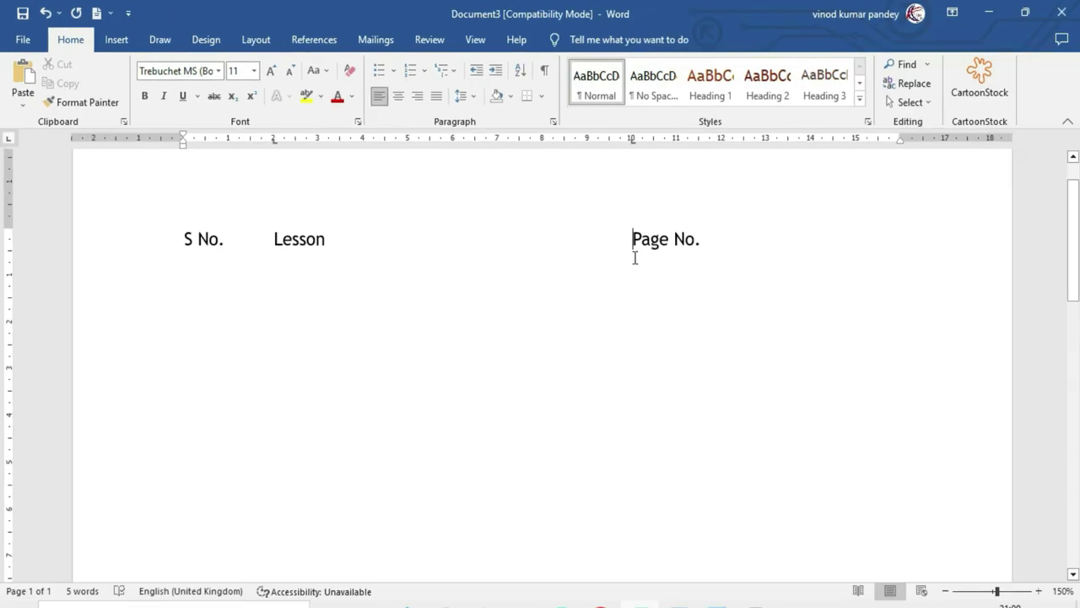
pyautogui.click(719, 240)
pyautogui.press('Return')
# - Try a row 1 entry with hand-typed dots and page 25 for Excel Infotech, then undo it
pyautogui.write('1')
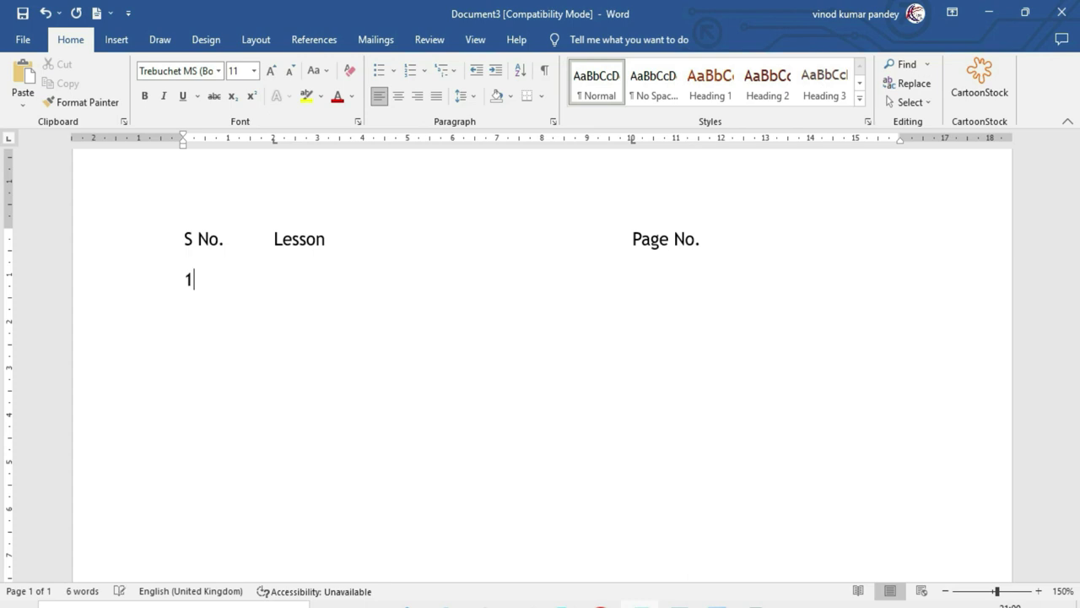
pyautogui.press('Tab')
pyautogui.write('Excel Infotech.........................................................25')
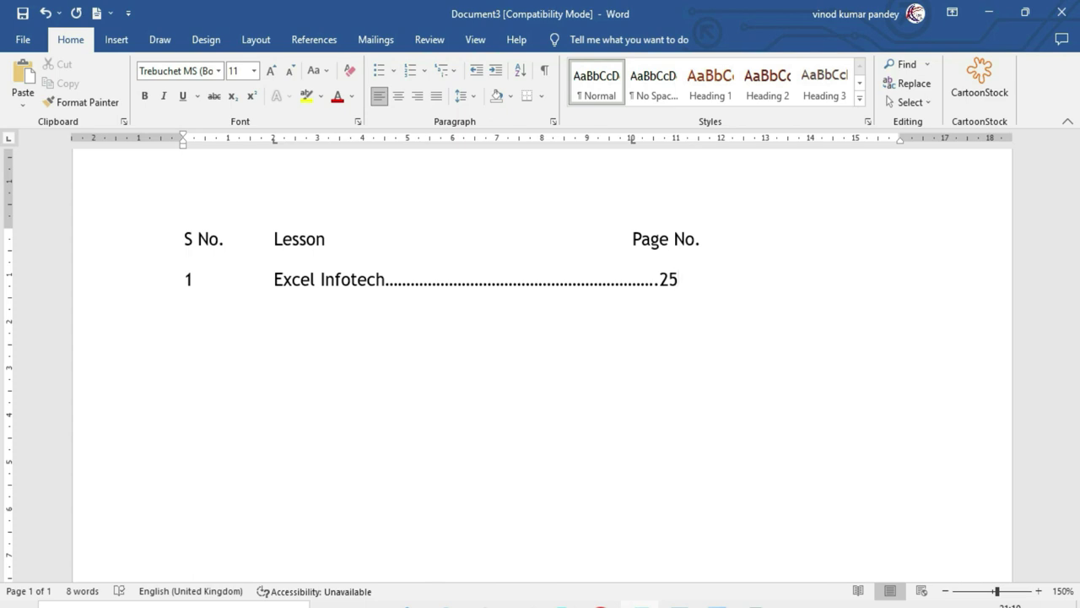
pyautogui.hotkey('ctrl', 'z')
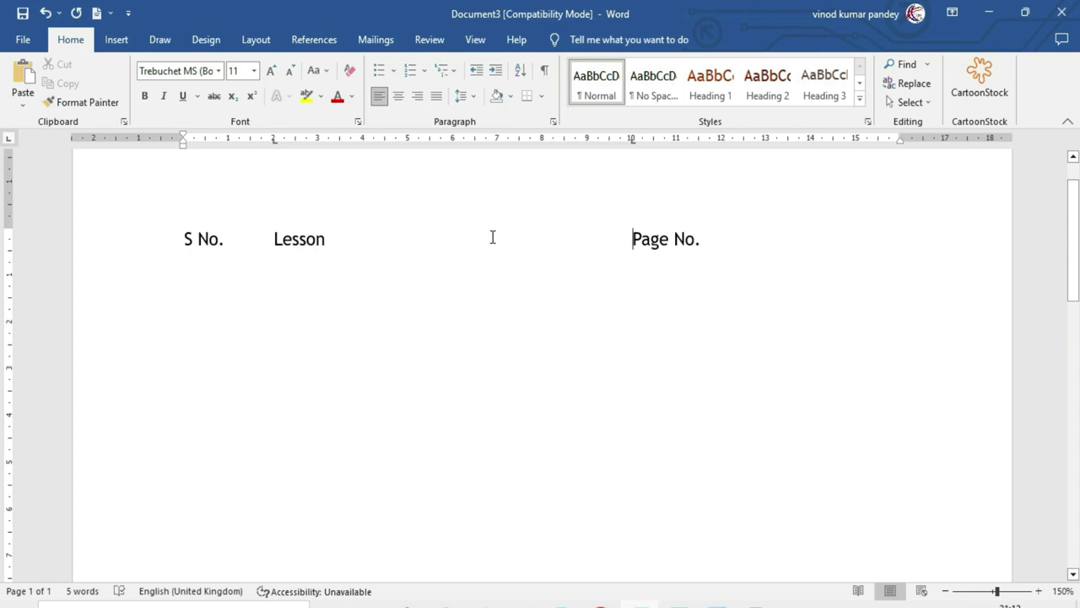
# - Retype the row as 1 and Excel Infotech at the Lesson tab stop
pyautogui.press('Return')
pyautogui.write('1\t')
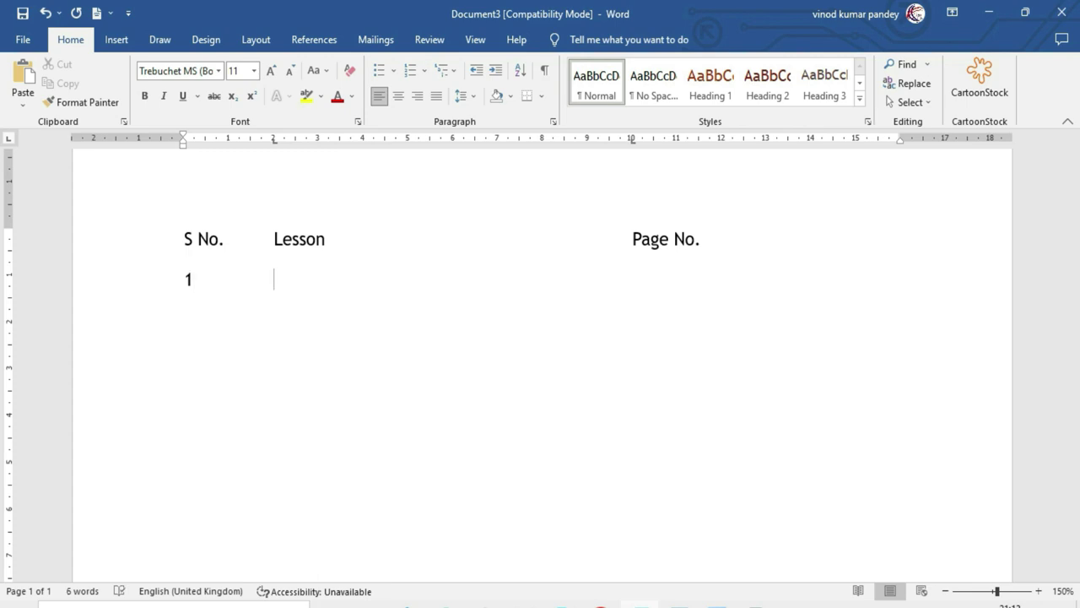
pyautogui.write('Excel Infotech')
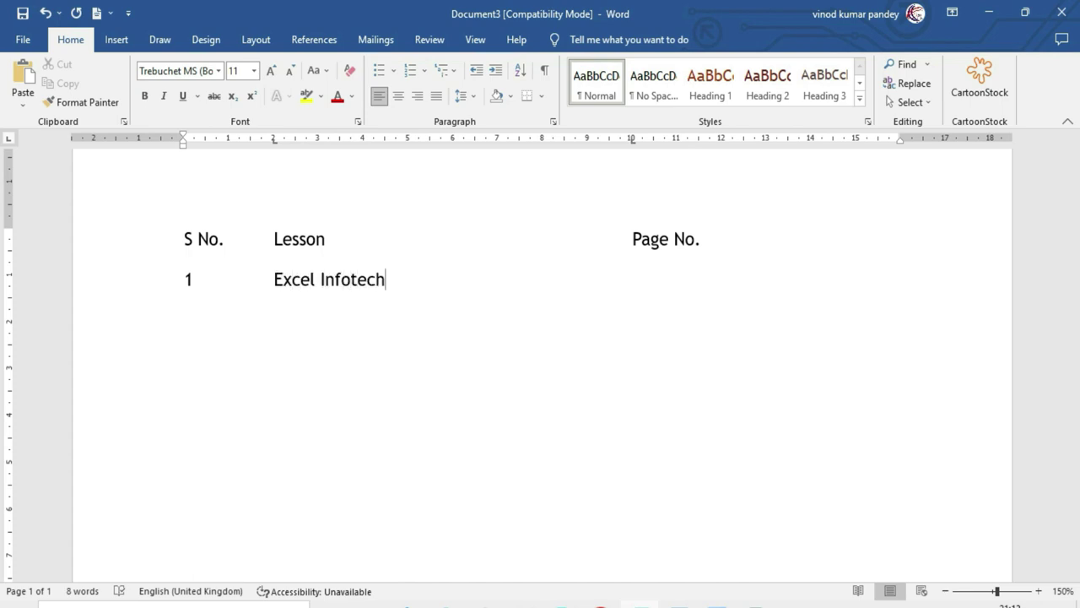
pyautogui.press('Tab')
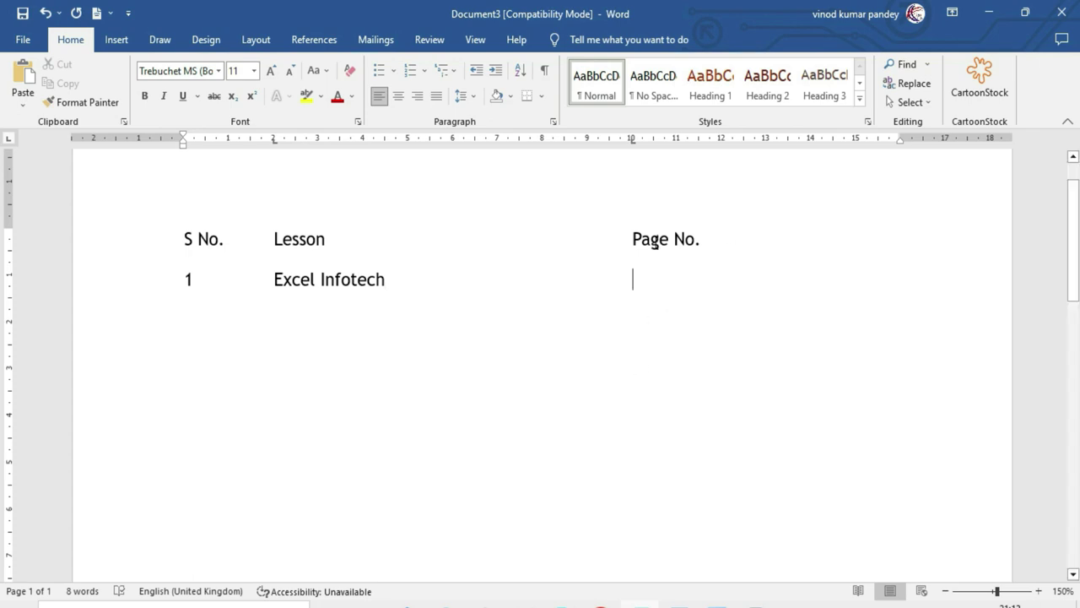
pyautogui.press('BackSpace')
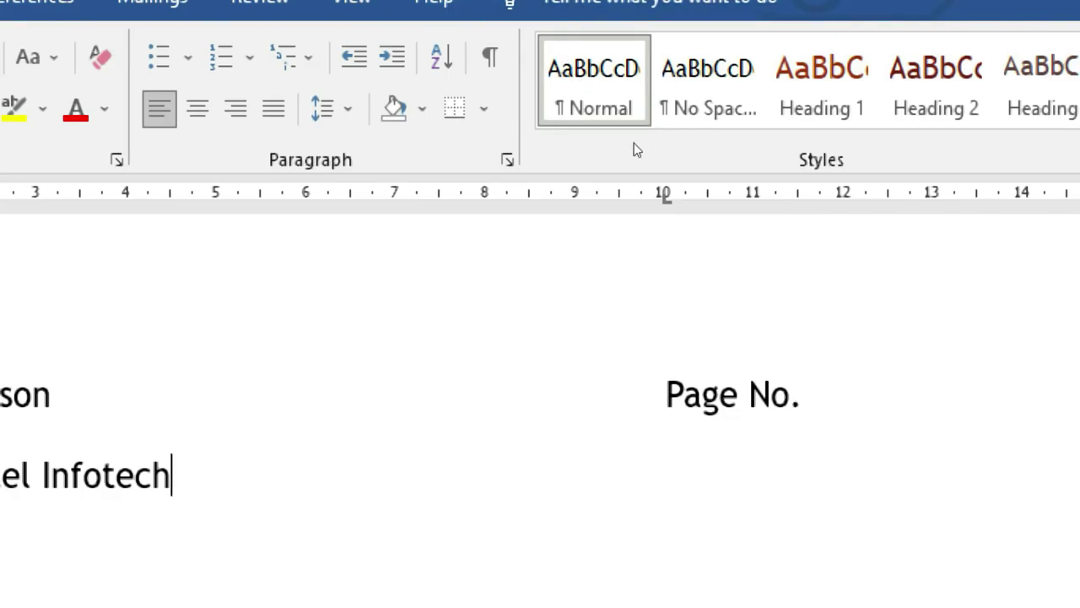
# - Give the 10 cm tab stop the dashed leader style 3 (-------) in the Tabs dialog
pyautogui.click(633, 143)
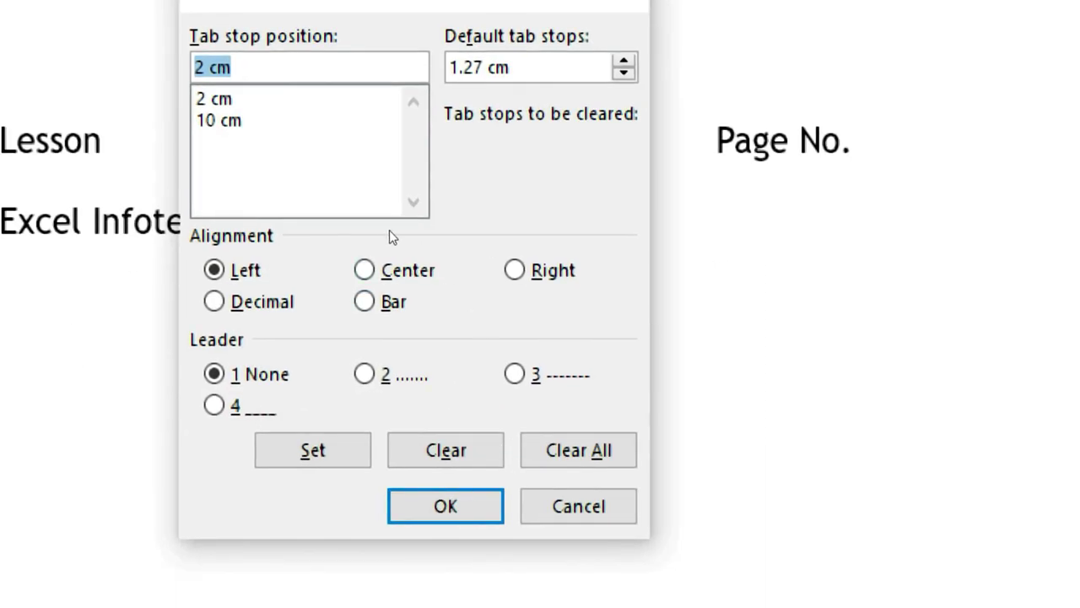
pyautogui.click(384, 213)
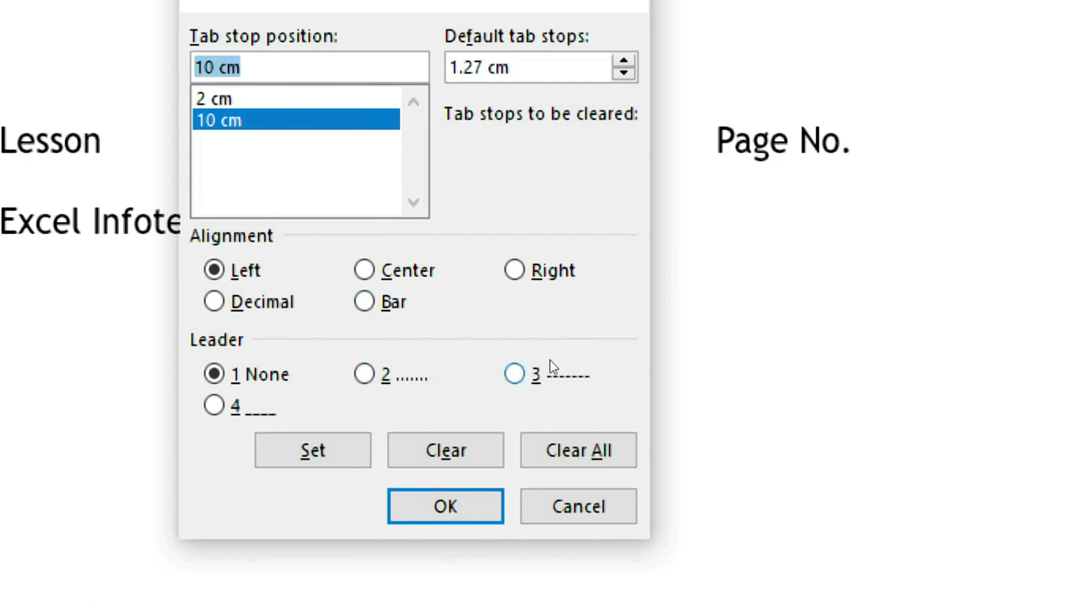
pyautogui.click(527, 357)
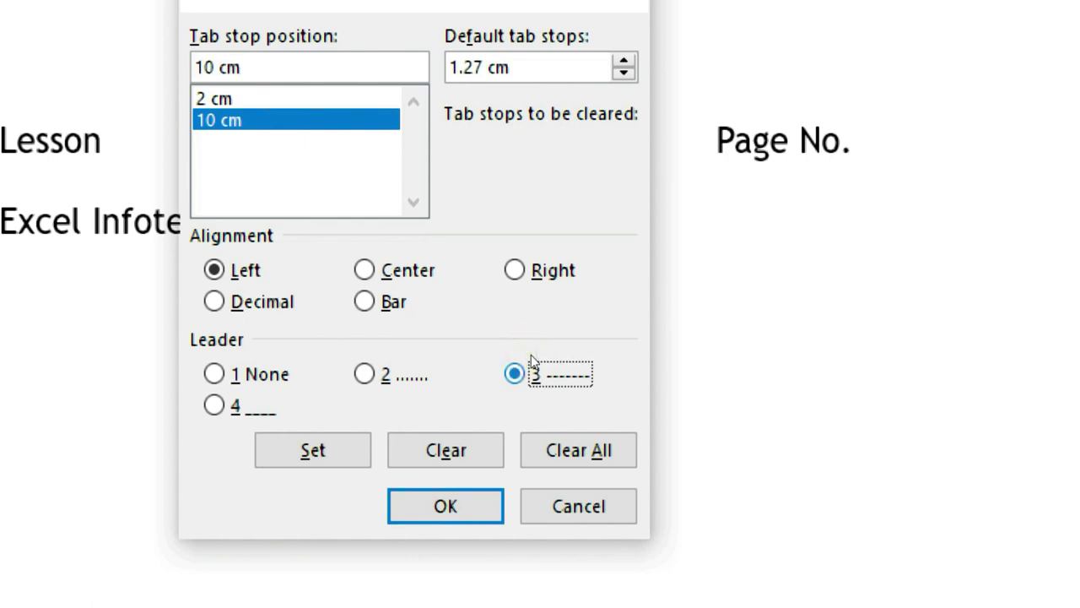
pyautogui.click(437, 402)
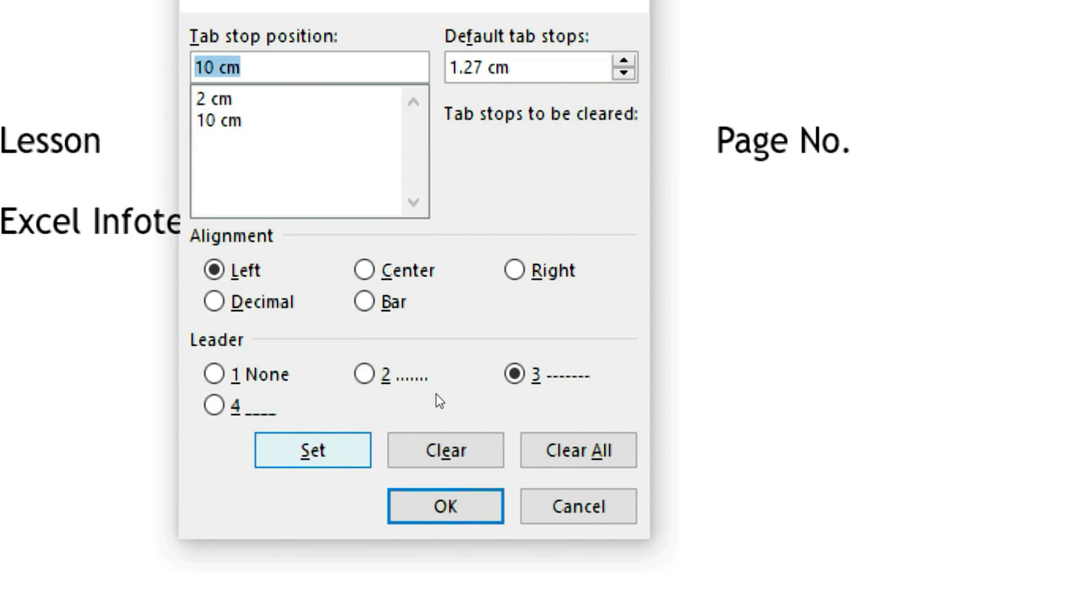
pyautogui.press('Return')
pyautogui.click(502, 422)
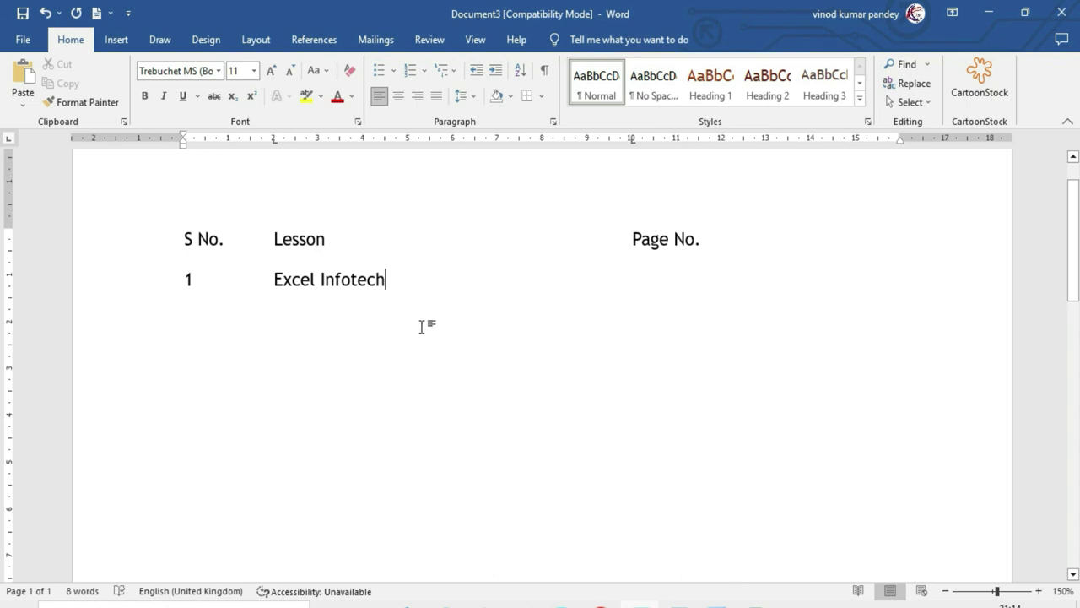
# - Lead Excel Infotech to page 25, then add row '2. Computer Institute' leading to page 36
pyautogui.press('Tab')
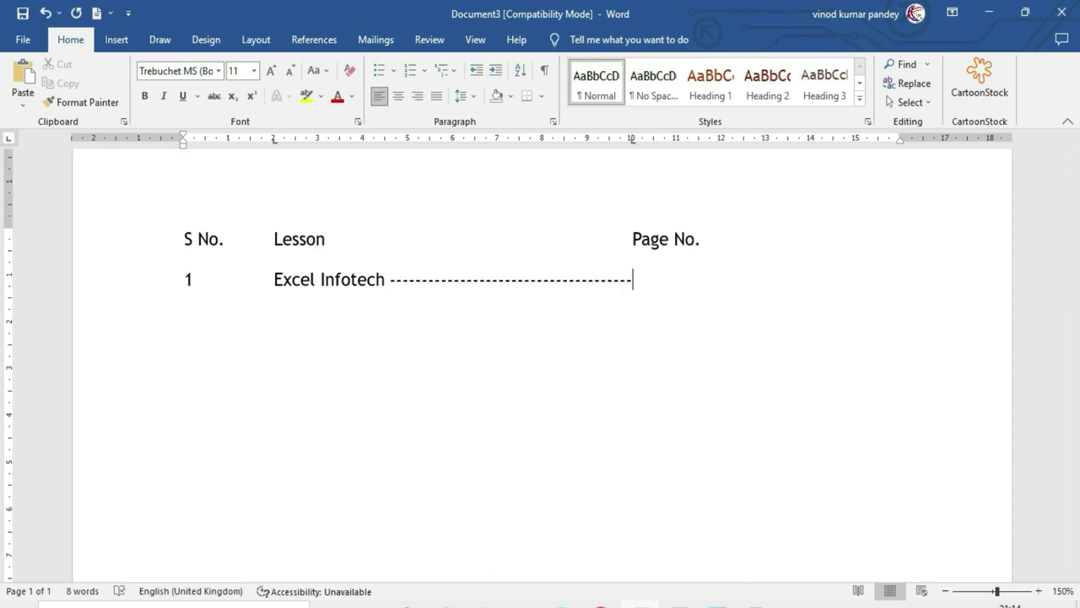
pyautogui.write('25')
pyautogui.write('2.')
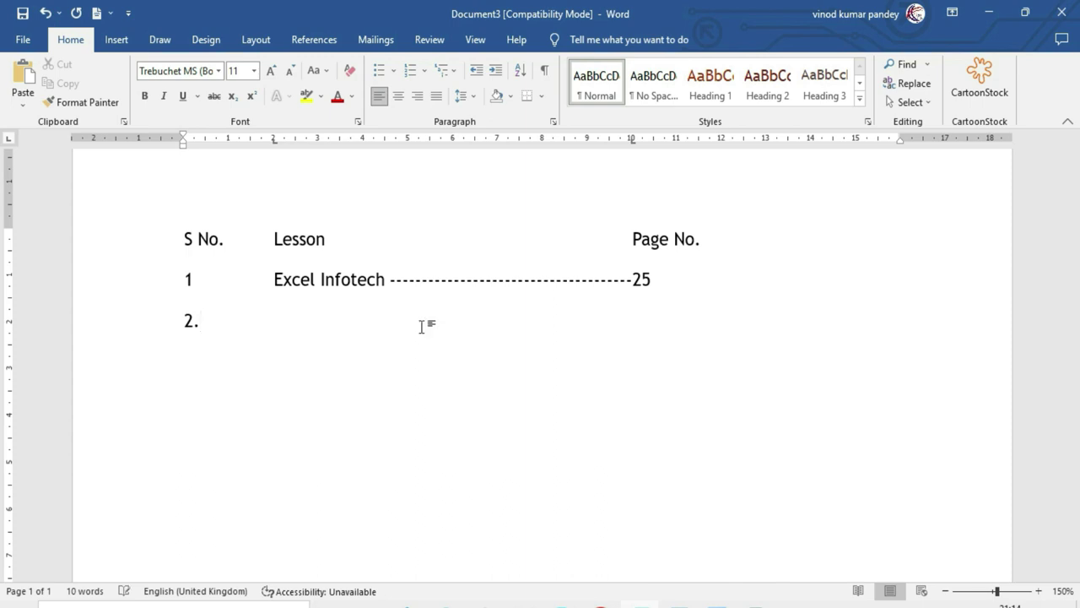
pyautogui.write('Computer Institute')
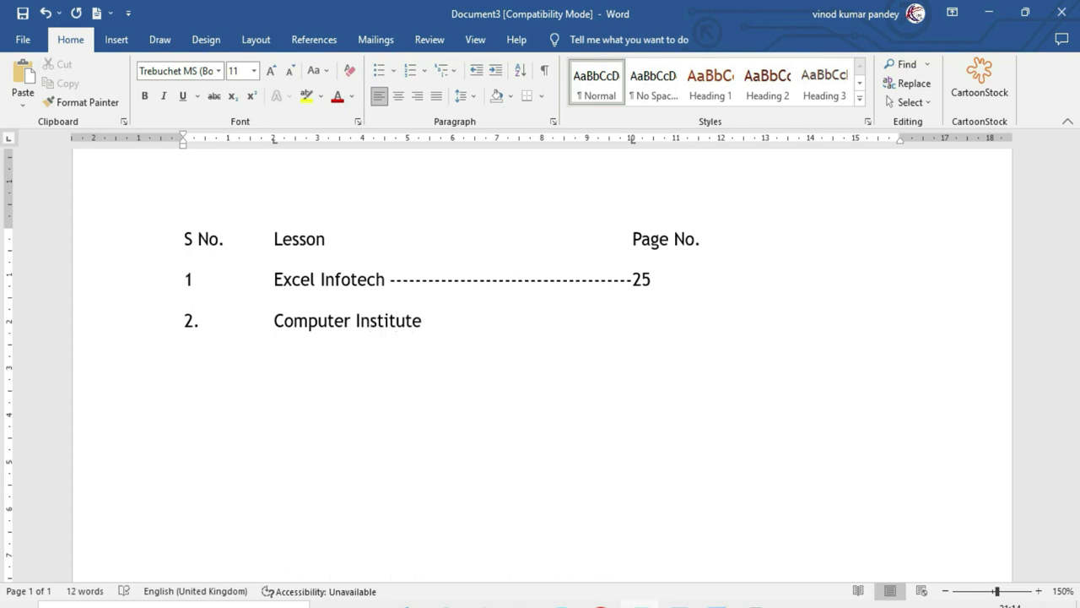
pyautogui.press('Tab')
pyautogui.write('36')
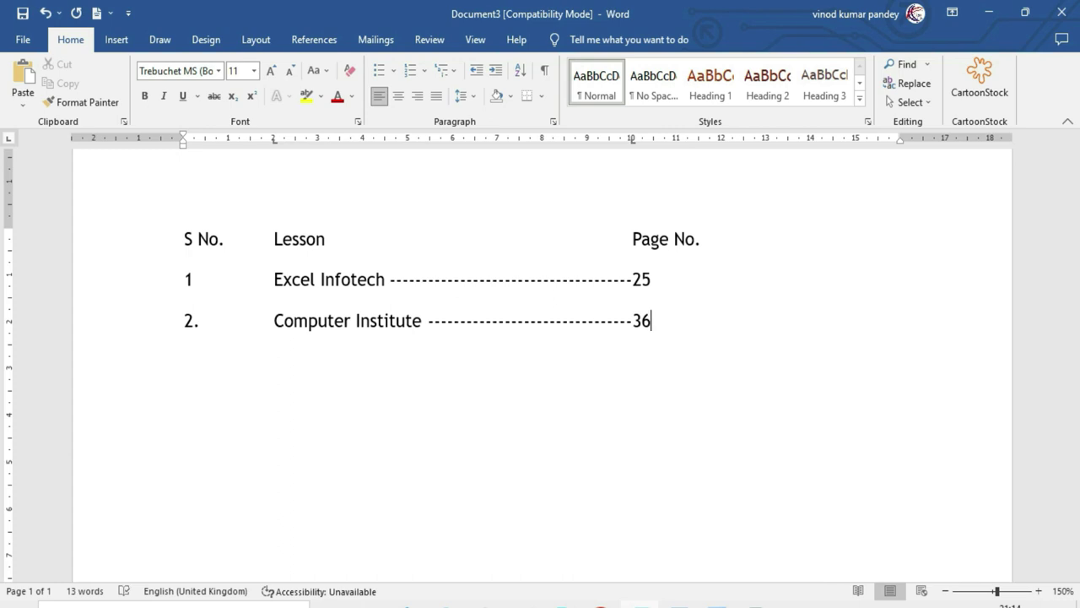